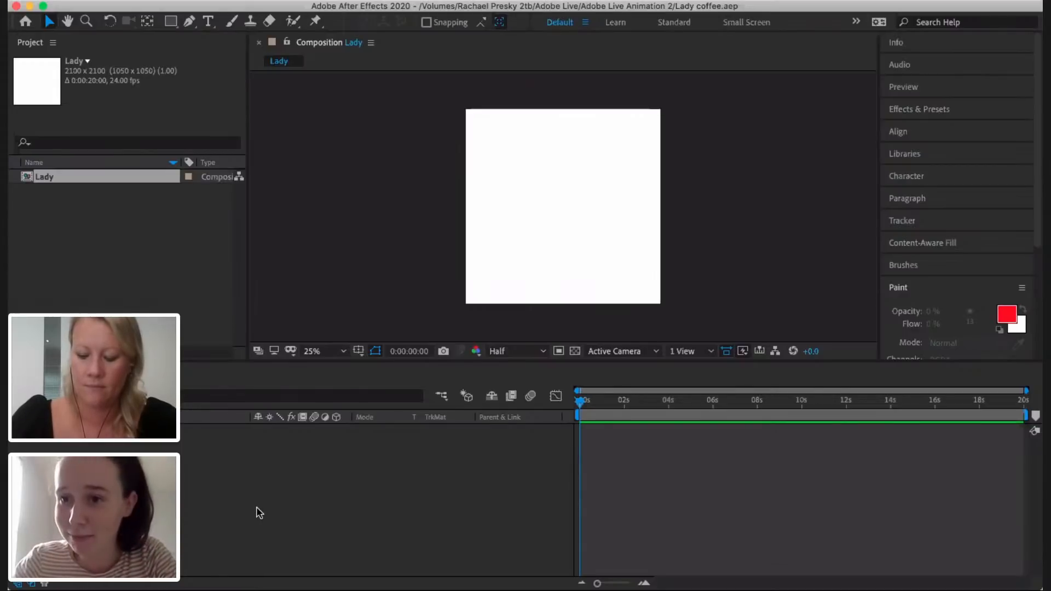
- Import Adobe live.psd from Downloads as a Composition - Retain Layer Sizes with editable layer styles
left_click(134, 1)
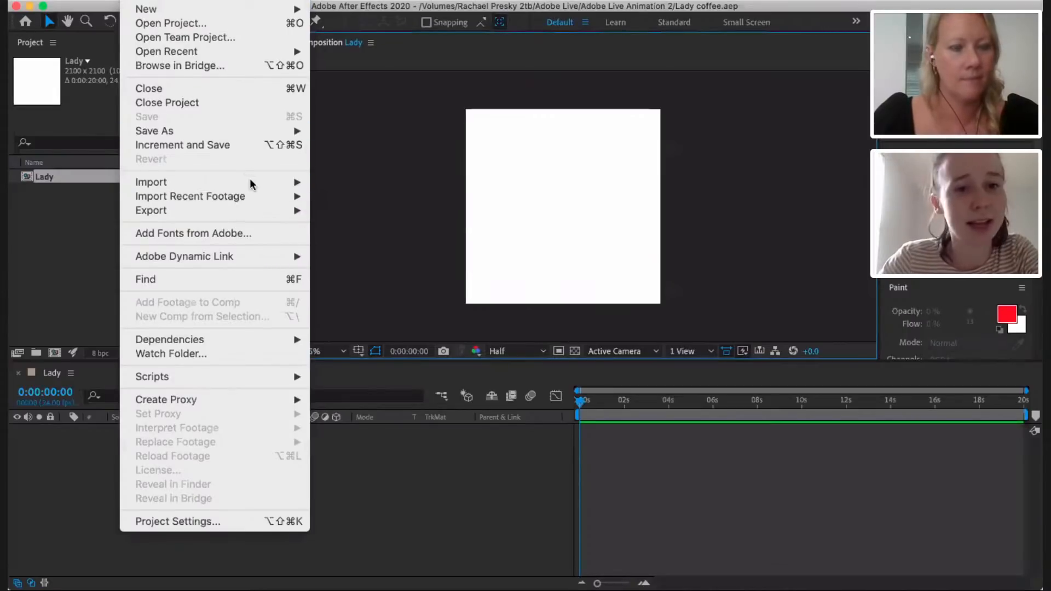
mouse_move(249, 182)
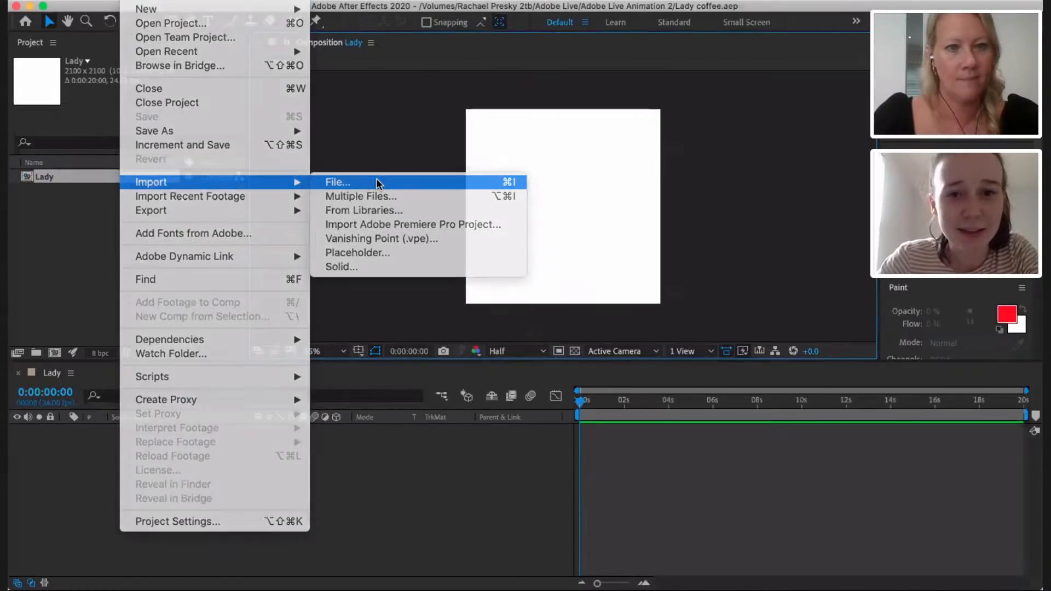
left_click(377, 183)
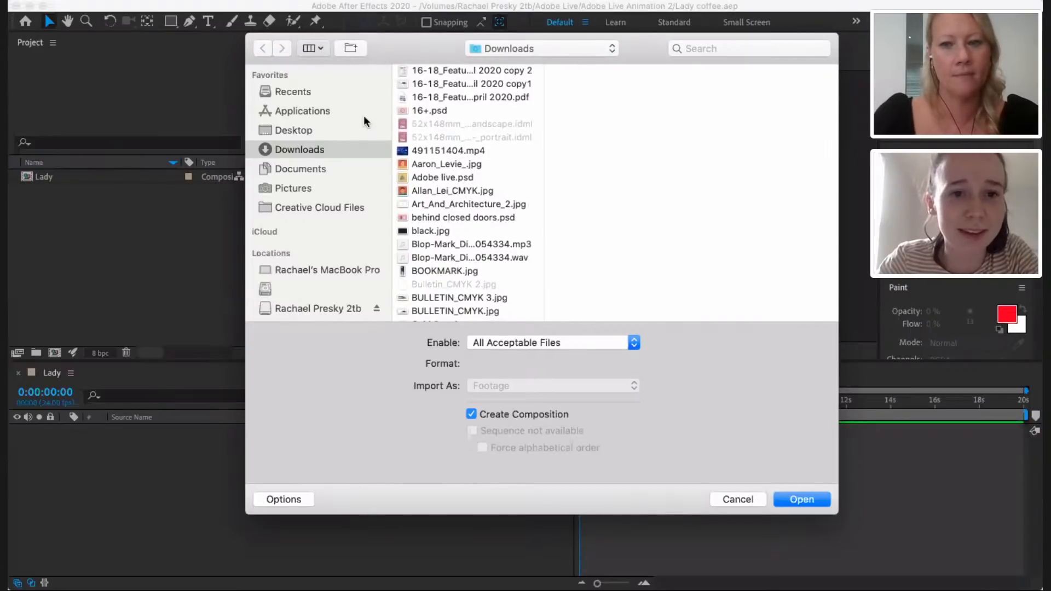
key("super+2")
left_click(472, 89)
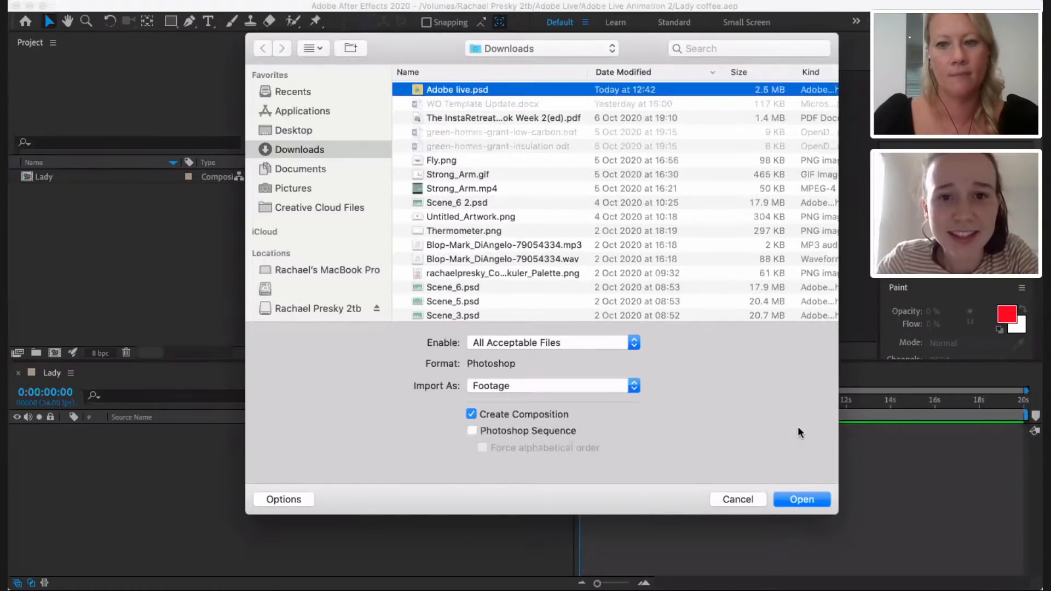
left_click(814, 501)
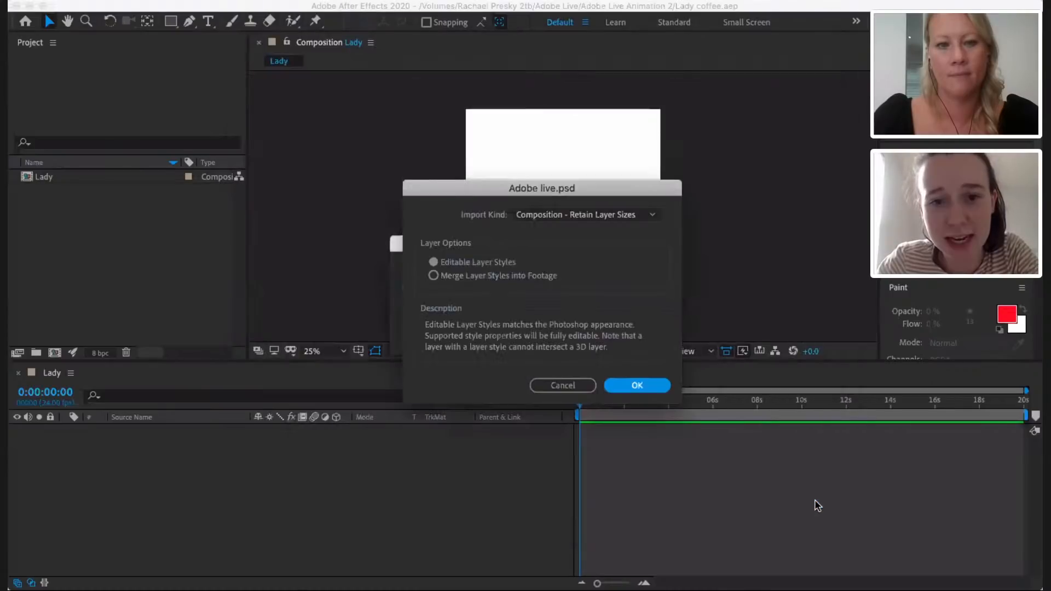
left_click(657, 386)
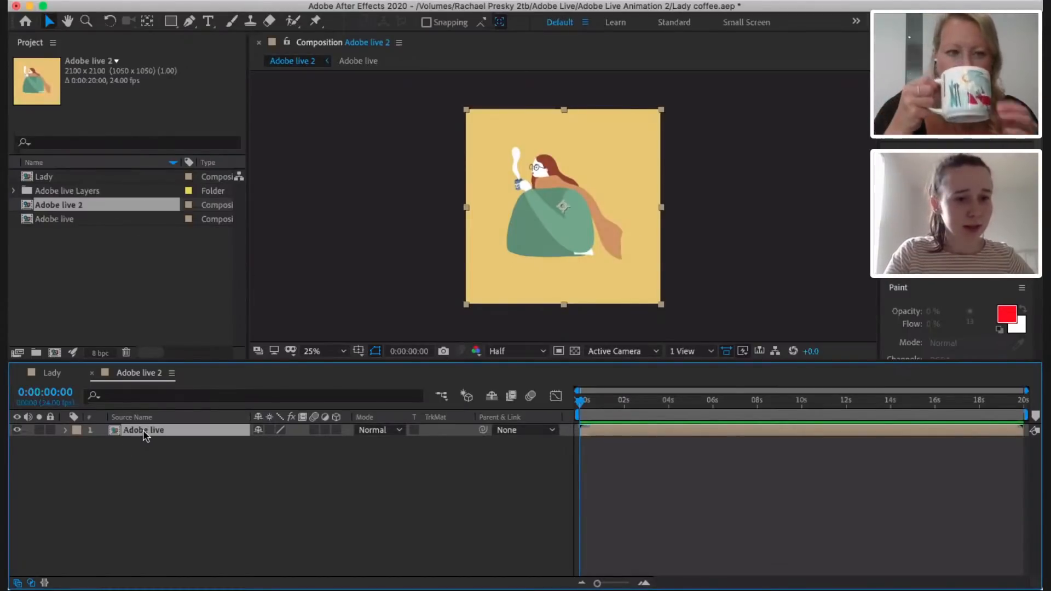
- Close the Adobe live 2 composition and fit the Lady composition to the viewer
left_click(92, 376)
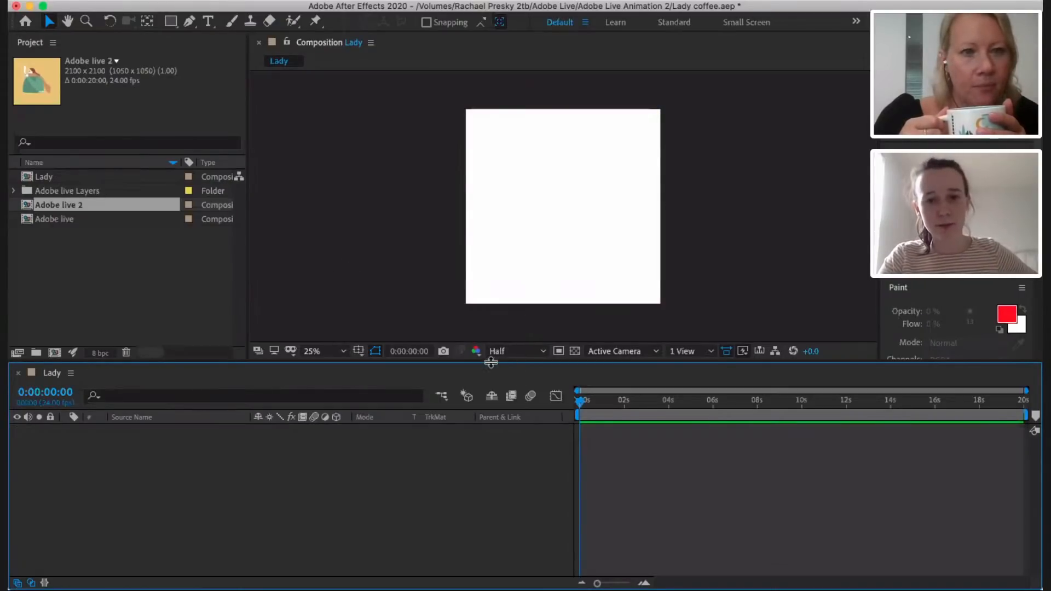
left_click(324, 351)
left_click(347, 87)
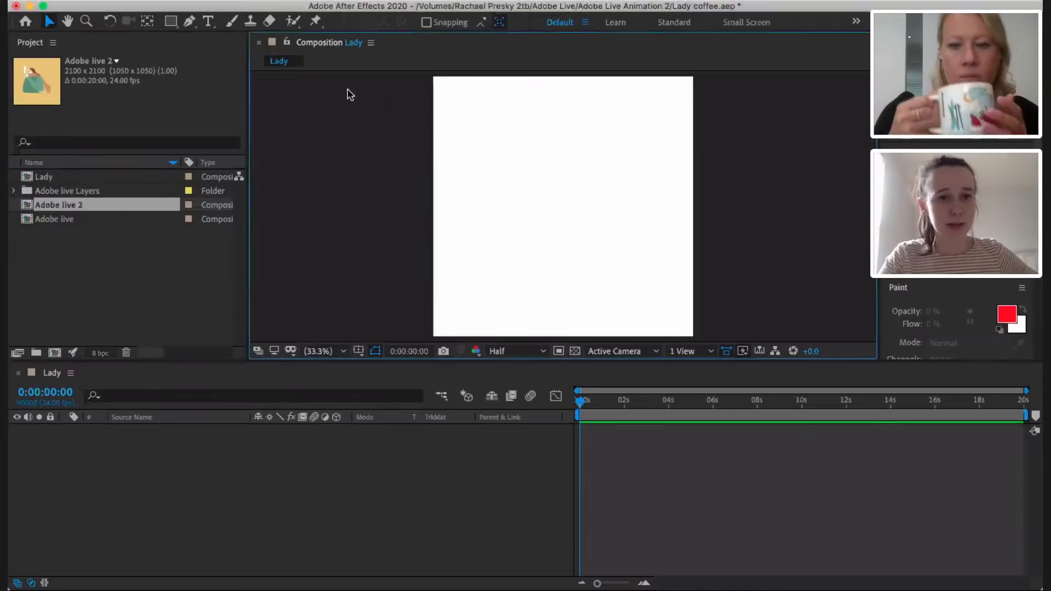
- Try adding all the footage in the Adobe live Layers folder to the Lady composition, undoing each attempt
left_click(123, 190)
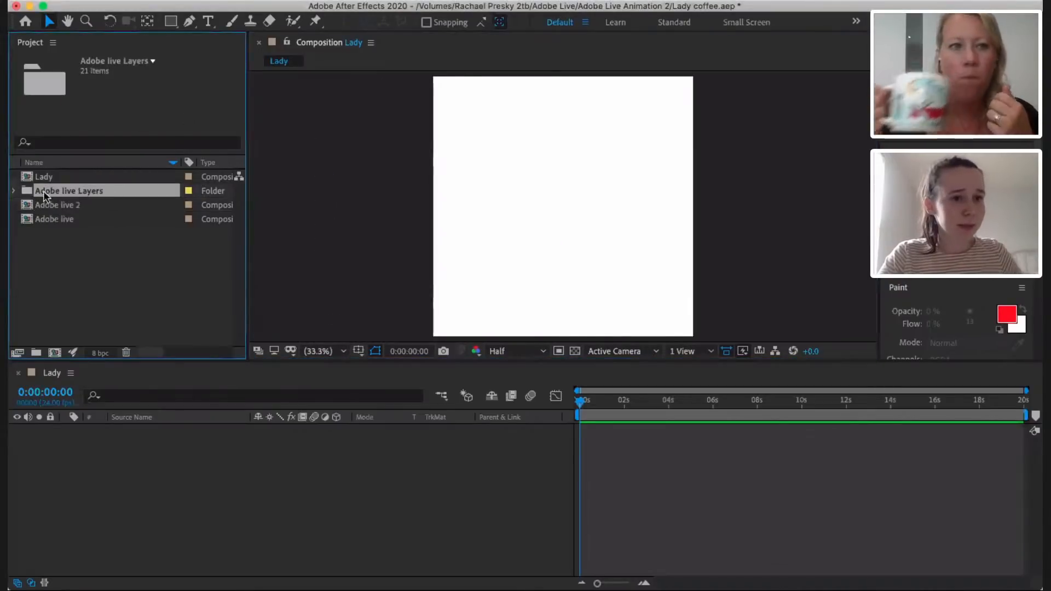
left_click(13, 191)
left_click(117, 189)
scroll(116, 189, "down", 5)
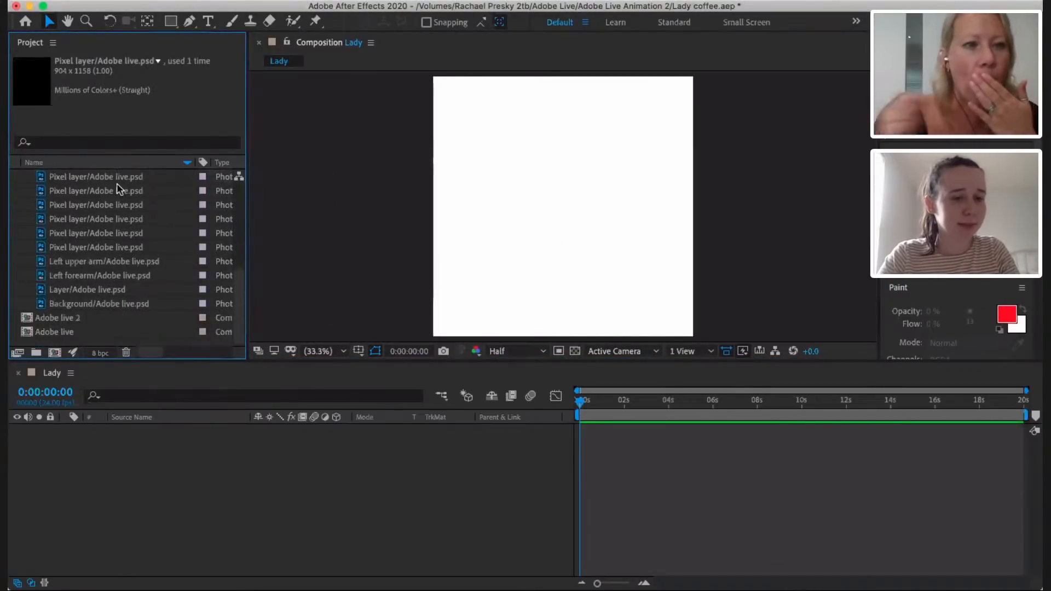
left_click(84, 304, "shift")
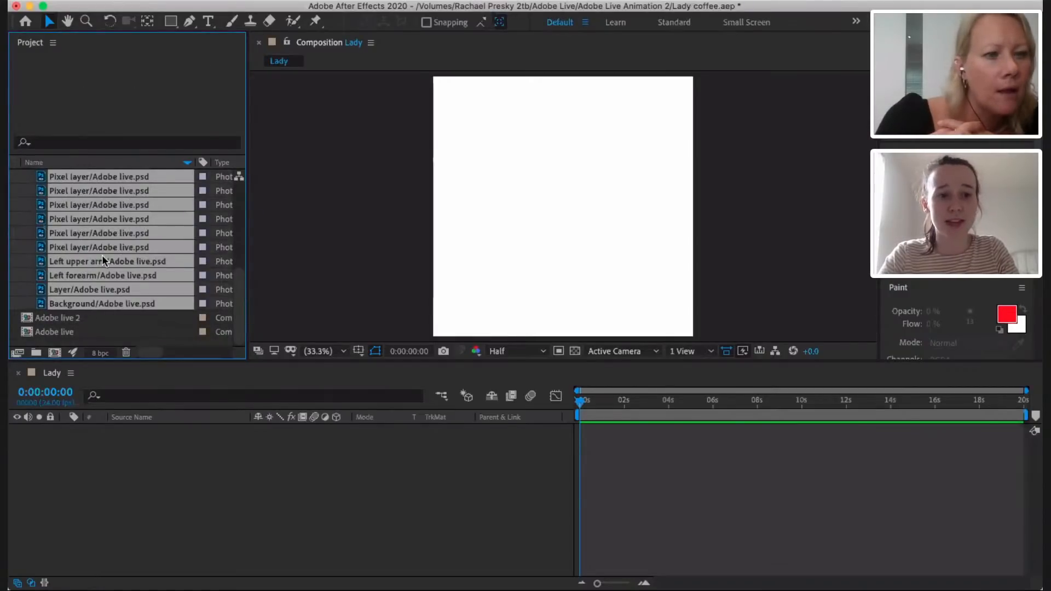
left_click_drag(102, 256, 108, 452)
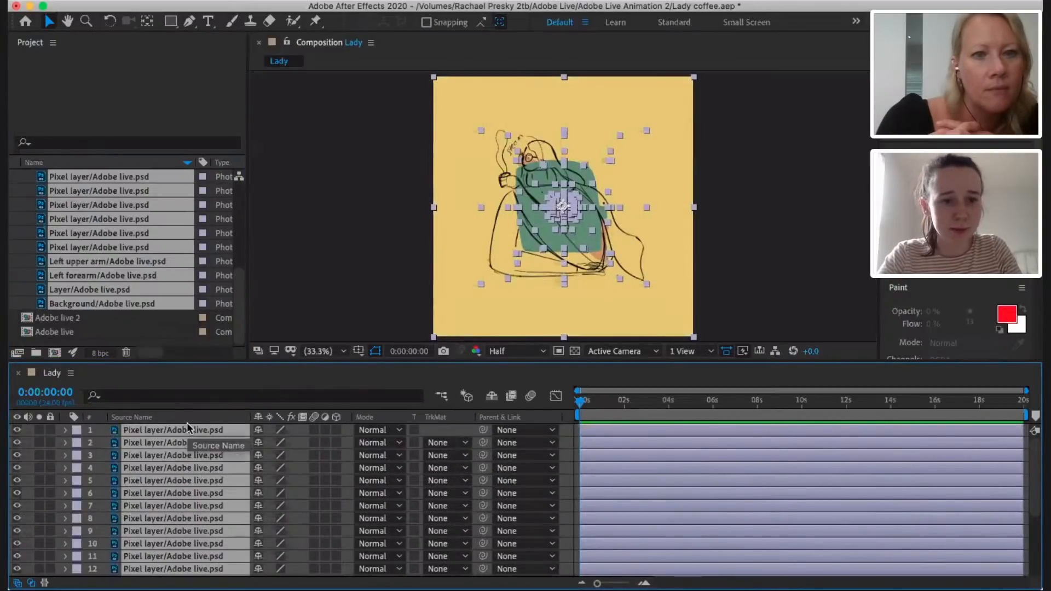
key("super+z")
scroll(134, 281, "up", 8)
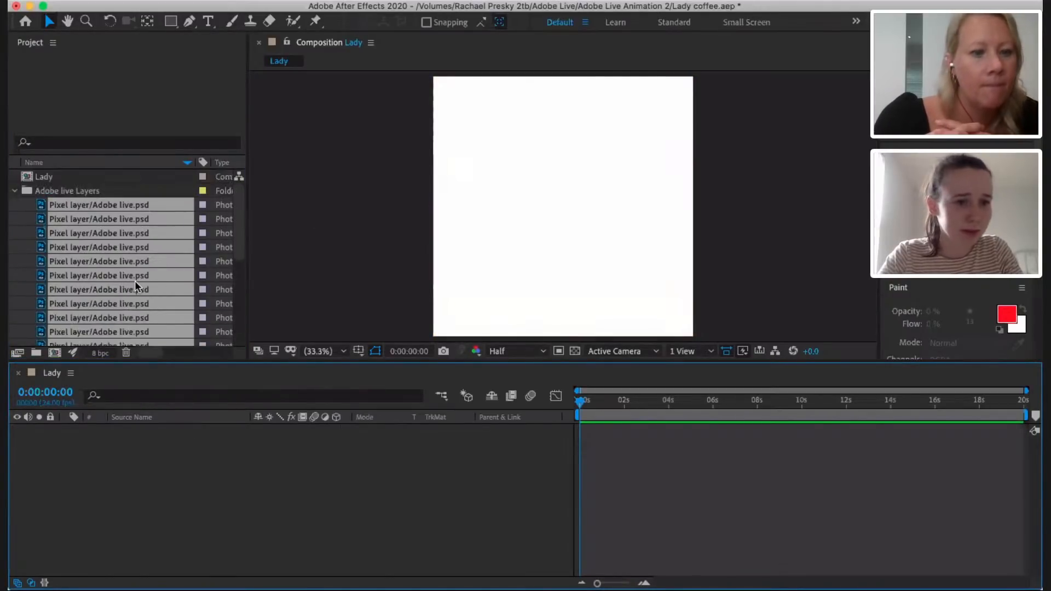
left_click_drag(79, 220, 91, 534)
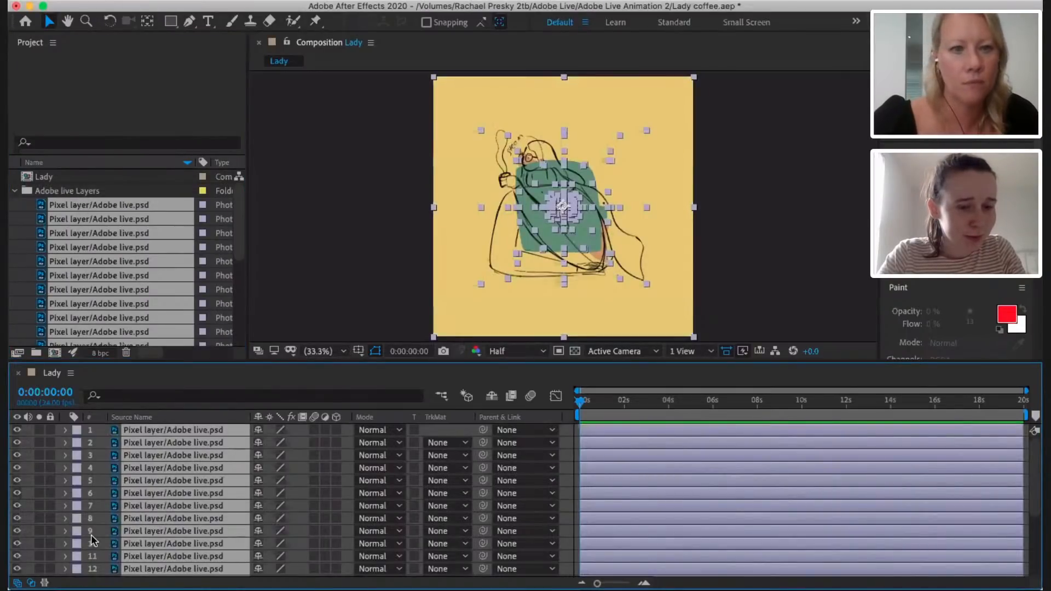
key("super+z")
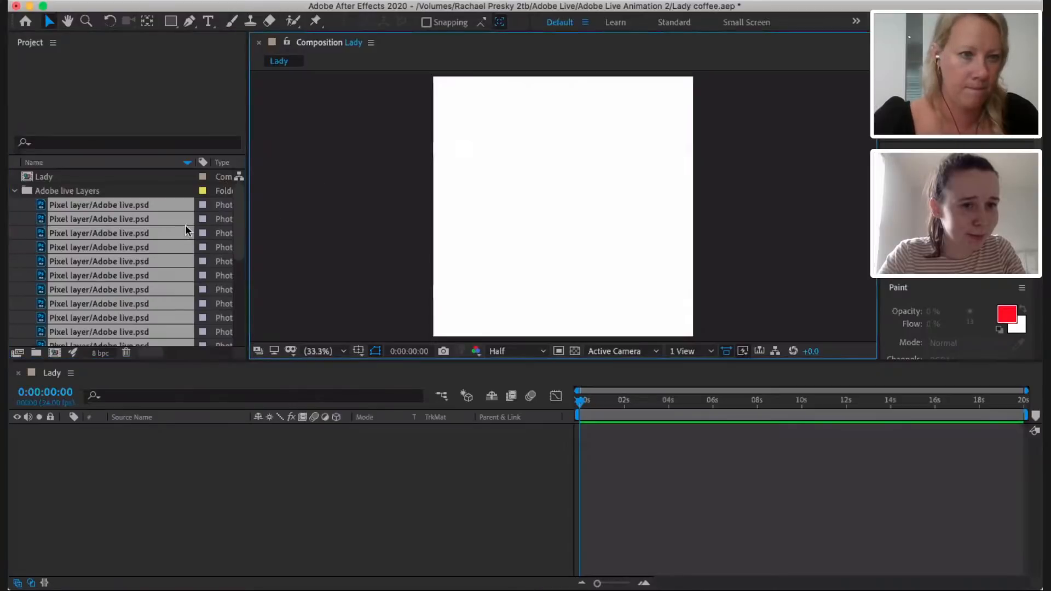
- Try Background/Adobe live.psd as a layer in the Lady composition and remove that layer again
left_click(155, 187)
scroll(155, 277, "down", 5)
left_click(146, 305)
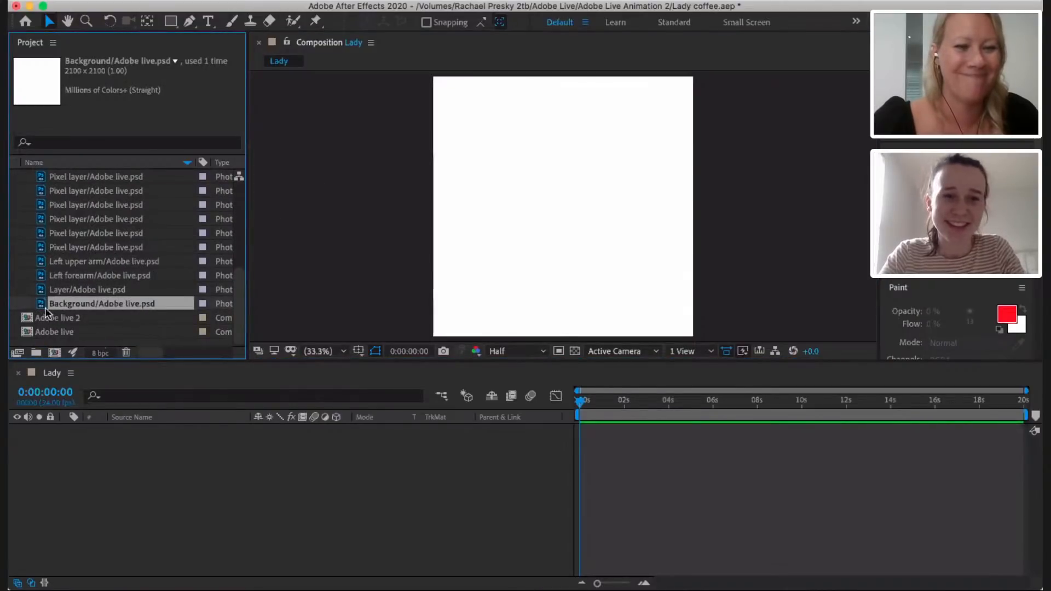
left_click_drag(47, 312, 59, 443)
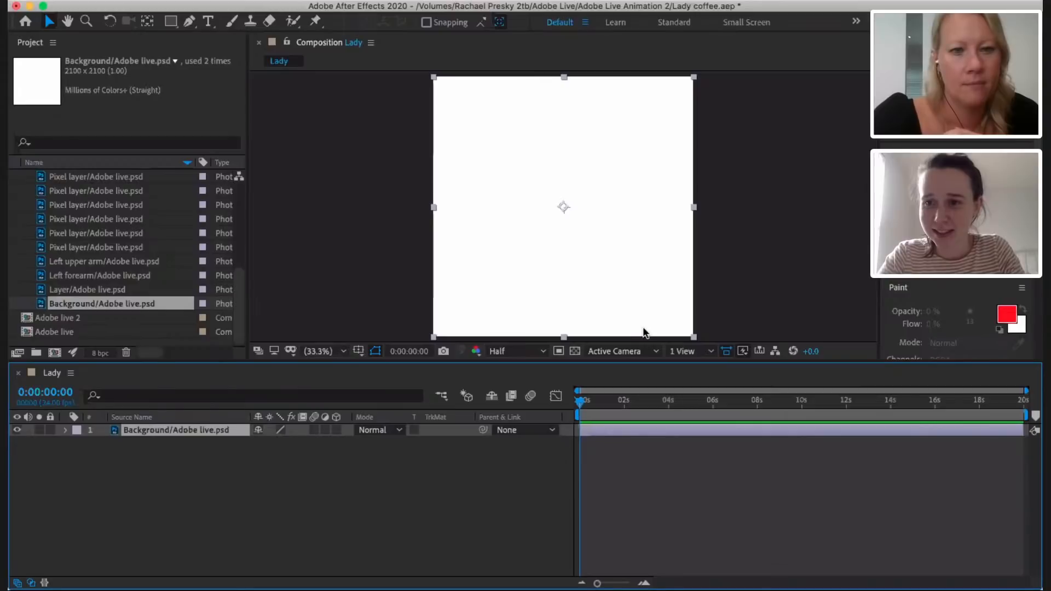
left_click(584, 406)
mouse_move(586, 408)
left_mouse_down()
mouse_move(634, 404)
mouse_move(579, 403)
left_mouse_up()
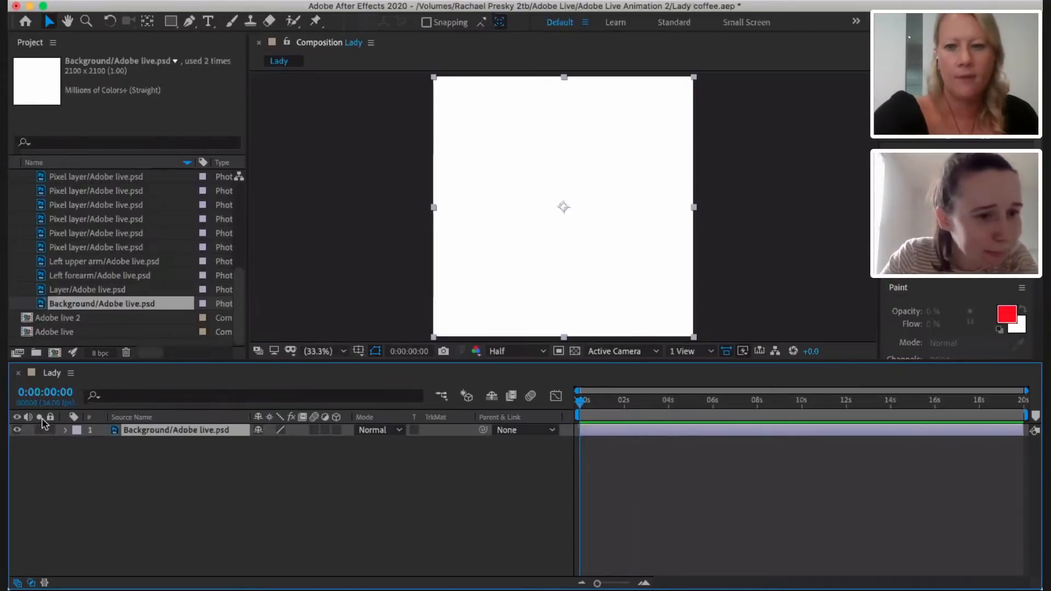
left_click(146, 419)
key("Delete")
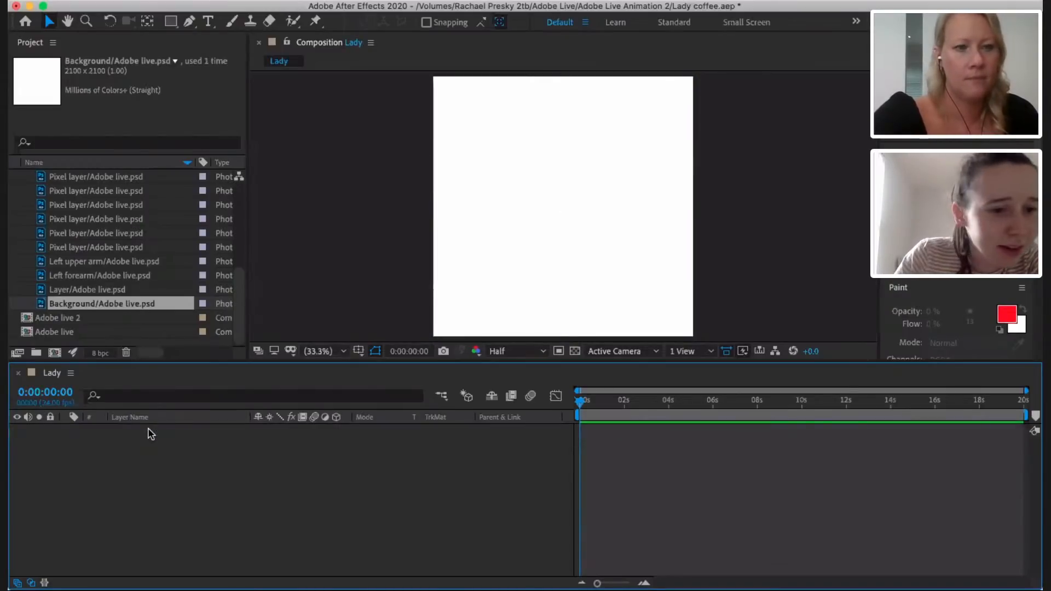
- Delete the Background/Adobe live.psd footage from the project
left_click(129, 291)
left_click(130, 303)
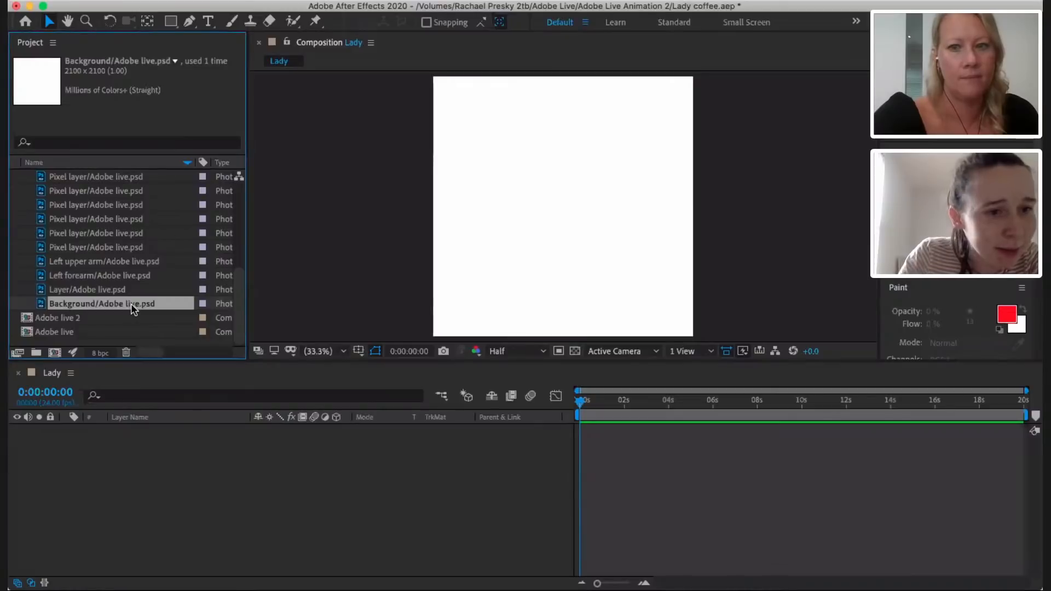
key("Delete")
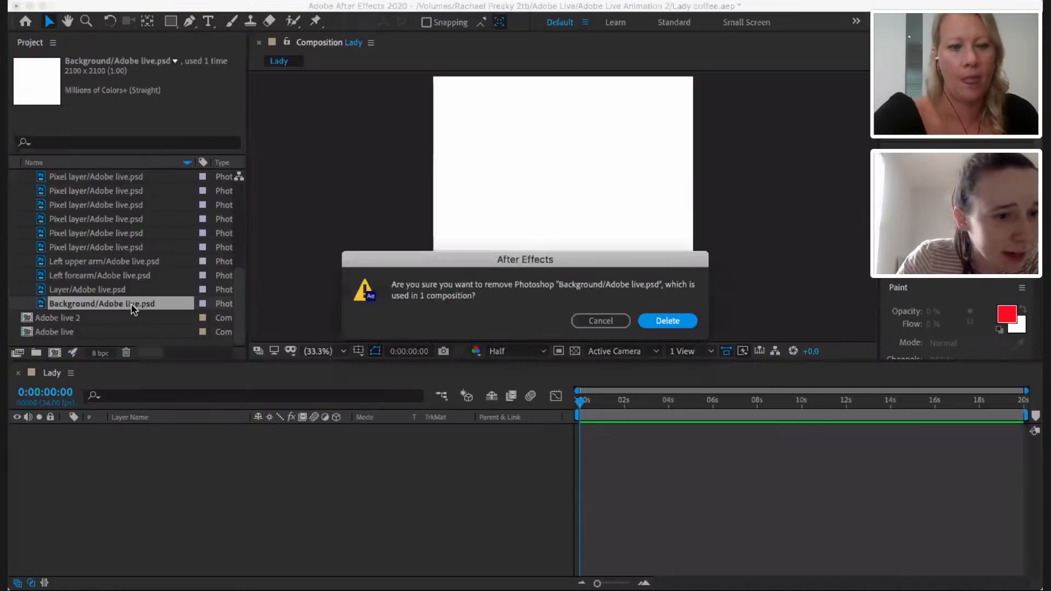
left_click(668, 322)
- Add the plain yellow 2100 x 2100 pixel layer to the Lady composition
left_click(86, 315)
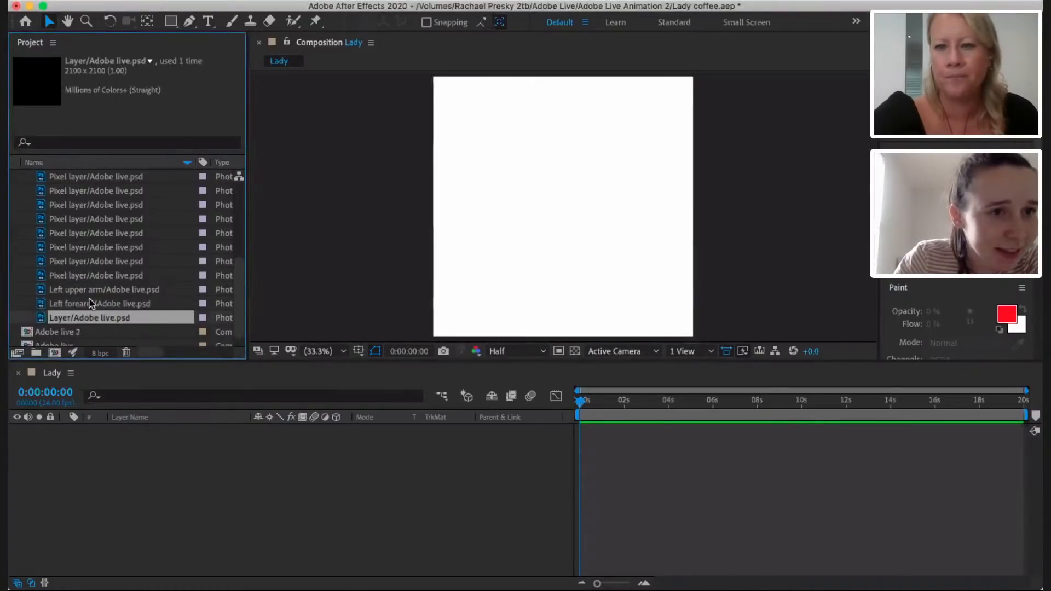
left_click(89, 300)
left_click(90, 275)
left_click_drag(94, 271, 89, 470)
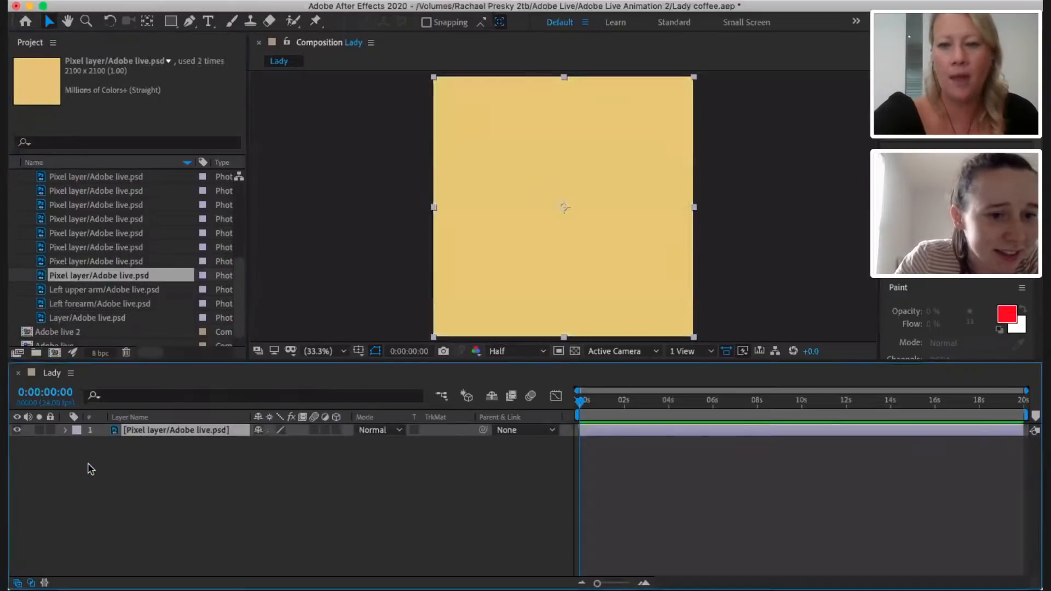
- Try adding the left upper arm and left forearm above the yellow layer, and undo both recent layer additions
left_click(127, 294)
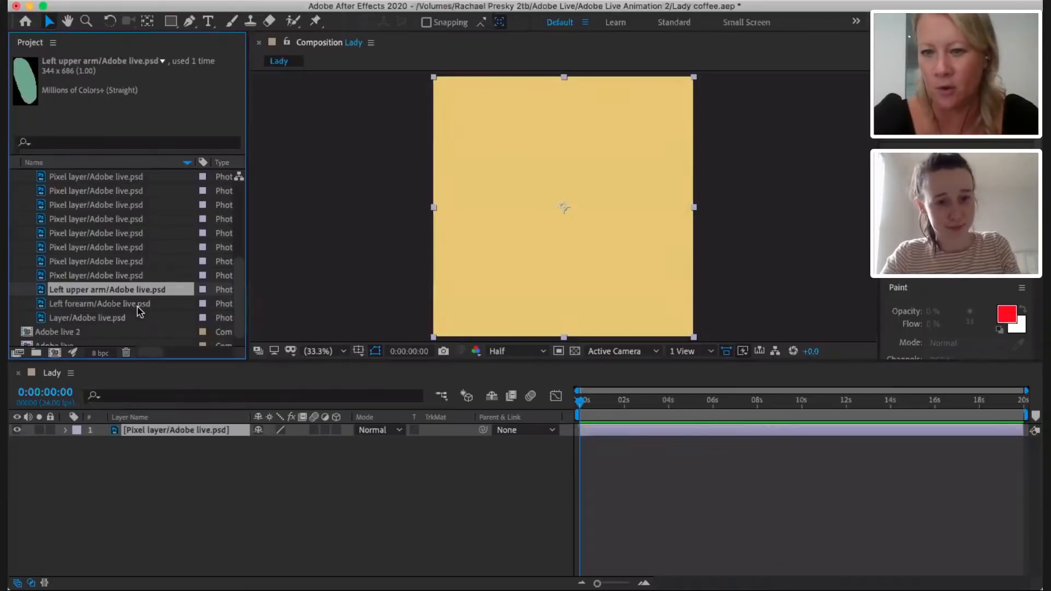
left_click(138, 304, "shift")
left_click_drag(137, 302, 158, 430)
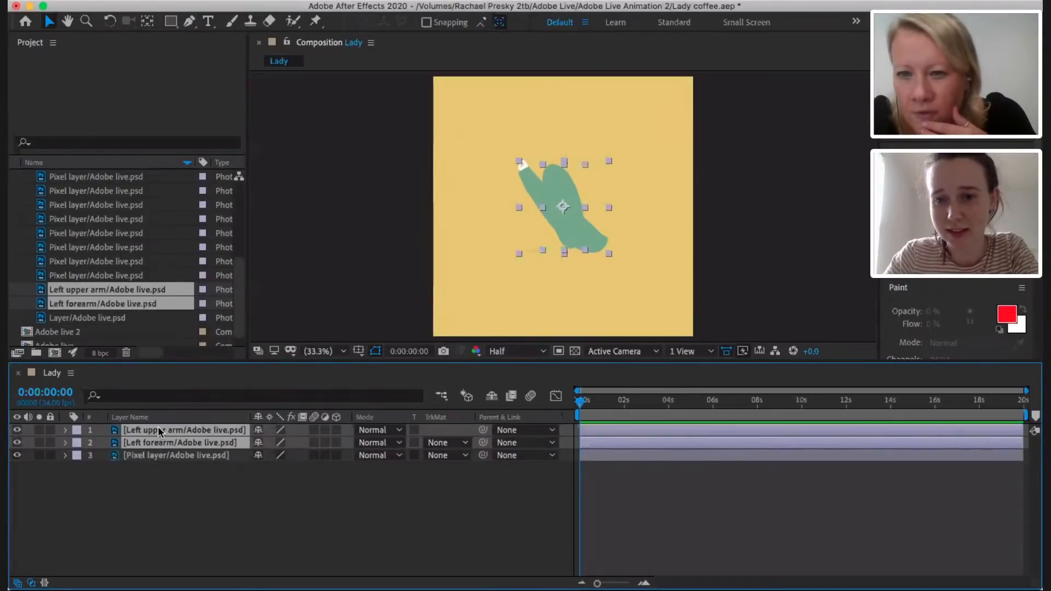
key("super+z")
key("super+z")
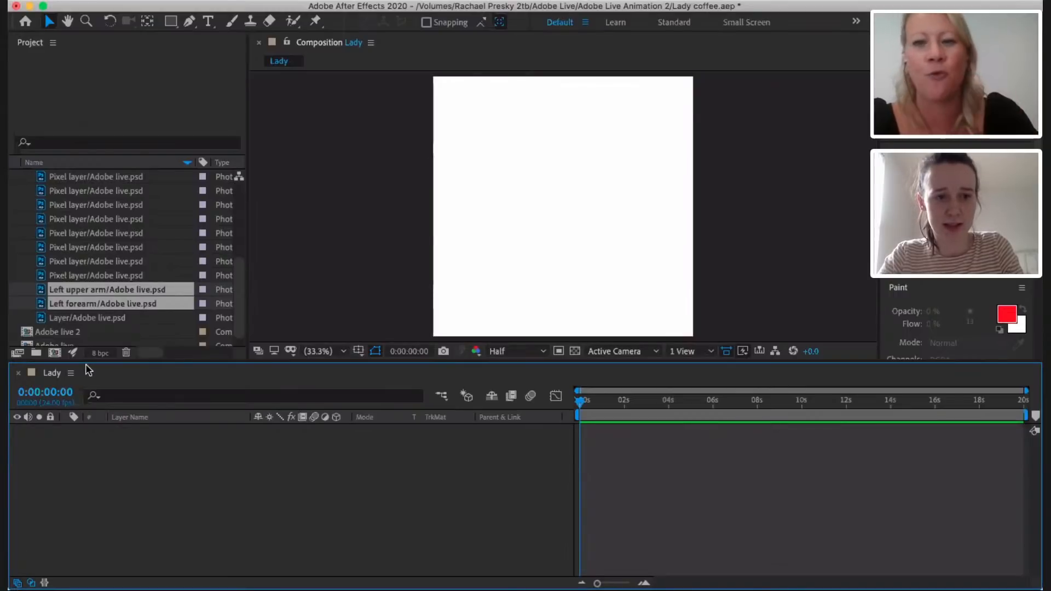
left_click(93, 317)
scroll(120, 318, "up", 5)
left_click(133, 205, "shift")
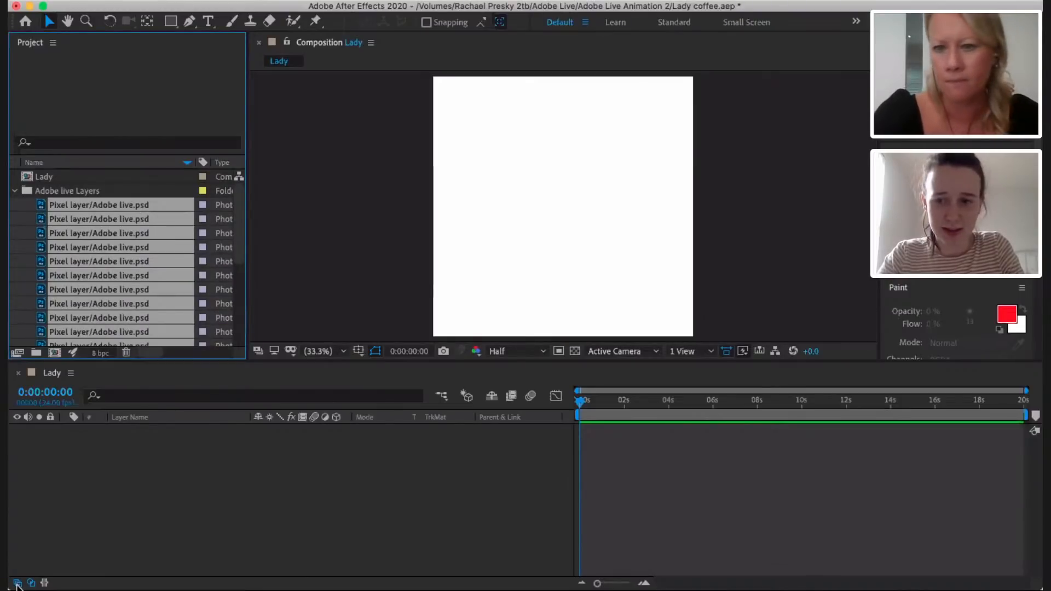
left_click_drag(17, 585, 141, 208)
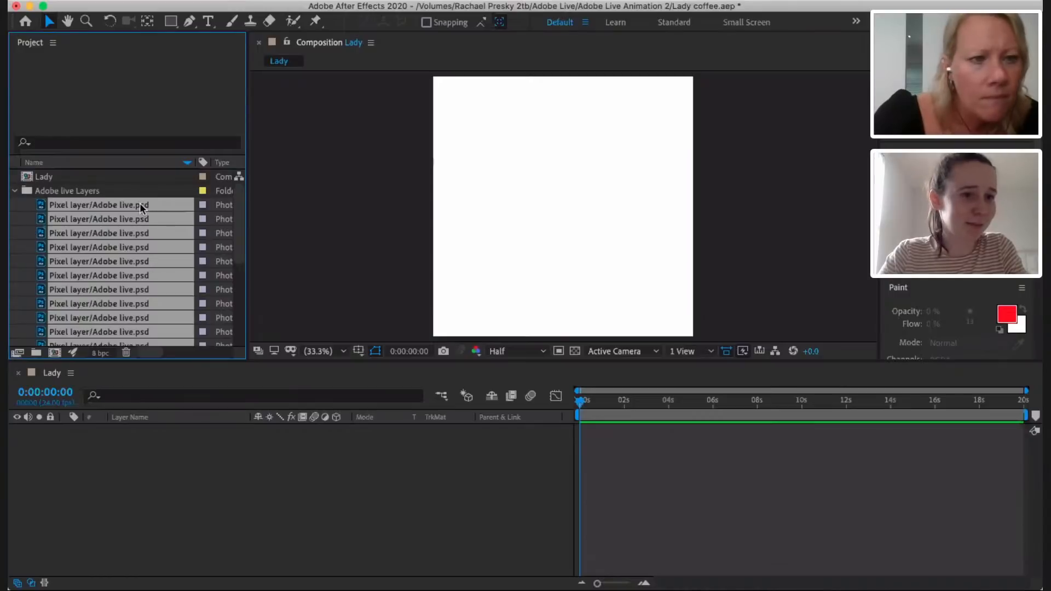
- Open the Adobe live 2 composition and examine its nested Adobe live layer
left_click(121, 190)
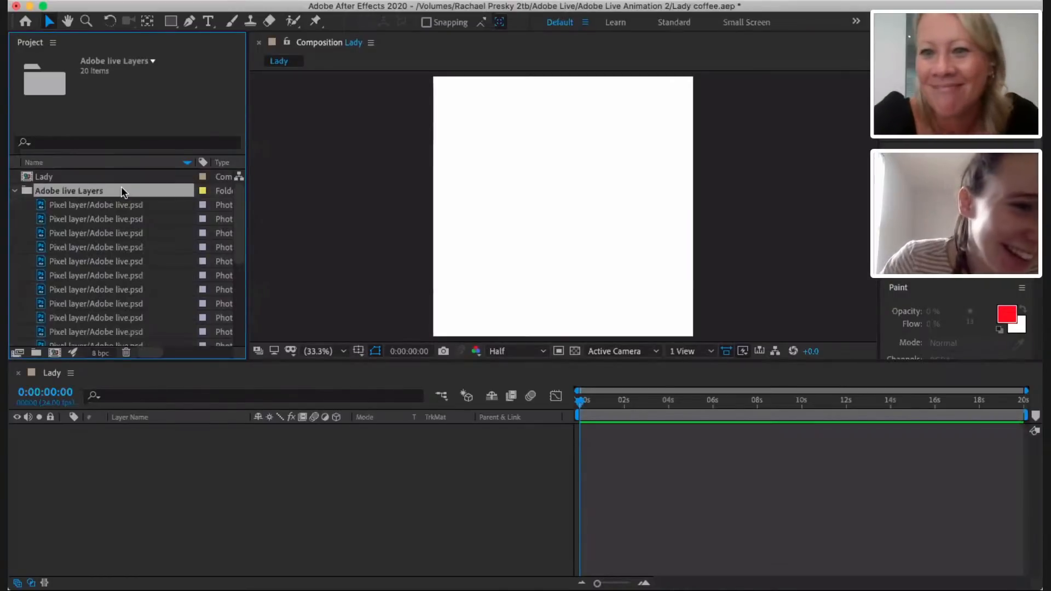
scroll(121, 189, "down", 5)
left_click(71, 320)
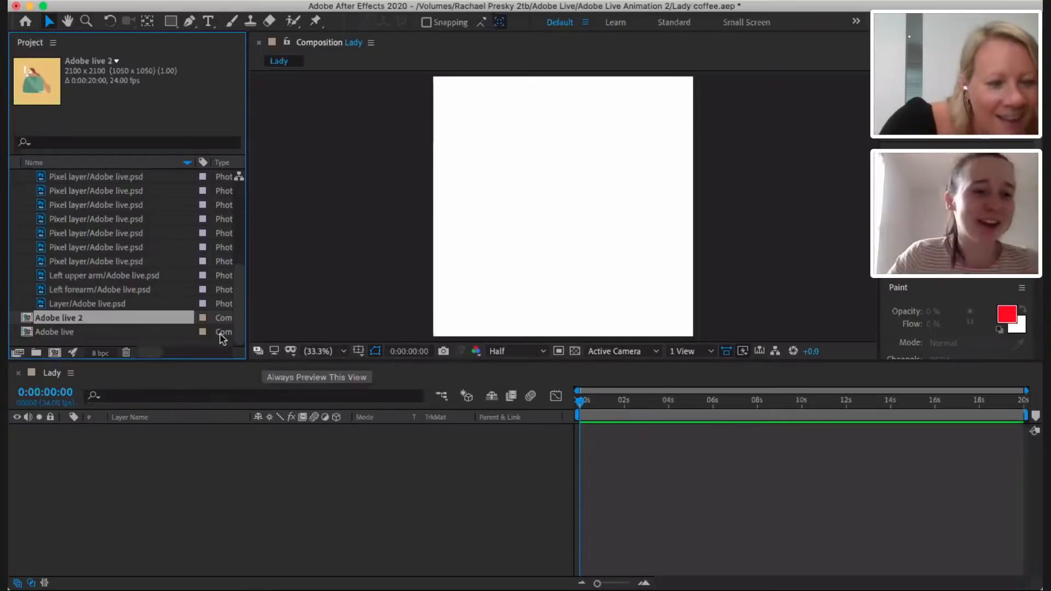
double_click(71, 320)
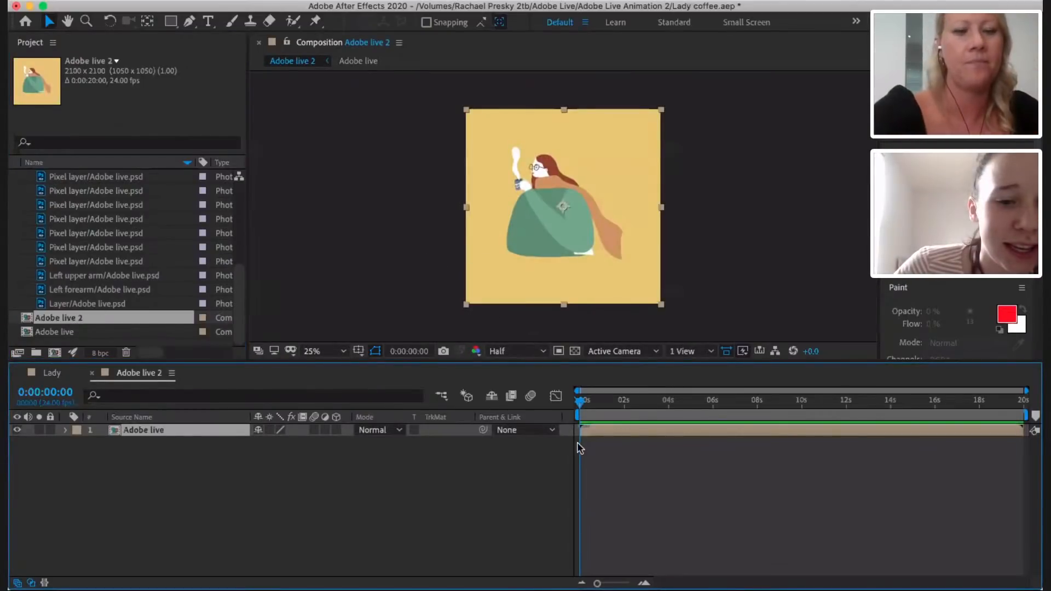
left_click(64, 430)
left_click(65, 430)
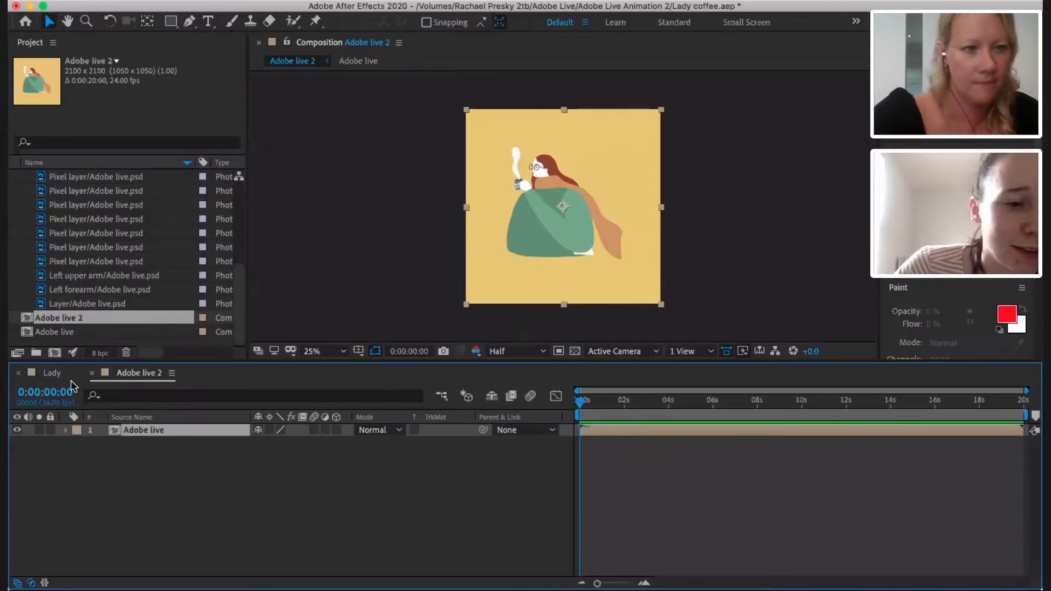
- Return to the Lady composition and add all the footage from the Adobe live Layers folder as layers
left_click(66, 375)
scroll(93, 261, "up", 5)
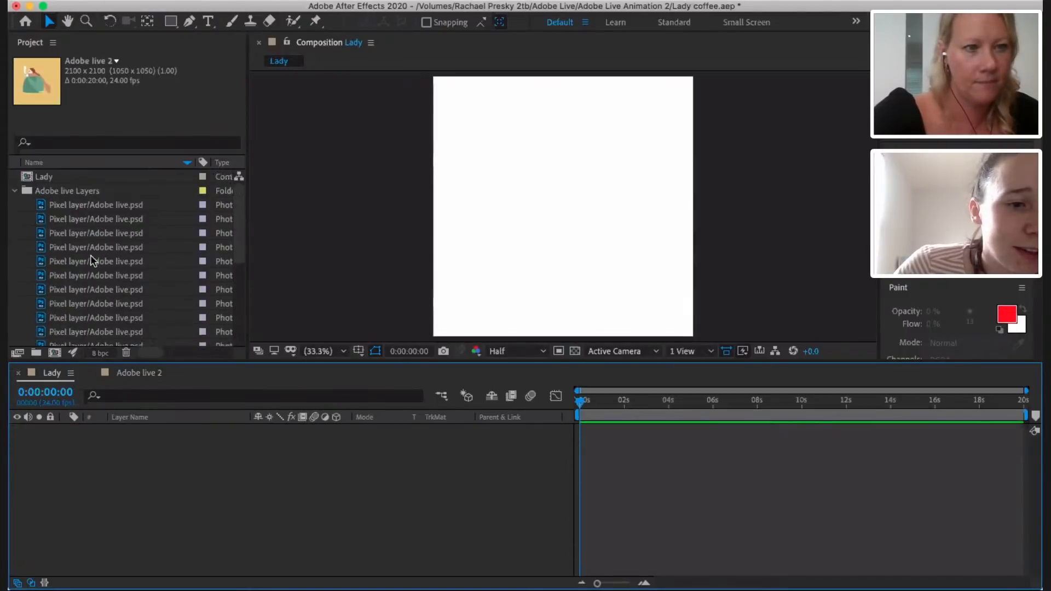
left_click(105, 205)
scroll(105, 251, "down", 5)
left_click(110, 300, "shift")
left_click_drag(110, 300, 110, 443)
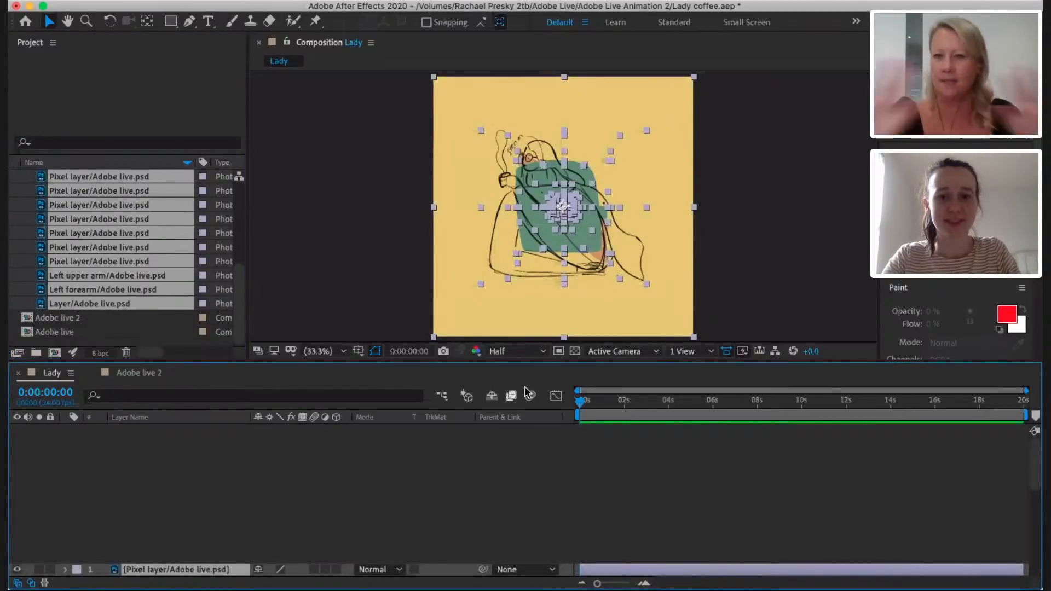
left_click(670, 461)
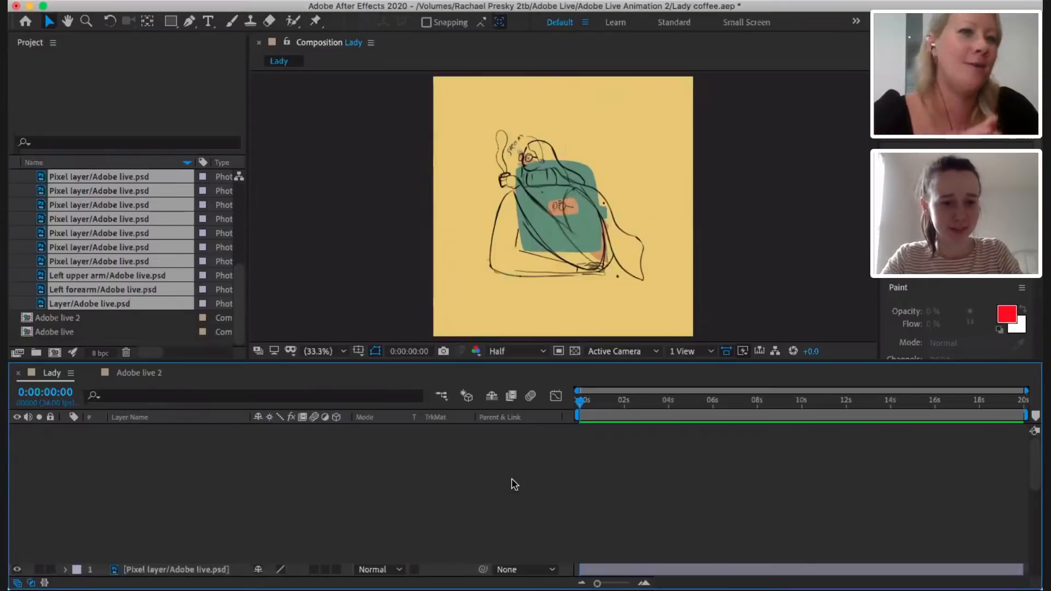
- Check the artwork on the topmost Lady layer by toggling its visibility, and delete that layer
scroll(514, 484, "down", 10)
scroll(514, 484, "up", 5)
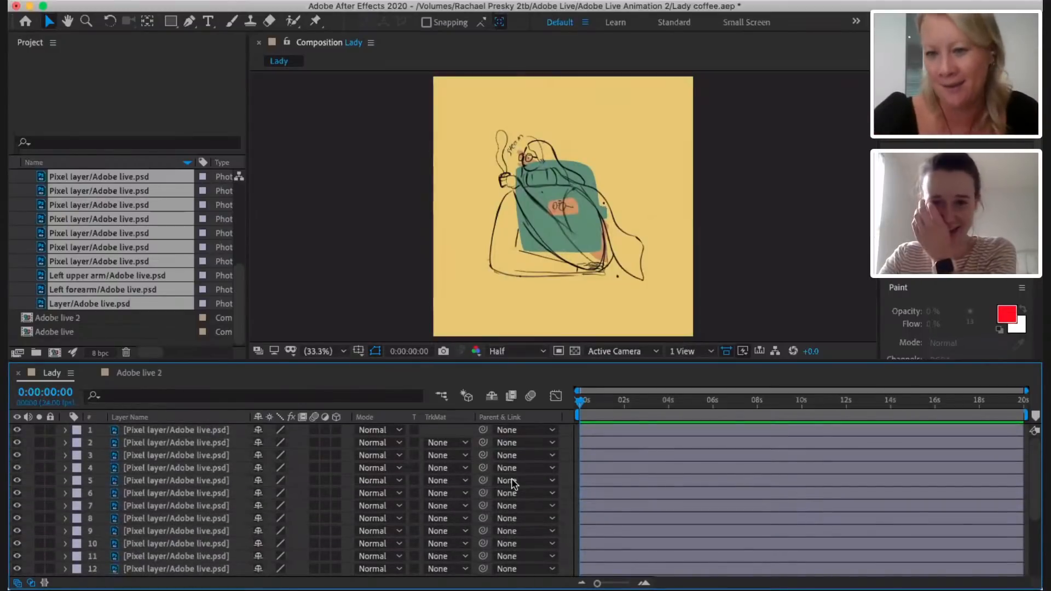
left_click(150, 429)
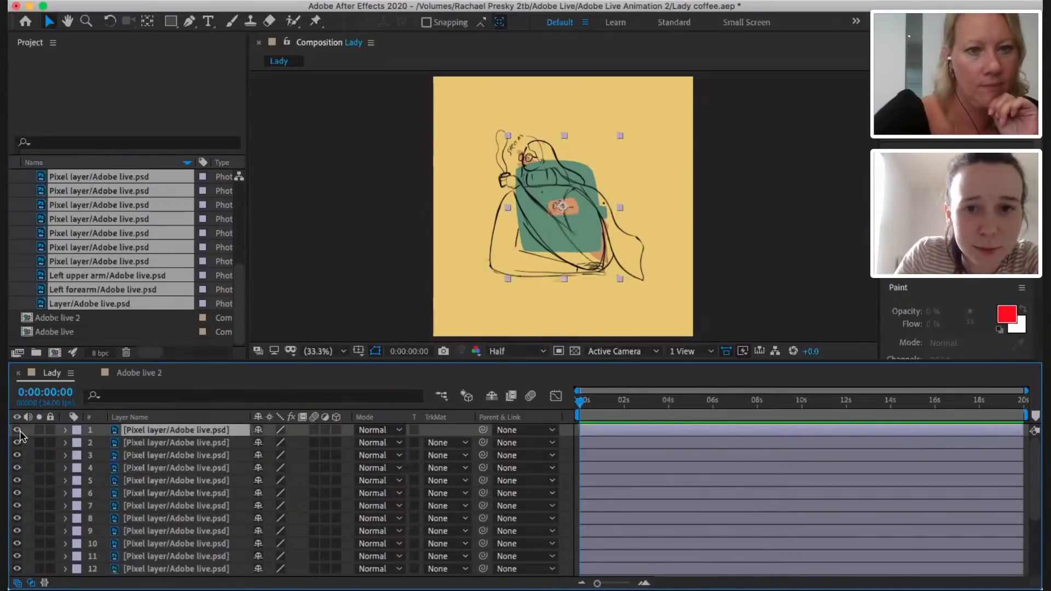
left_click(18, 431)
left_click(18, 431)
left_click(21, 432)
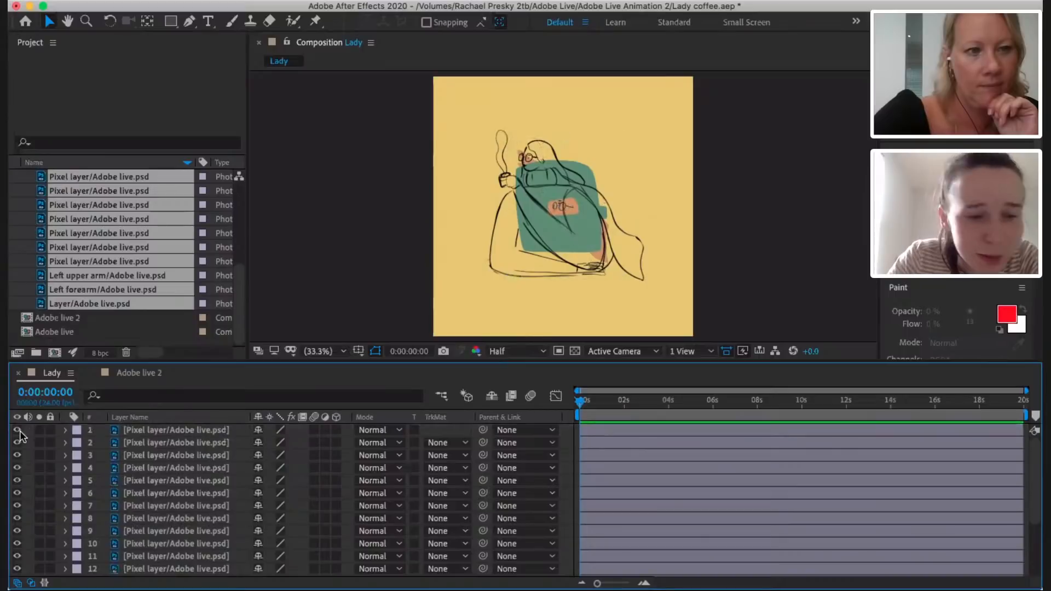
- Identify the artwork on the topmost layer by toggling its visibility, and rename the layer as sketch
left_click(17, 431)
left_click(17, 431)
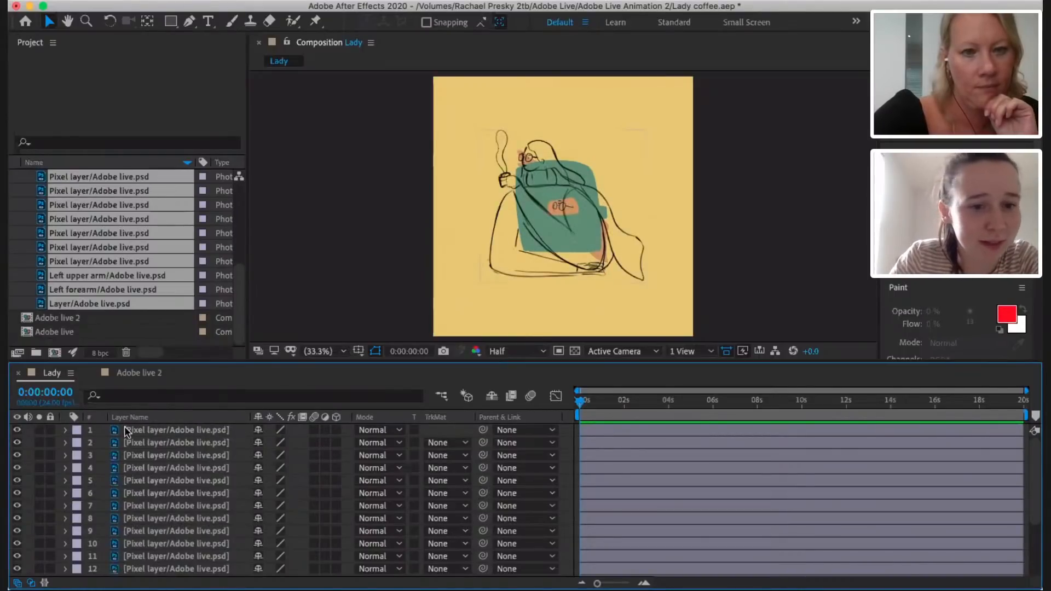
left_click(173, 432)
key("Return")
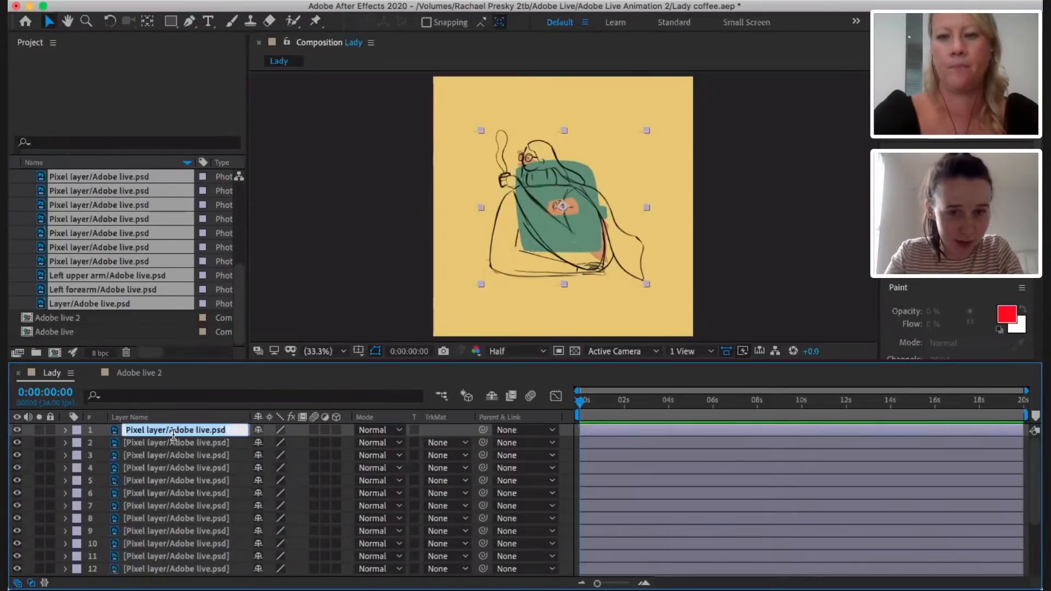
type("sketch")
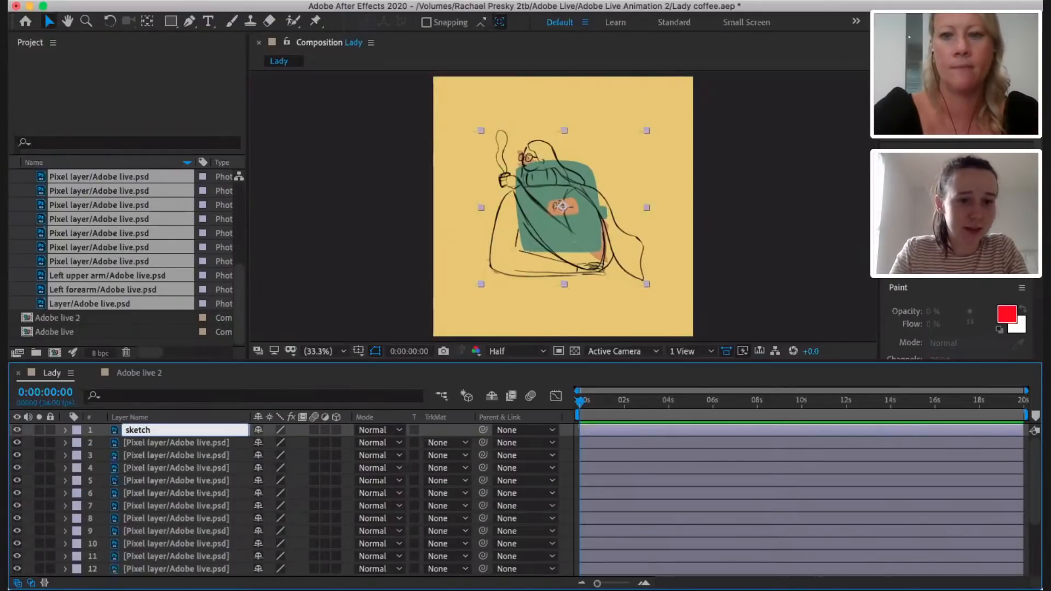
key("Return")
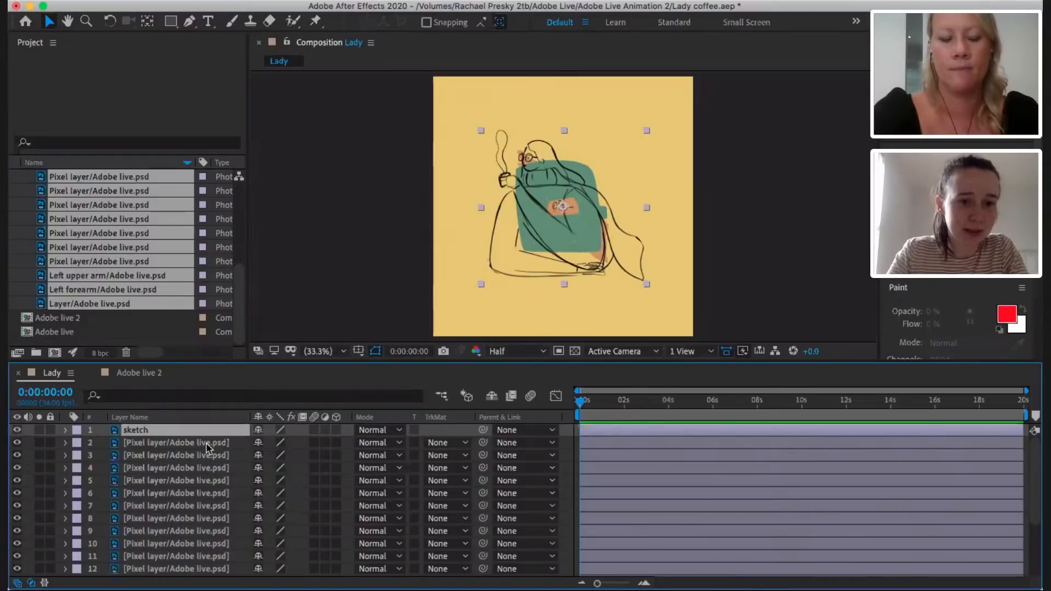
- Identify the artwork on the layer directly below sketch and rename that layer as glasses
left_click(204, 444)
left_click(16, 443)
left_click(15, 443)
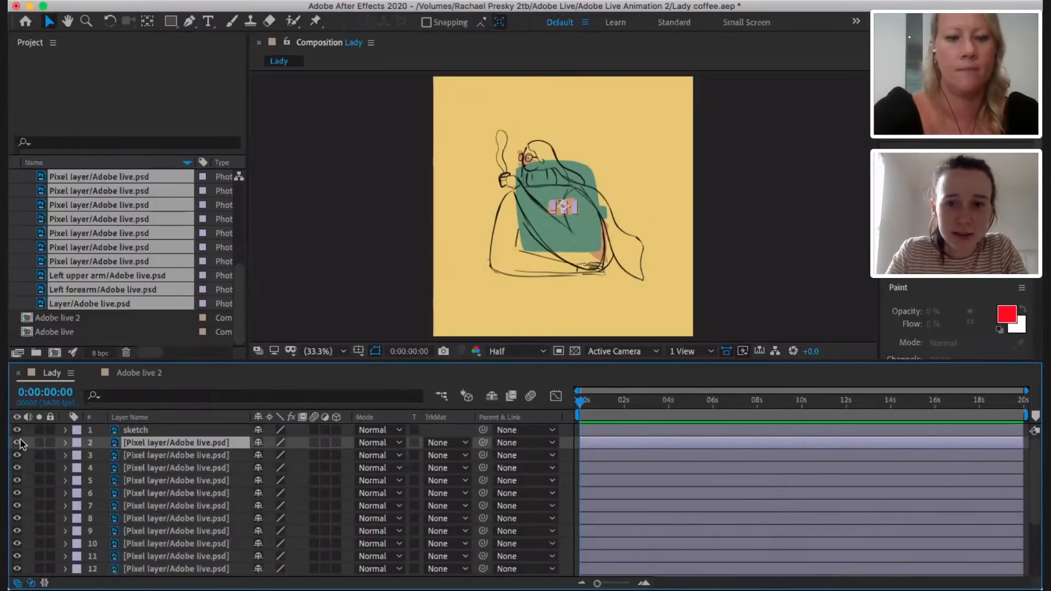
key("Return")
type("glasses")
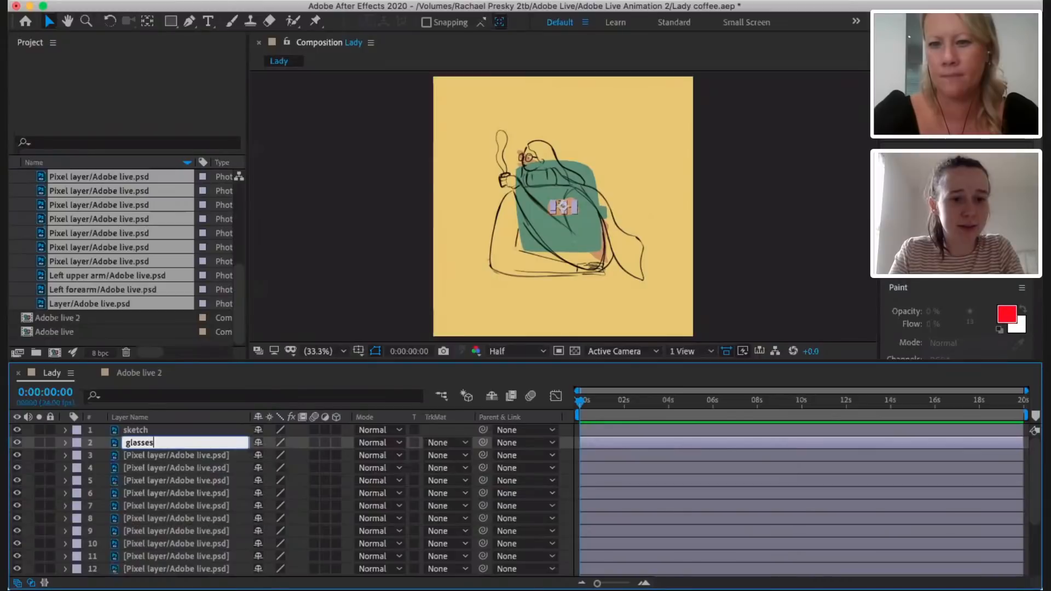
key("Return")
- Identify the artwork on layer 3, directly below glasses, and rename that layer as face
left_click(148, 455)
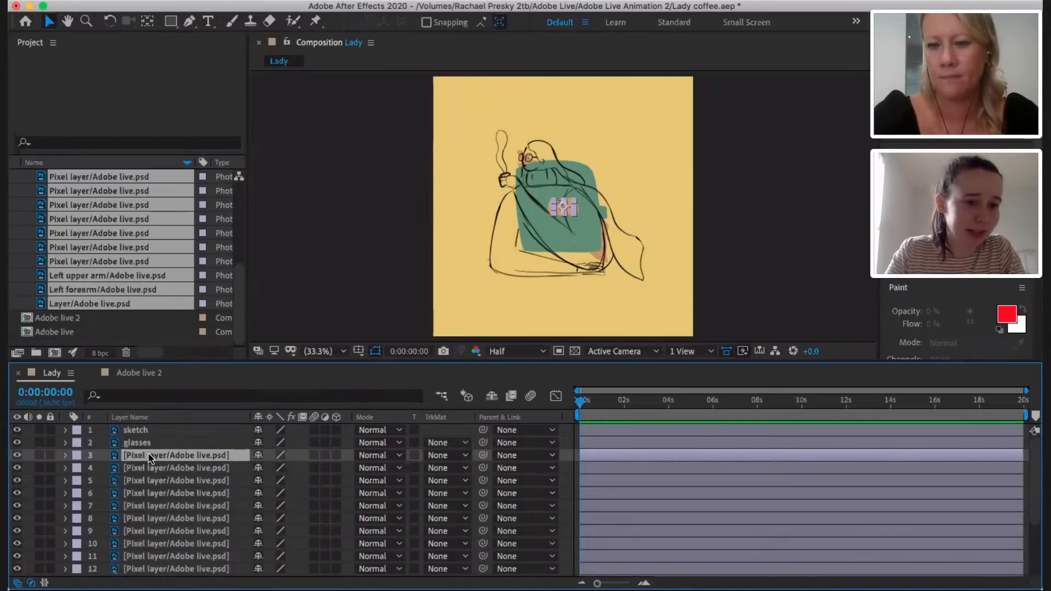
scroll(148, 455, "down", 3)
scroll(148, 455, "up", 2)
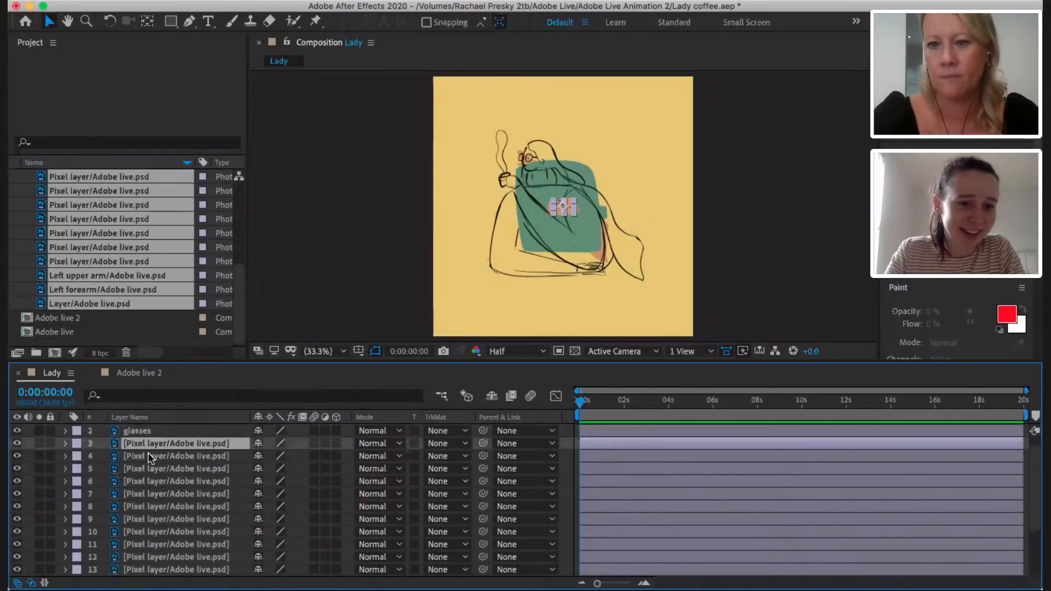
left_click(17, 444)
left_click(17, 443)
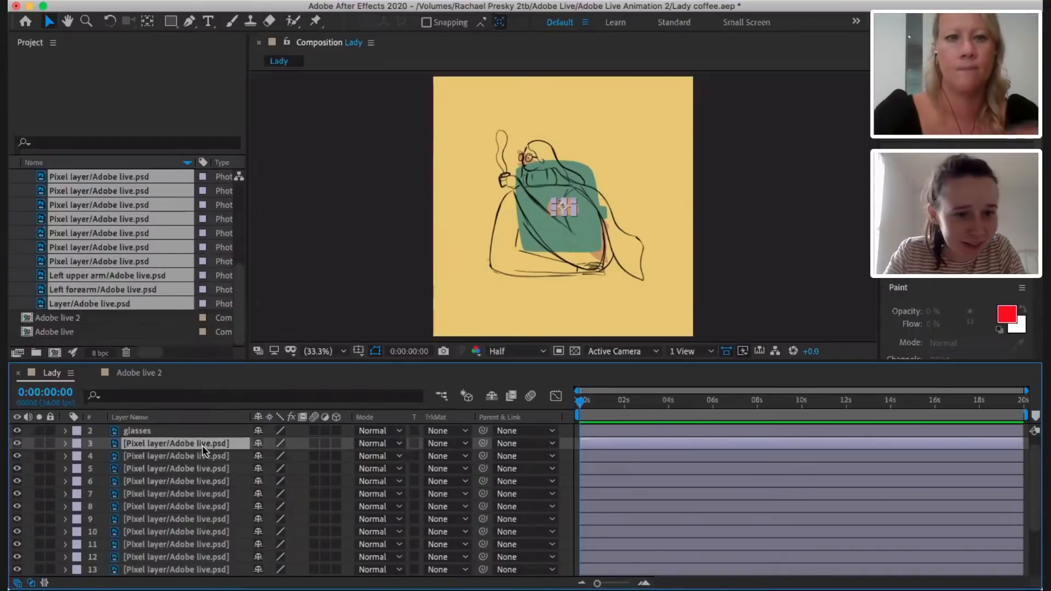
key("Return")
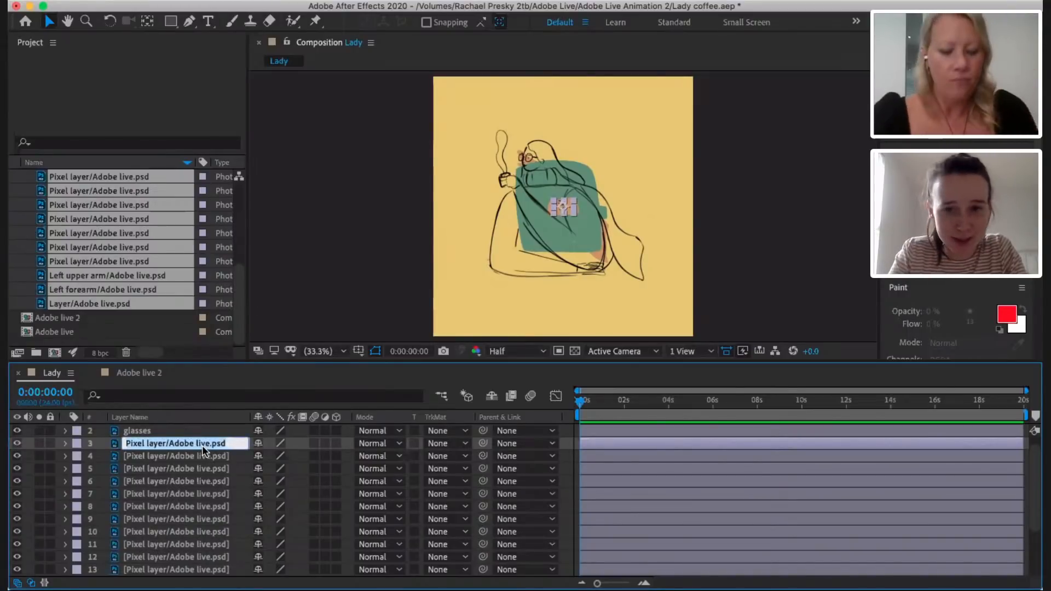
type("g")
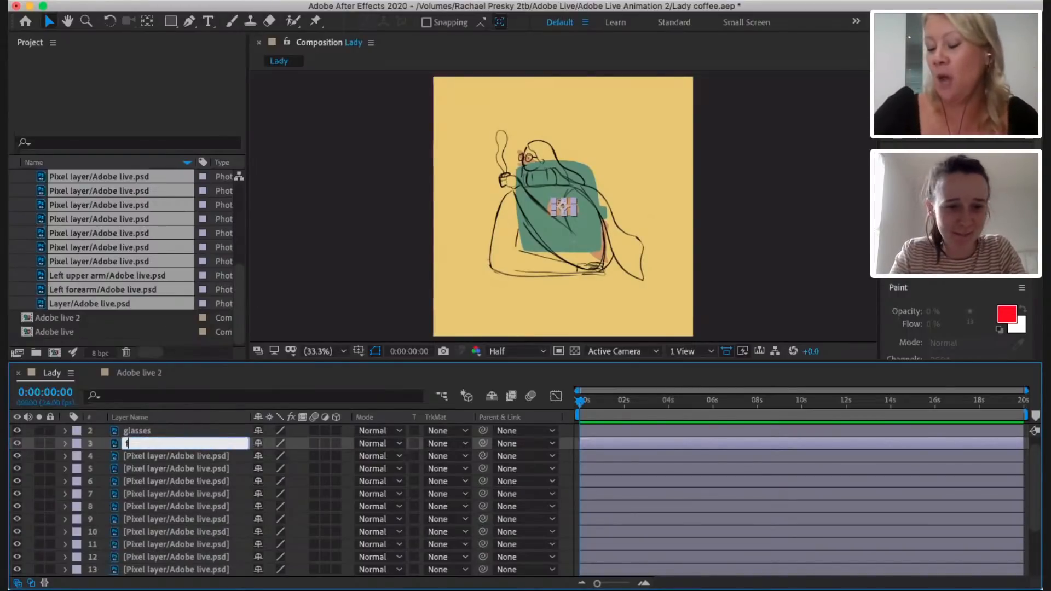
type("ace")
key("Return")
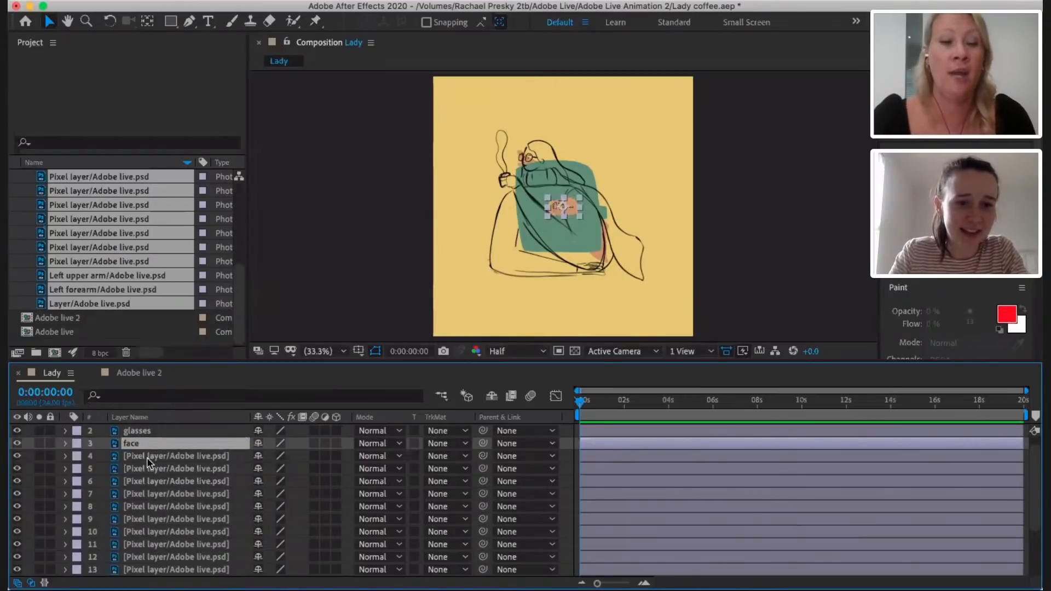
- Check layer 4, directly below face, by toggling its visibility and rename it as scarf
left_click(147, 457)
left_click(16, 457)
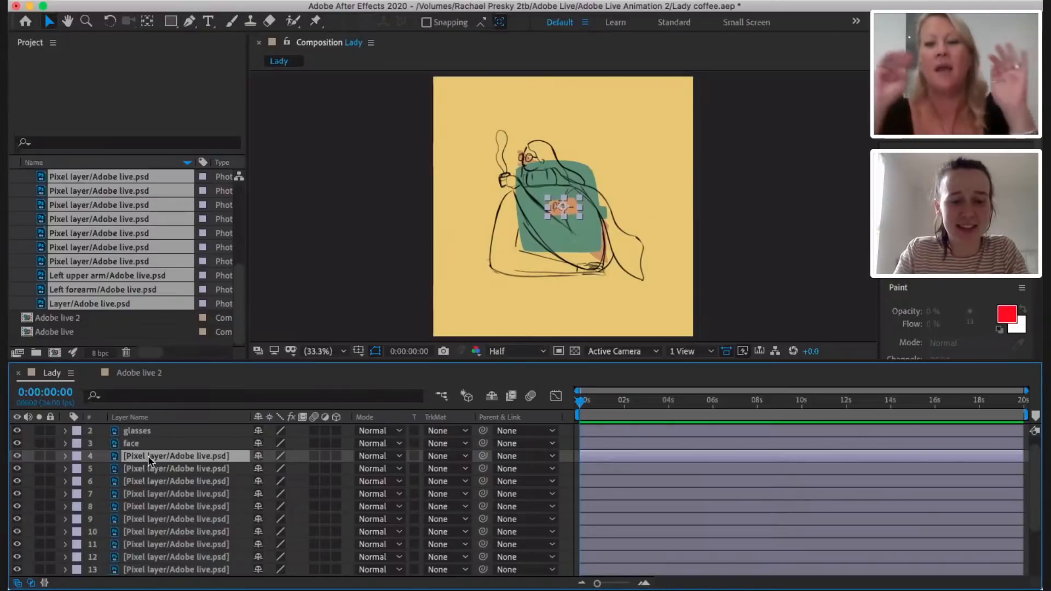
key("Return")
type("sca")
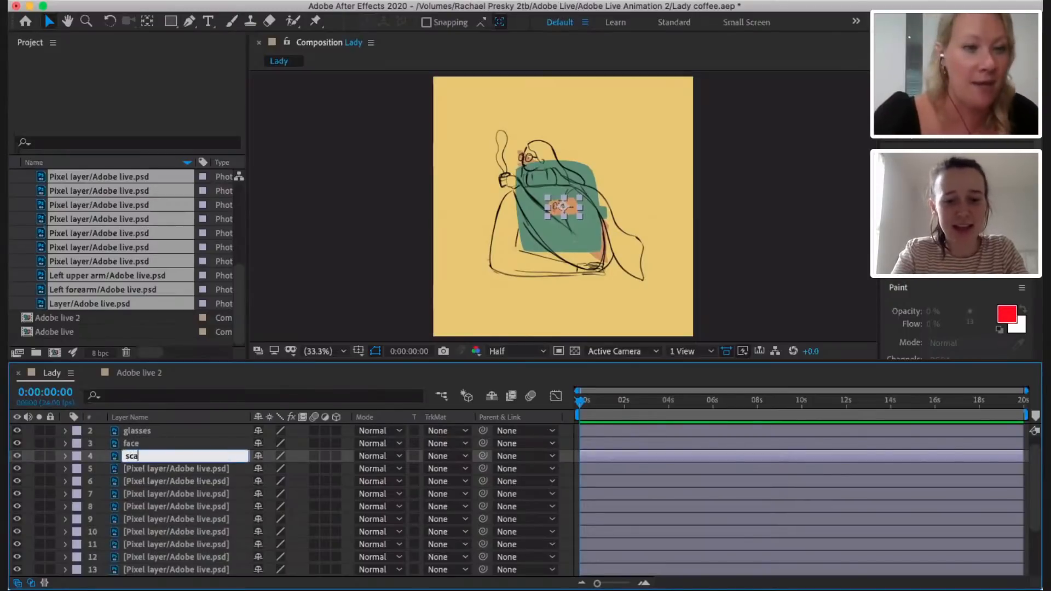
type("rf")
key("Return")
- Move the unnamed white-shape layer from directly below scarf to above it in the layer stack
left_click(195, 469)
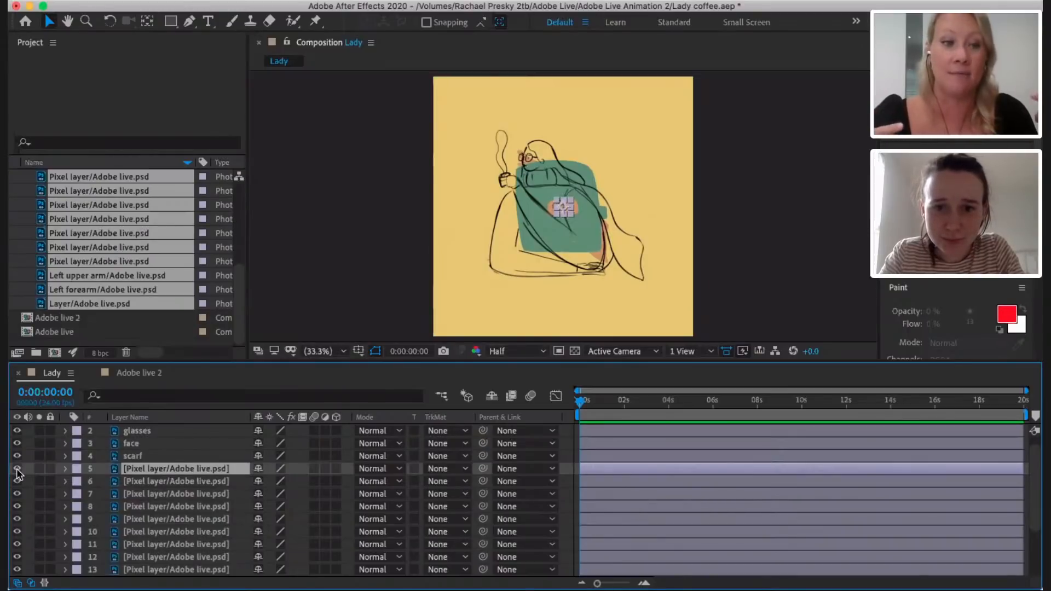
scroll(518, 228, "up", 4)
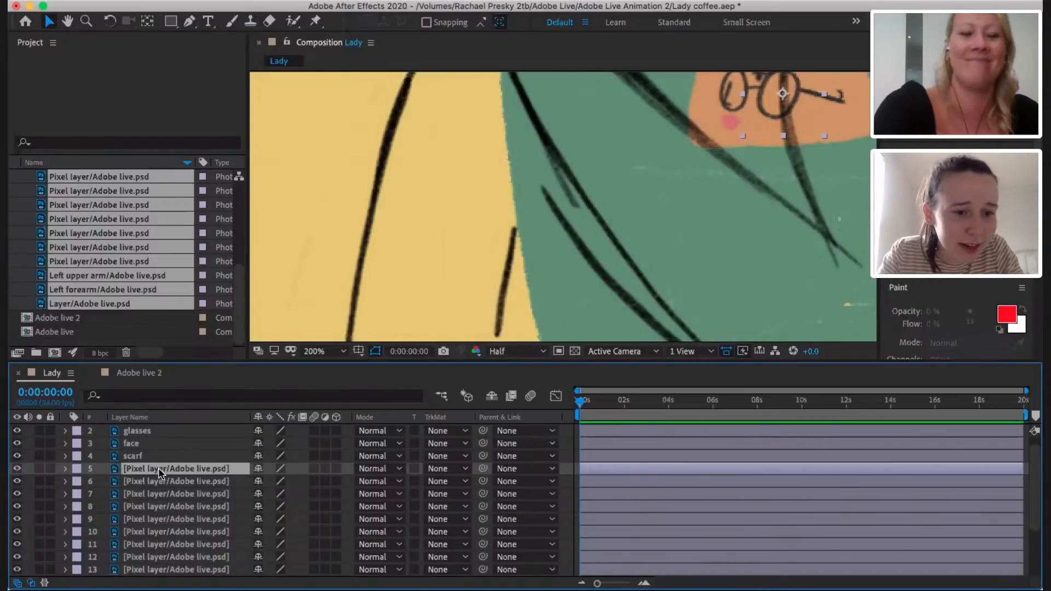
left_click_drag(160, 469, 161, 454)
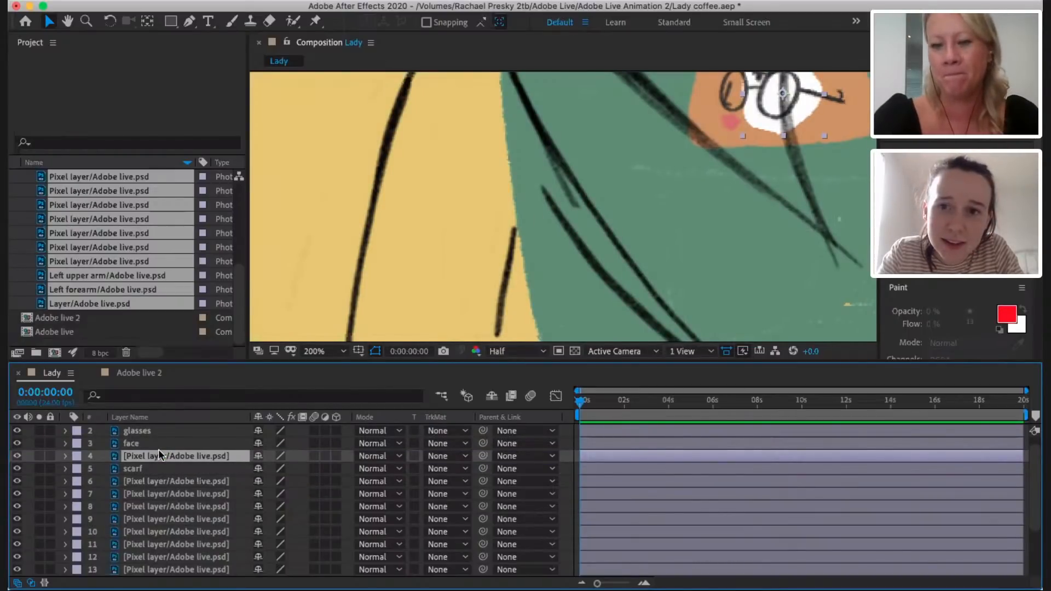
left_click(330, 357)
left_click(357, 81)
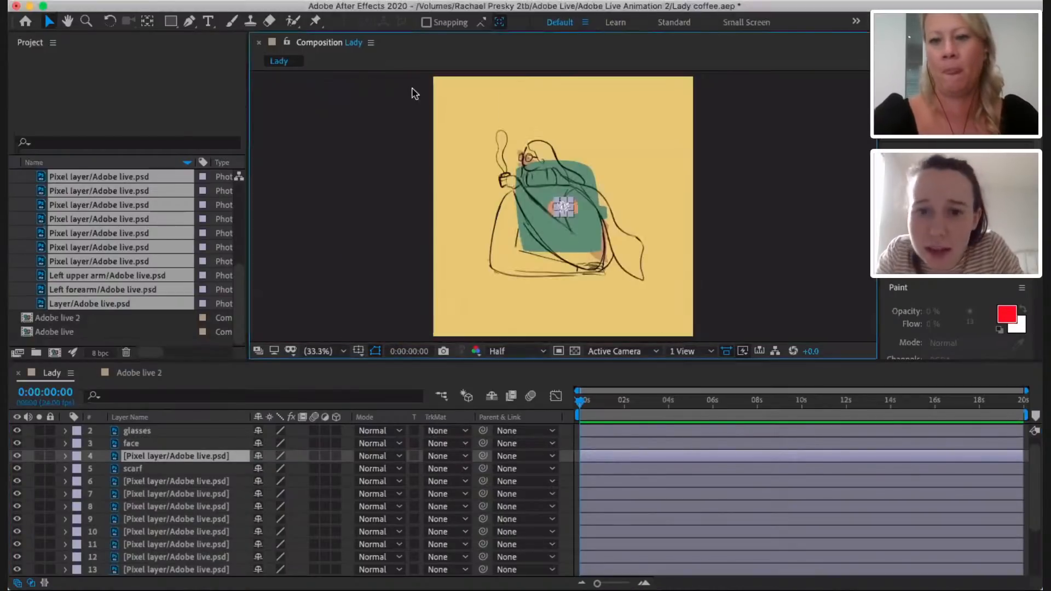
- Rename the unnamed layer between face and scarf as hand
left_click(569, 219)
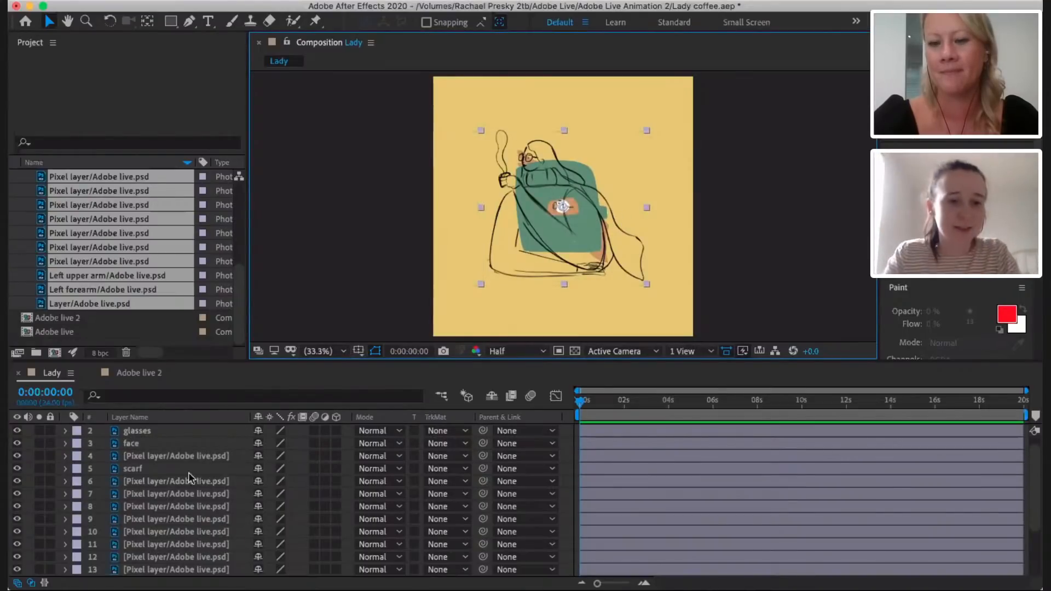
left_click(152, 481)
left_click(159, 442)
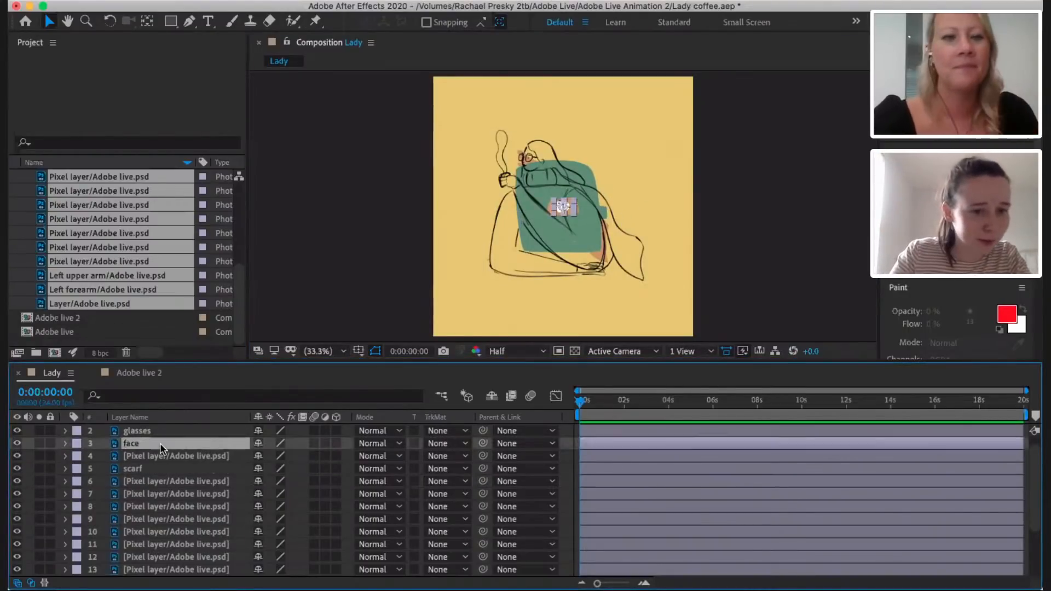
left_click(155, 456)
key("Return")
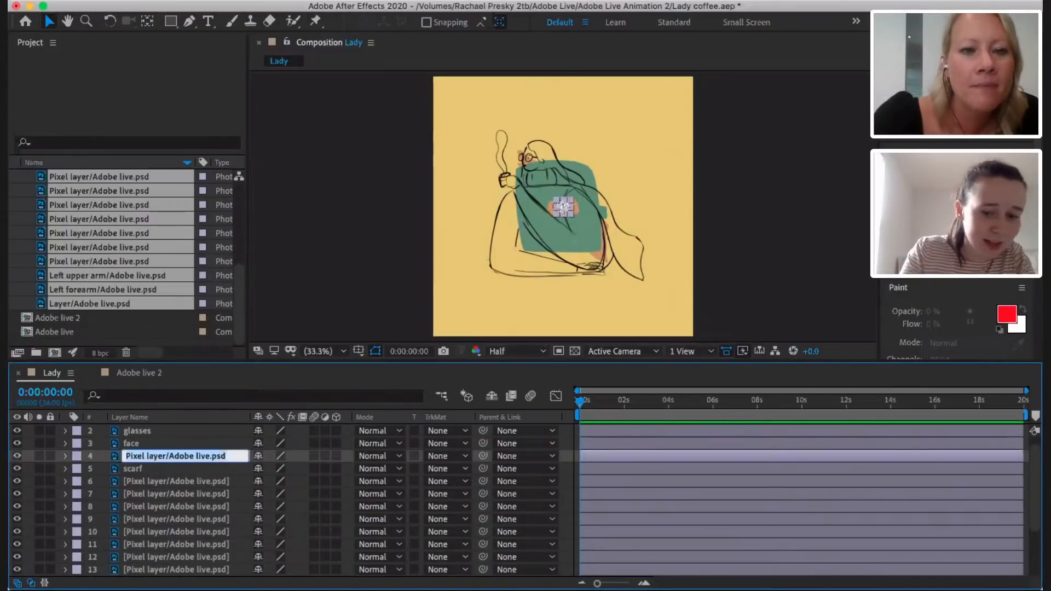
type("hand")
left_click(180, 486)
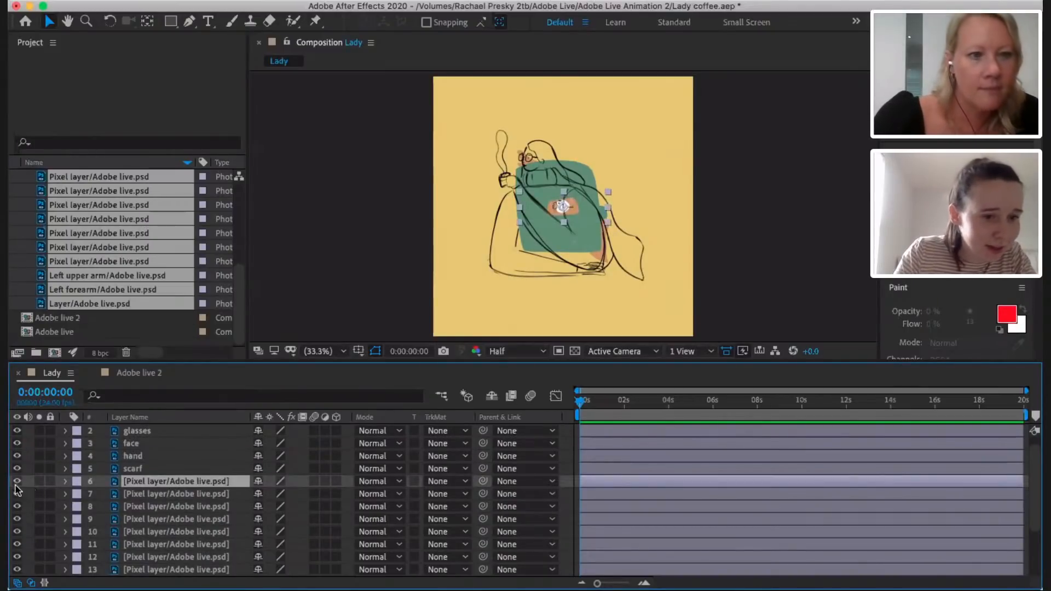
- Move the Left upper arm and Left forearm layers together up the stack to below layer 9, and shift both artworks downward in the composition
scroll(176, 509, "down", 3)
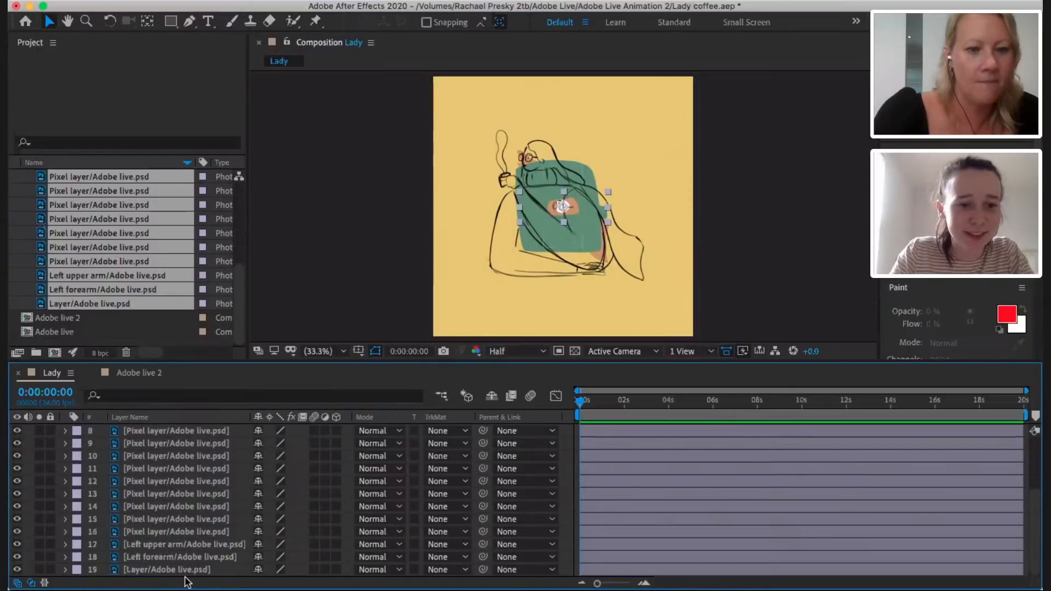
left_click(182, 556)
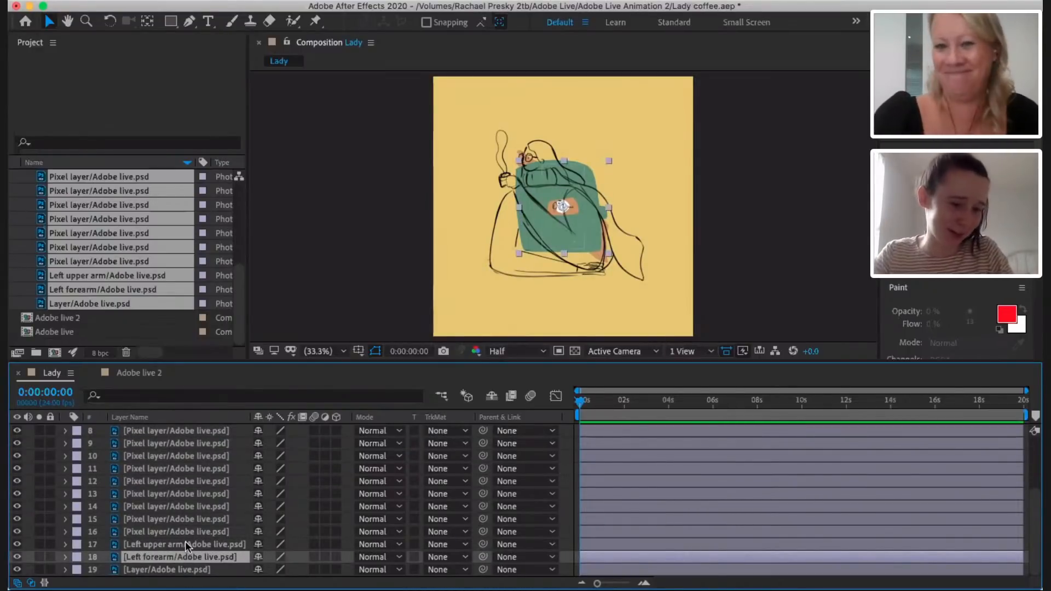
left_click(185, 544, "shift")
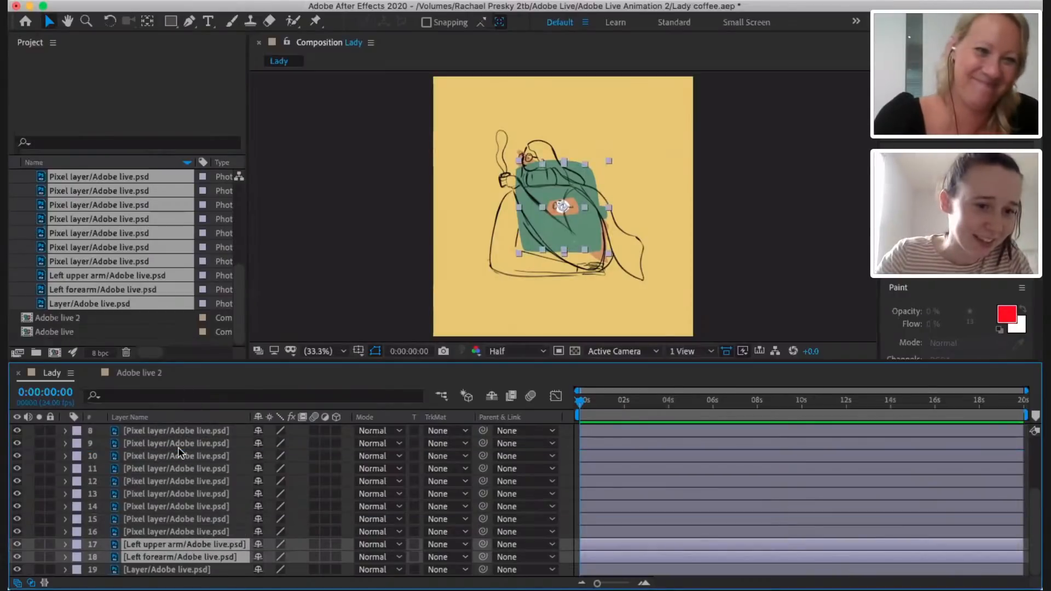
left_click_drag(186, 543, 178, 448)
scroll(179, 448, "up", 3)
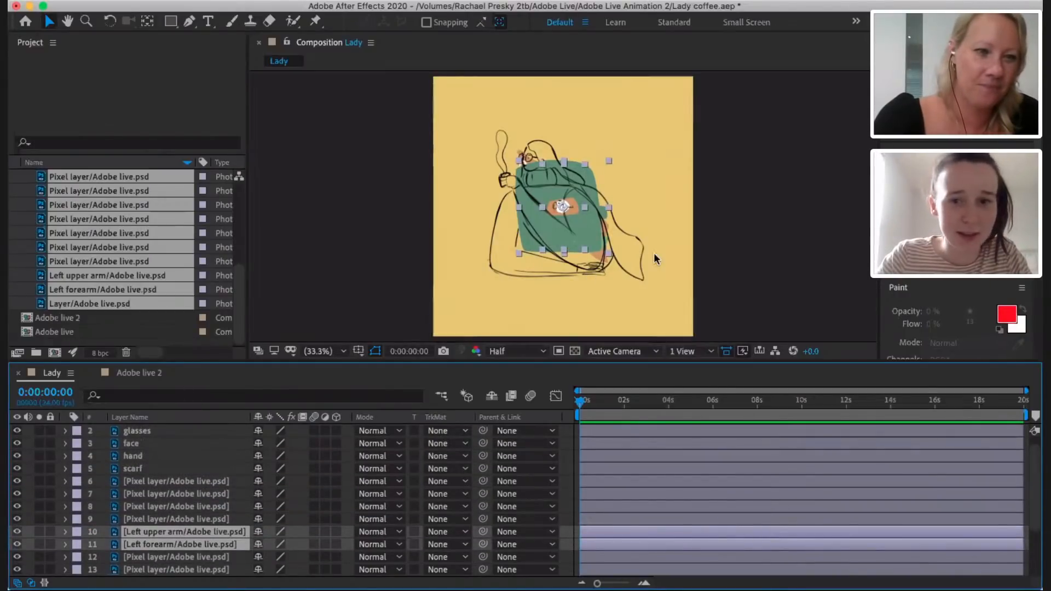
left_click_drag(591, 241, 590, 266)
- Reorder the arm layers so that Left forearm sits directly above Left upper arm
left_click(162, 543)
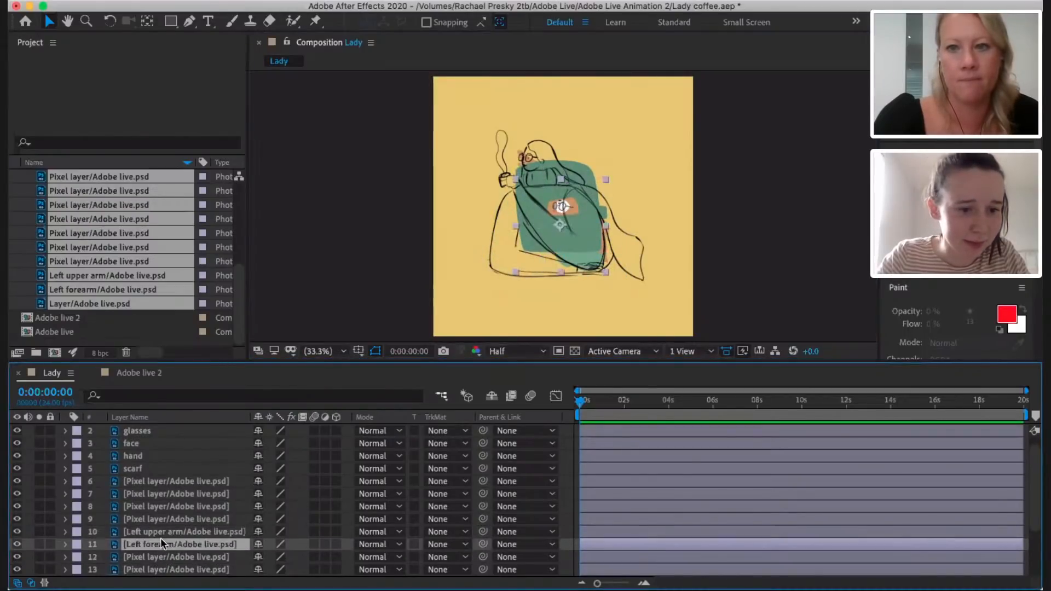
left_click(164, 531)
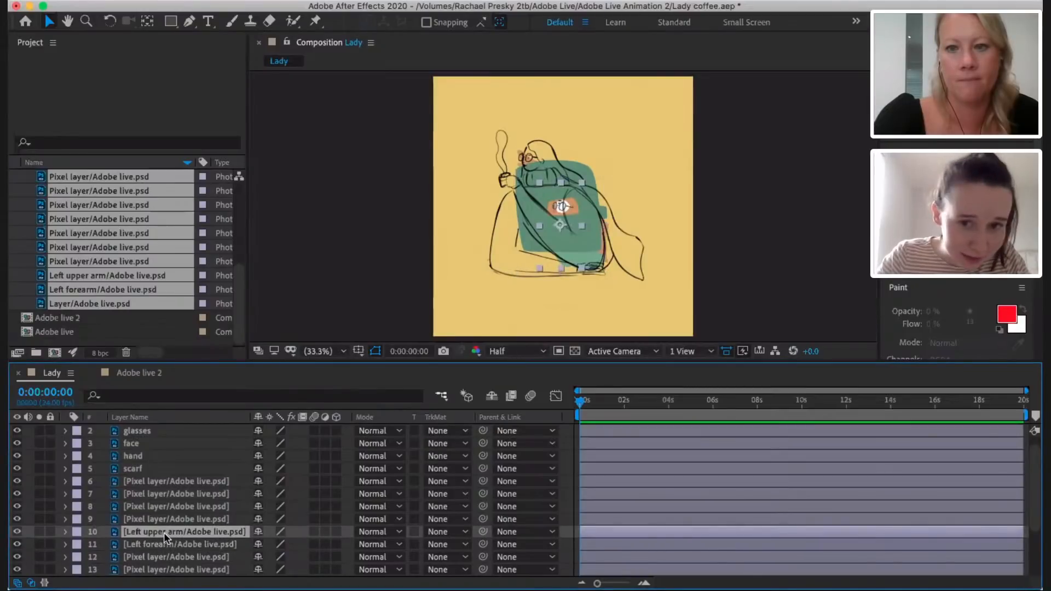
left_click_drag(163, 545, 164, 526)
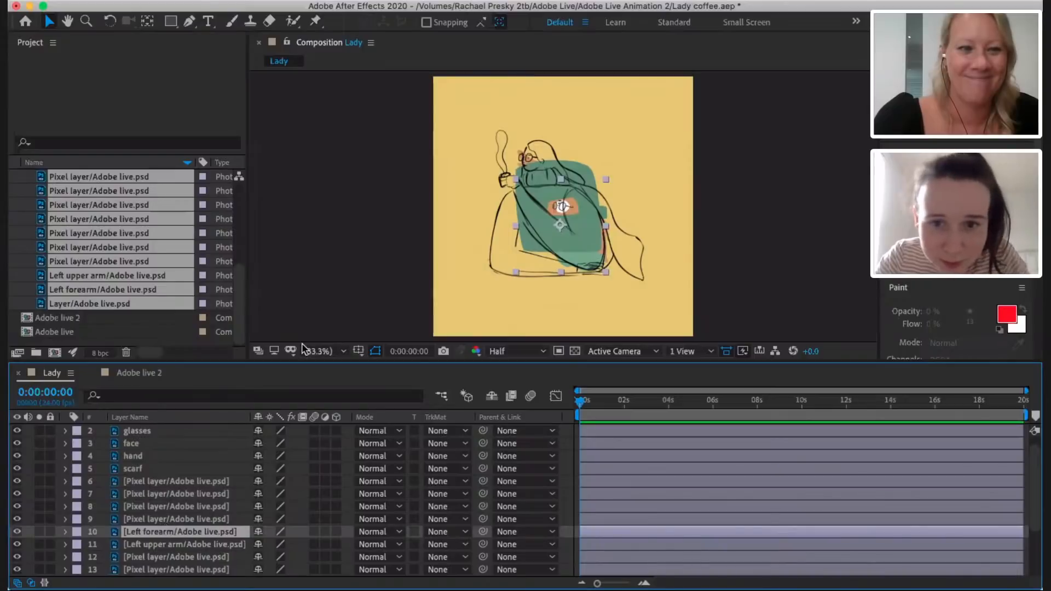
- Nudge the left forearm artwork slightly to the left and shift the left upper arm to the right to follow the sketch
left_click_drag(582, 257, 576, 260)
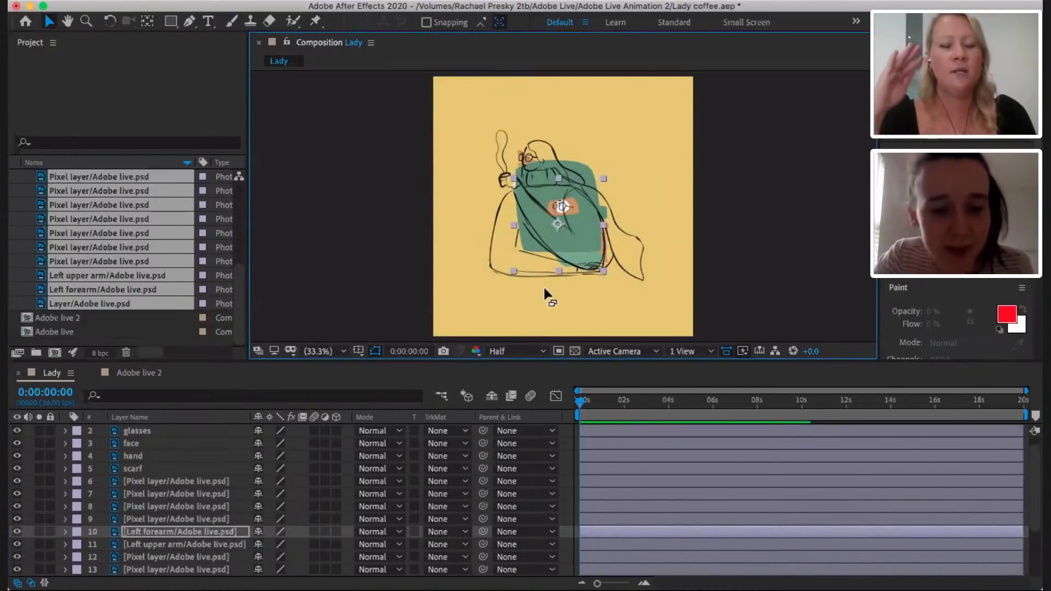
left_click(206, 543)
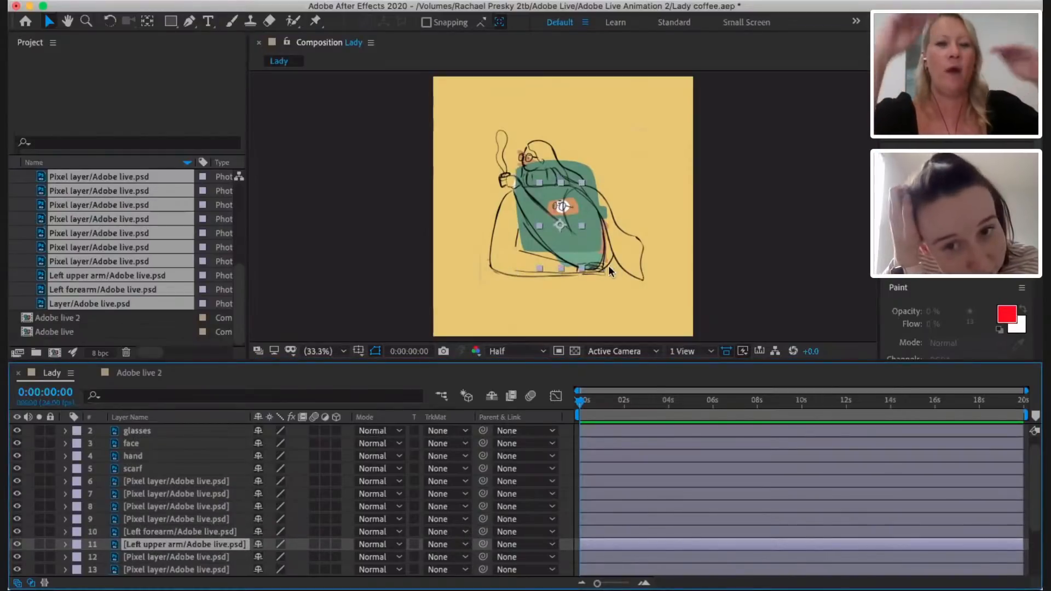
left_click_drag(570, 235, 592, 231)
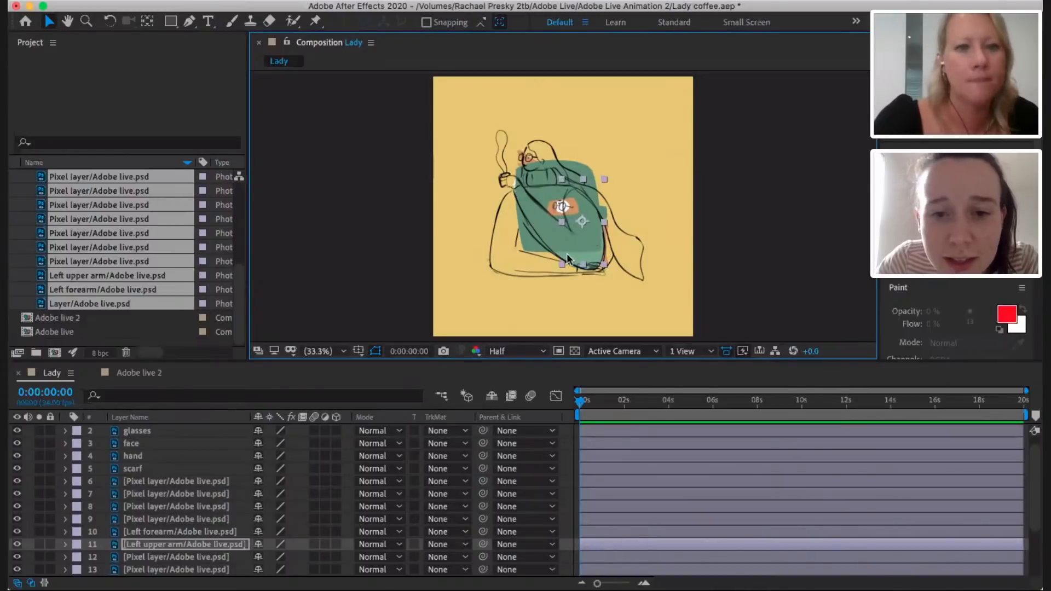
- Hide the sketch, glasses, face, hand and scarf layers in the Lady composition
left_click(172, 520)
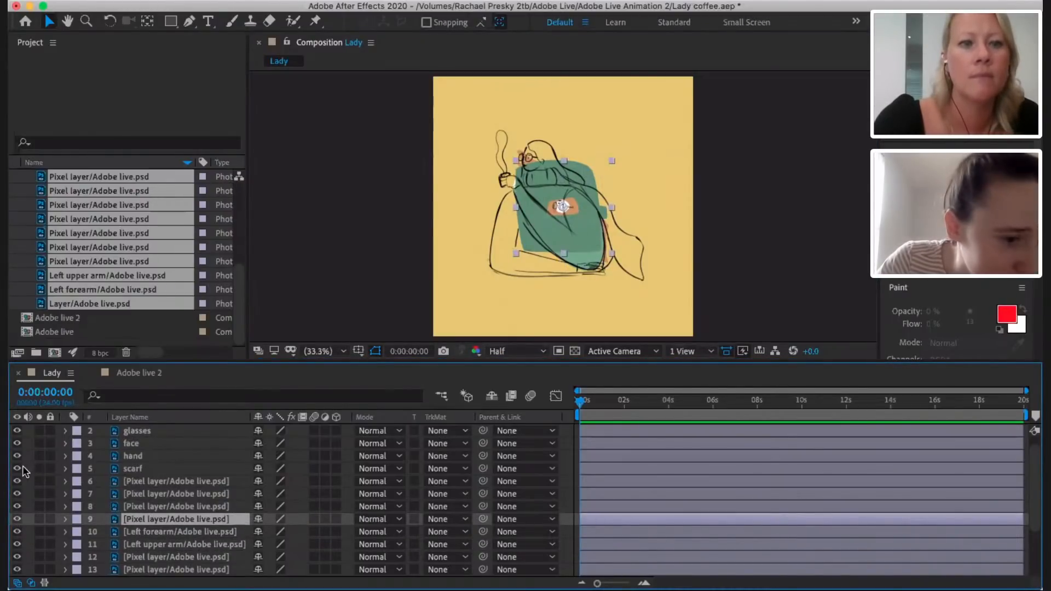
left_click_drag(22, 466, 18, 423)
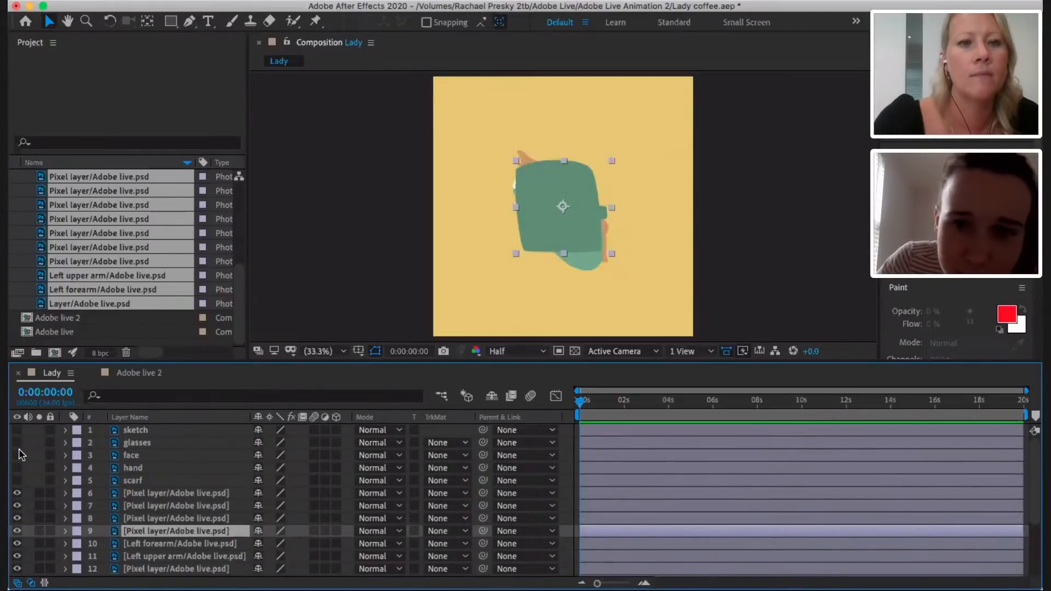
scroll(37, 478, "down", 1)
- Check the artwork of the unnamed layer 6 by toggling its visibility, and rename the layer as right arm
left_click(194, 480)
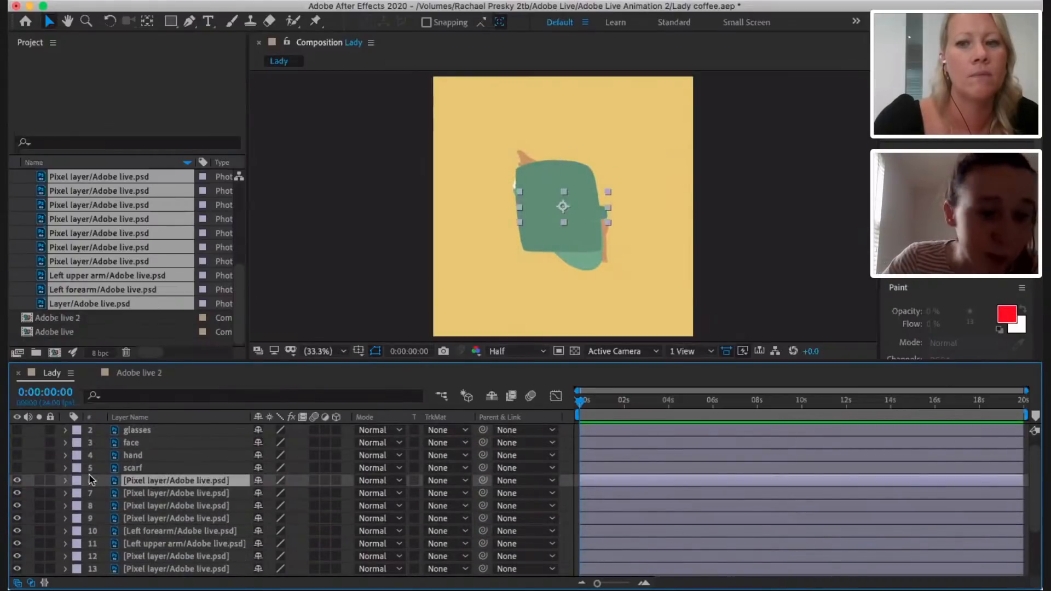
left_click(17, 480)
left_click(17, 480)
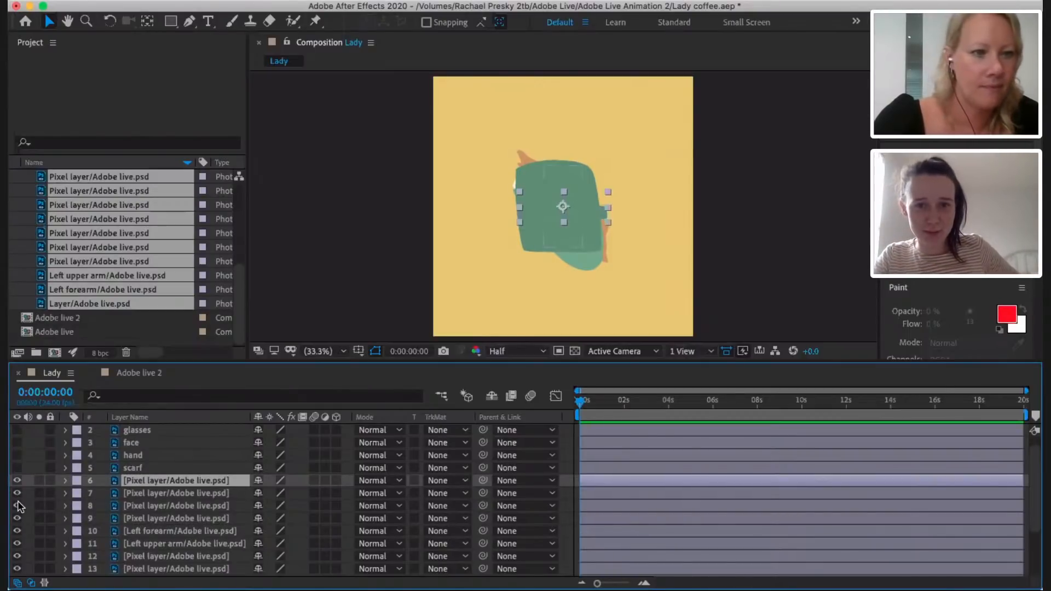
left_click(156, 504)
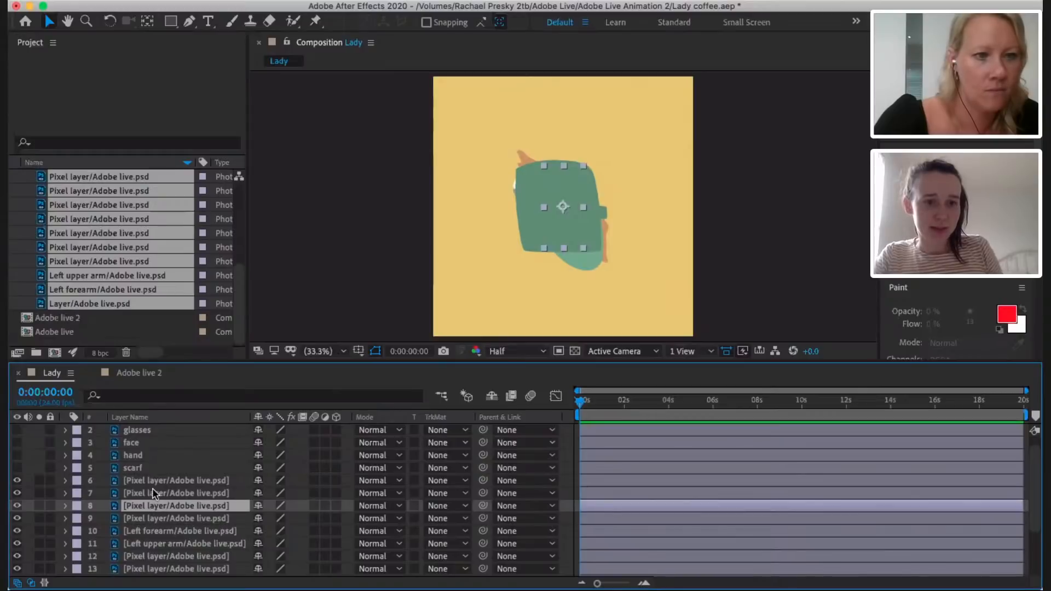
left_click(126, 481)
left_click(17, 481)
left_click(17, 481)
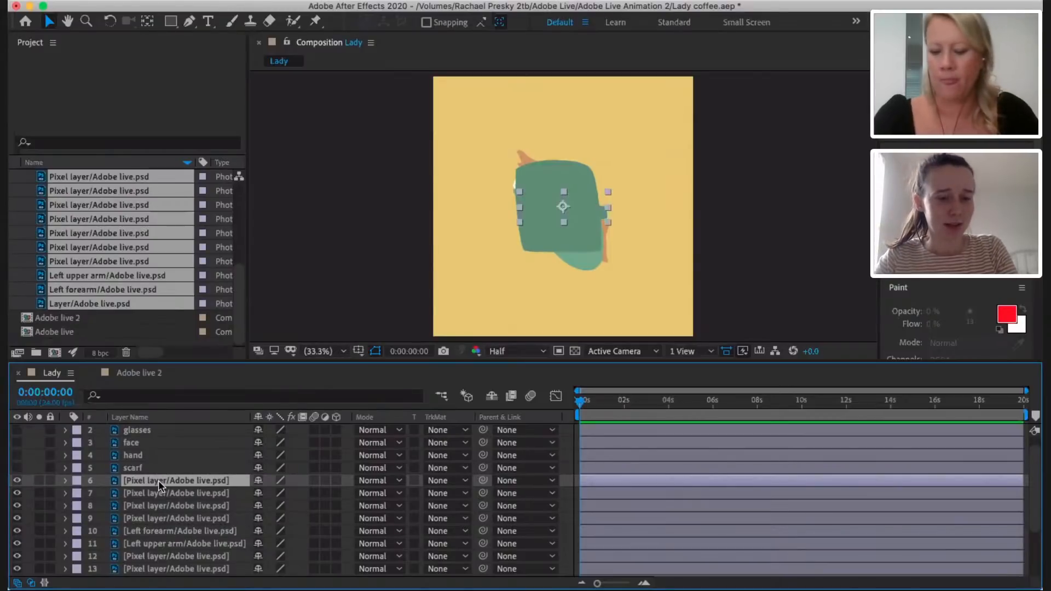
key("Return")
type("right arm")
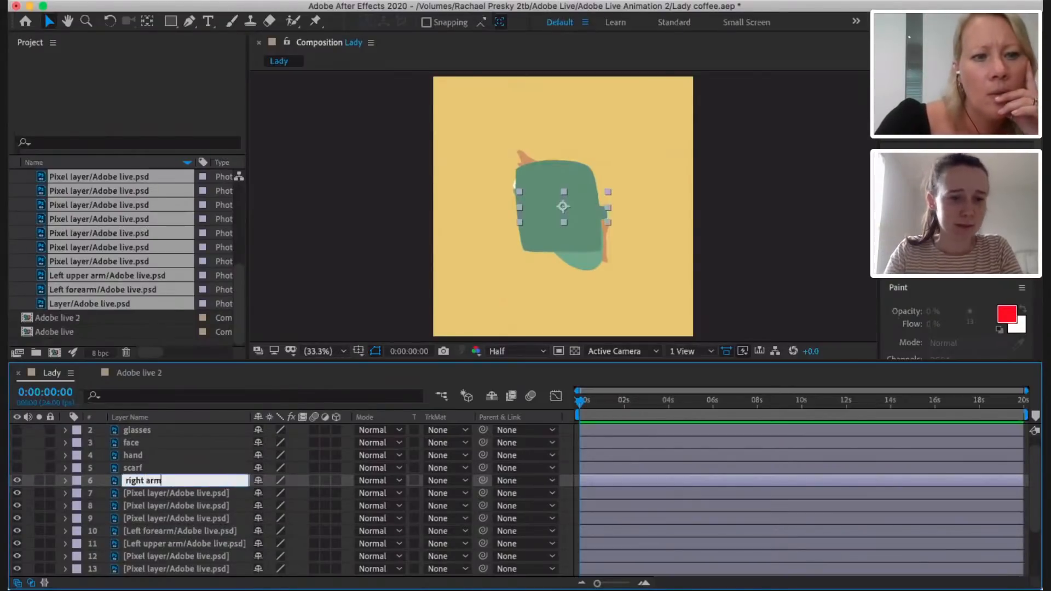
key("Return")
- Hide the right arm layer and toggle the visibility of layer 7 to identify its artwork
left_click(127, 496)
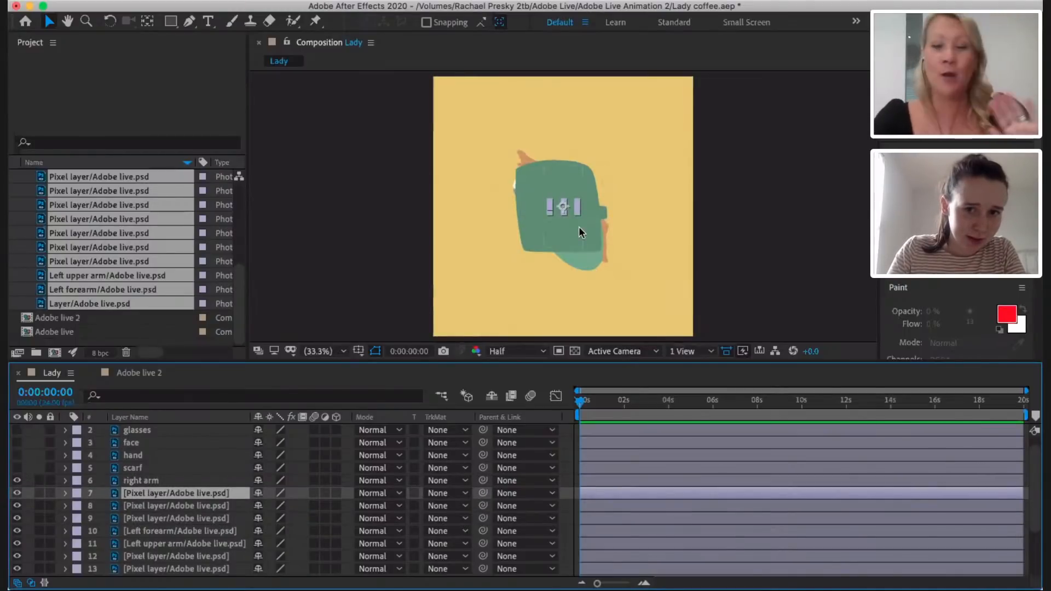
left_click(18, 494)
left_click(18, 495)
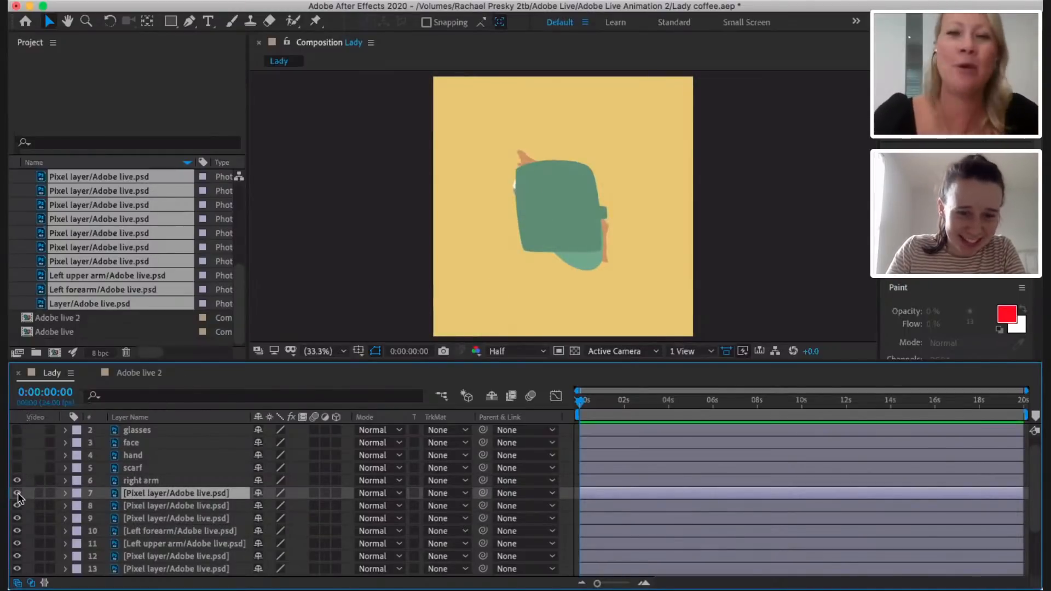
left_click(16, 481)
left_click(17, 494)
left_click(17, 493)
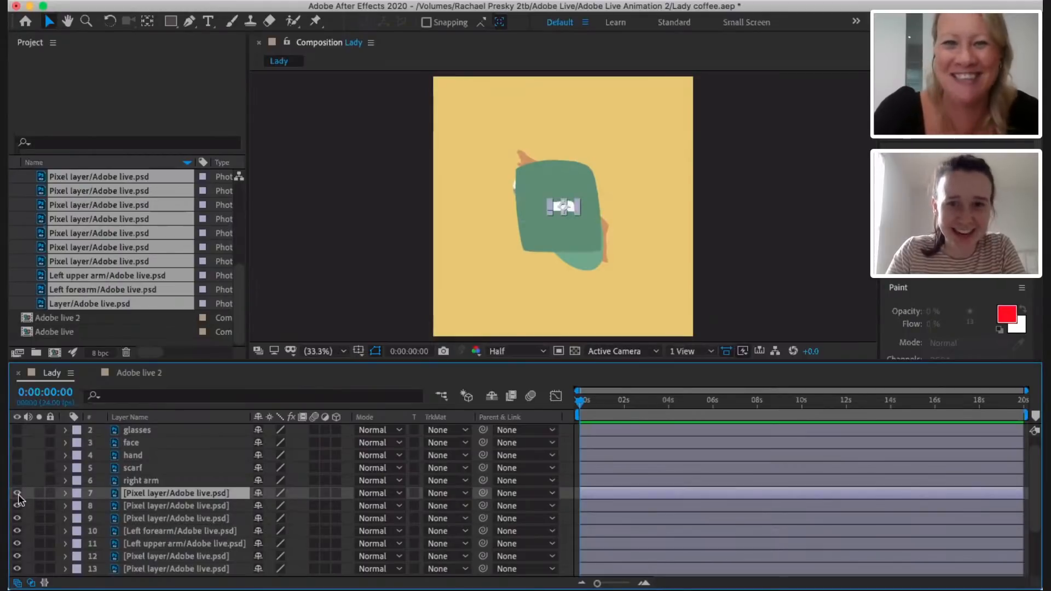
key("r")
key("space")
key("a")
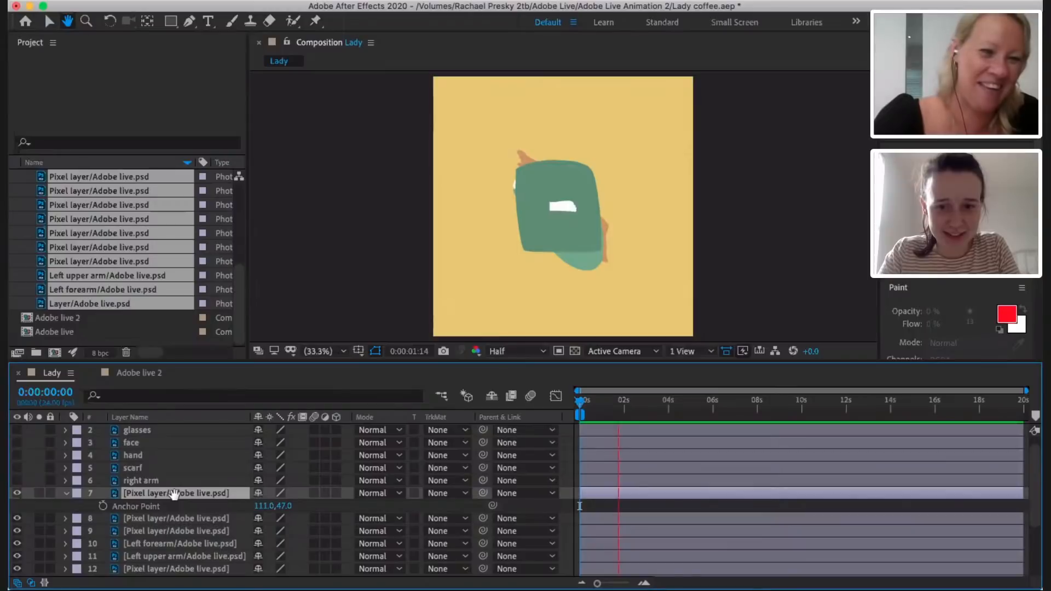
key("space")
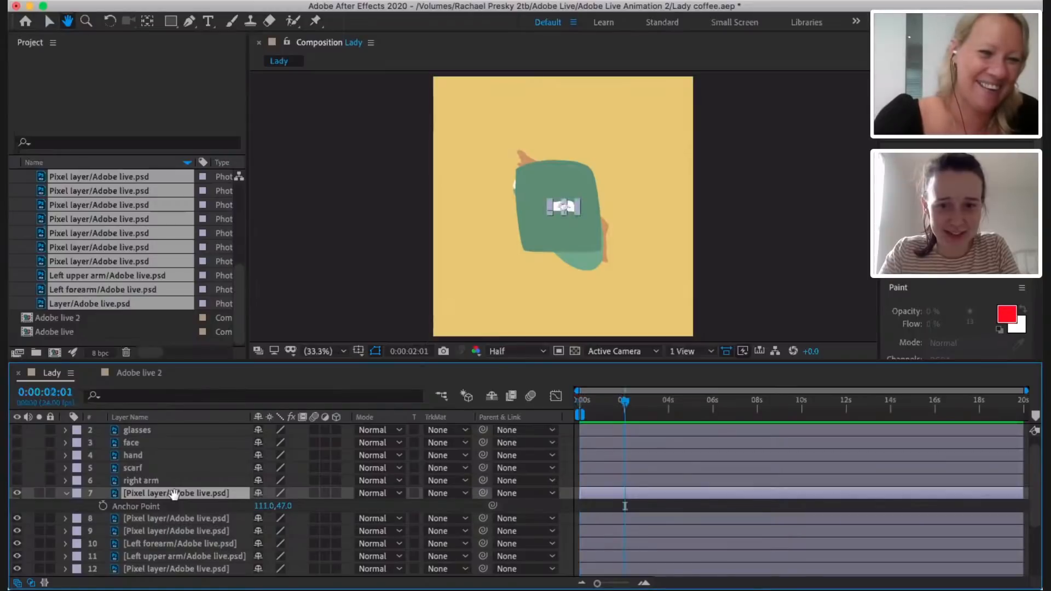
key("Home")
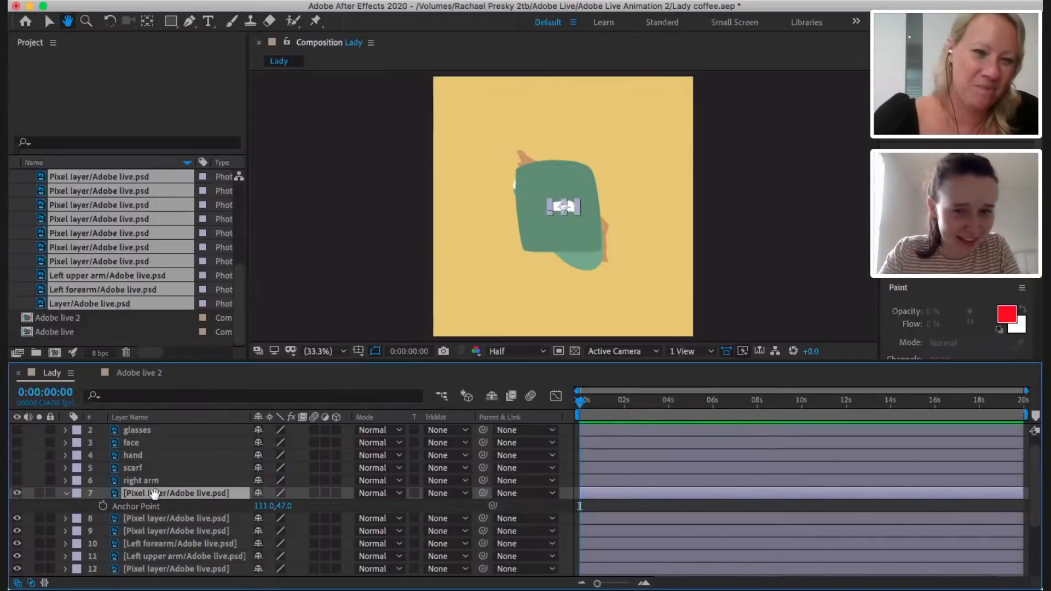
- Rename the unnamed layer 7 below right arm as right hand
key("Return")
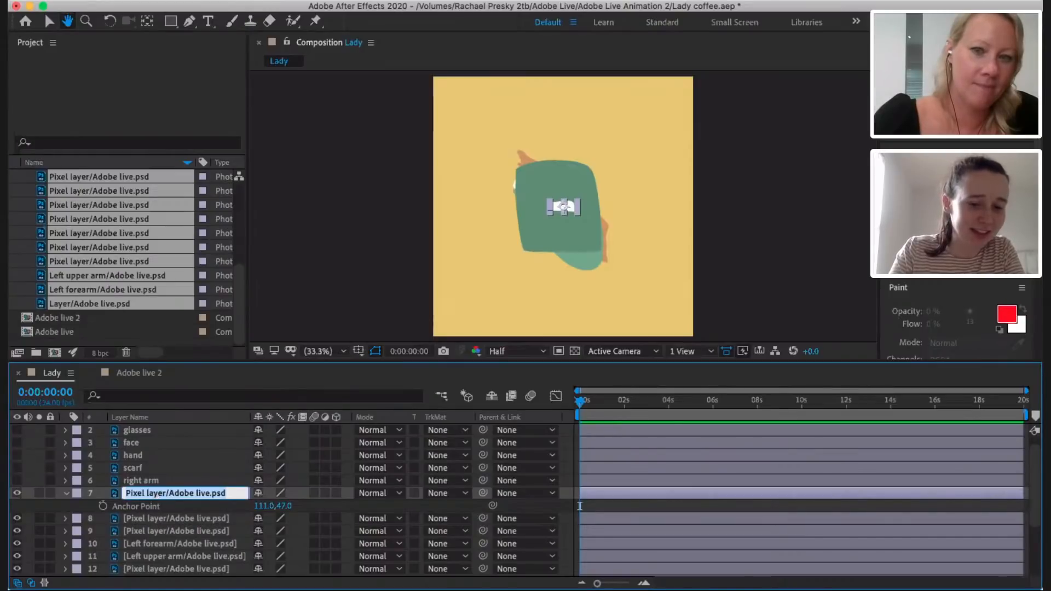
type("right")
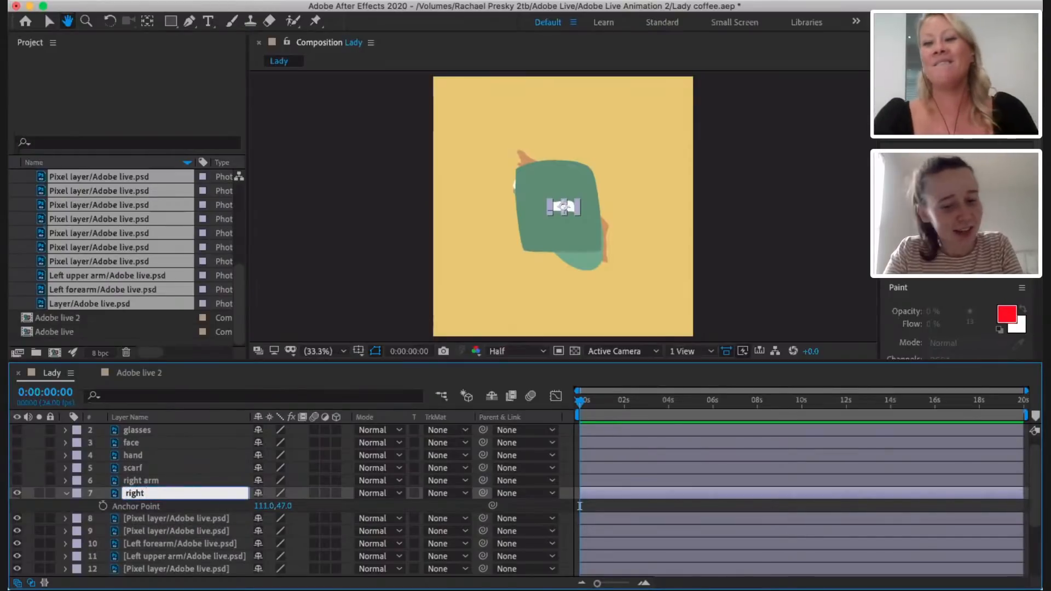
type(" hand")
key("Return")
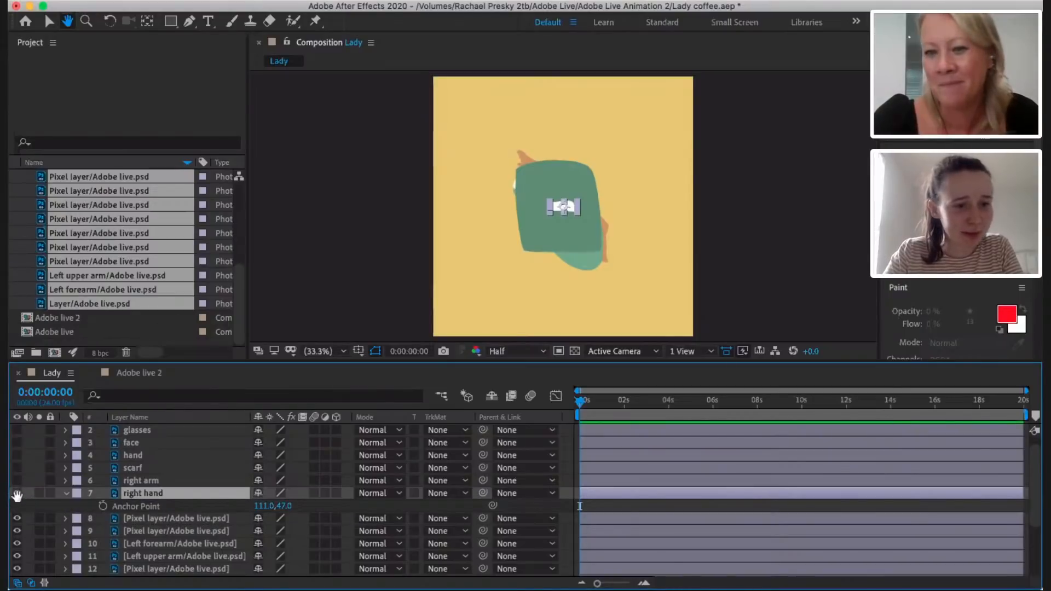
- Hide and collapse the right hand layer, and hide layer 9 to reveal the artwork of layer 8
key("v")
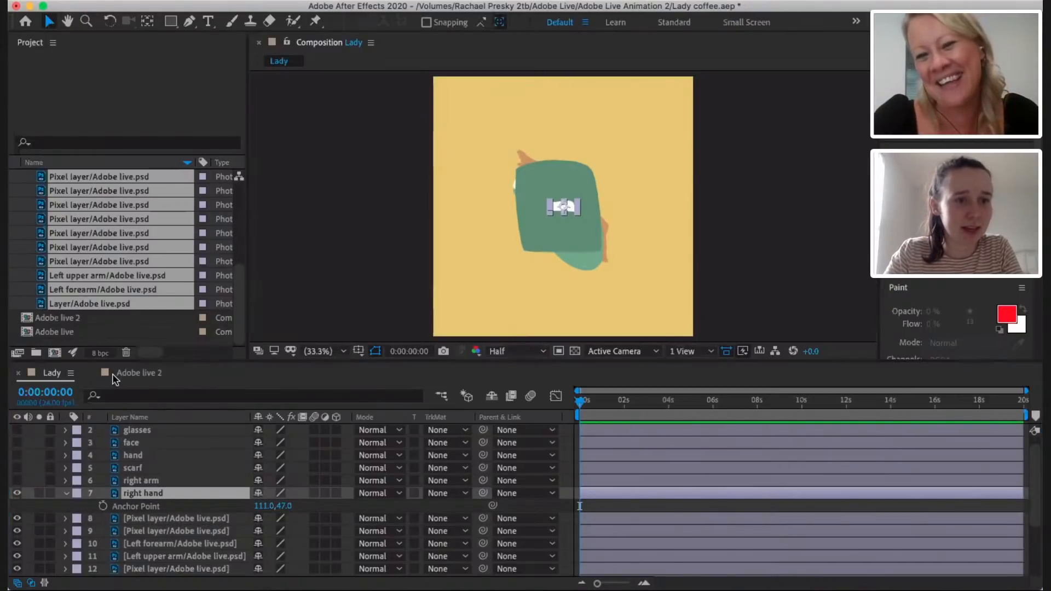
left_click(17, 493)
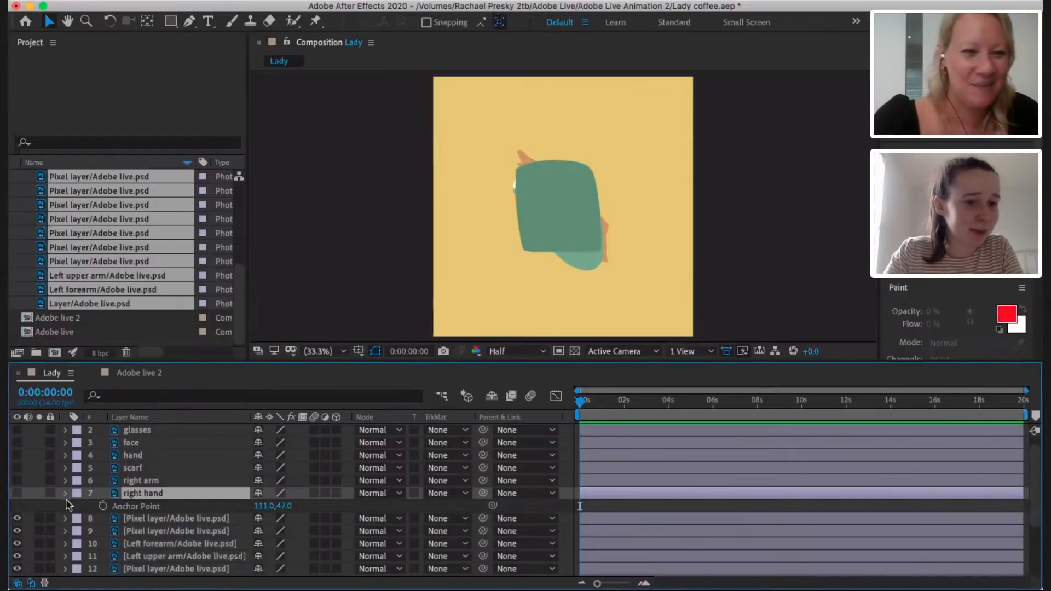
left_click(66, 493)
left_click(185, 506)
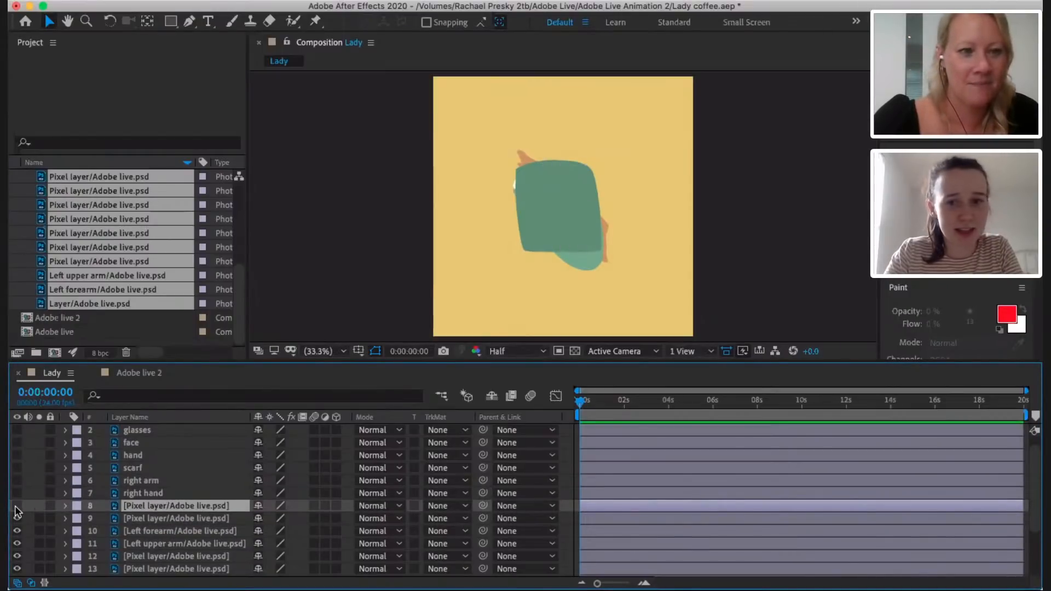
left_click(17, 519)
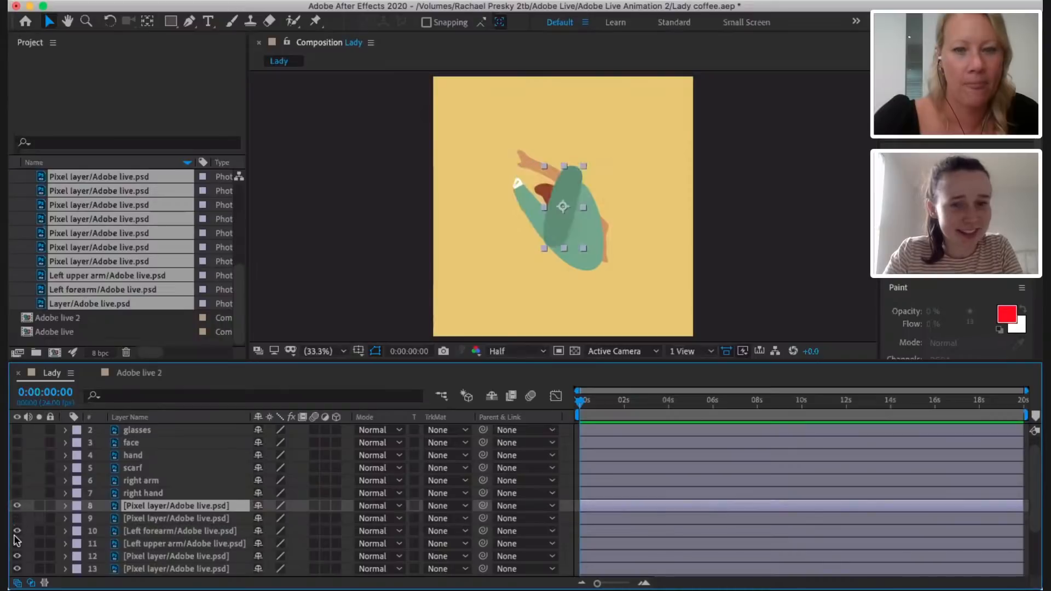
- Rename the unnamed layer 8 below right hand as right upper
left_click(140, 508)
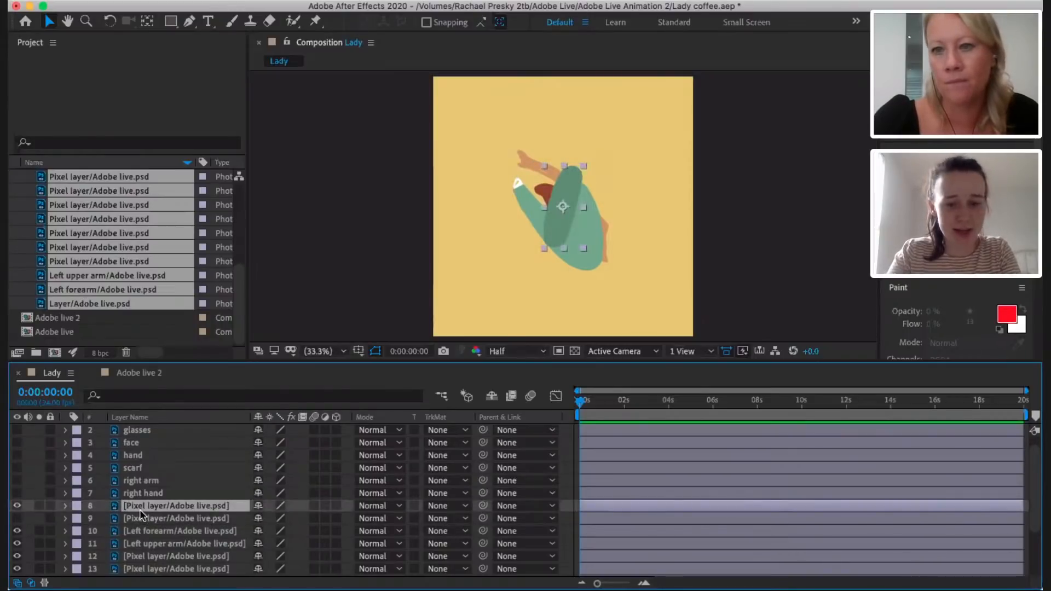
key("t")
key("h")
key("Return")
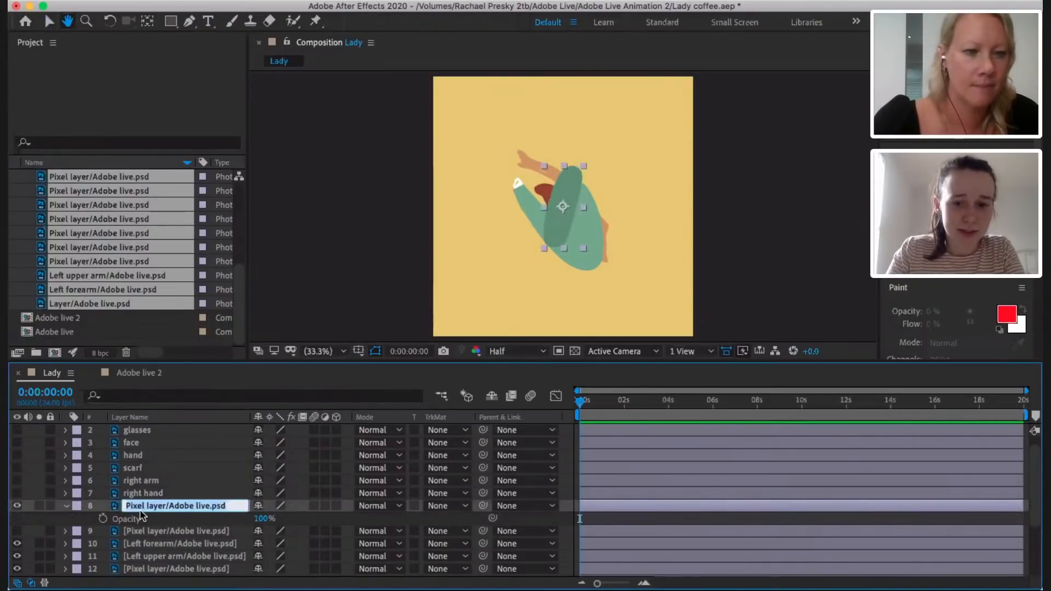
type("right upper")
key("Return")
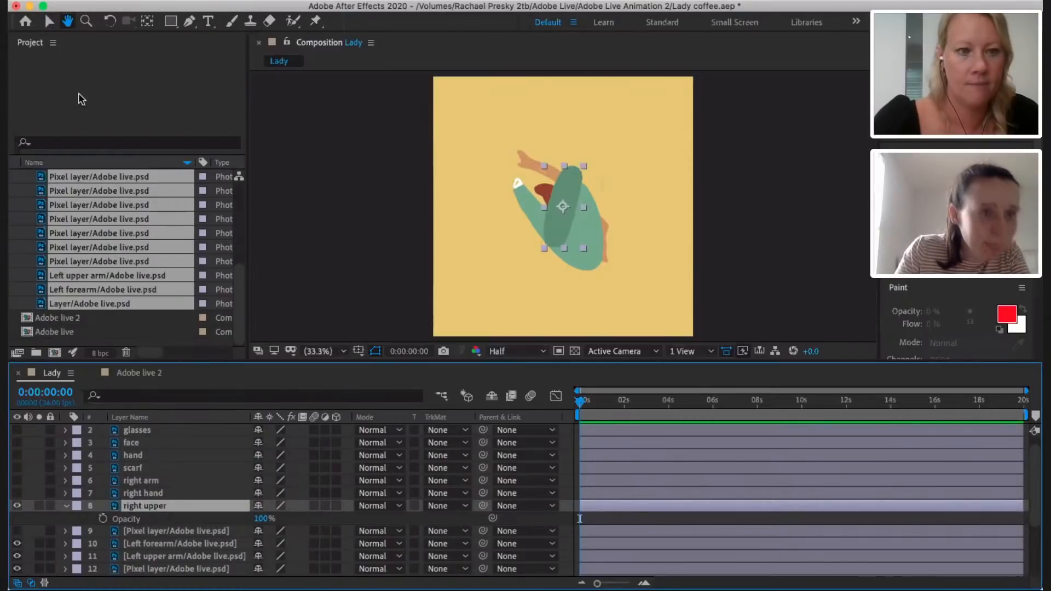
- Hide the right upper layer and toggle the visibility of layer 9 to identify its artwork
key("v")
left_click(17, 506)
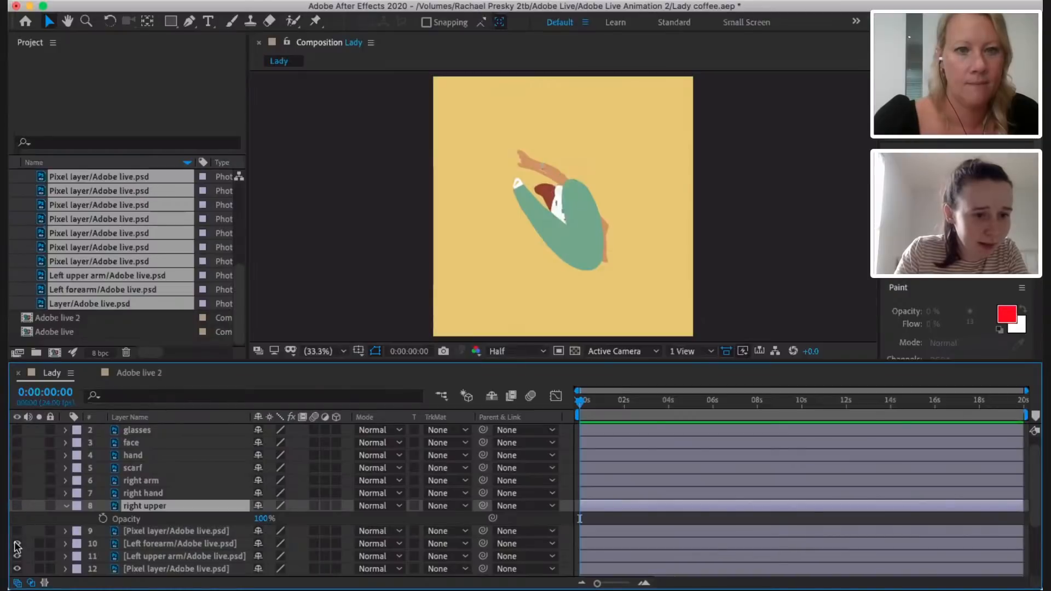
left_click(17, 531)
left_click(17, 531)
left_click(17, 531)
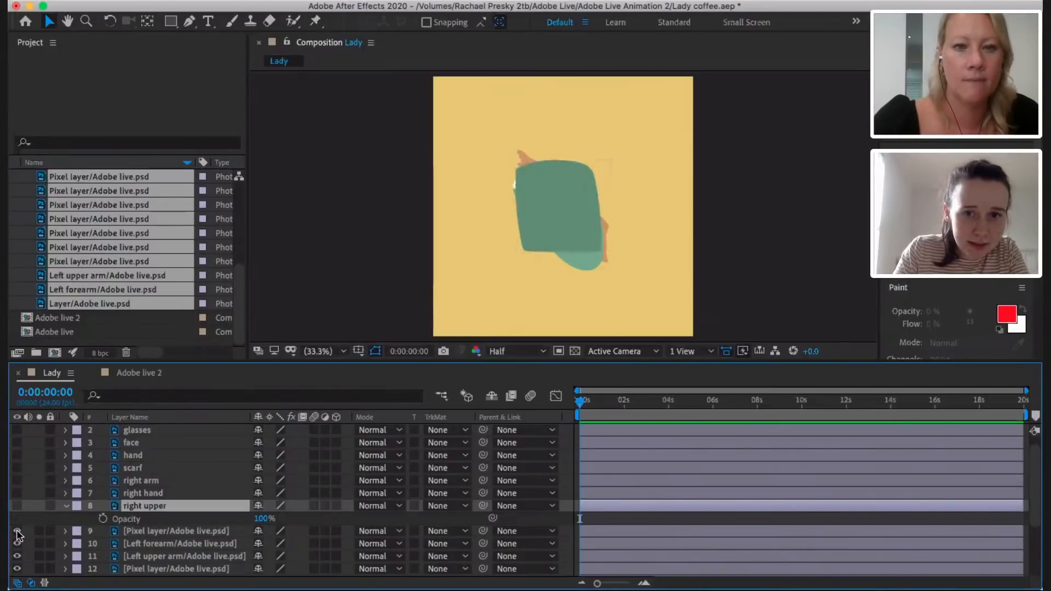
left_click(17, 531)
- Rename the unnamed layer 9 below right upper as torso
left_click(176, 531)
key("t")
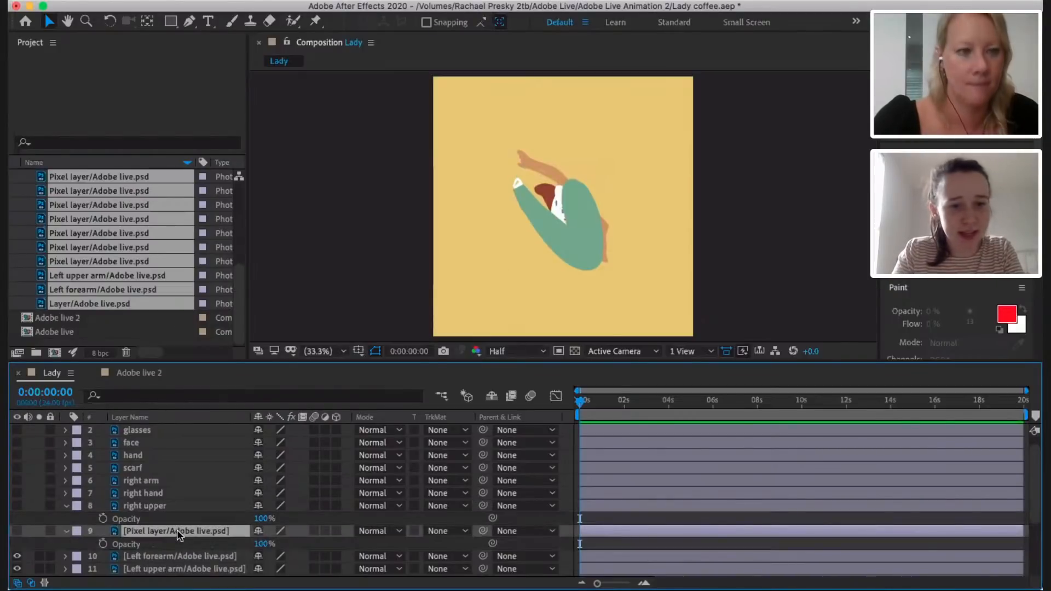
key("Return")
type("torso")
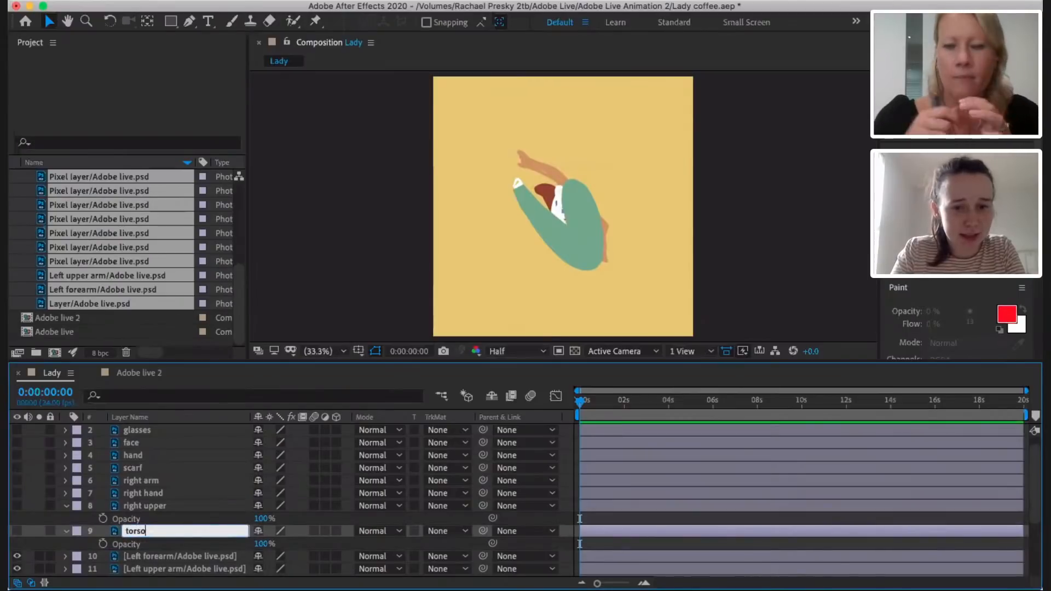
key("Return")
- Examine the artwork of layer 12 and the Left forearm layer by toggling their visibility off and on
scroll(176, 504, "down", 5)
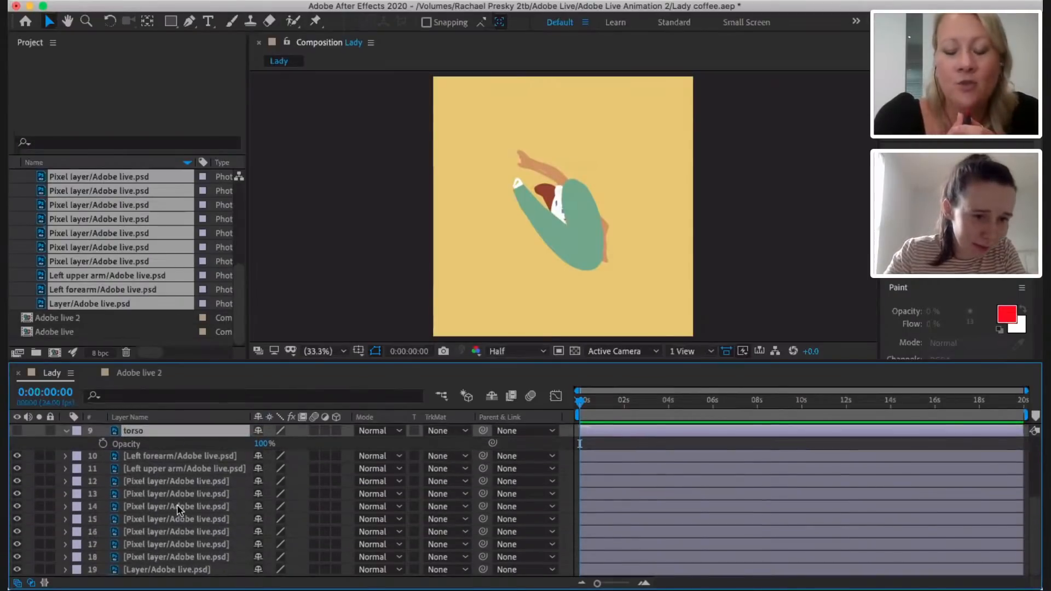
left_click(163, 470)
left_click(160, 488)
left_click(160, 484)
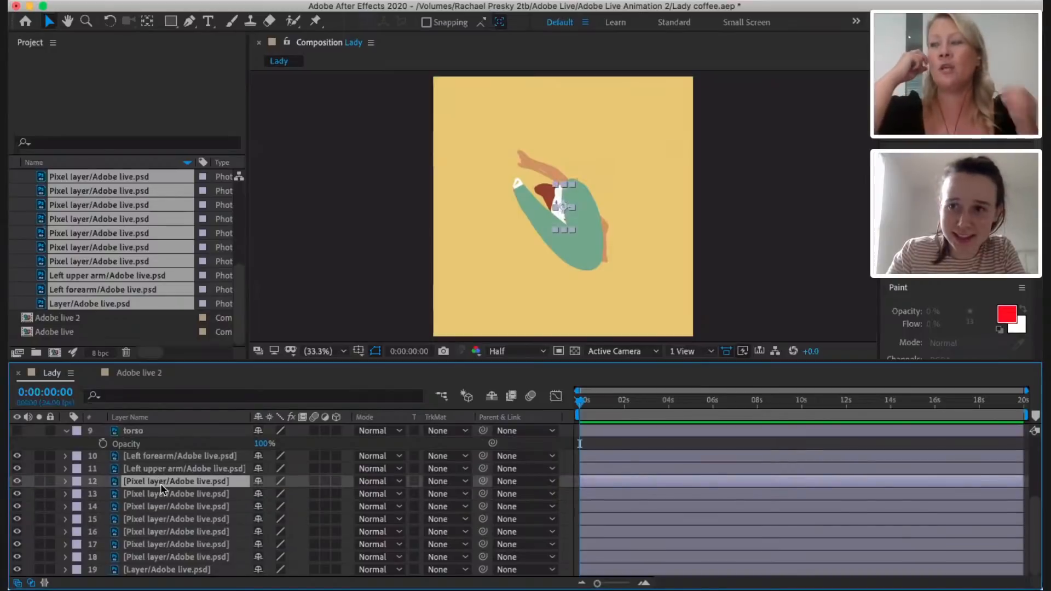
left_click(17, 481)
left_click(17, 481)
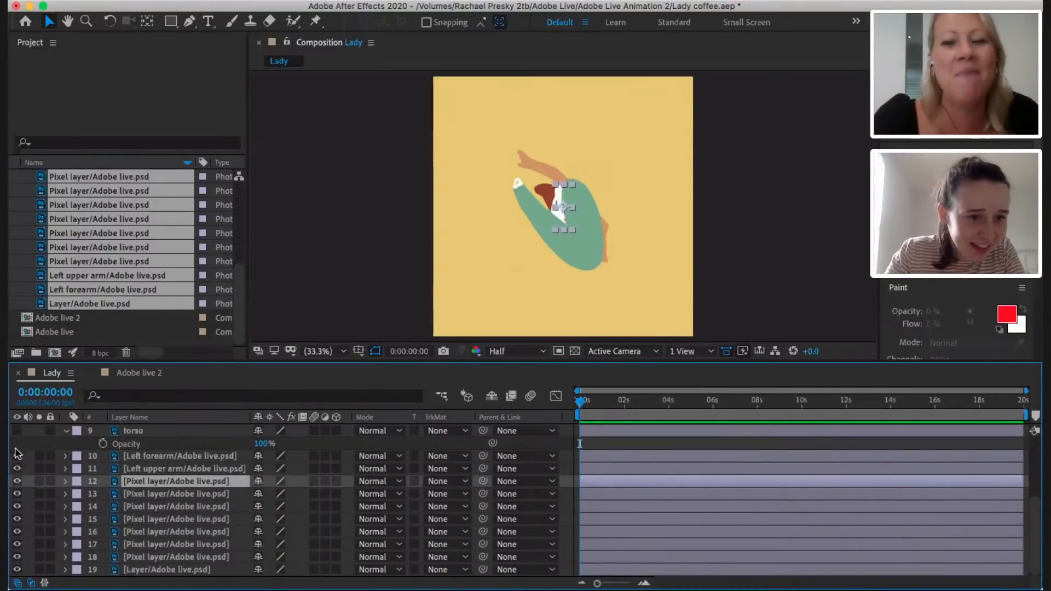
left_click(17, 456)
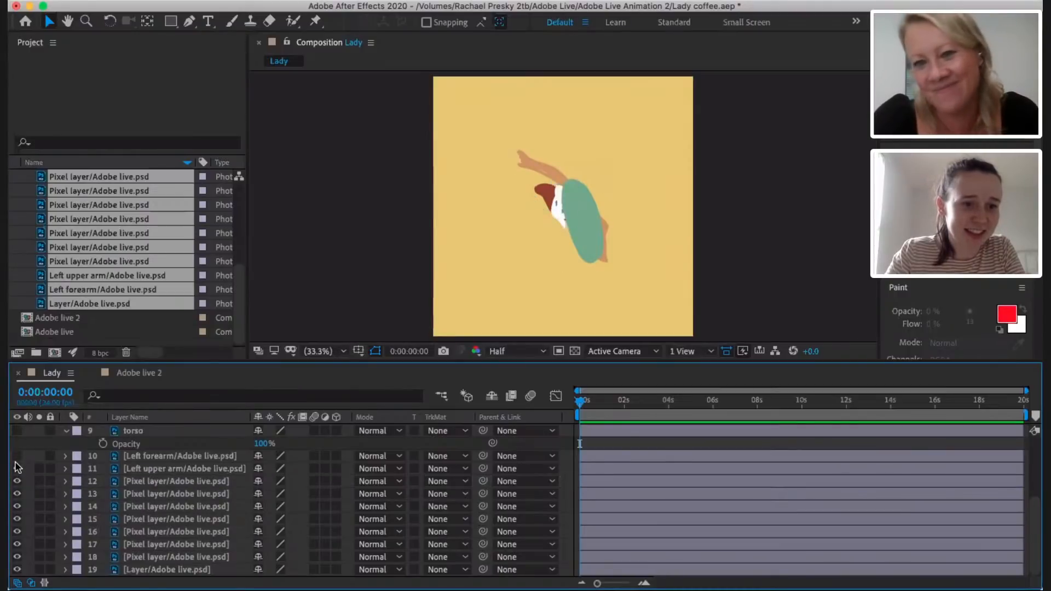
left_click(17, 456)
- Show the torso and sketch layers again and select the torso layer
scroll(17, 458, "up", 2)
left_click(16, 457)
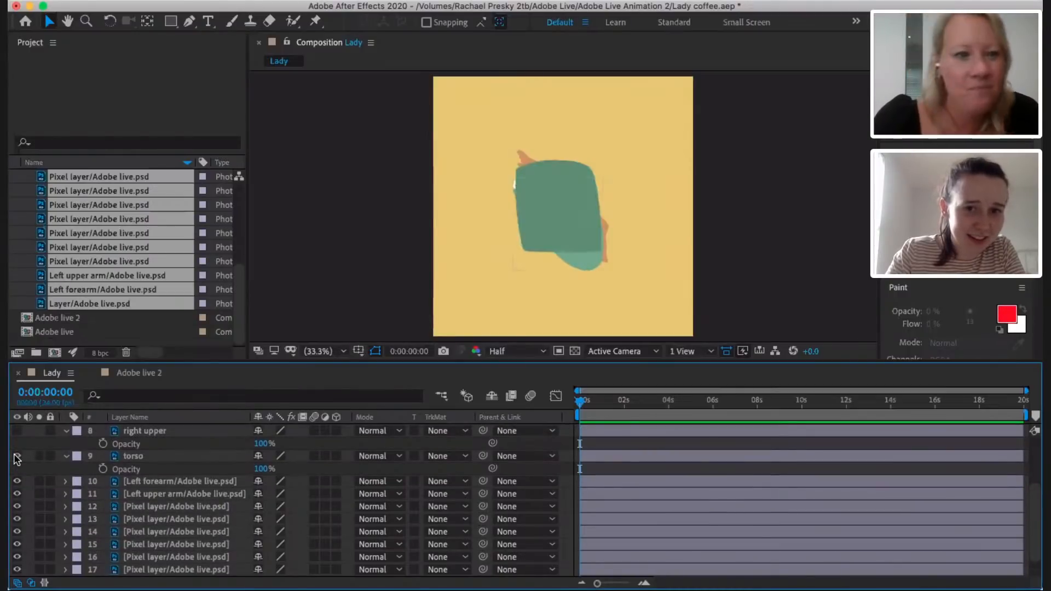
scroll(33, 481, "up", 4)
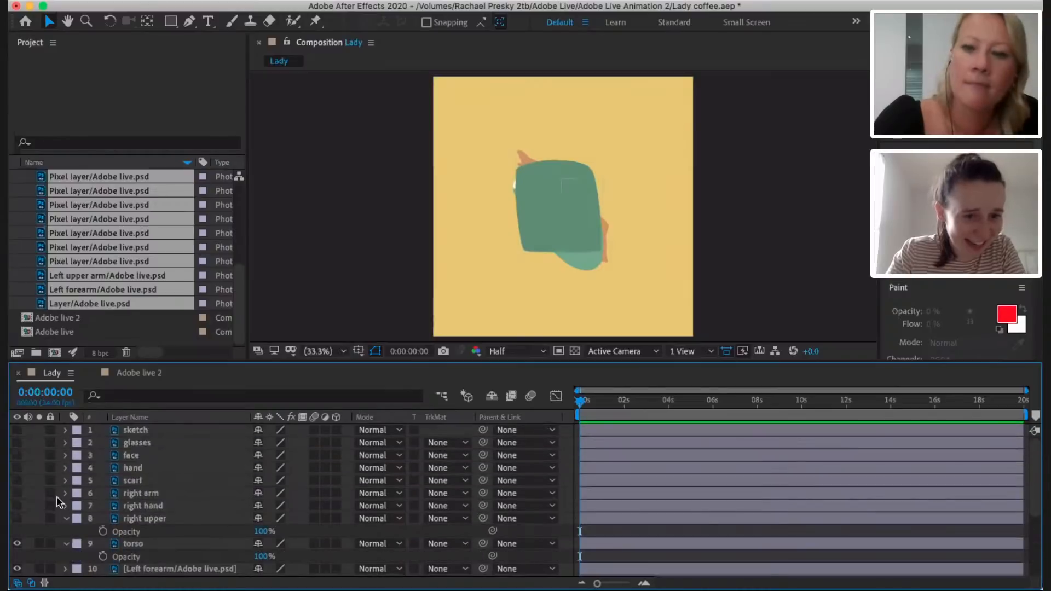
left_click(17, 430)
scroll(36, 515, "down", 3)
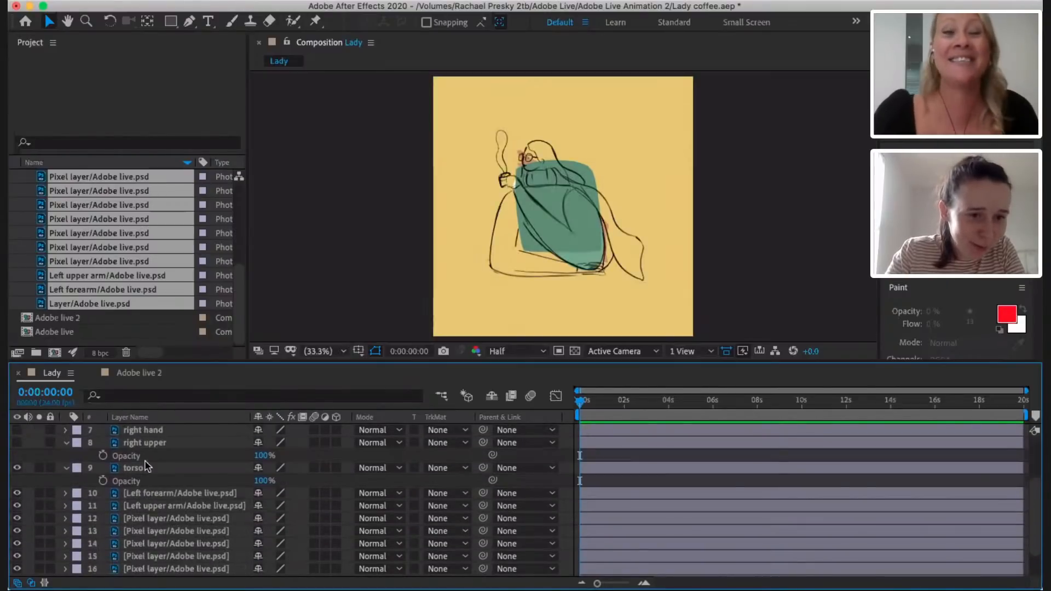
left_click(131, 468)
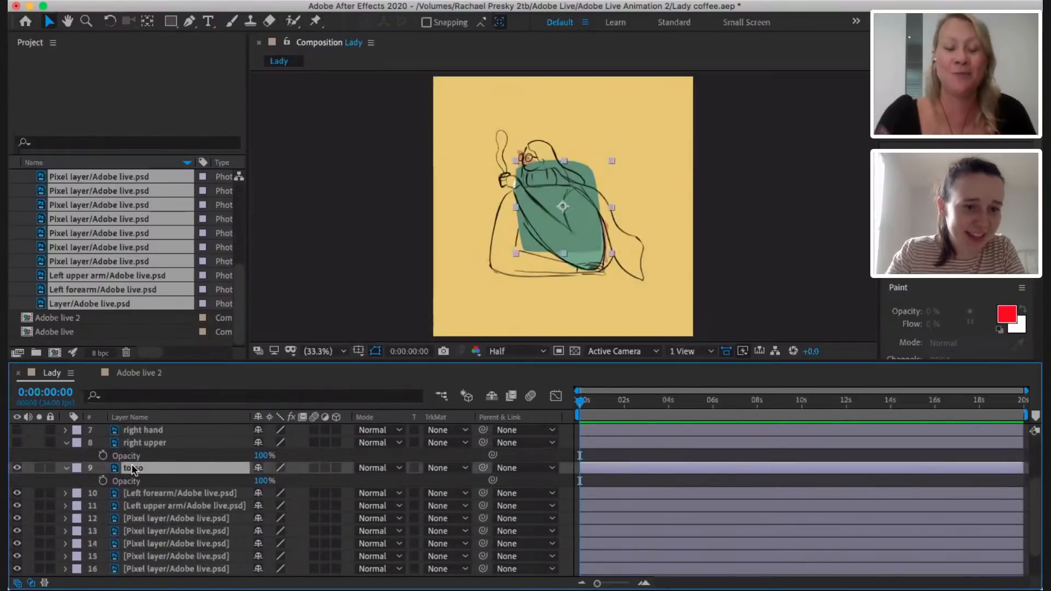
- Collapse the torso and right upper layer properties and move the torso artwork down over the sketched body
left_click(66, 468)
left_click(66, 442)
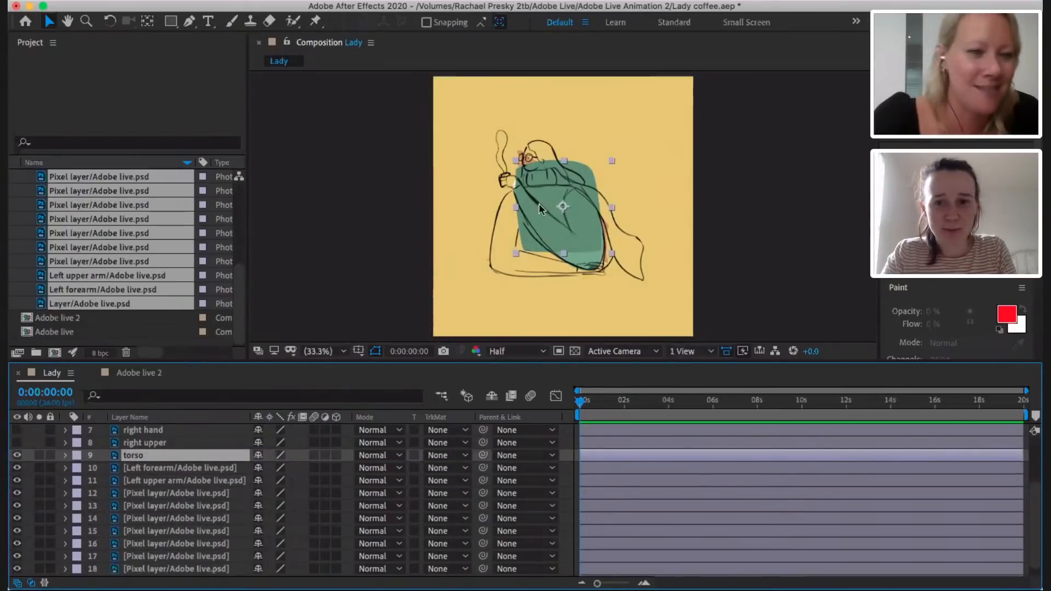
mouse_move(592, 200)
left_mouse_down()
mouse_move(592, 226)
mouse_move(585, 213)
left_mouse_up()
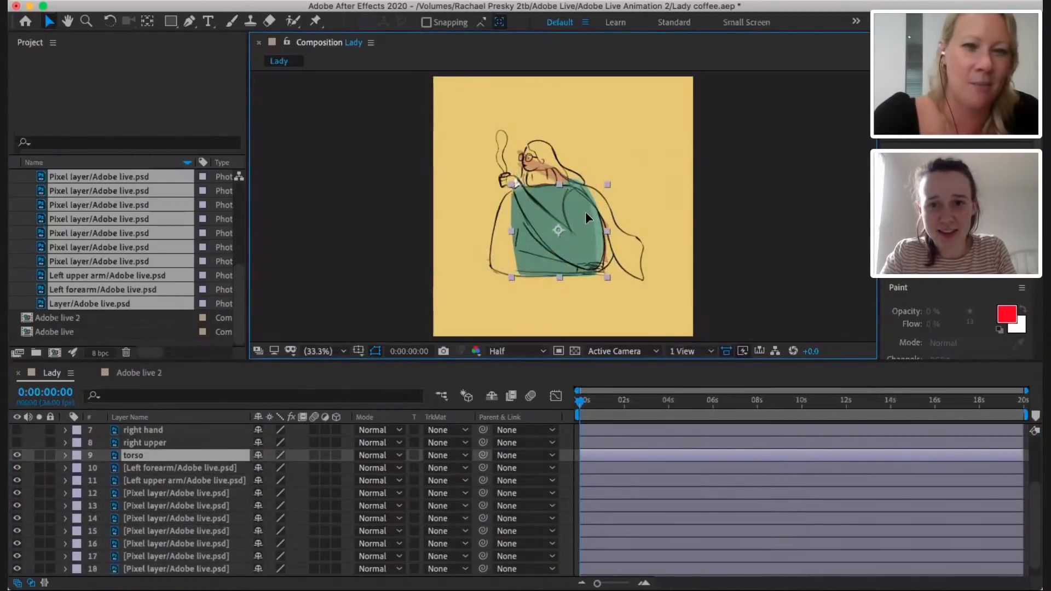
key("Return")
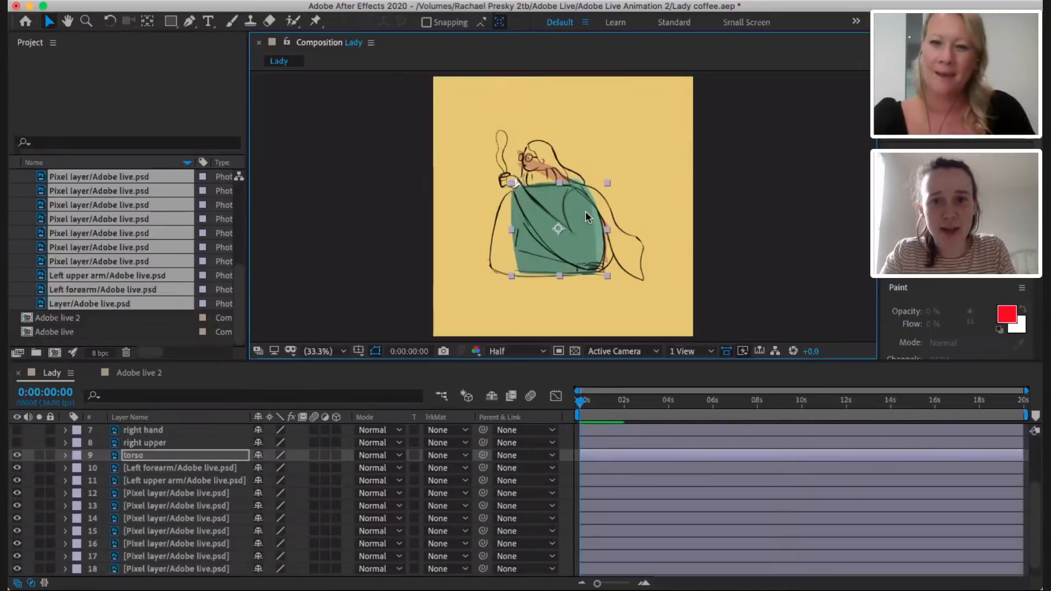
- Move the Left forearm and Left upper arm layers together above the torso layer
left_click(173, 466)
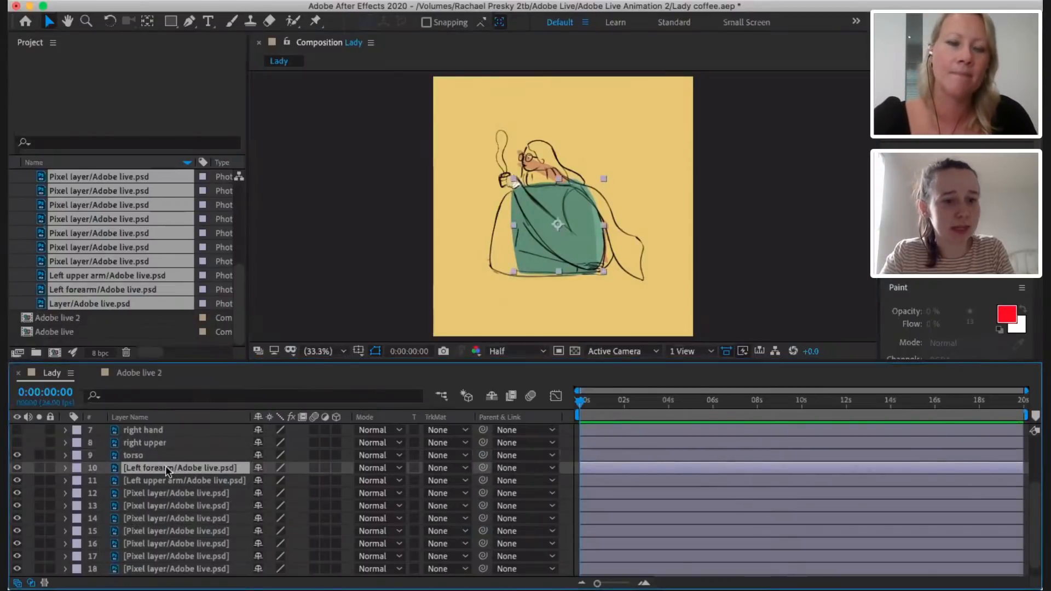
left_click(17, 467)
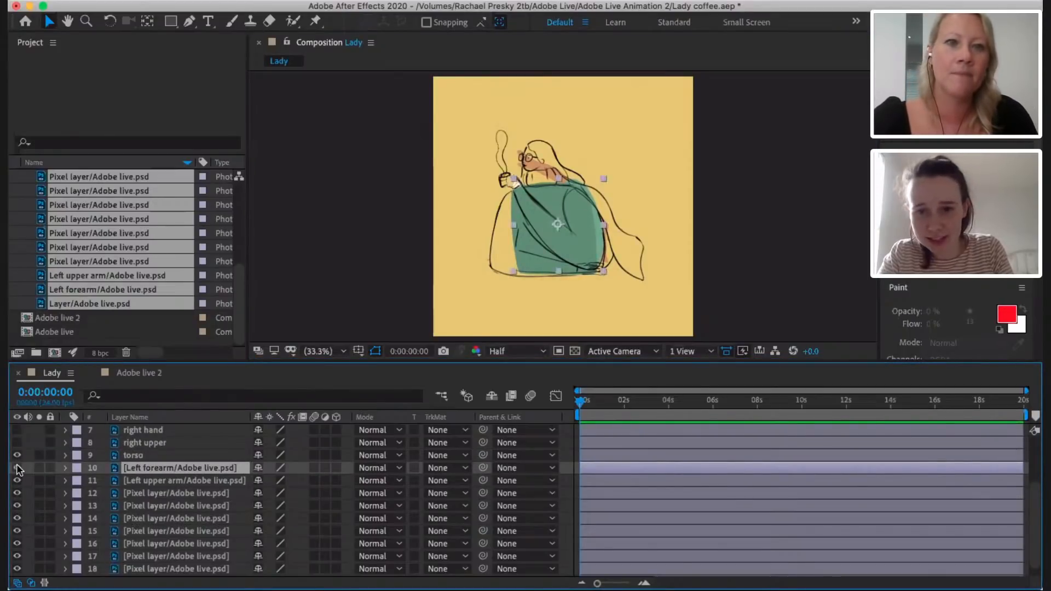
left_click(165, 480)
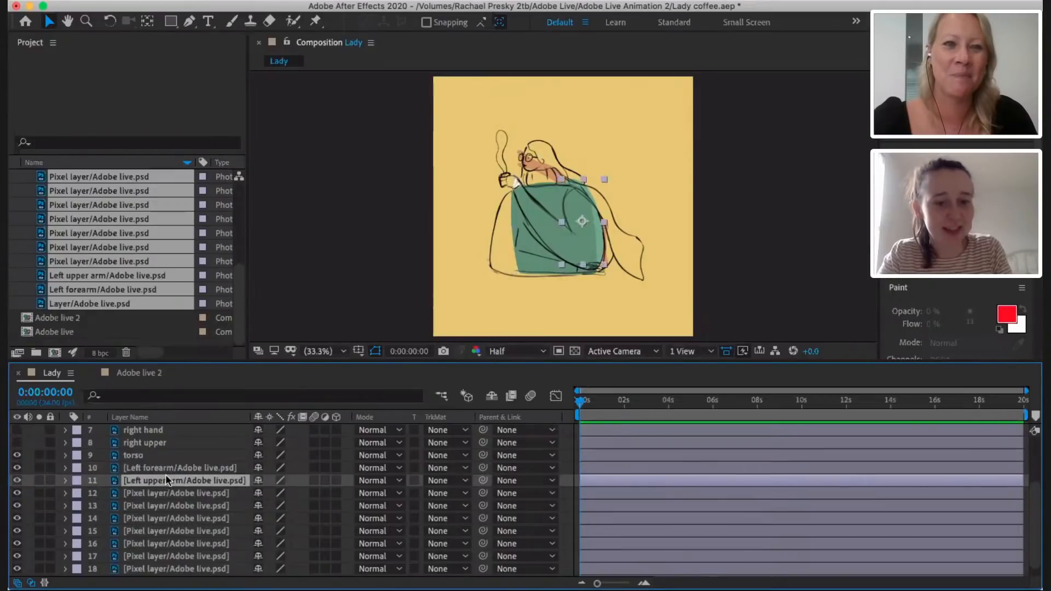
left_click(166, 469, "shift")
left_click_drag(166, 468, 166, 447)
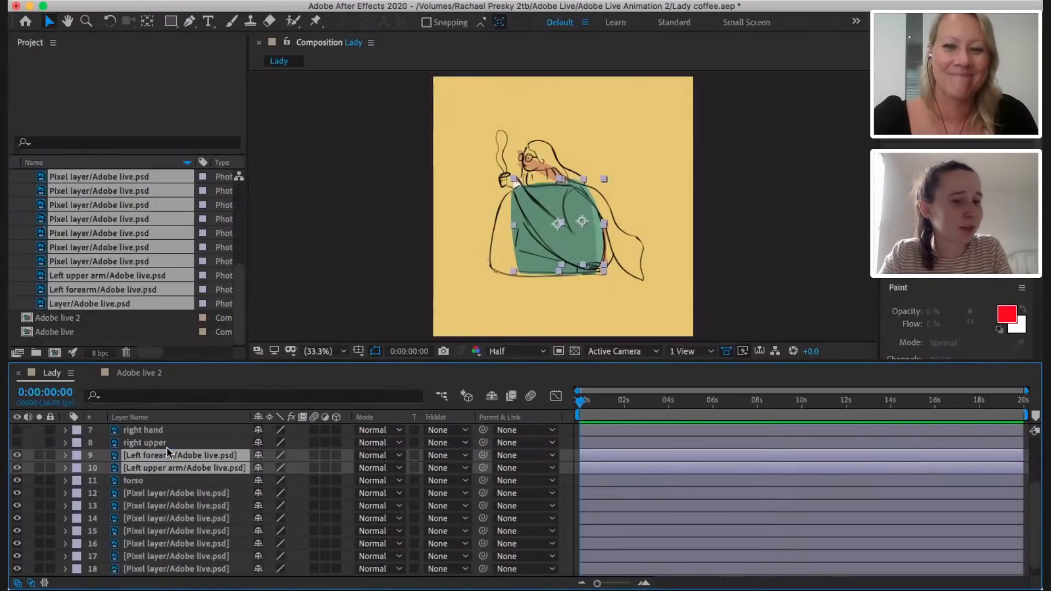
- Move the unnamed layer below torso to directly beneath right upper, toggling its visibility to identify the artwork
left_click(158, 484)
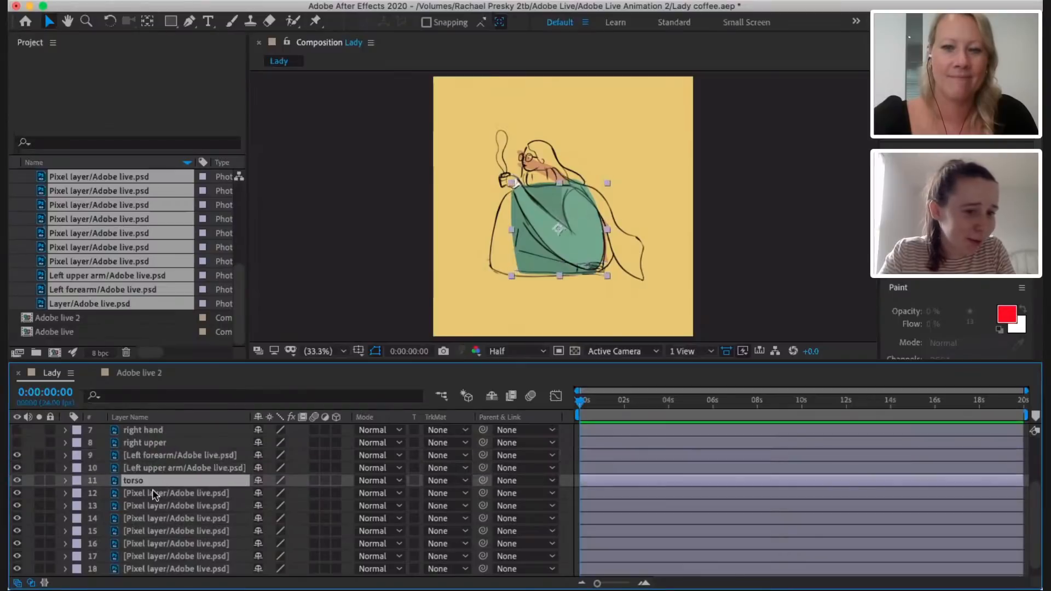
left_click(140, 495)
left_click(18, 494)
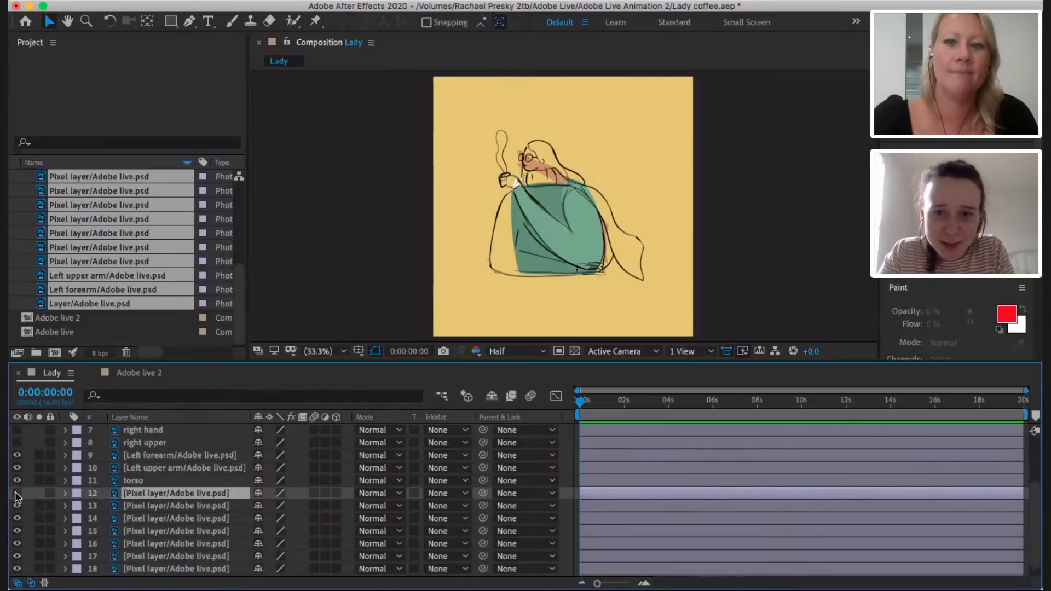
left_click(17, 493)
left_click_drag(176, 488, 175, 450)
left_click(17, 455)
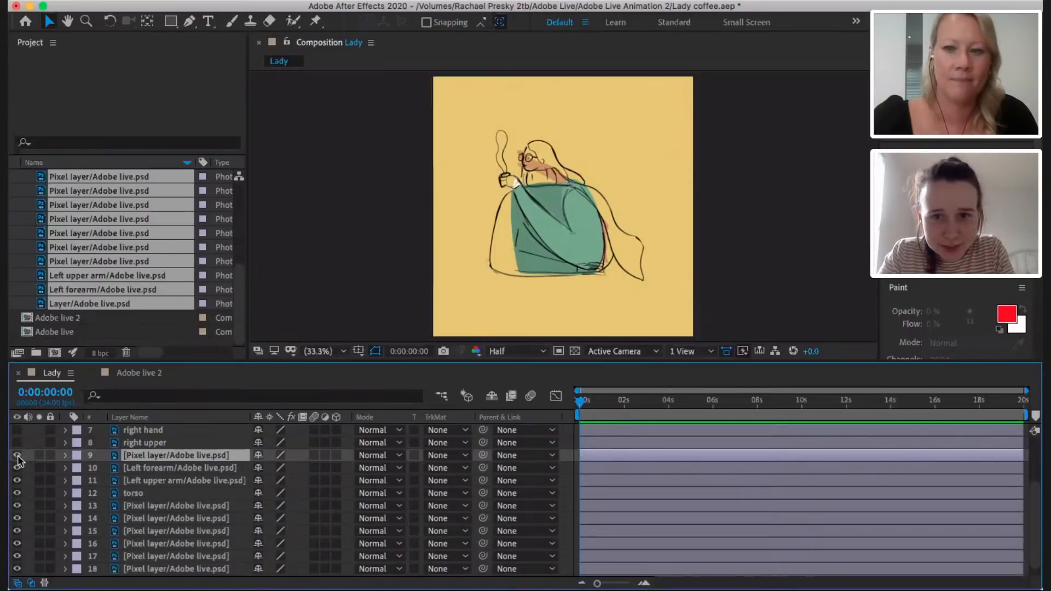
left_click(17, 455)
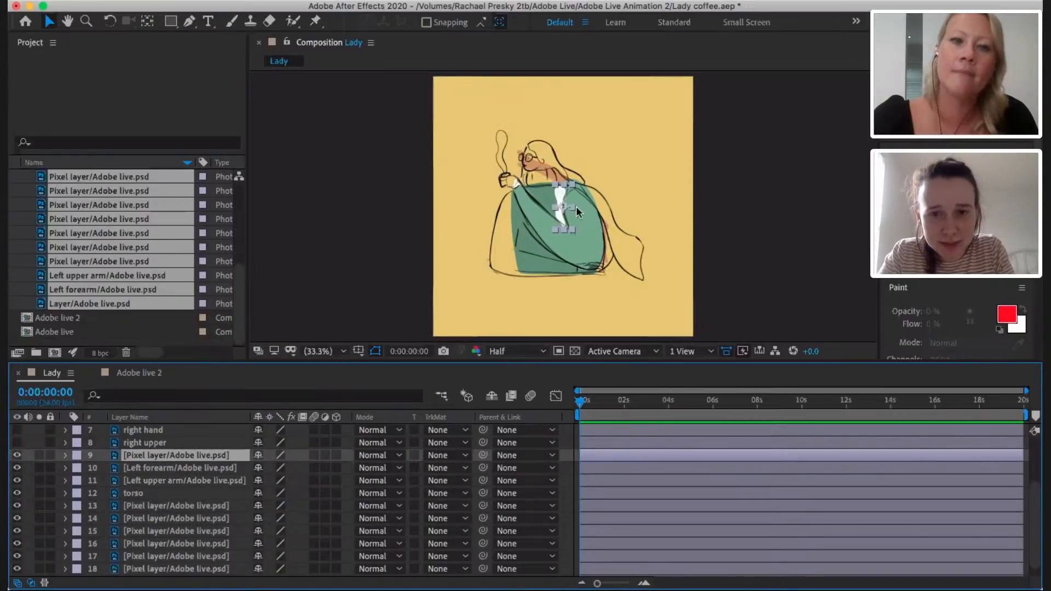
- Position the white shape of layer 9 over the sketched steam above the cup
left_click_drag(566, 219, 507, 165)
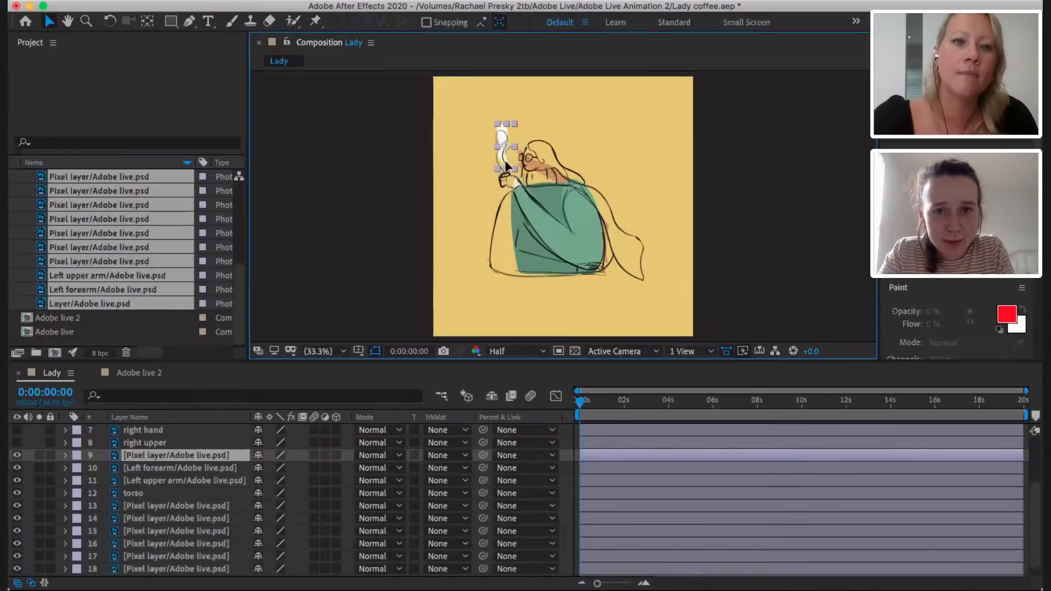
double_click(502, 164)
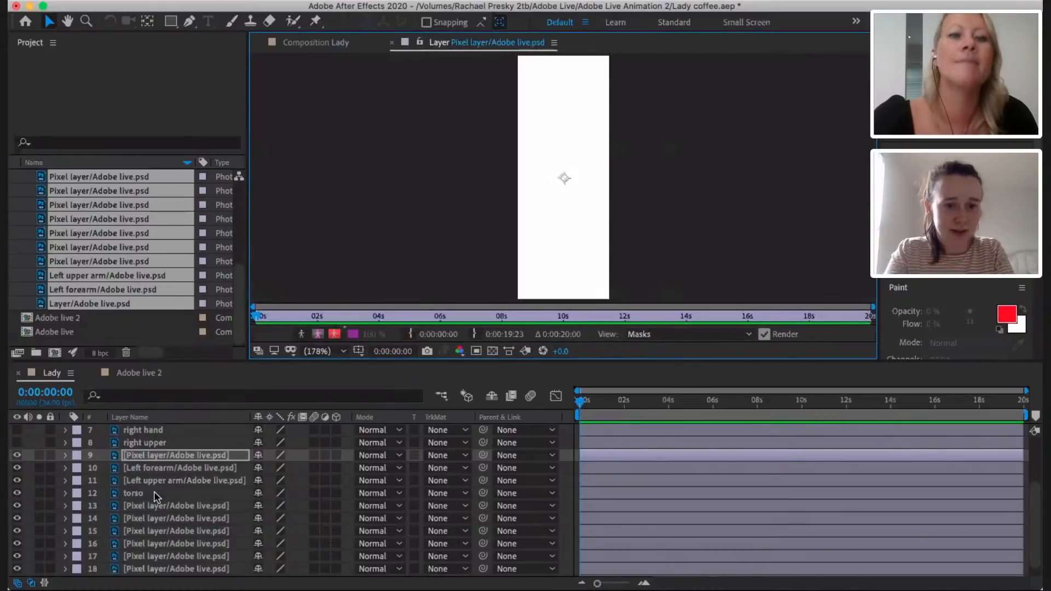
left_click(392, 44)
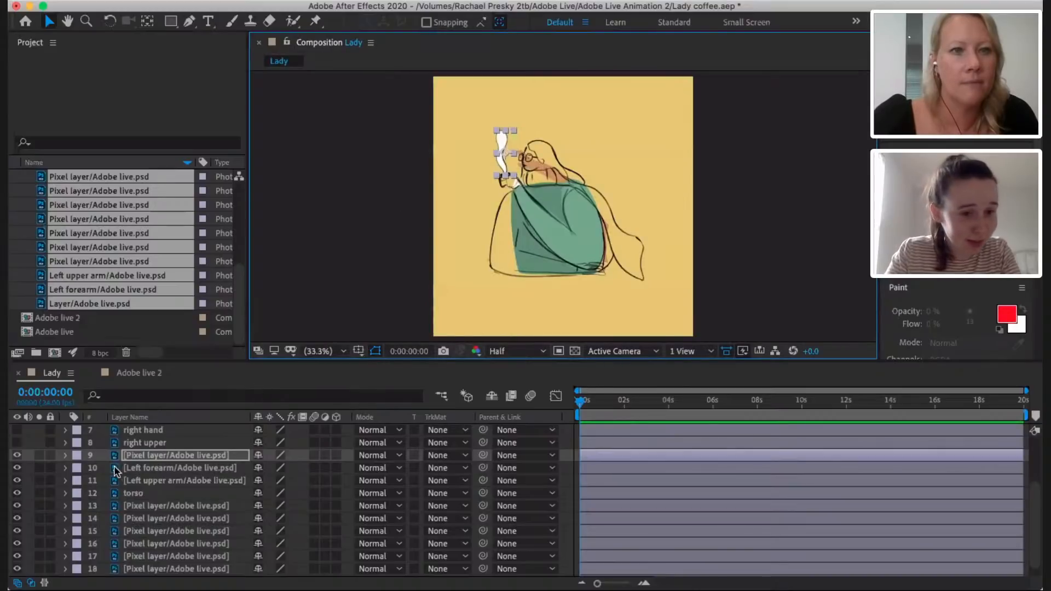
- Rename the unnamed layer 9 as steam
left_click(145, 454)
key("Return")
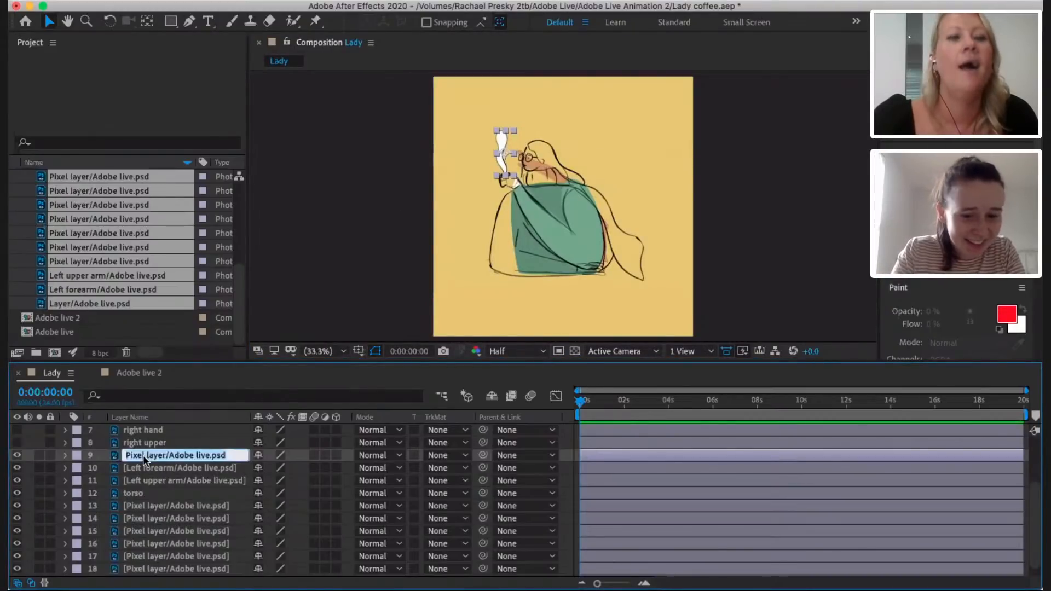
type("stema")
key("BackSpace")
key("BackSpace")
type("am")
key("Return")
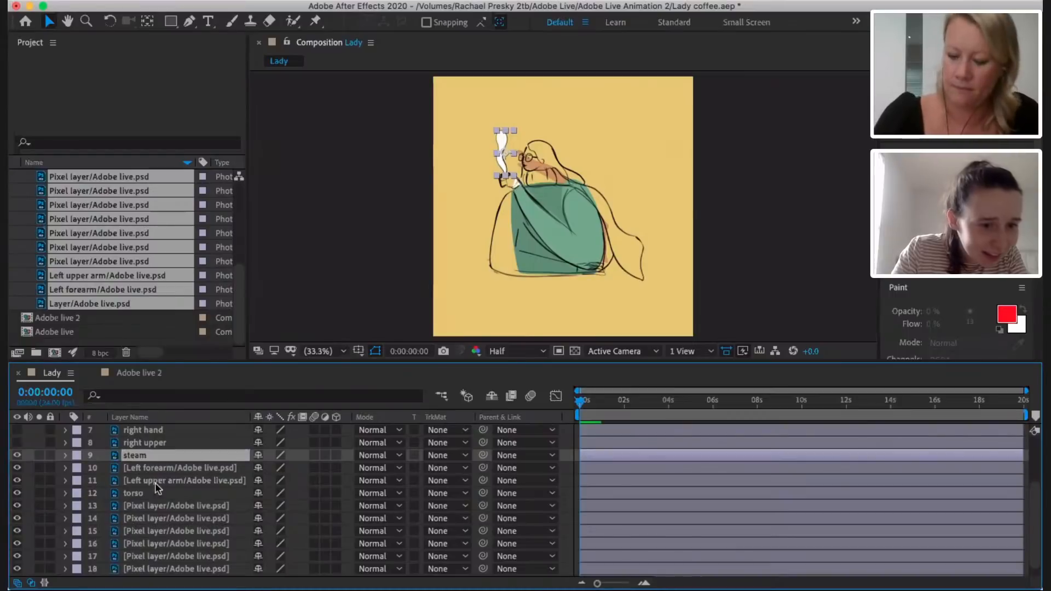
- Examine the unnamed layers 13 to 18 by toggling their visibility off and on
left_click(153, 506)
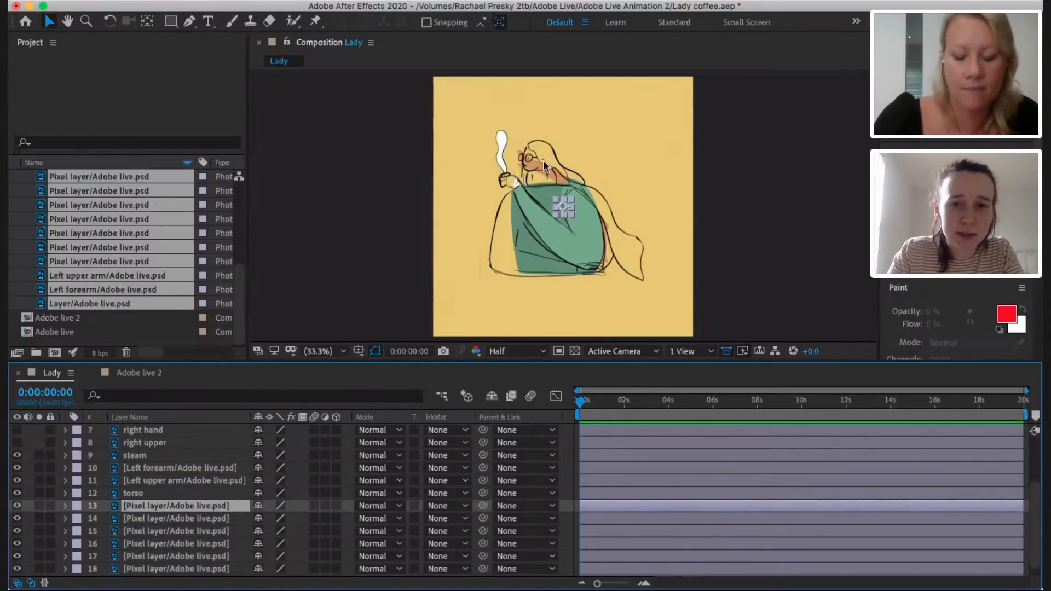
scroll(126, 542, "down", 1)
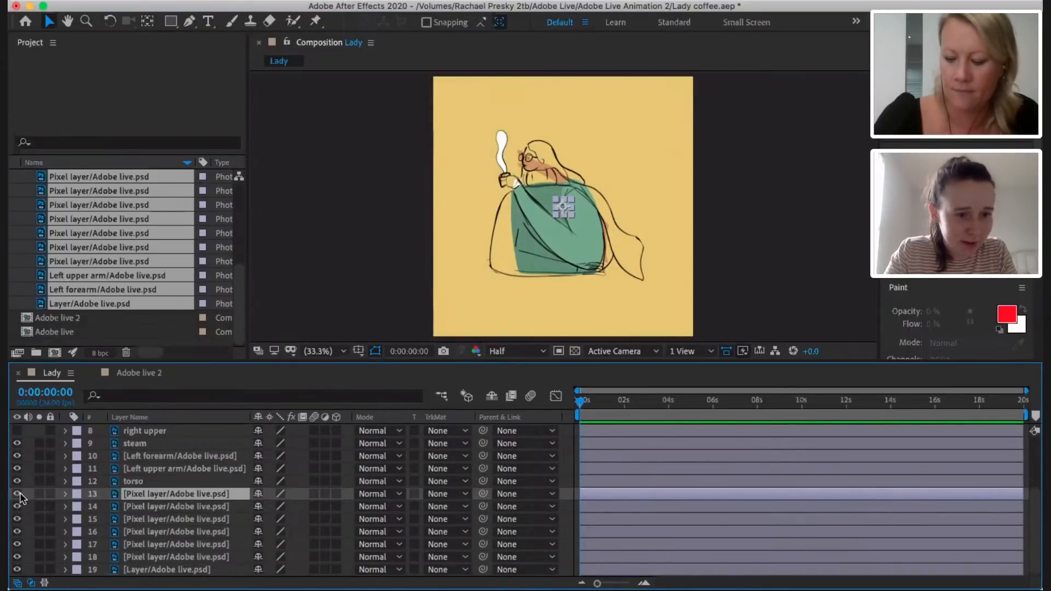
left_click_drag(19, 491, 23, 544)
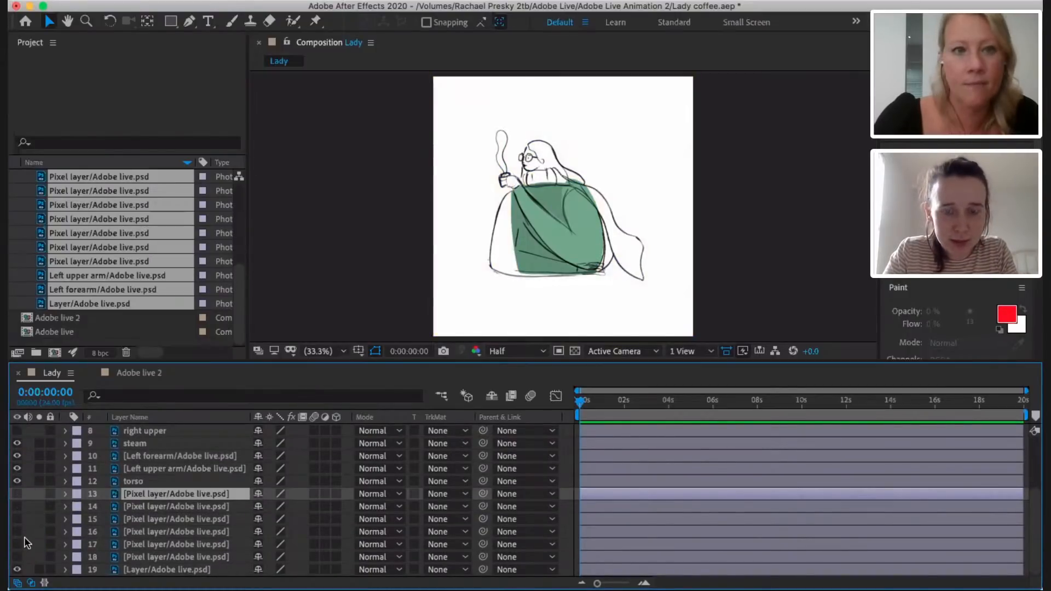
left_click(17, 557)
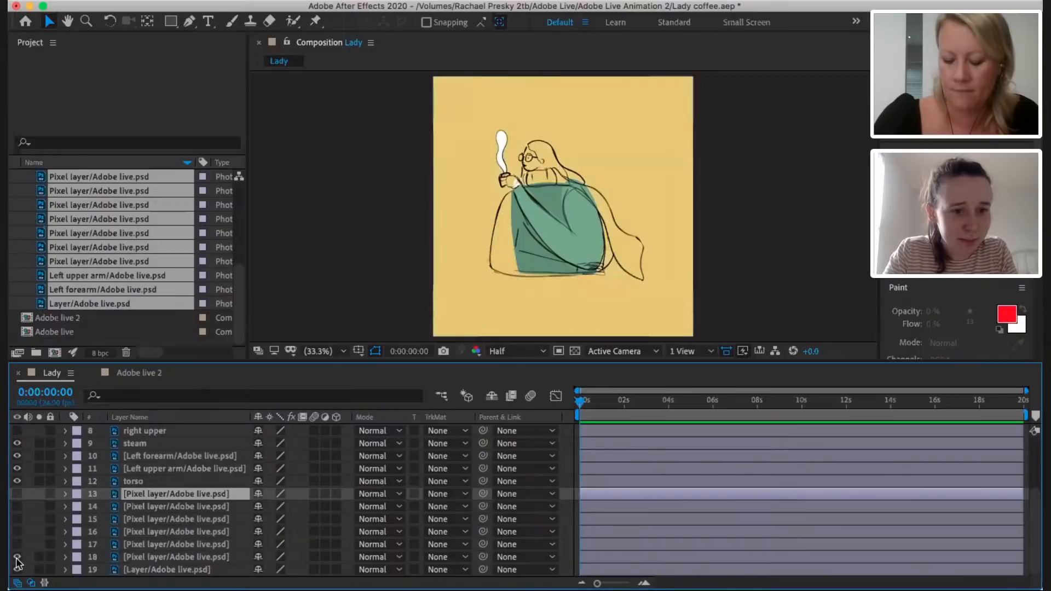
left_click(17, 558)
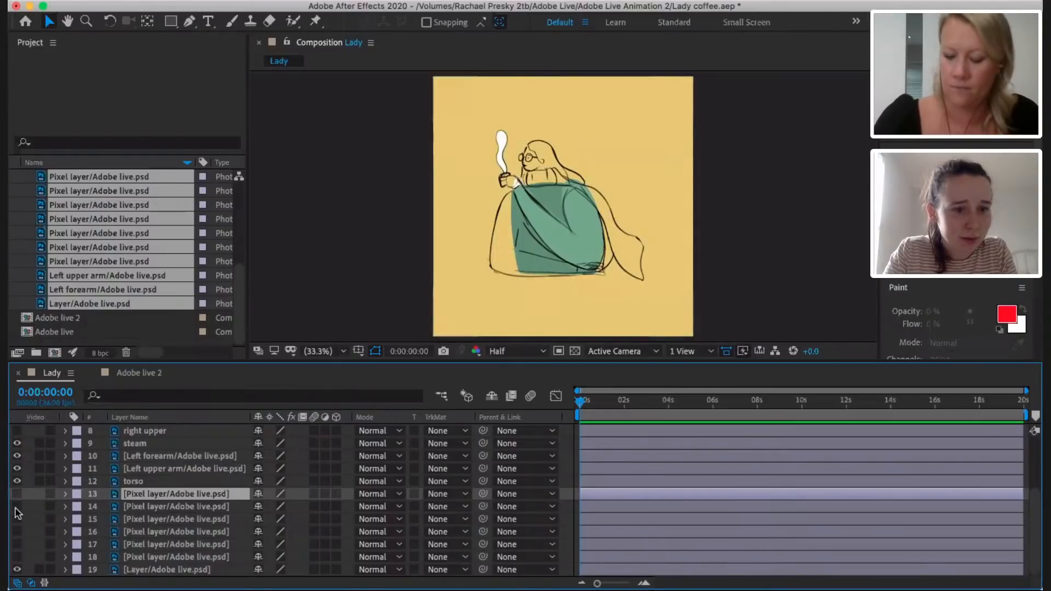
left_click_drag(19, 495, 17, 558)
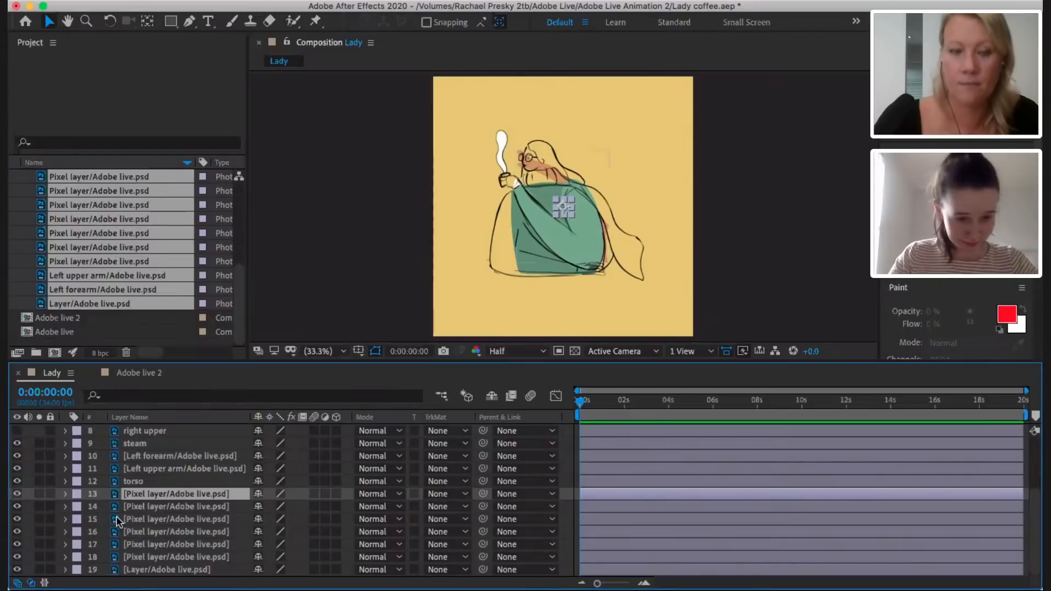
- Toggle the visibility of layer 18 to check its artwork and rename the layer as background
left_click(17, 557)
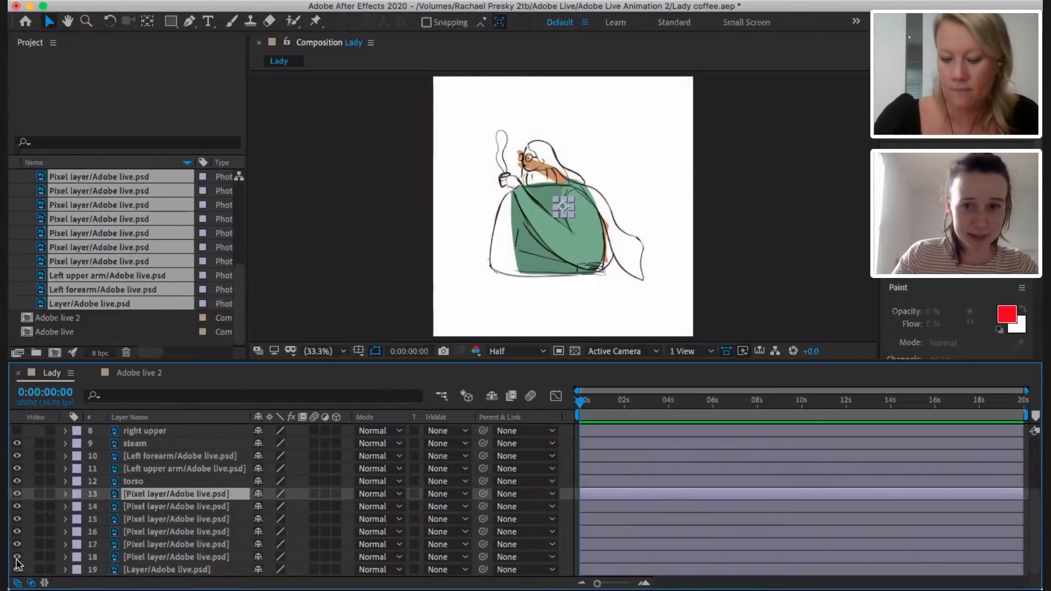
left_click(17, 556)
left_click(166, 557)
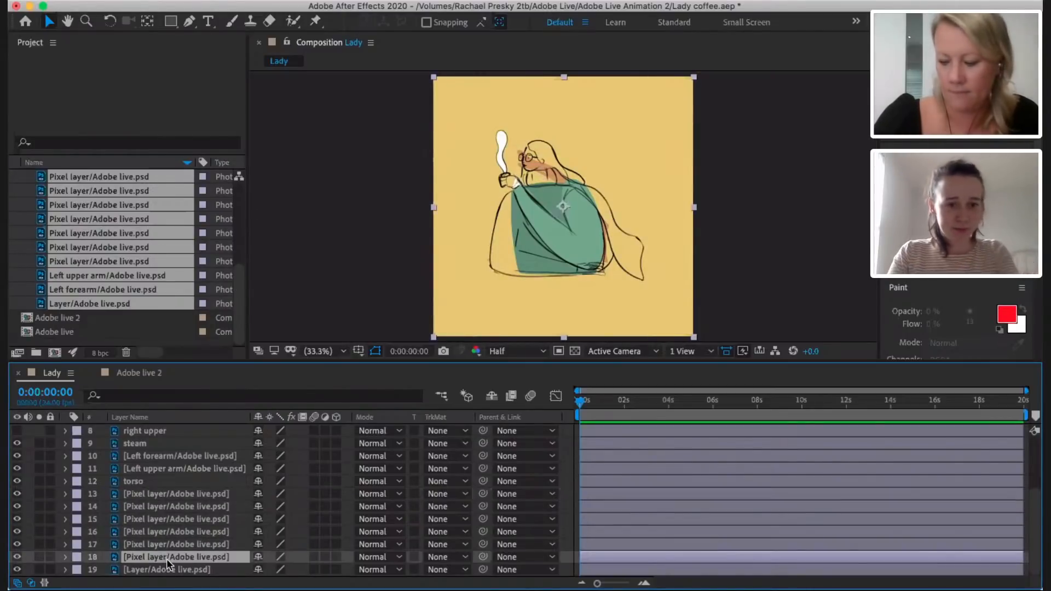
key("Return")
type("backg")
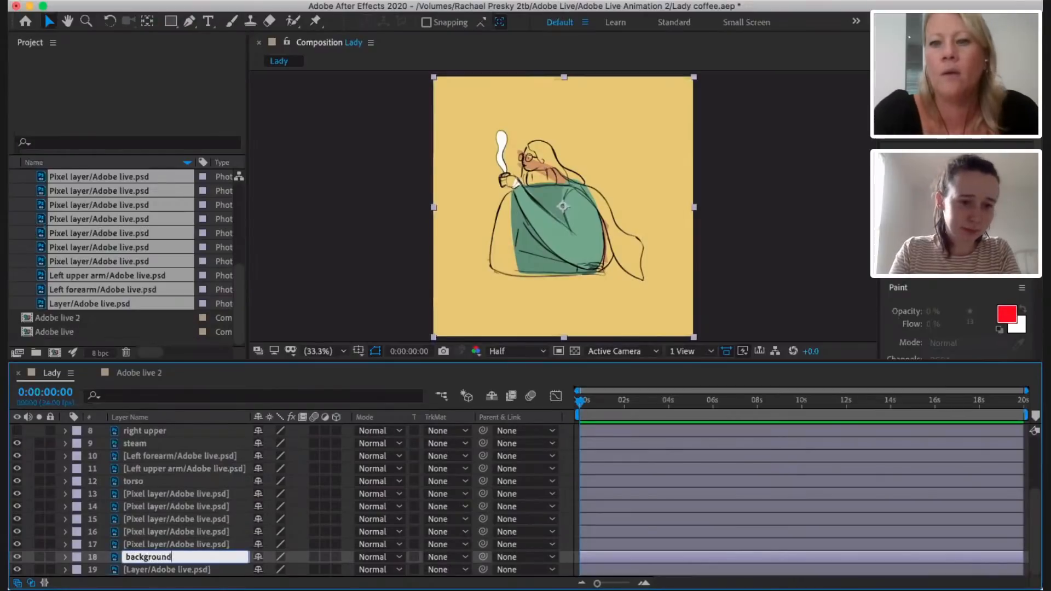
type("round")
key("Return")
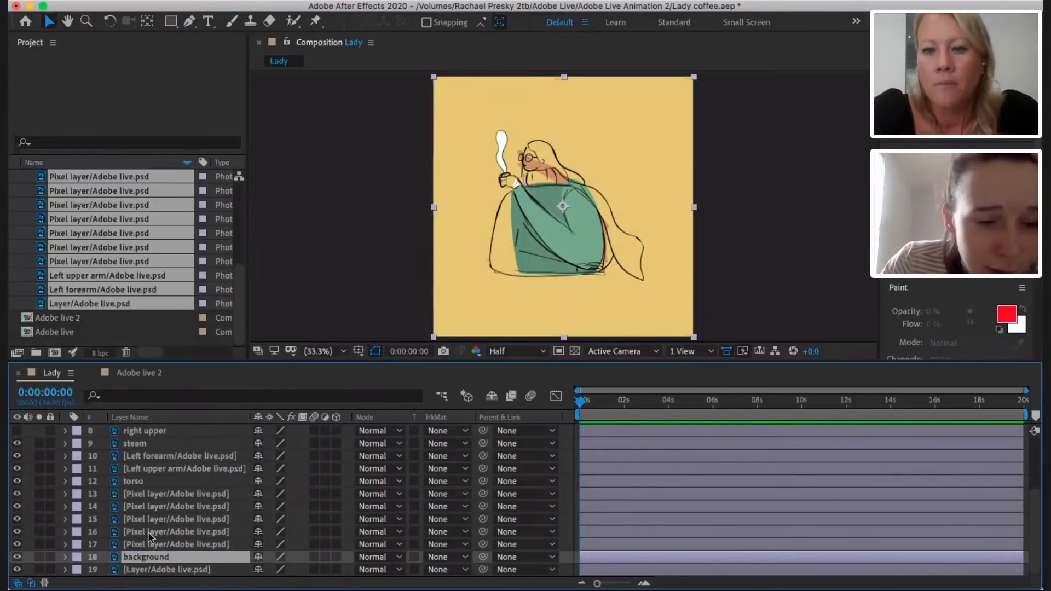
- Check which artwork the unnamed layers 17 and 14 hold by toggling their visibility
left_click(17, 544)
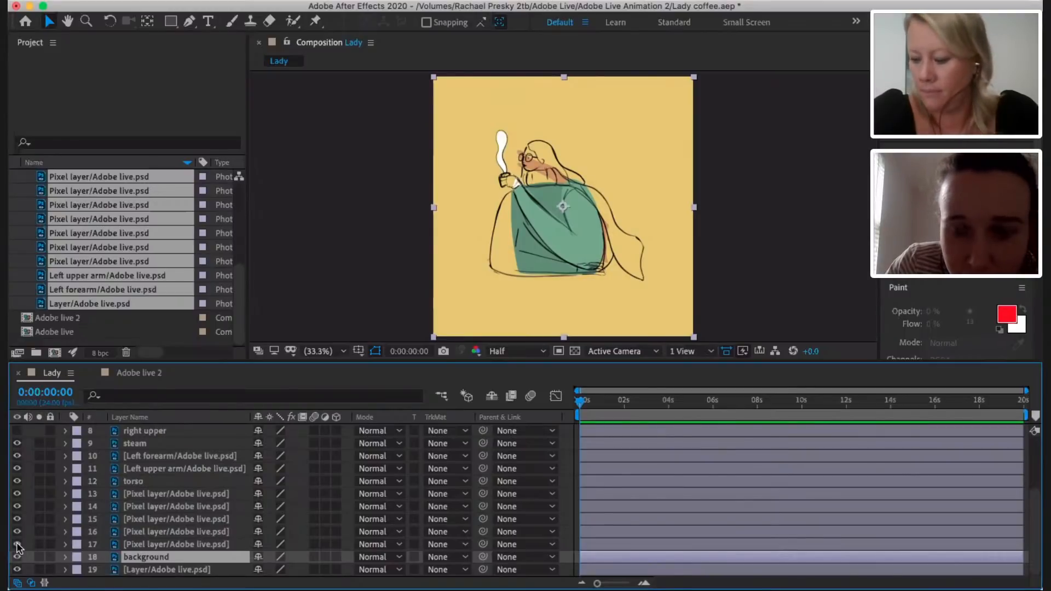
left_click(19, 512)
left_click(17, 507)
left_click(17, 507)
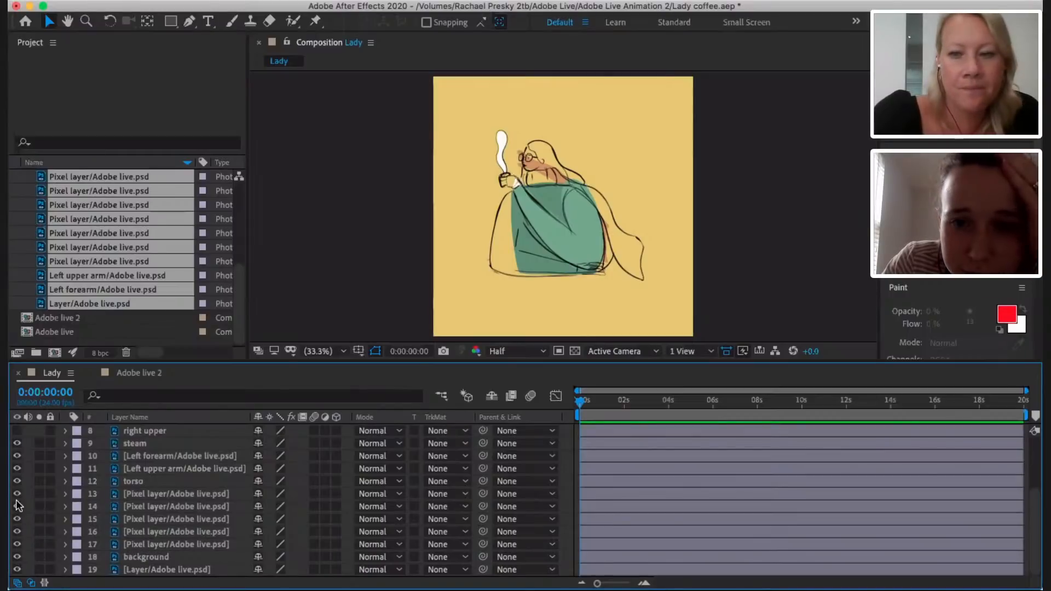
- Hide the unnamed layers 13 to 17, keeping the torso and background layers shown
left_click_drag(17, 494, 16, 483)
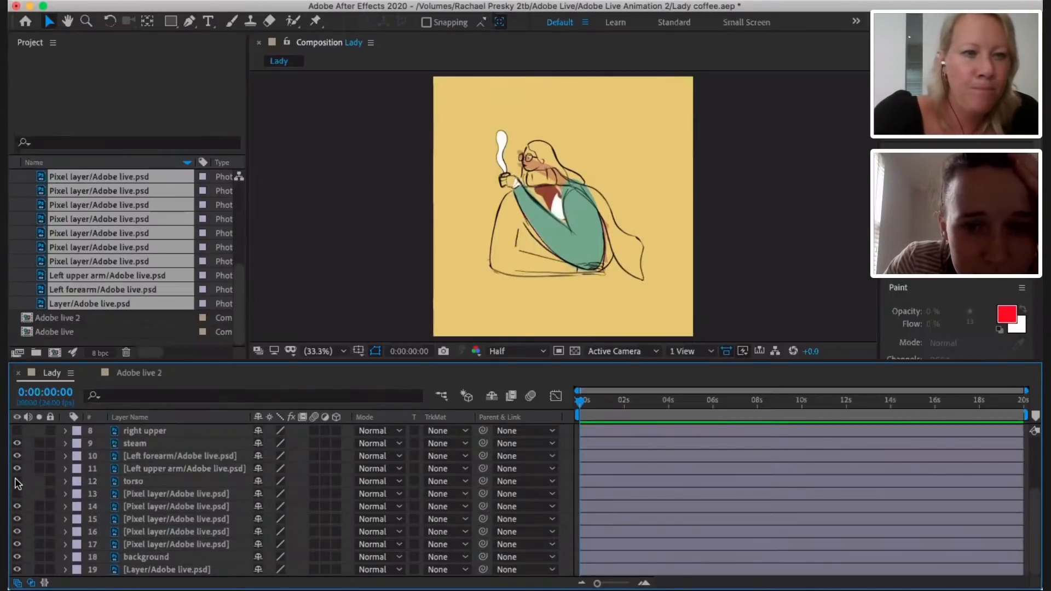
left_click(17, 481)
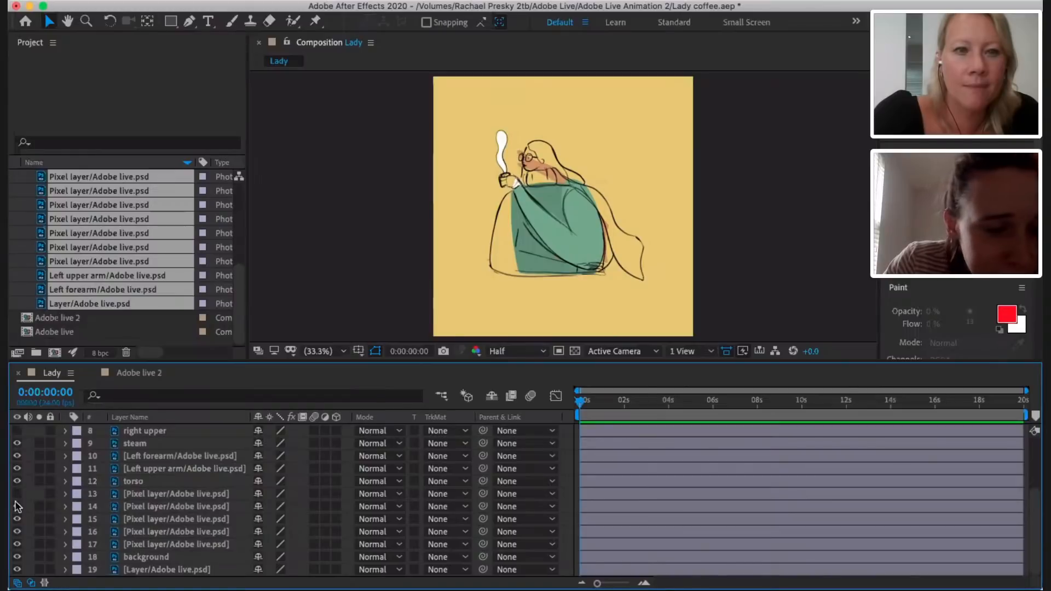
left_click_drag(16, 507, 17, 548)
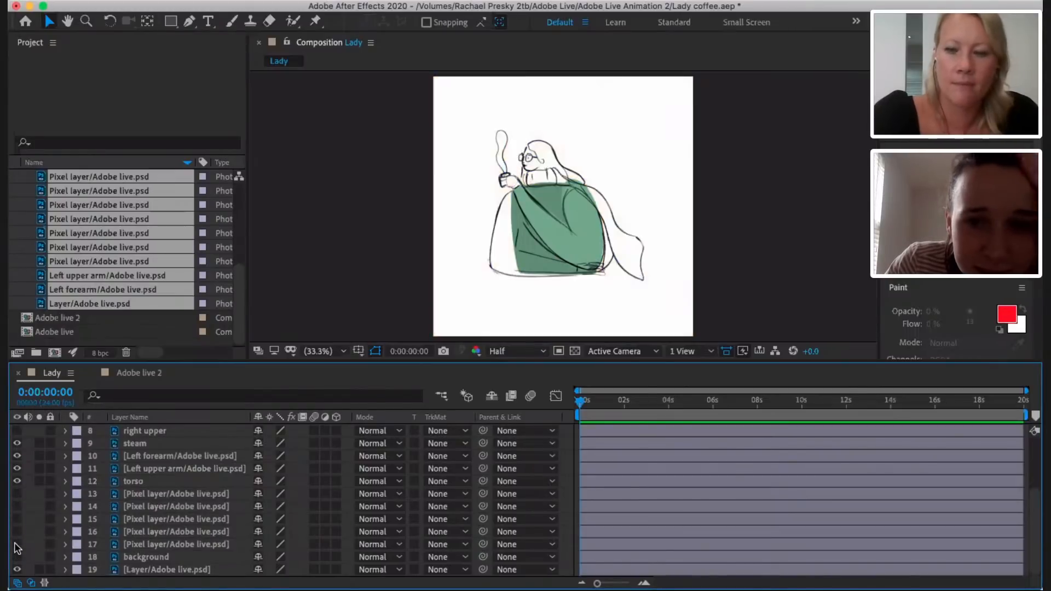
left_click(17, 557)
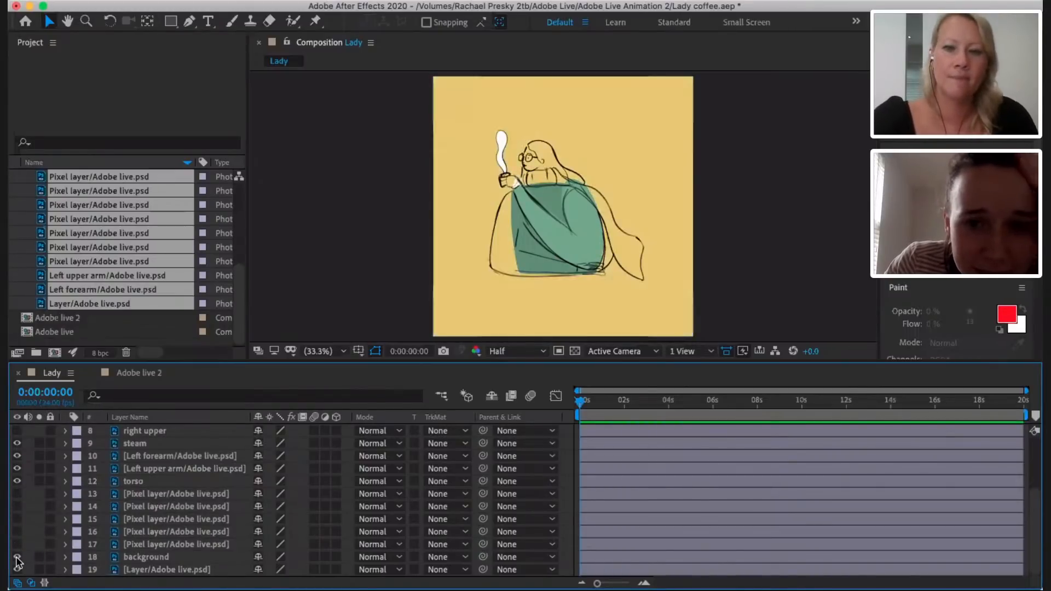
- Examine the white cuff where the sleeve meets the sketched hand up close
left_click(518, 182)
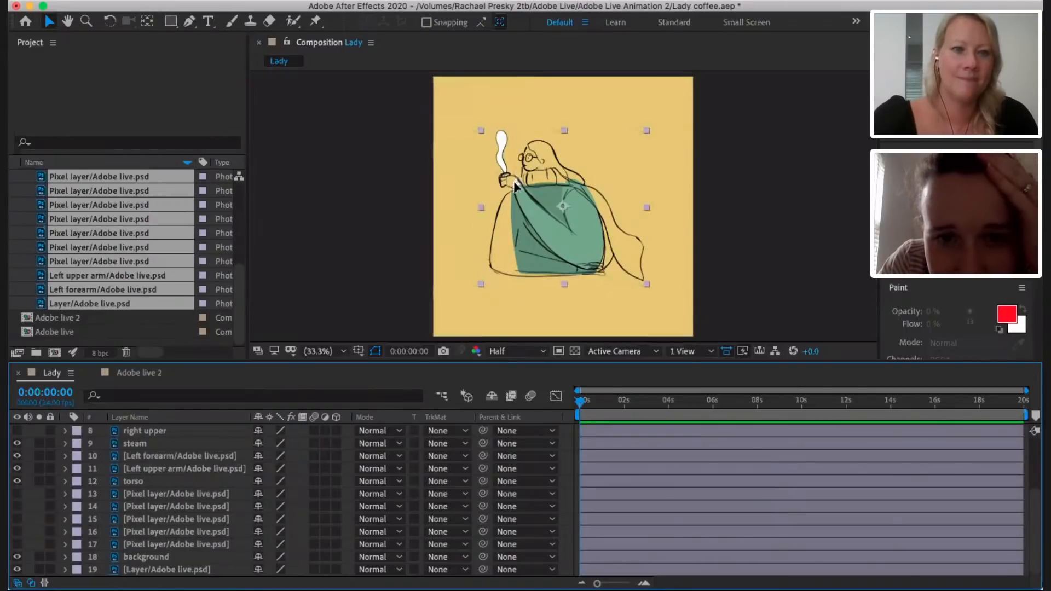
scroll(513, 181, "up", 6)
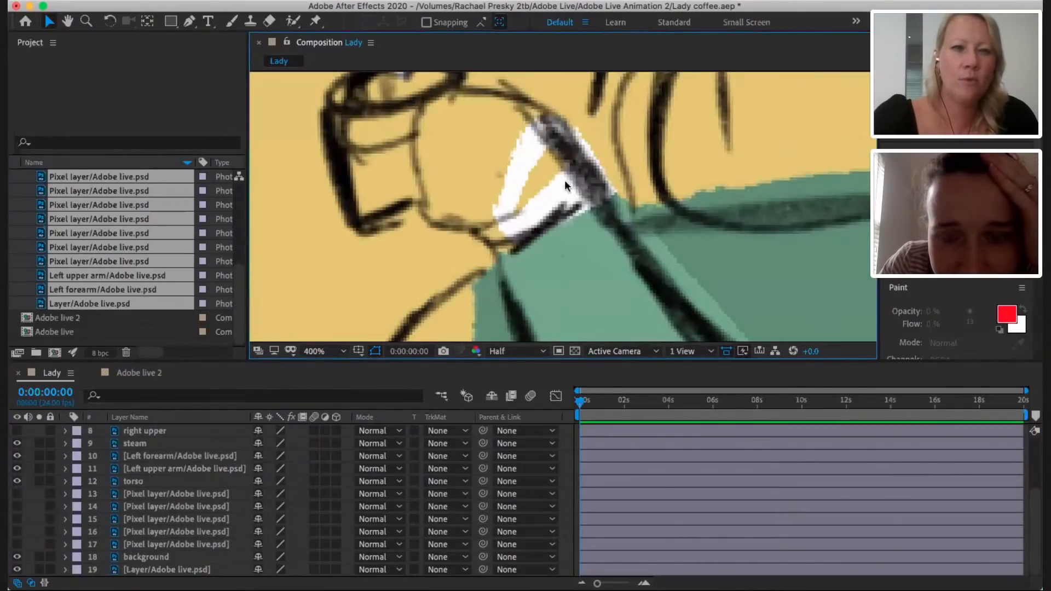
scroll(553, 175, "down", 5)
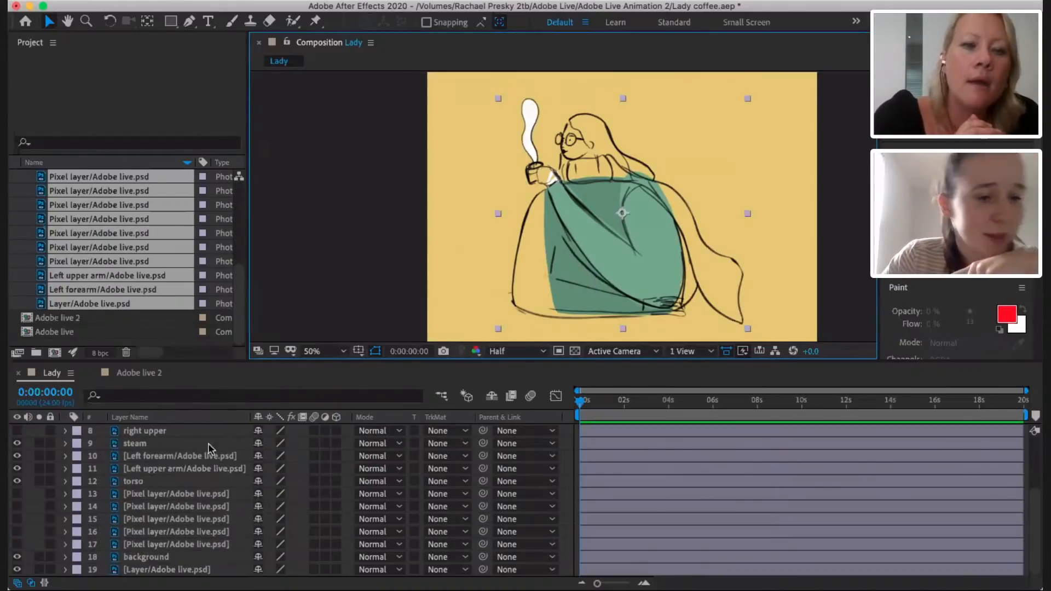
- Hide the sketch layer so only the coloured artwork of the Lady composition is shown
scroll(160, 449, "up", 2)
scroll(116, 442, "up", 3)
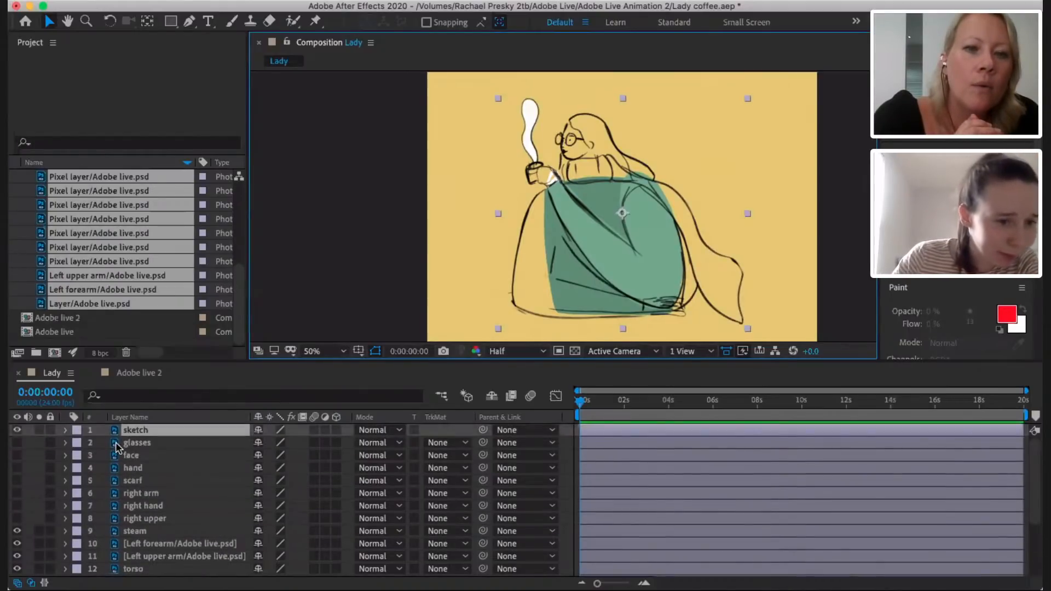
left_click(18, 430)
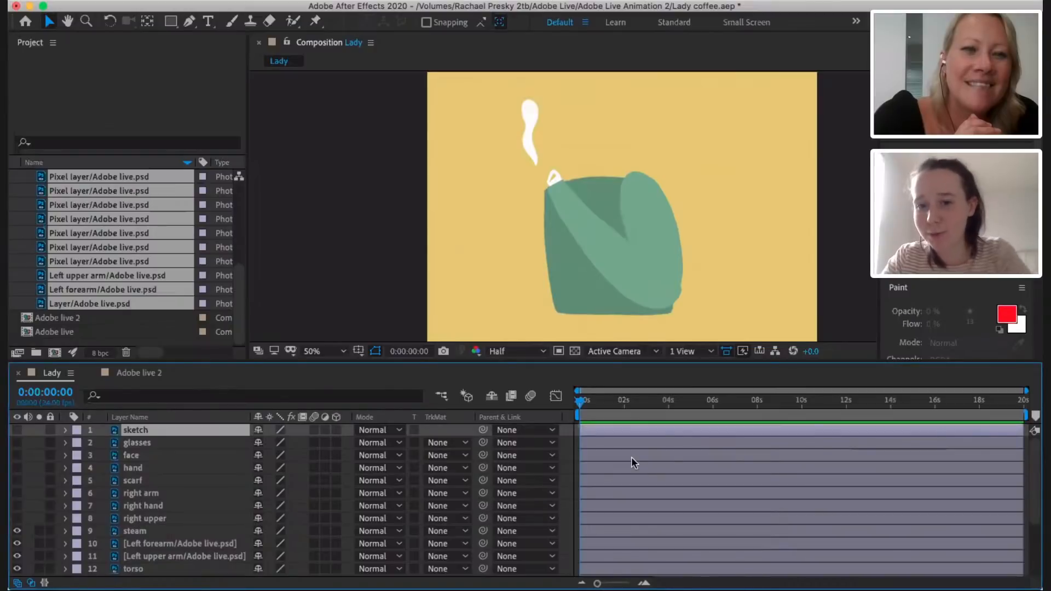
- Nudge the Left upper arm layer slightly down and to the right to line it up with the forearm's elbow
scroll(206, 510, "down", 6)
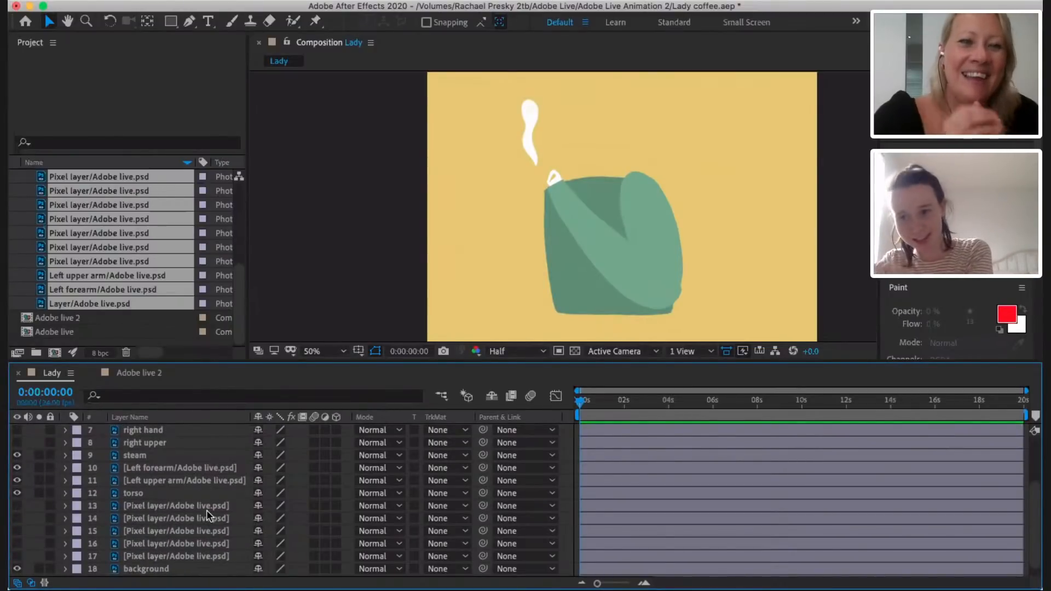
left_click(179, 494)
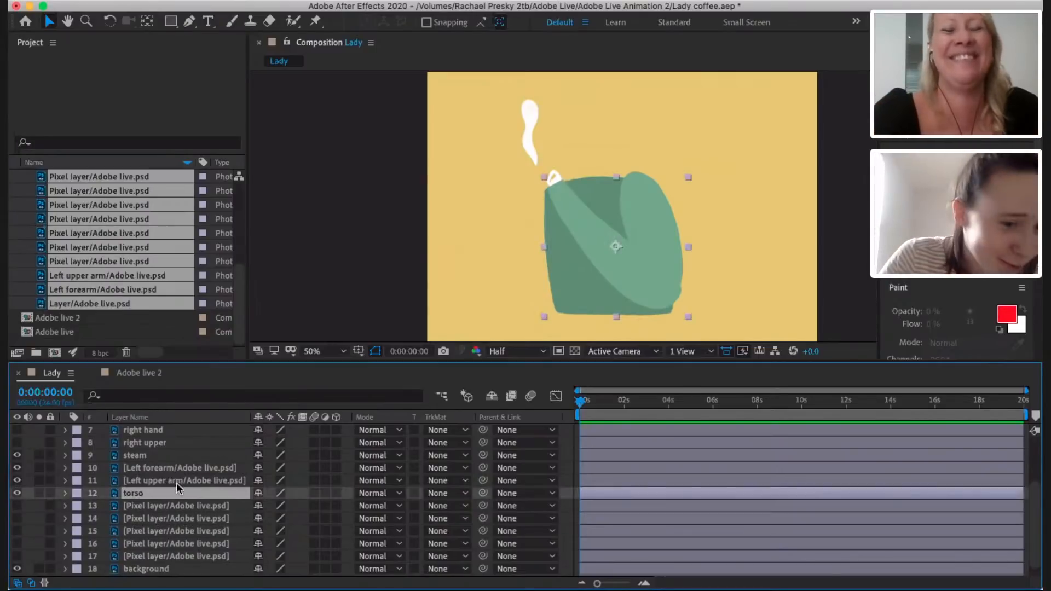
left_click(147, 480)
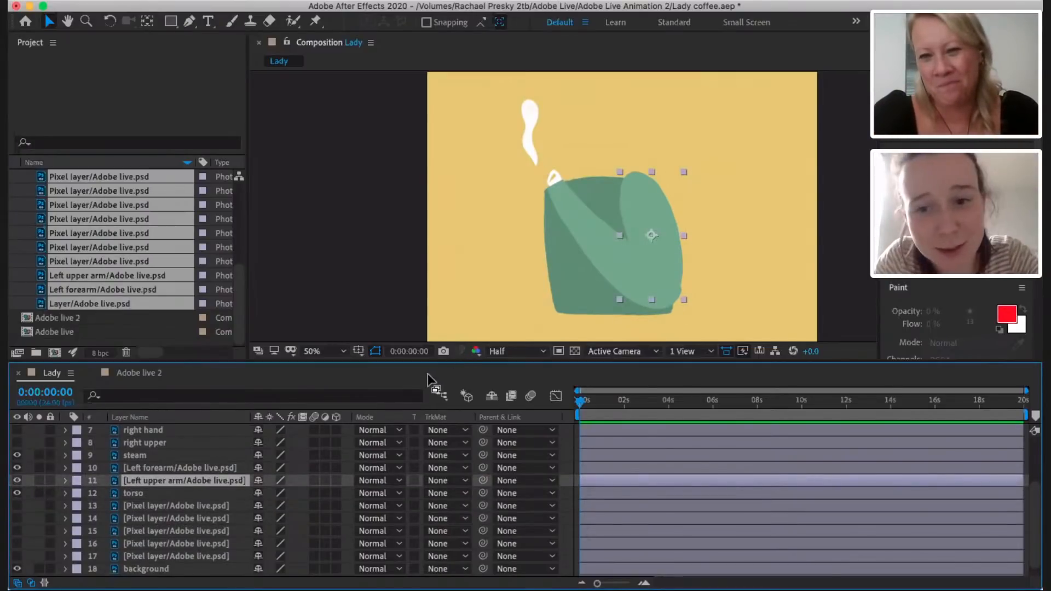
key("Down")
key("Down")
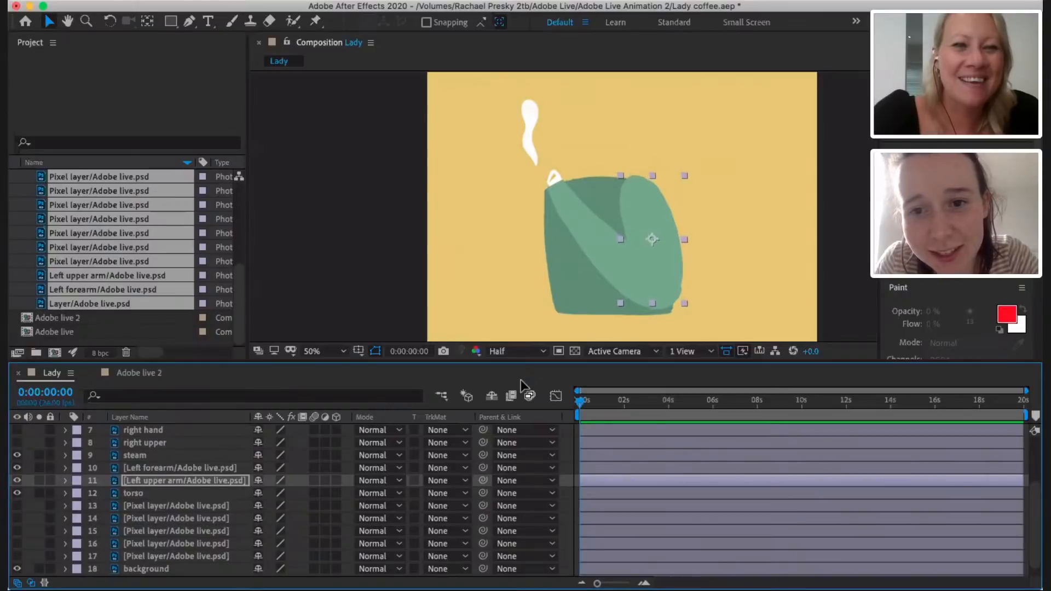
key("Right")
key("Right")
key("Right")
key("Right")
key("Left")
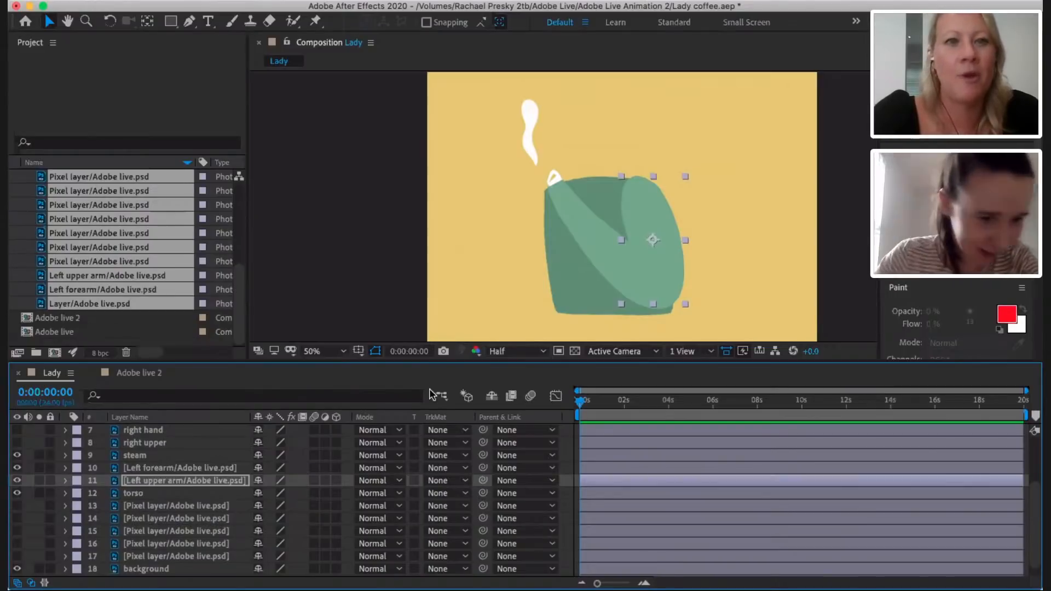
- Move the five unnamed pixel layers directly above the steam layer and make them all visible
scroll(141, 530, "down", 1)
left_click(168, 491)
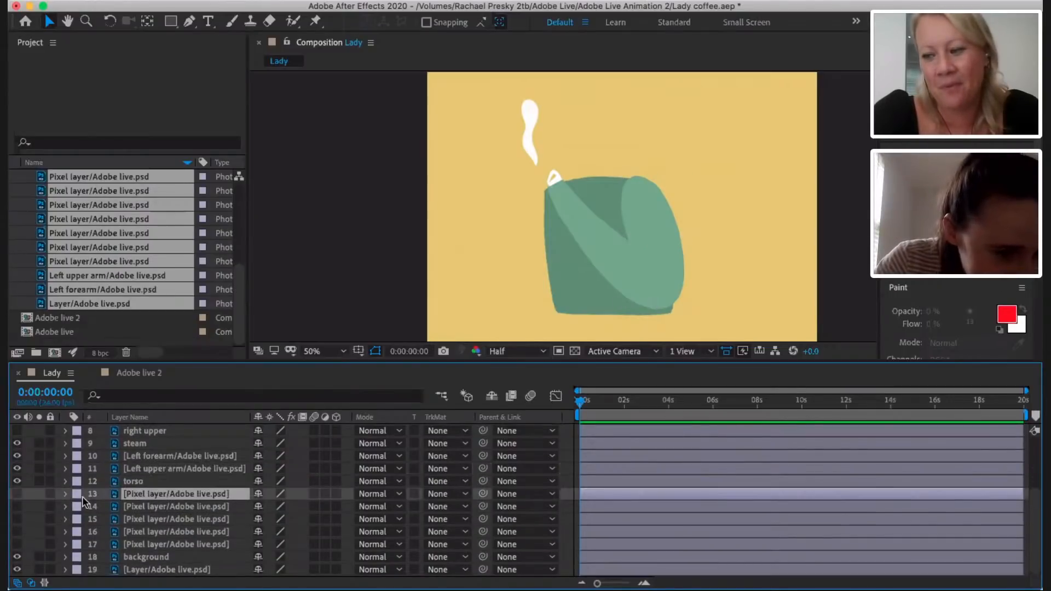
left_click(194, 541, "shift")
left_click_drag(195, 524, 194, 441)
left_click_drag(17, 443, 18, 499)
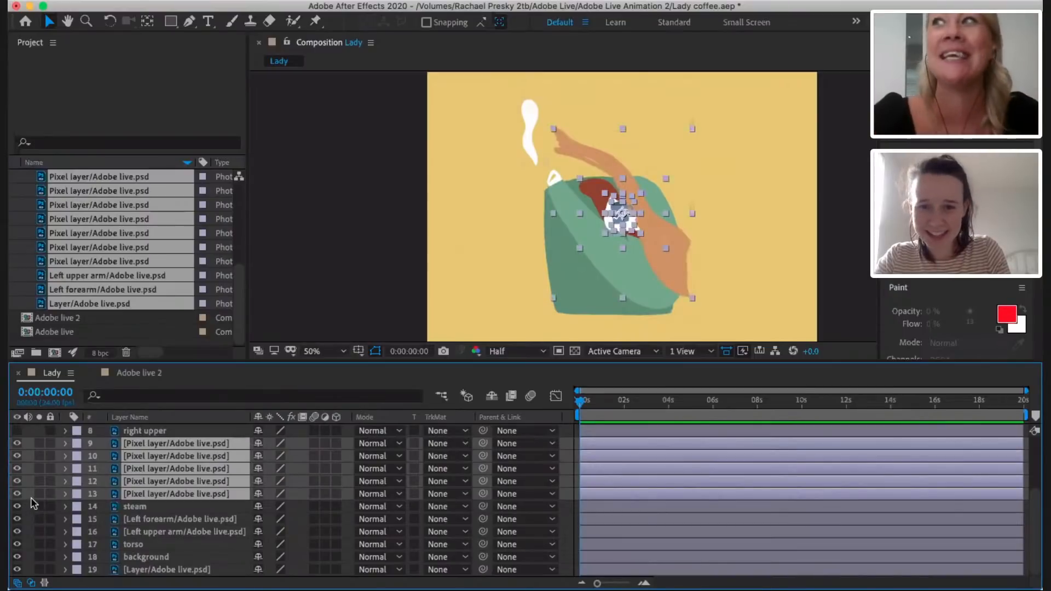
- Move the artwork of unnamed layer 13 to just below the steam and hide that layer
left_click(205, 494)
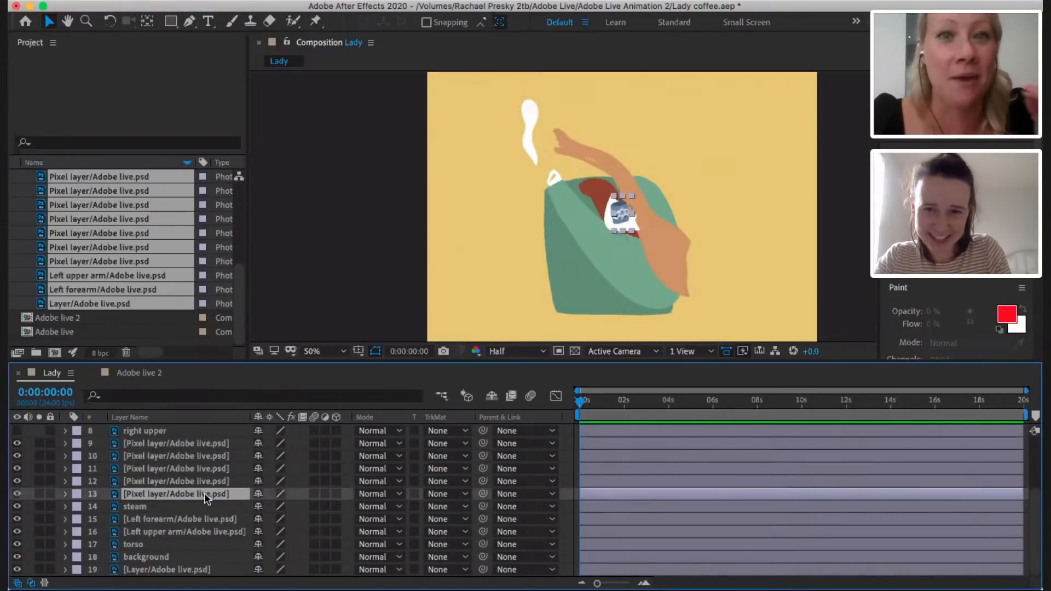
left_click_drag(624, 202, 541, 165)
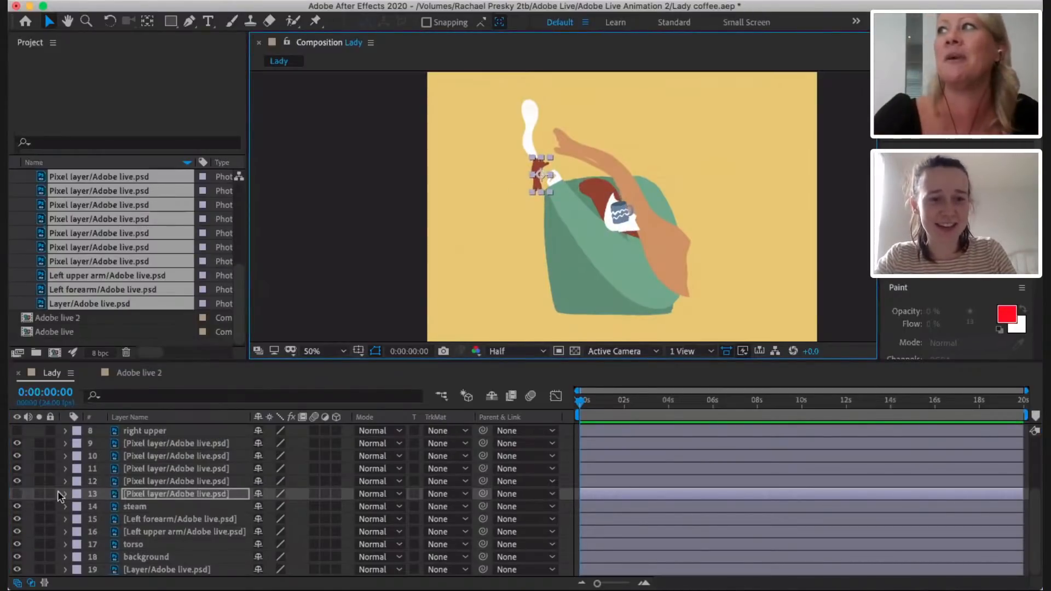
left_click(17, 494)
- Place the blue mug artwork directly beneath the steam and rename its layer as mug
left_click(625, 217)
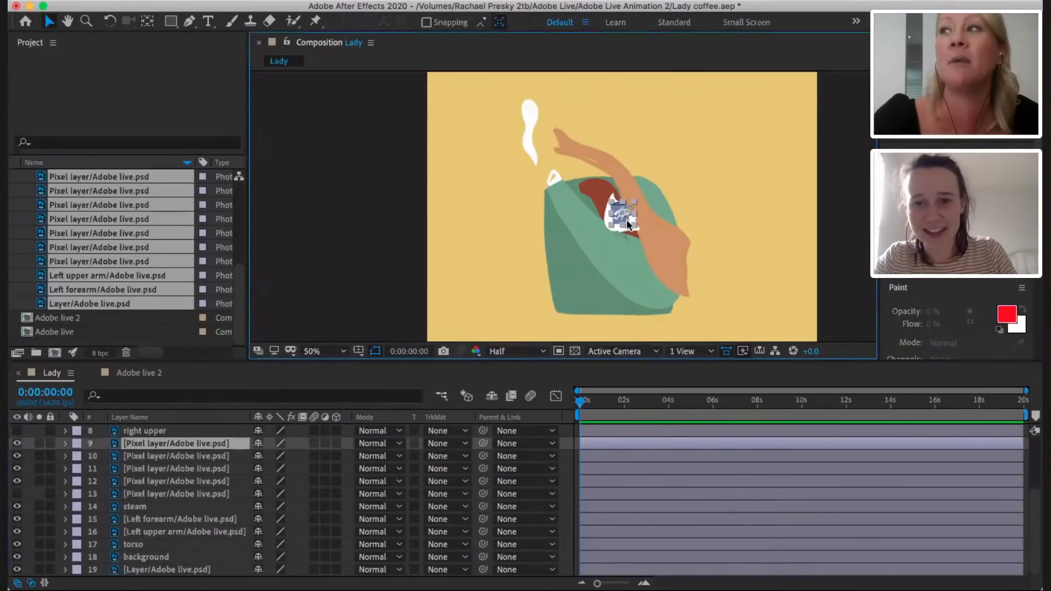
left_click_drag(625, 223, 543, 176)
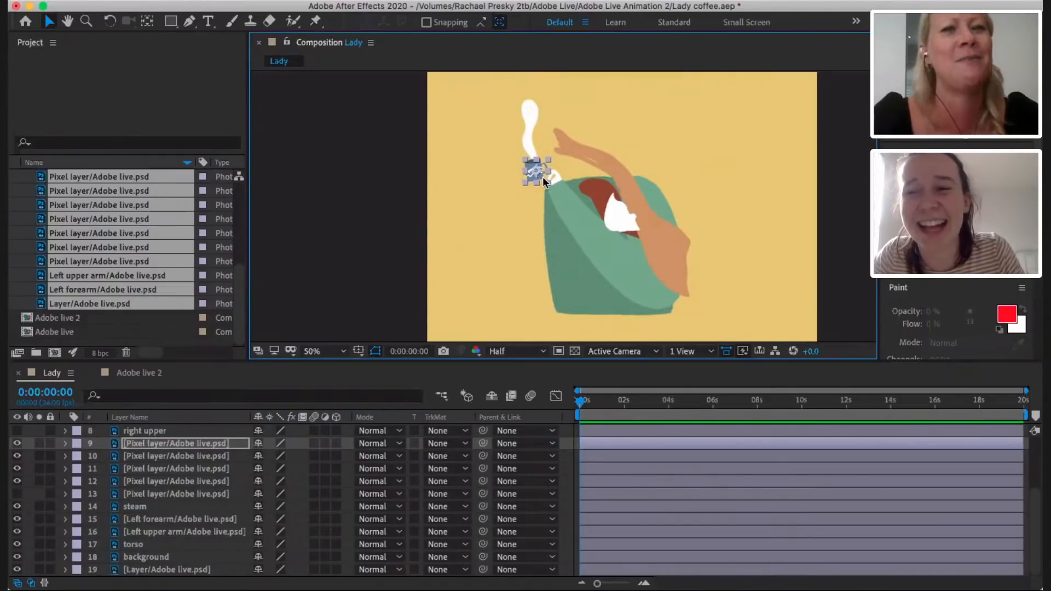
double_click(176, 443)
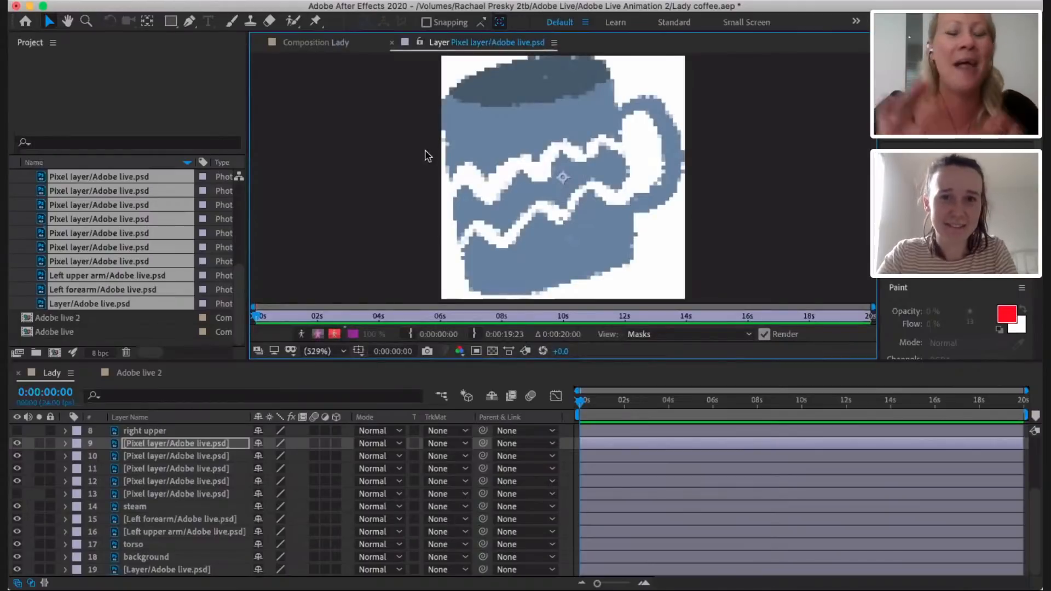
left_click(392, 43)
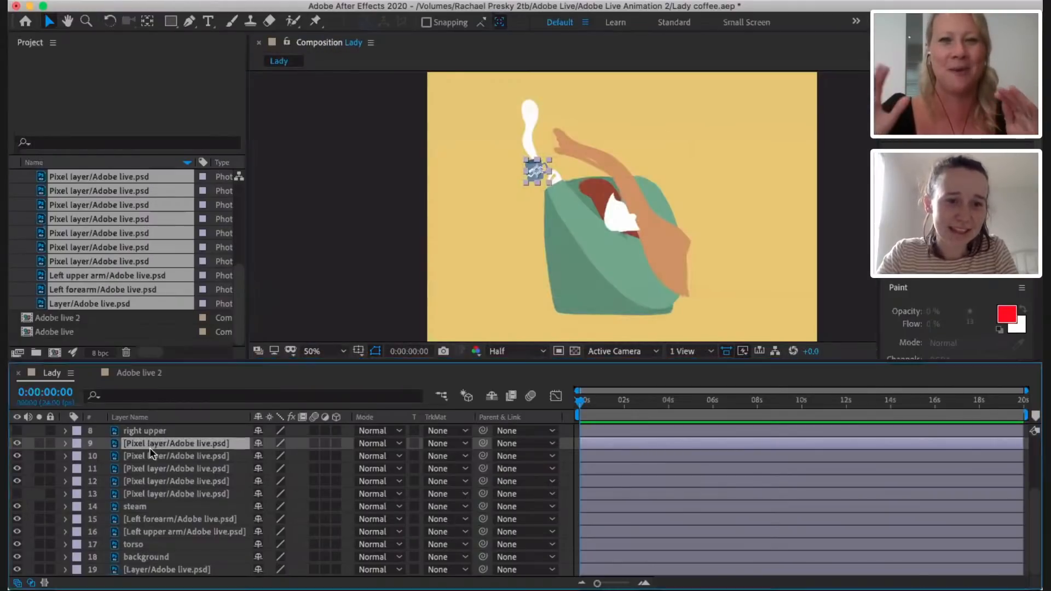
key("Return")
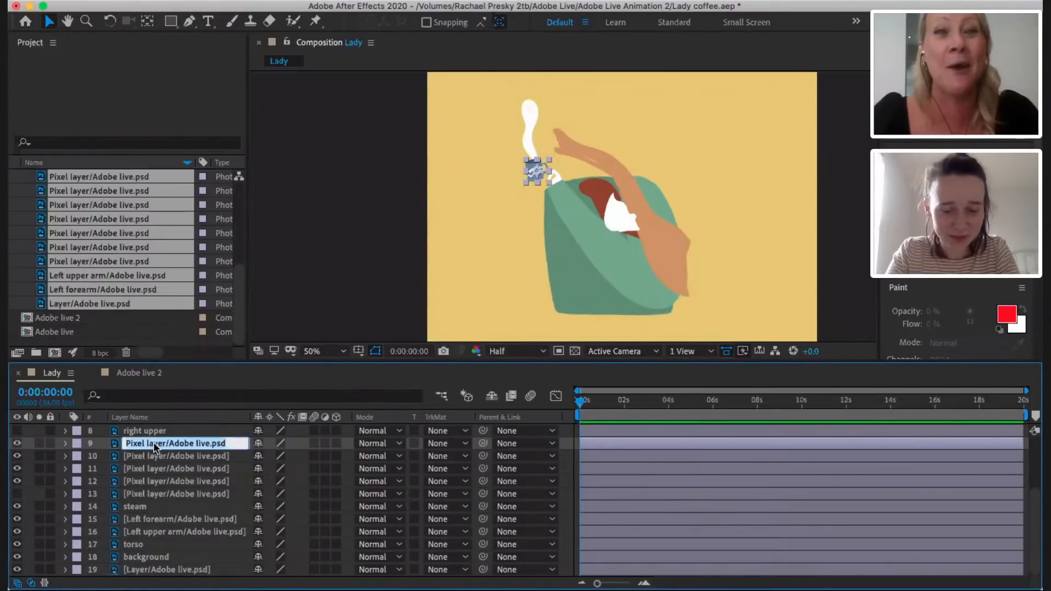
type("mug")
key("Return")
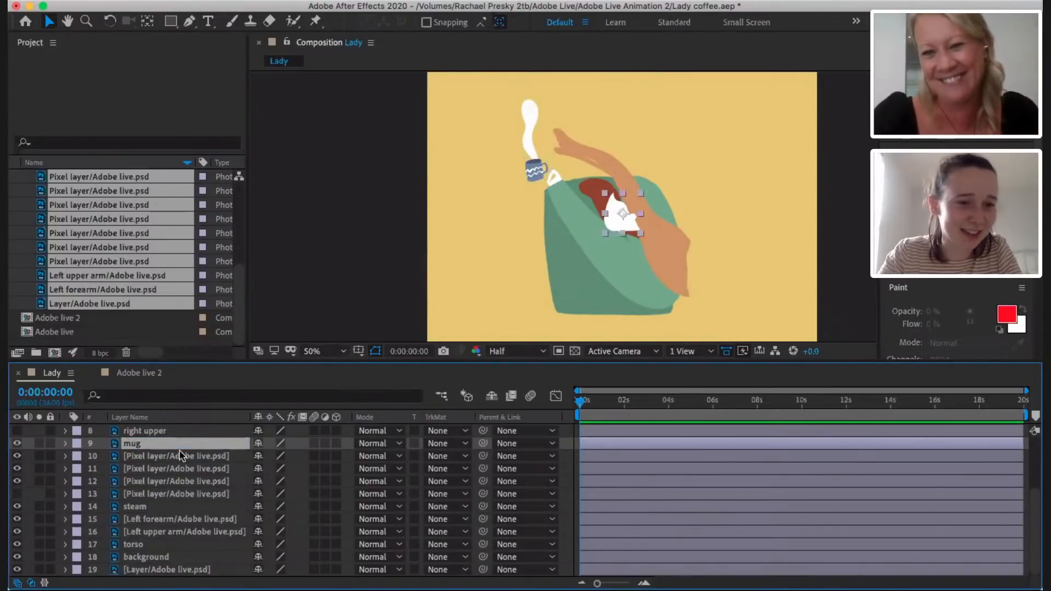
- Check the artwork of unnamed layers 10 to 13 by toggling their visibility, leaving all four hidden
left_click(179, 451)
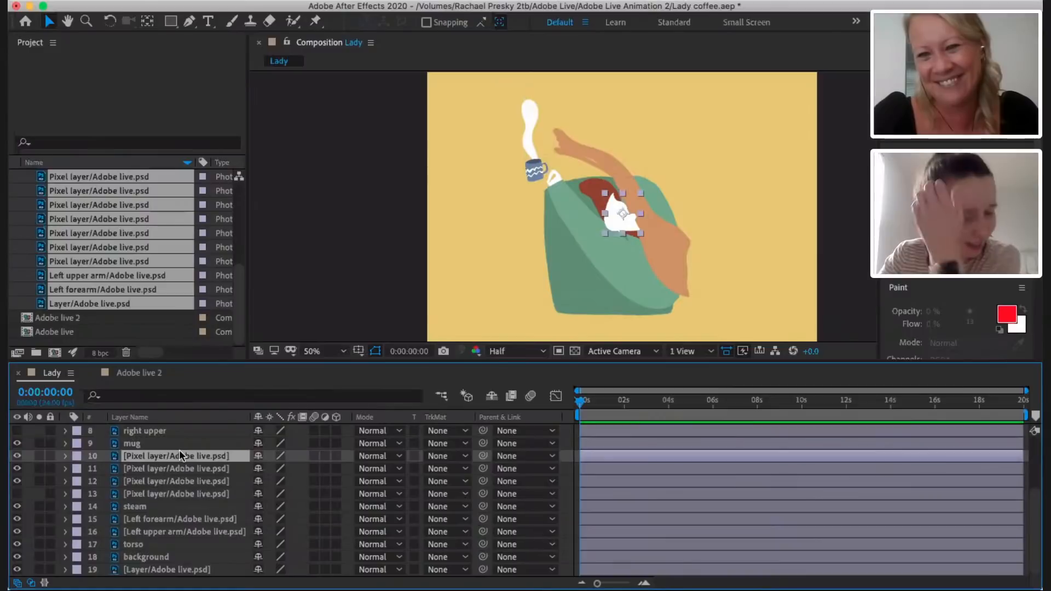
left_click(17, 455)
left_click(16, 456)
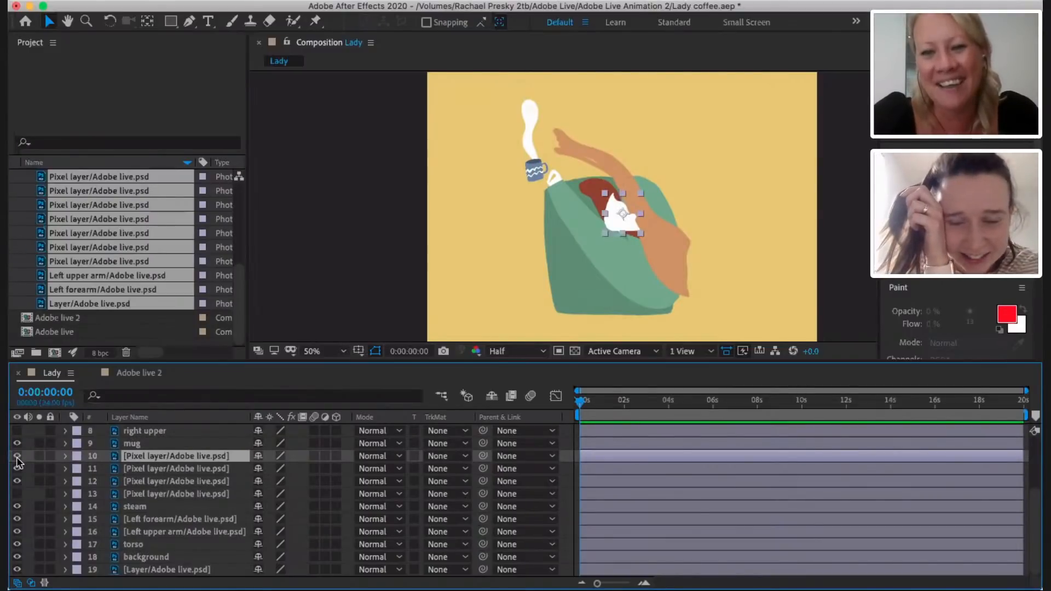
left_click(17, 468)
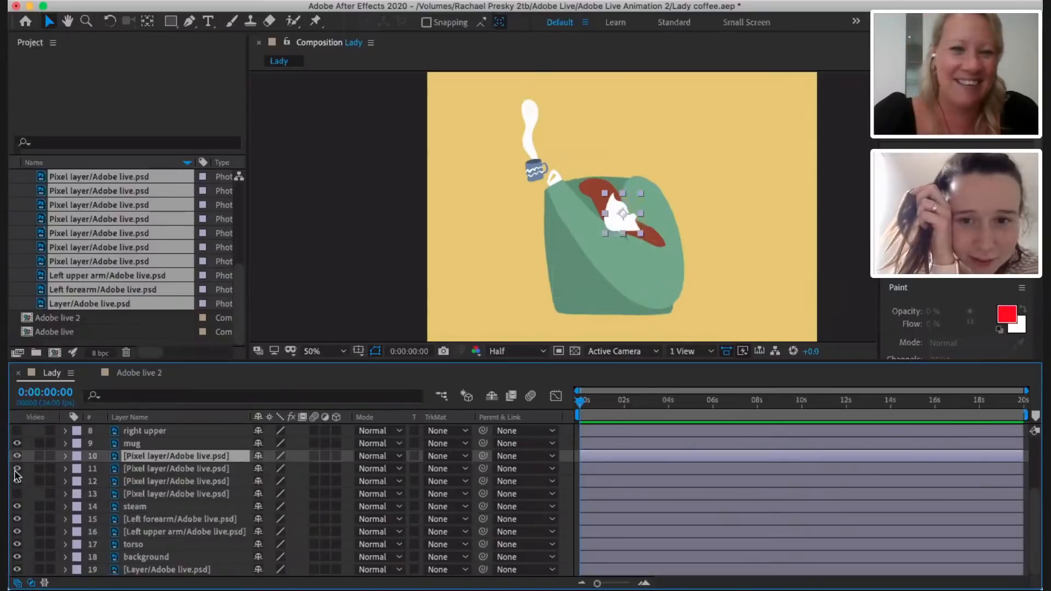
left_click(17, 468)
left_click(17, 457)
left_click(17, 469)
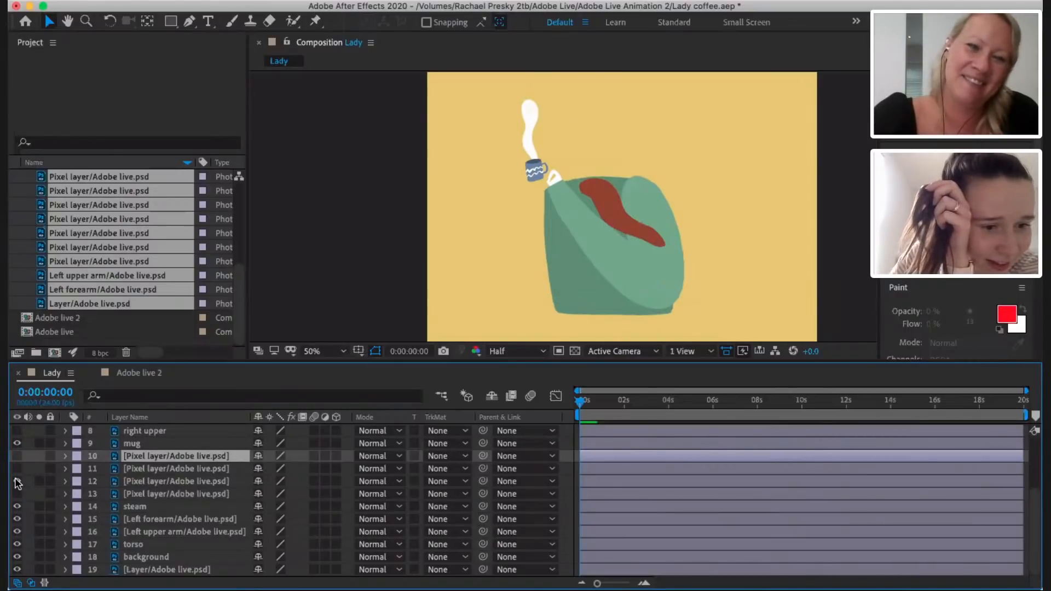
left_click(17, 480)
left_click(16, 481)
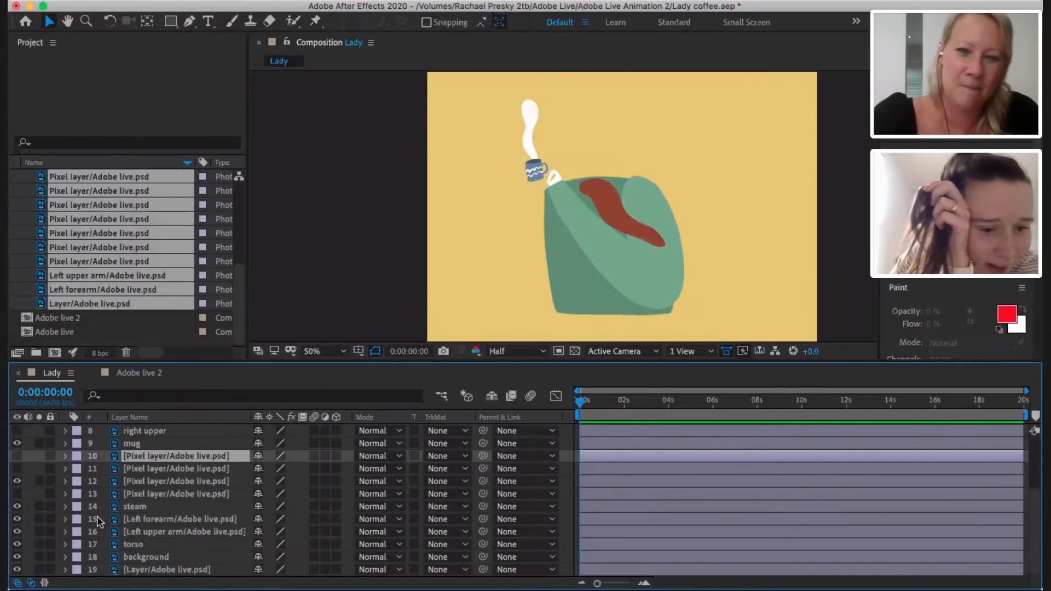
left_click(17, 494)
left_click(17, 494)
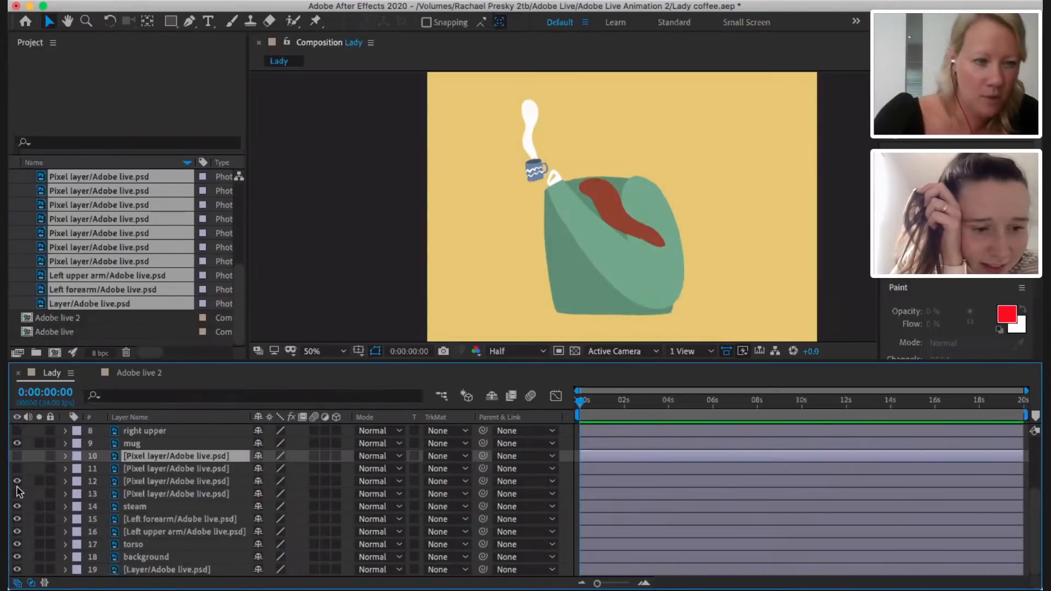
left_click(17, 481)
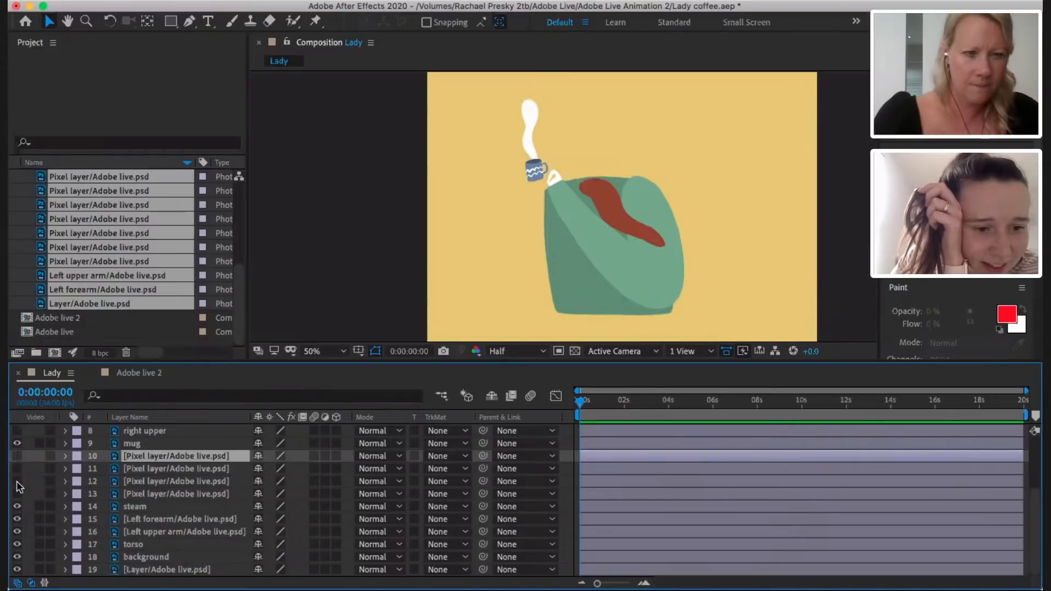
- Toggle the visibility of the background and torso layers to check which artwork each holds
left_click(17, 557)
left_click(17, 557)
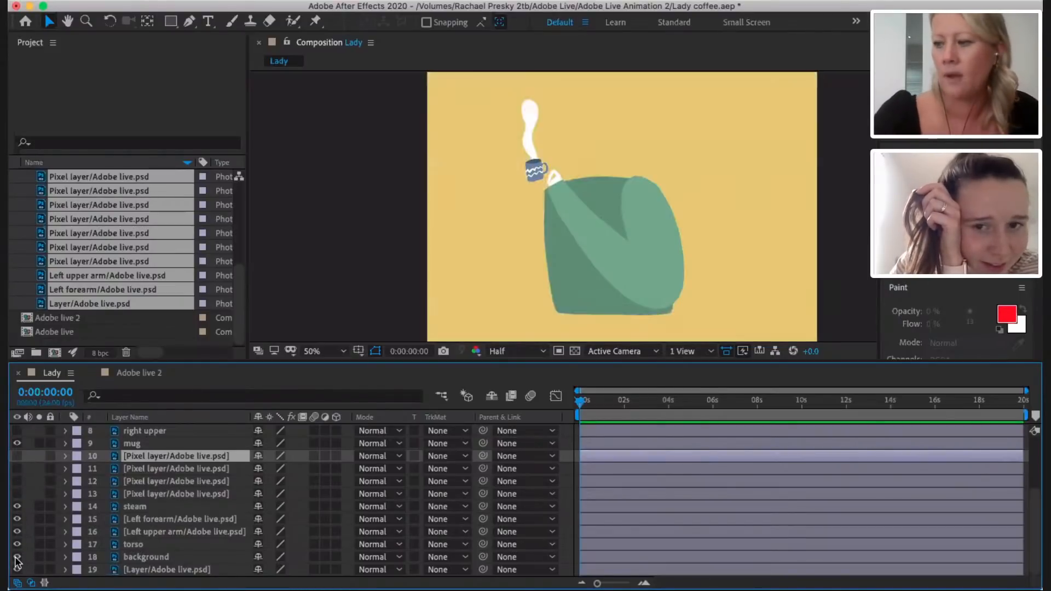
left_click(17, 544)
left_click(17, 545)
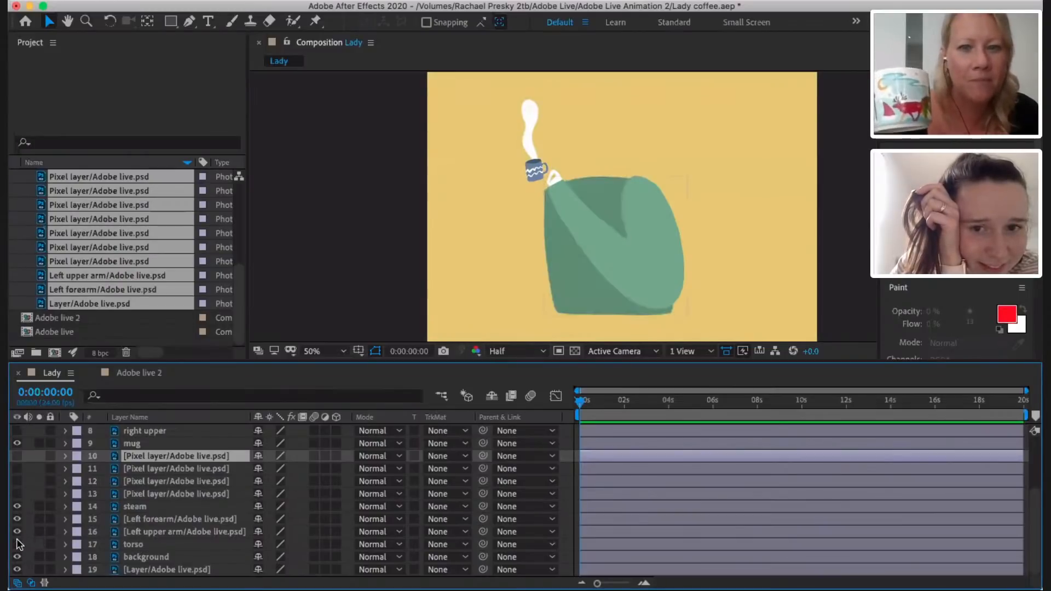
left_click(17, 544)
left_click(17, 544)
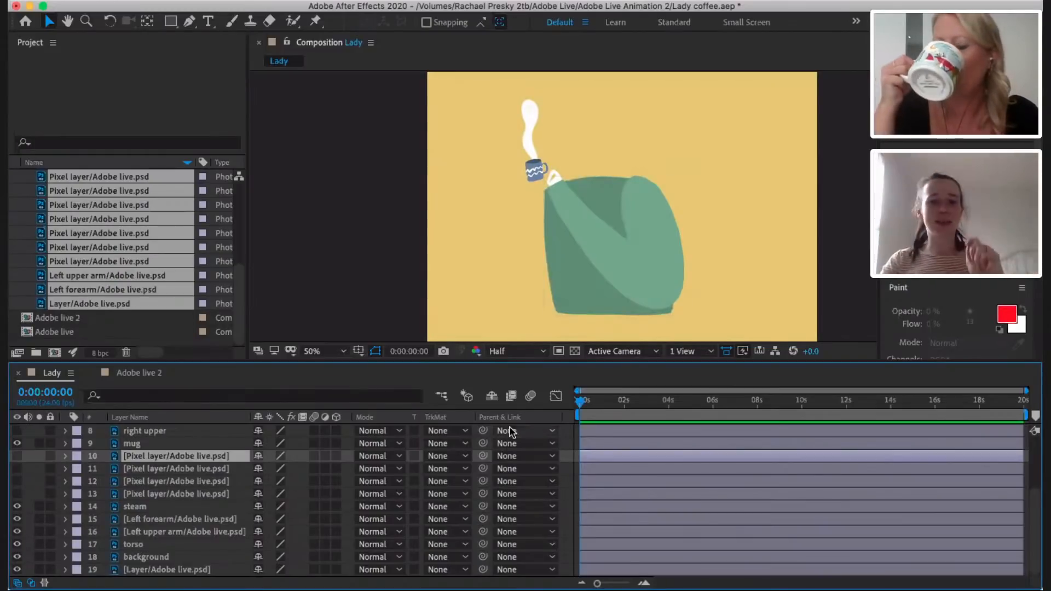
- Show the hand layer and move the white hand over the forearm's cuff so it holds the mug's handle
left_click(669, 226)
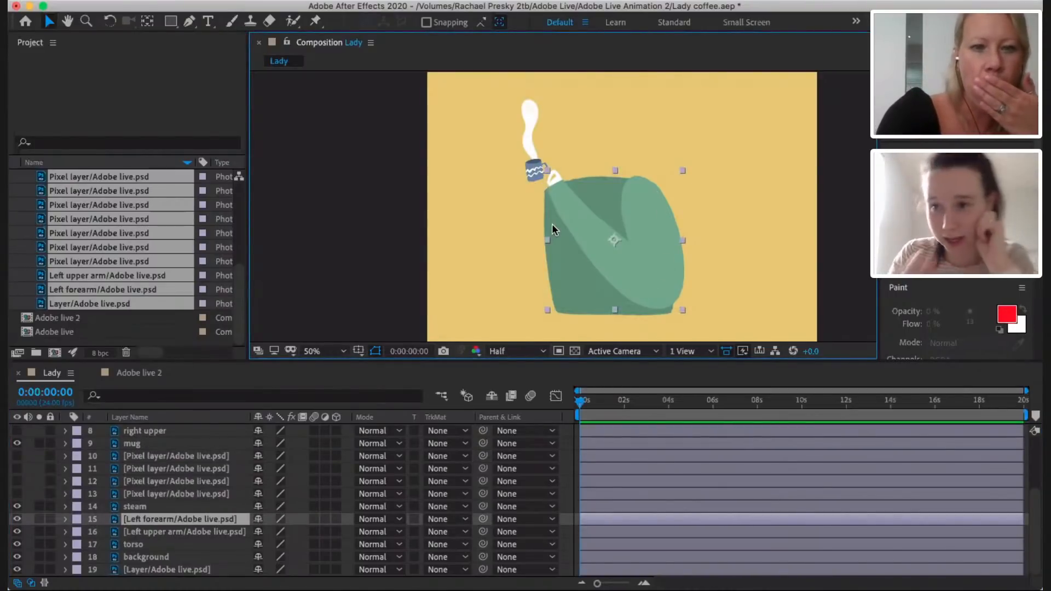
scroll(211, 445, "up", 5)
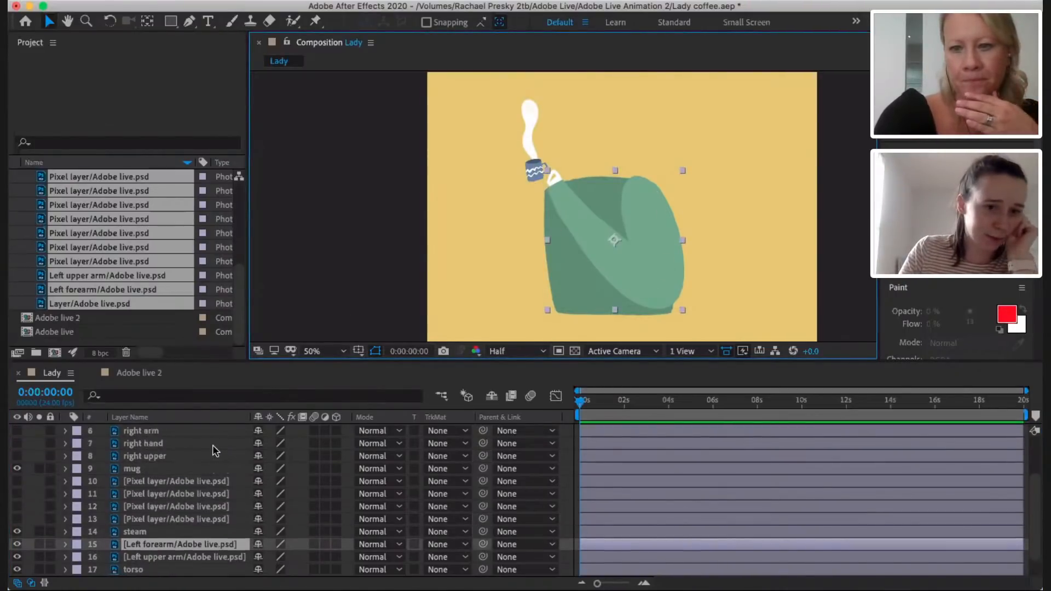
left_click(17, 467)
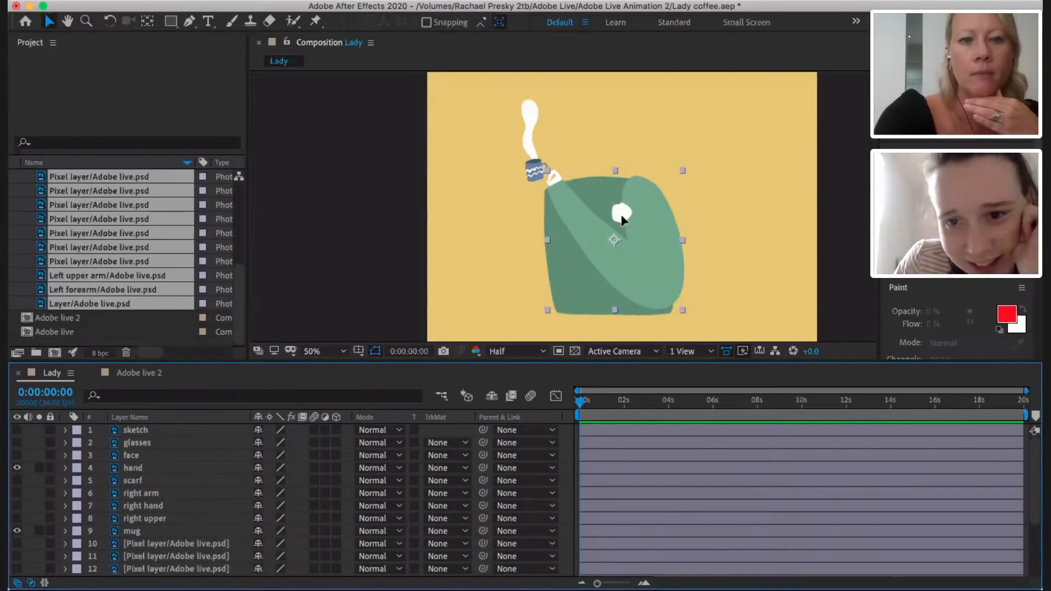
left_click_drag(621, 216, 573, 196)
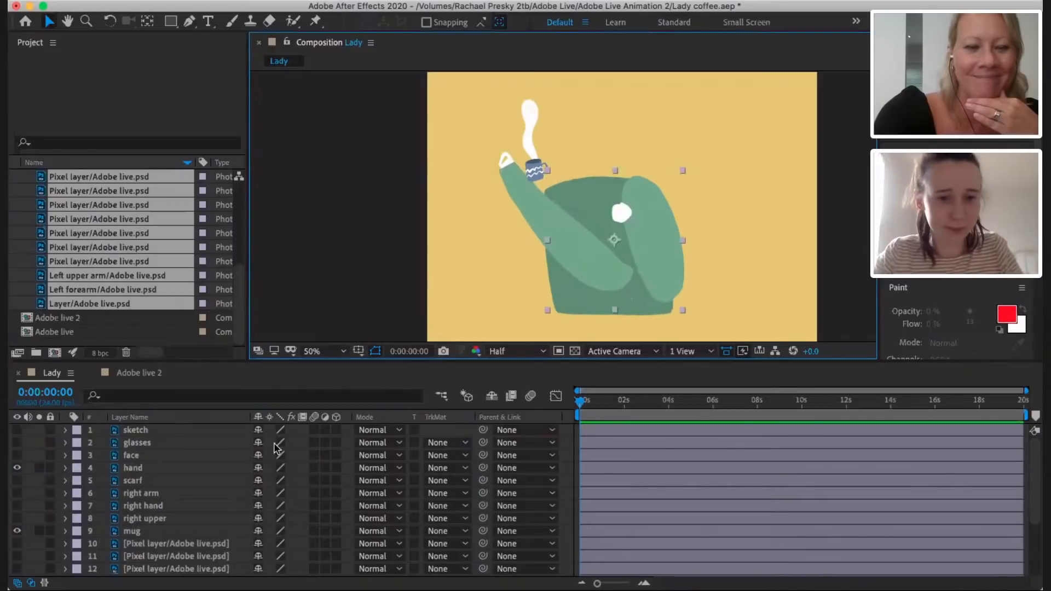
key("ctrl+z")
left_click(156, 468)
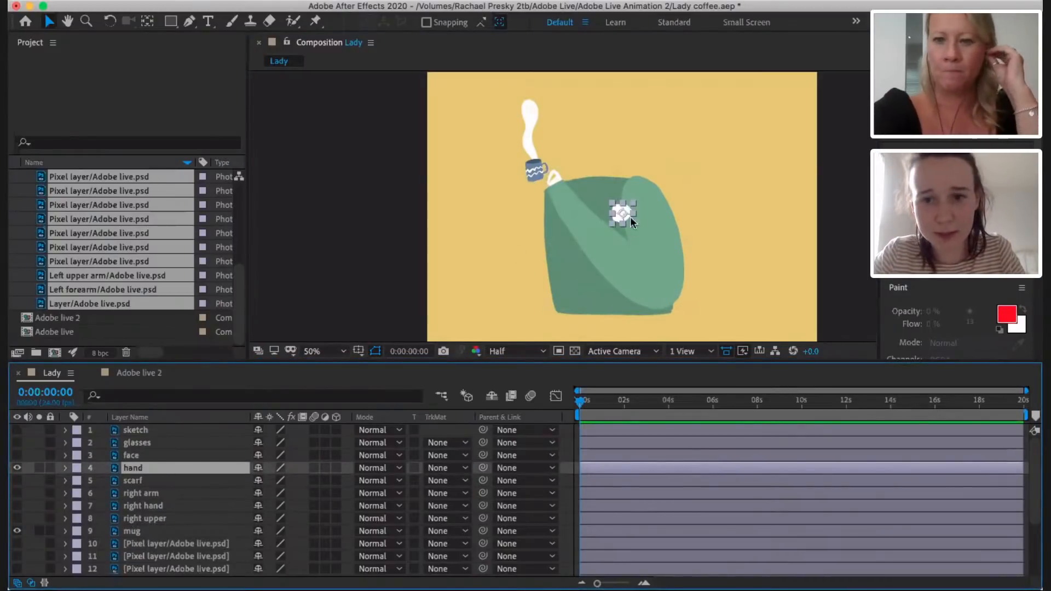
scroll(627, 200, "up", 5)
scroll(626, 203, "down", 3)
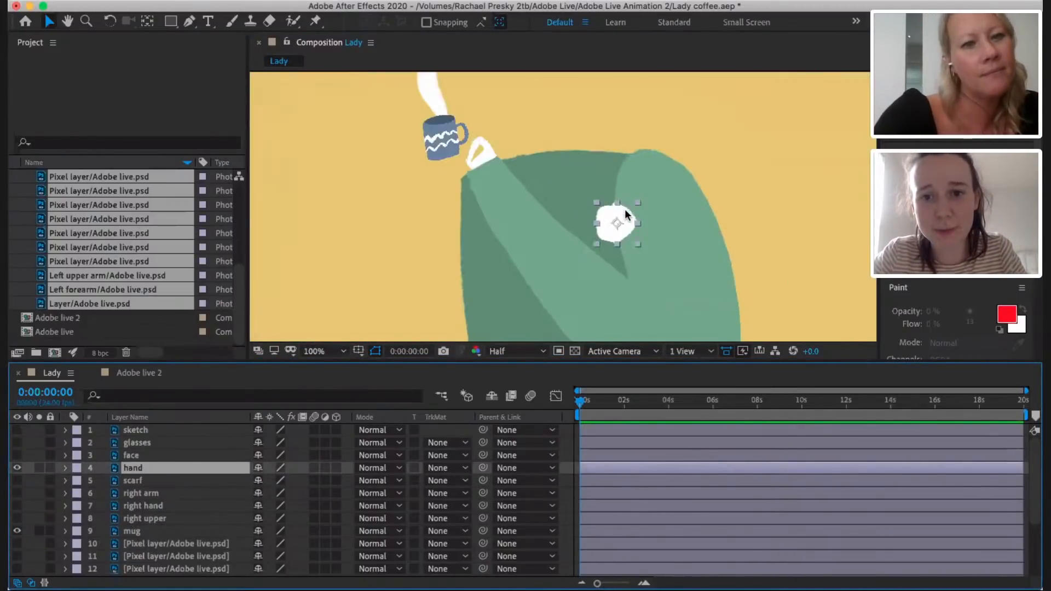
left_click_drag(534, 143, 477, 134)
key("Return")
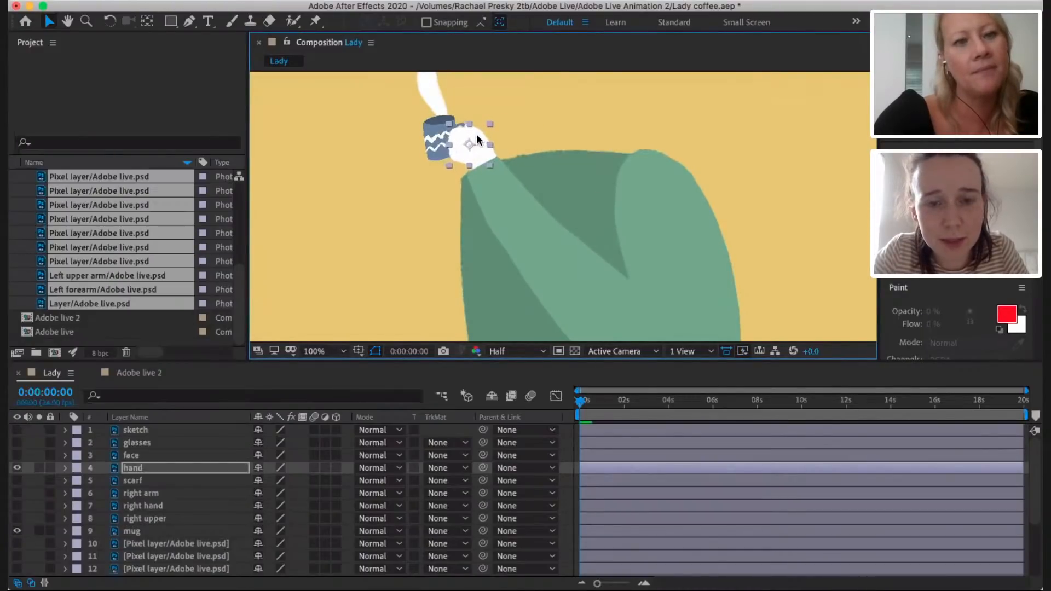
- Reorder the hand and mug layers together so they sit directly above the steam layer
left_click(178, 478)
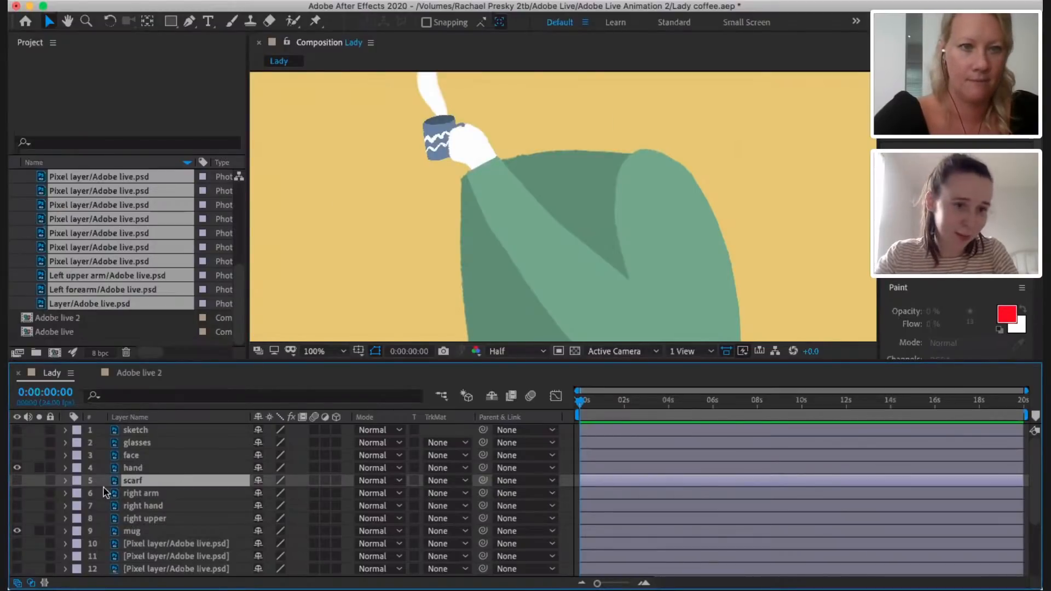
left_click(50, 458)
left_click(50, 457)
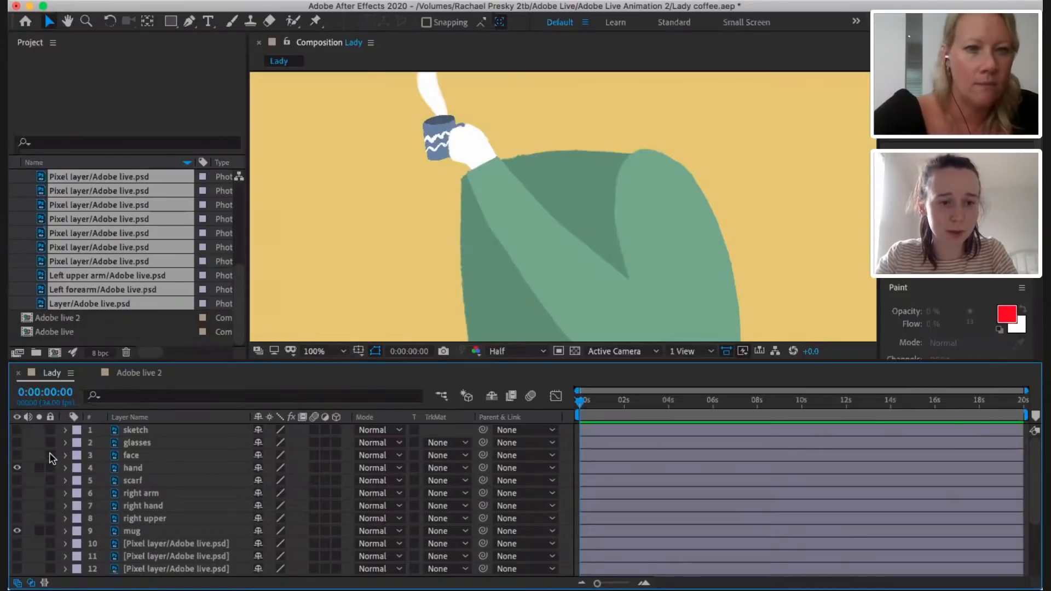
left_click(167, 458)
left_click(167, 468)
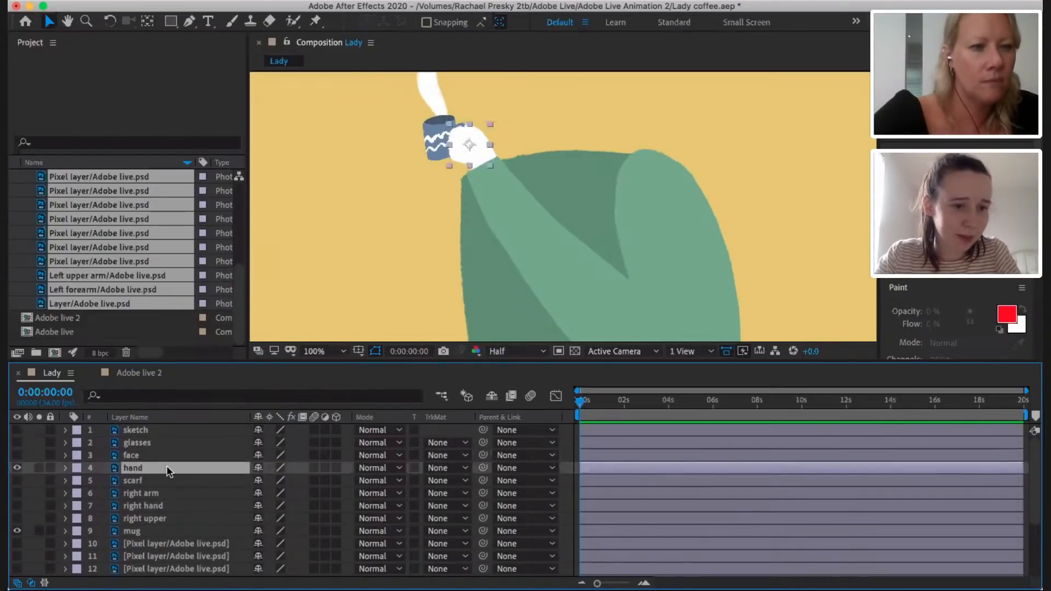
left_click_drag(164, 463, 158, 528)
left_click(156, 531, "shift")
scroll(156, 531, "down", 3)
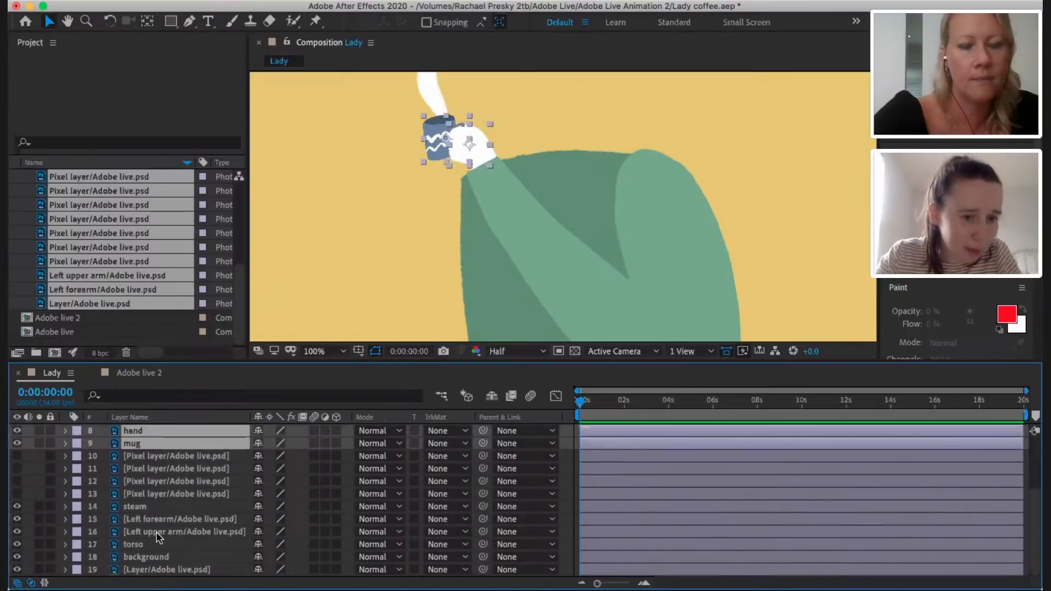
left_click_drag(171, 455, 166, 497)
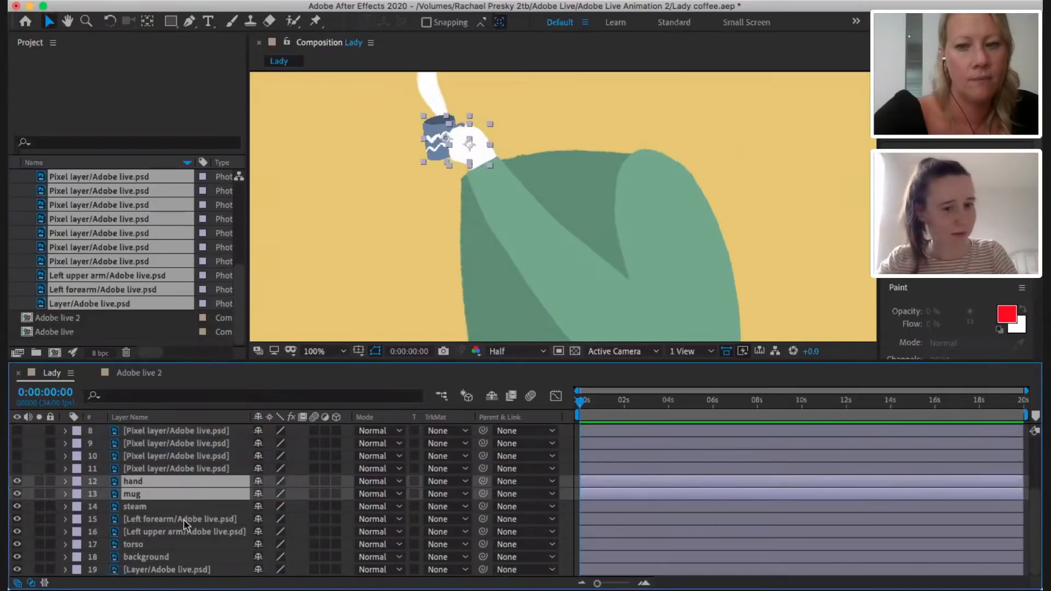
- Move the eight visible layers, from hand through Layer/Adobe live.psd, together to the top of the layer stack
left_click(187, 572, "shift")
left_click_drag(181, 526, 178, 428)
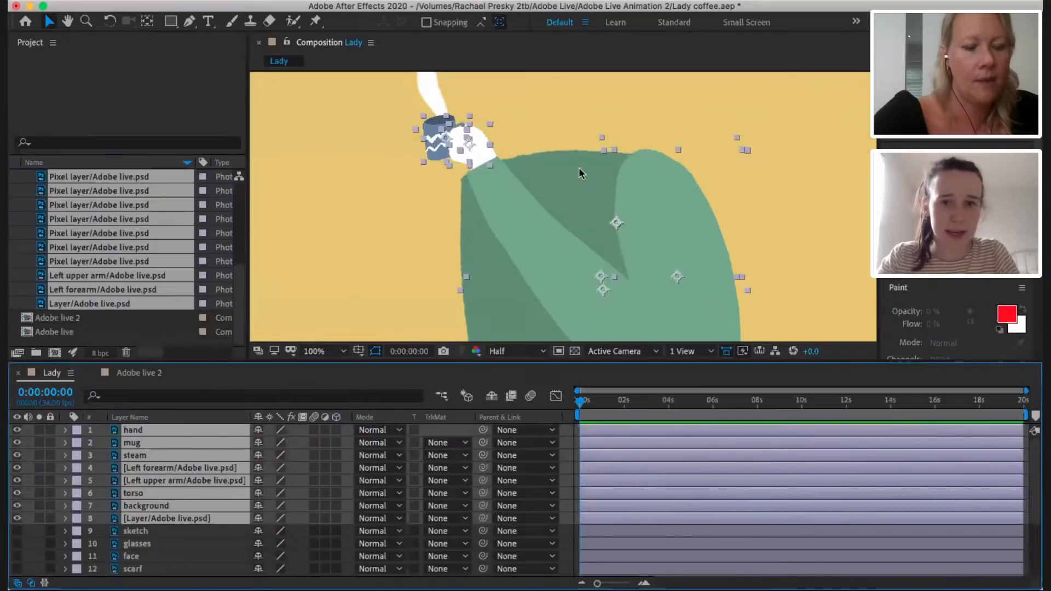
left_click(824, 196)
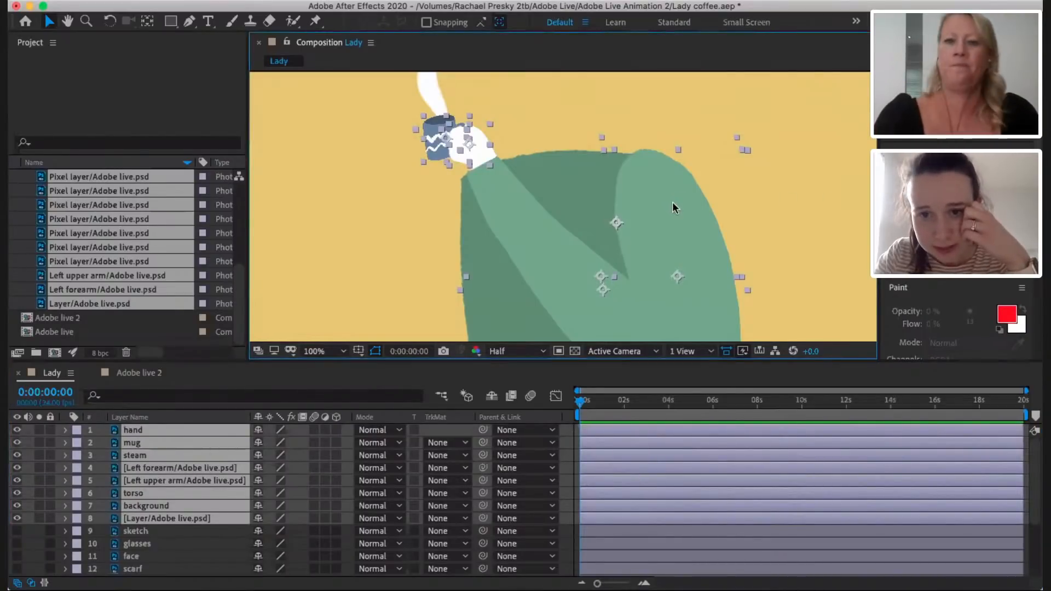
- Move the left upper arm layer's anchor point up to the shoulder
left_click(205, 544)
left_click(201, 519)
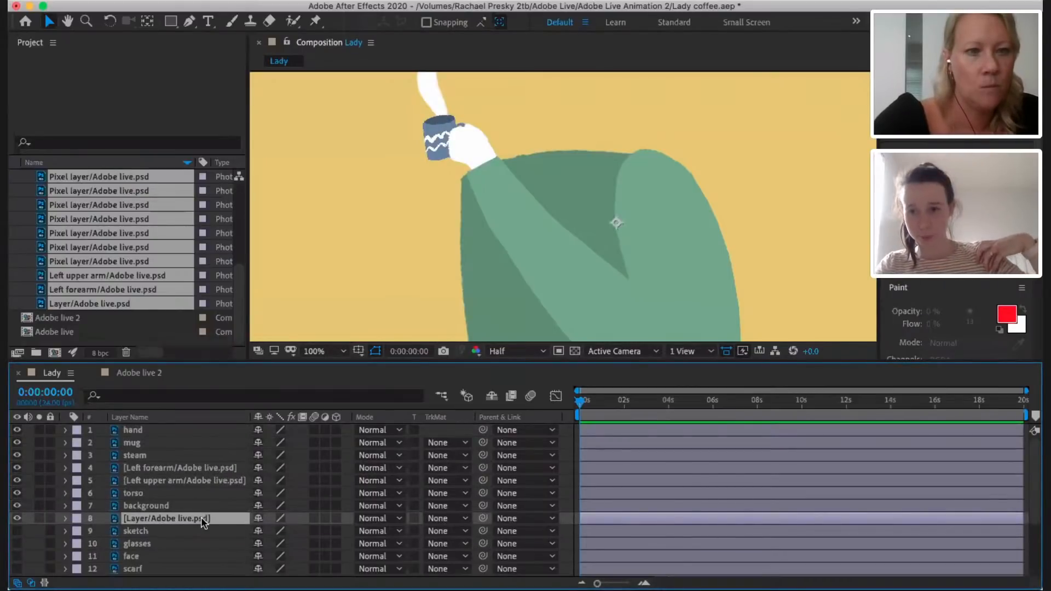
left_click(193, 502)
left_click(194, 492)
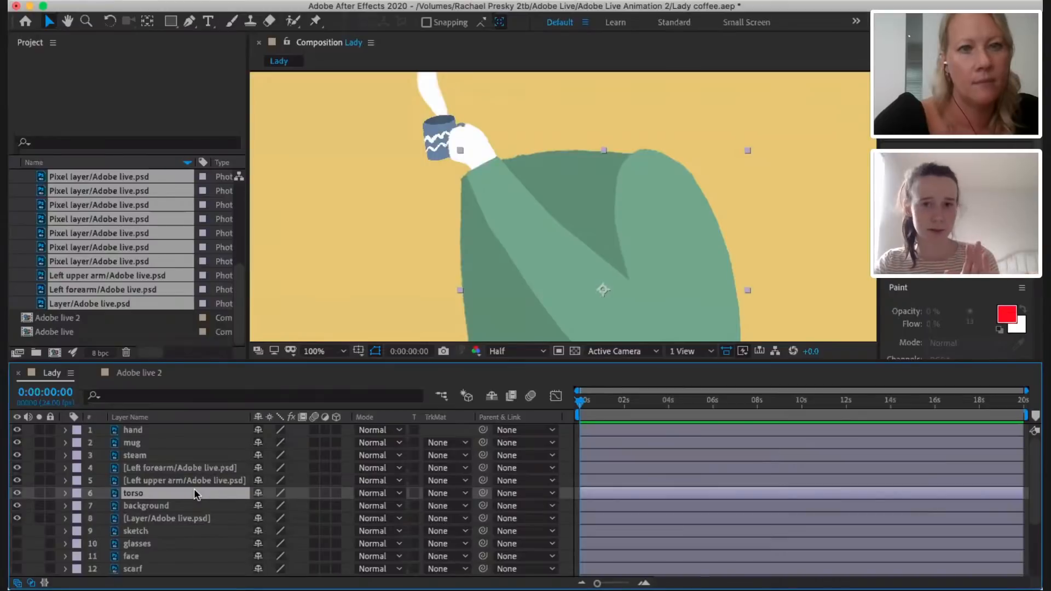
left_click(193, 479)
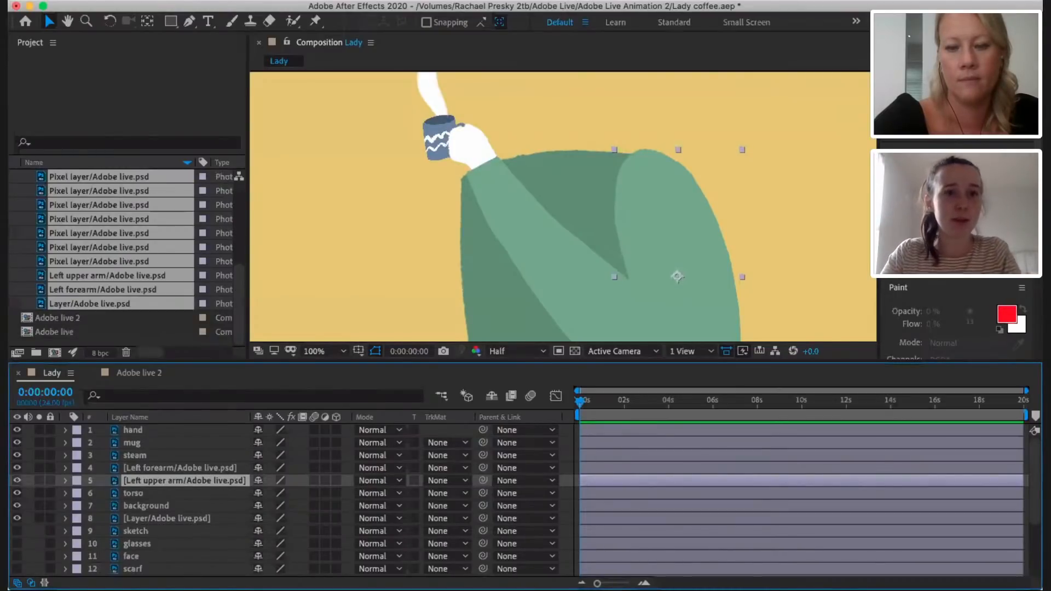
left_click(147, 23)
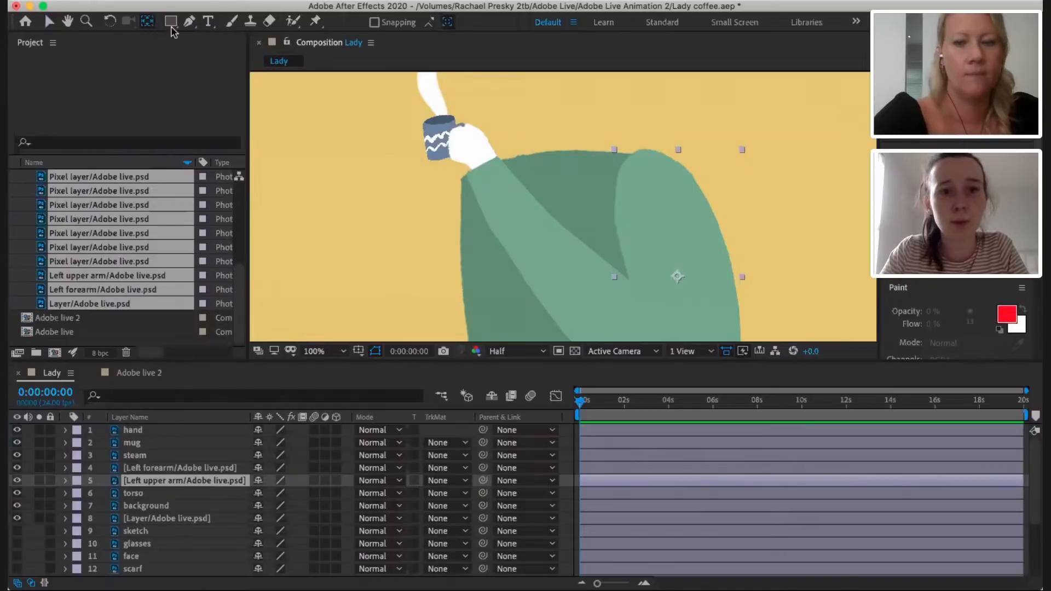
left_click_drag(678, 280, 660, 171)
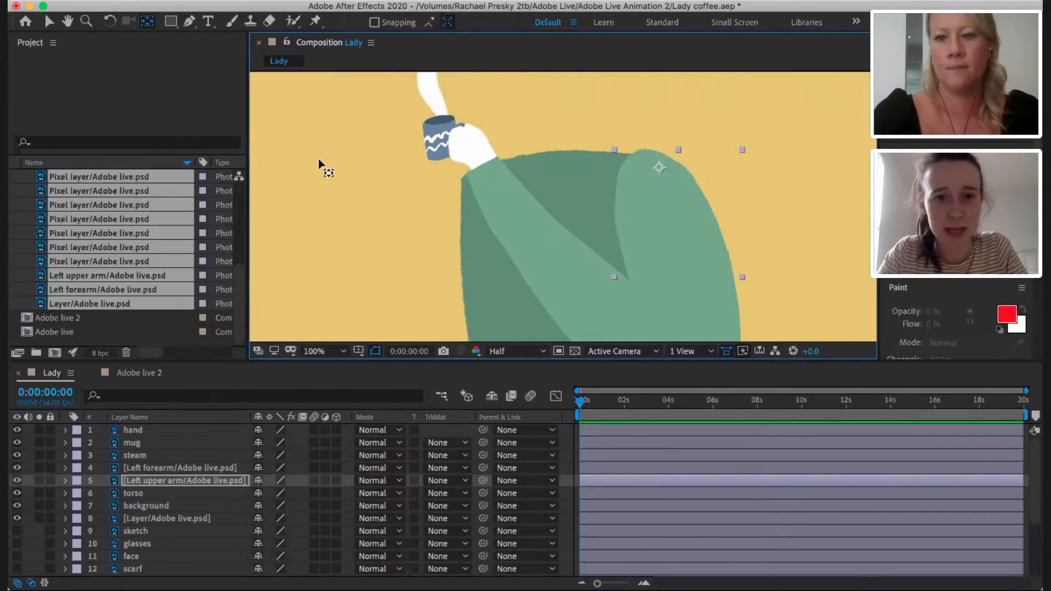
- Test rotating the left upper arm about its shoulder anchor, leaving it at its original angle
left_click(110, 21)
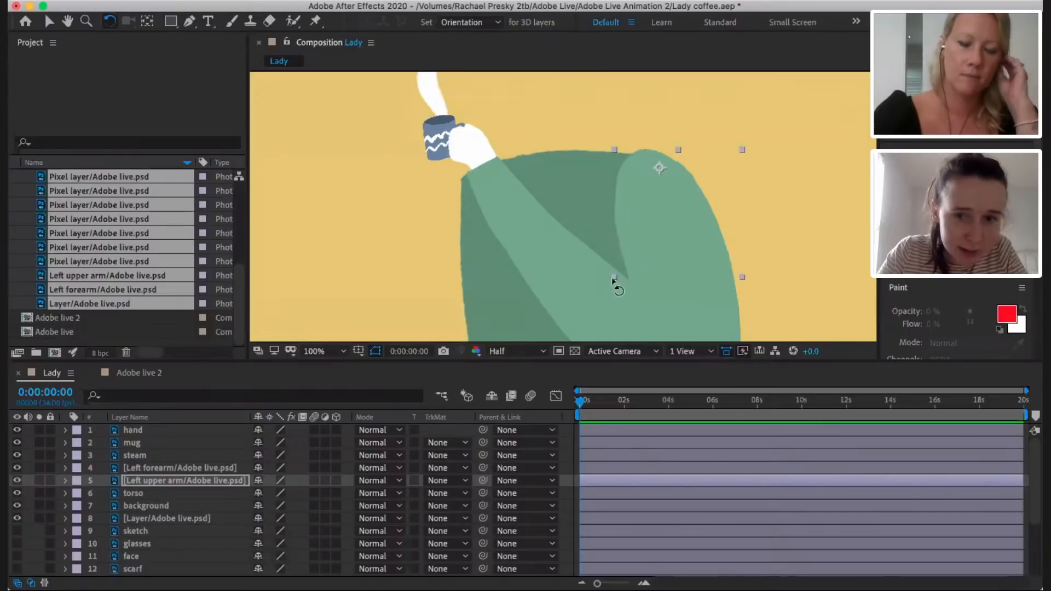
left_click(695, 266)
left_click_drag(722, 257, 716, 298)
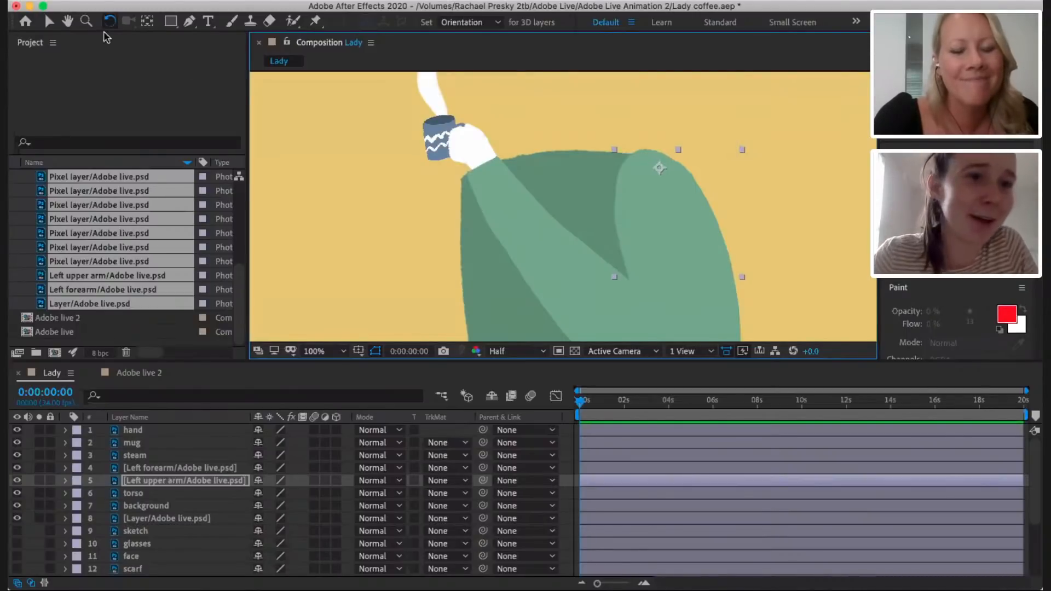
- Move the left forearm's anchor point to the elbow and the hand's anchor point to the wrist
left_click(147, 21)
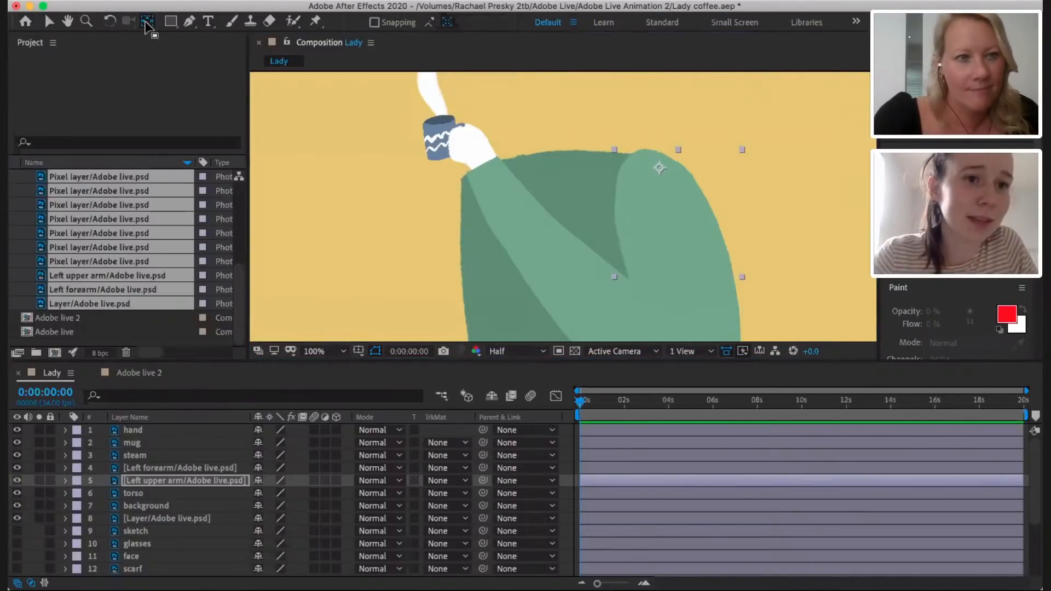
left_click(178, 469)
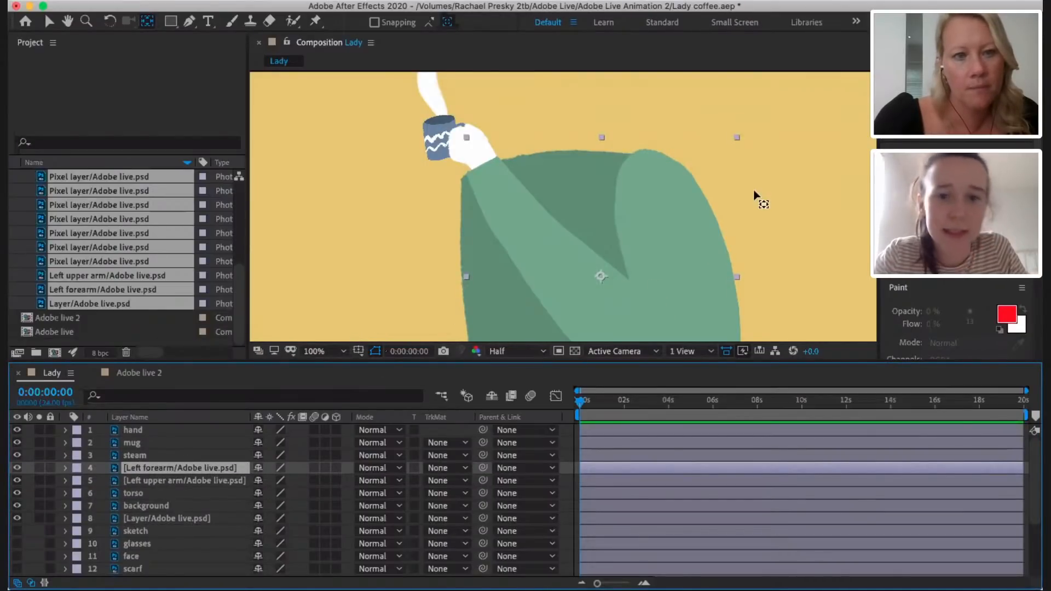
scroll(756, 197, "down", 3)
scroll(755, 193, "up", 2)
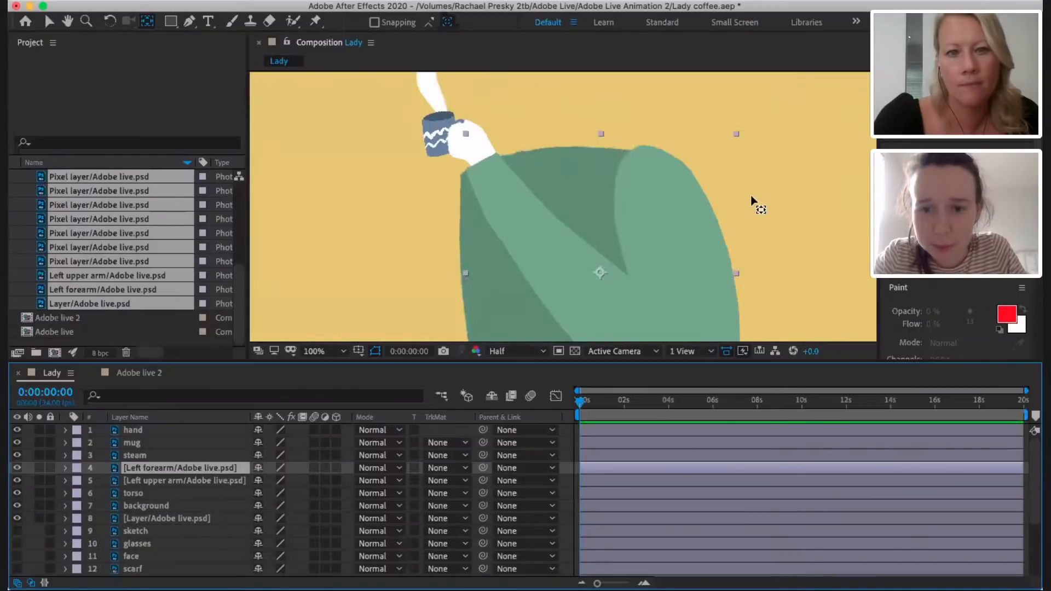
left_click(321, 351)
left_click(323, 222)
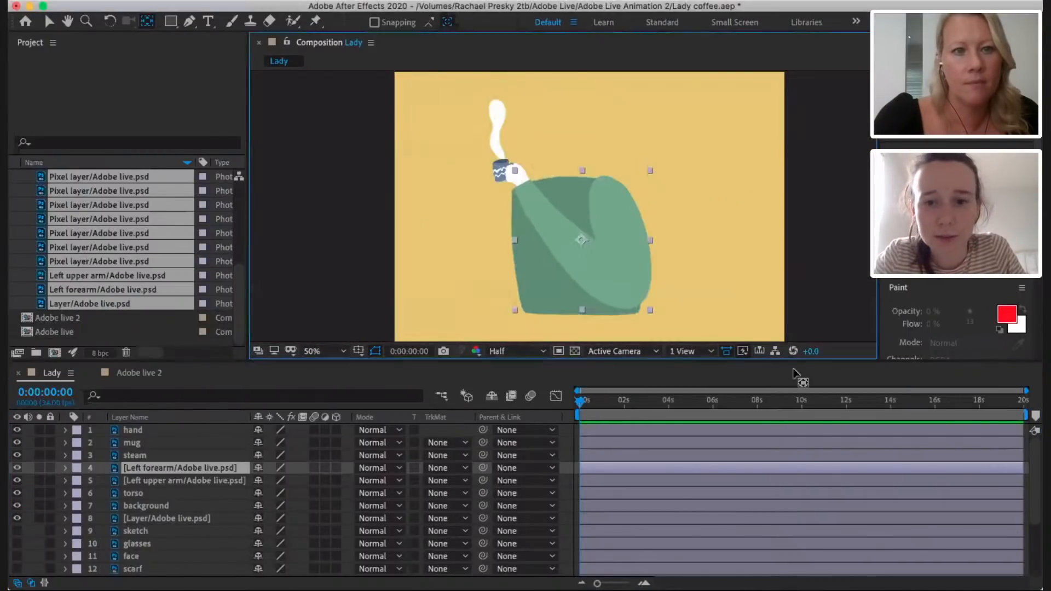
left_click_drag(621, 278, 632, 307)
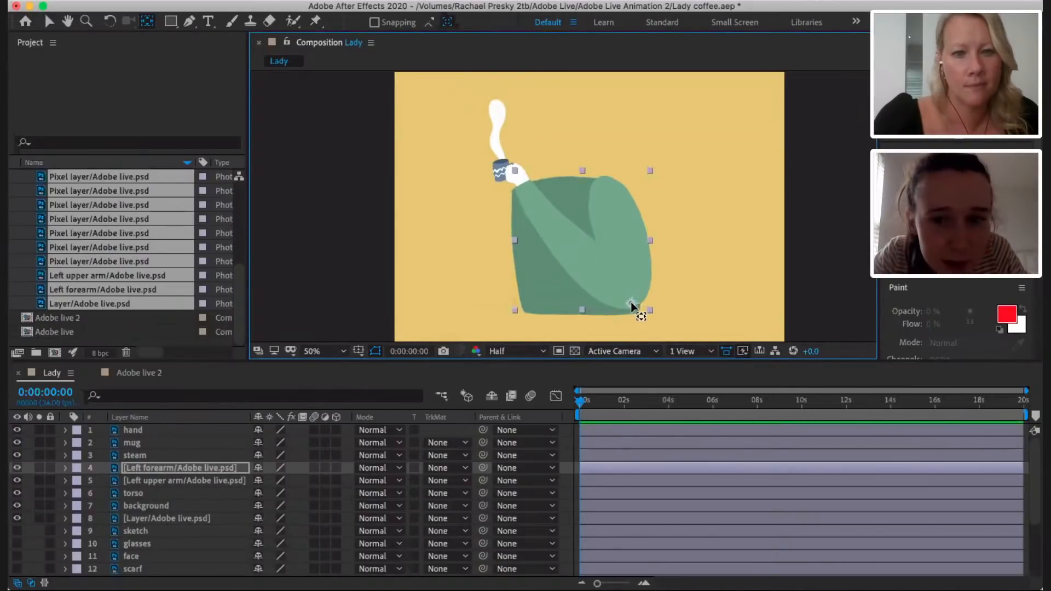
left_click(183, 430)
left_click(517, 179)
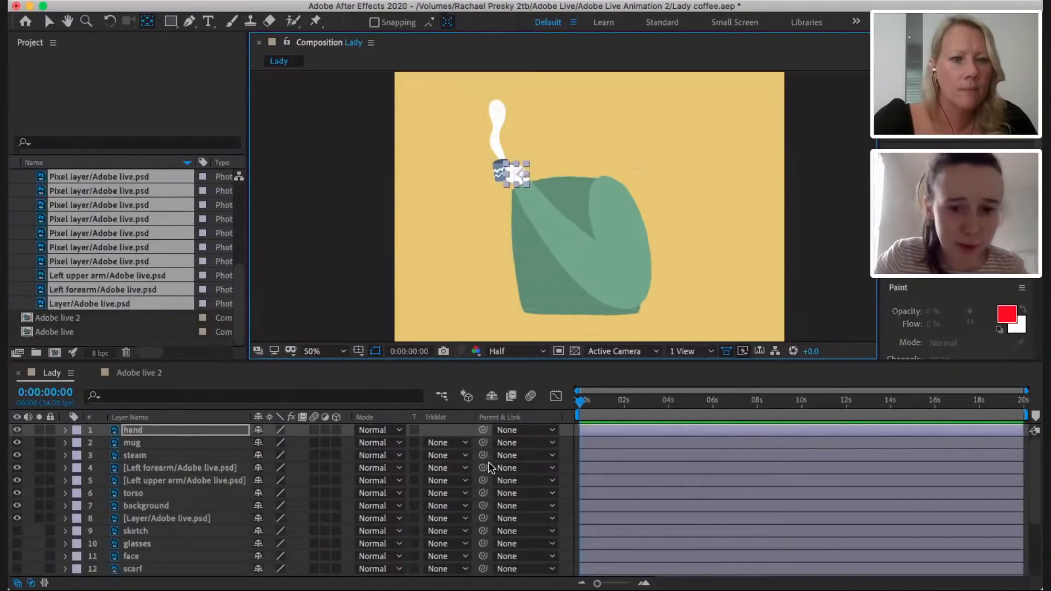
- Parent the left forearm to the left upper arm and the hand to the left forearm
left_click_drag(483, 469, 212, 480)
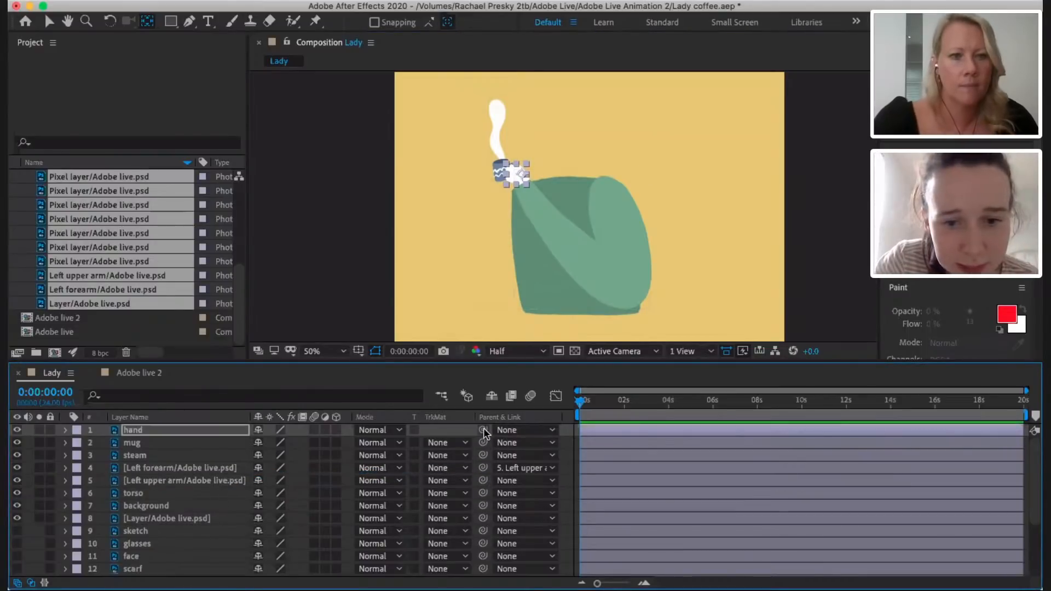
left_click_drag(484, 429, 190, 467)
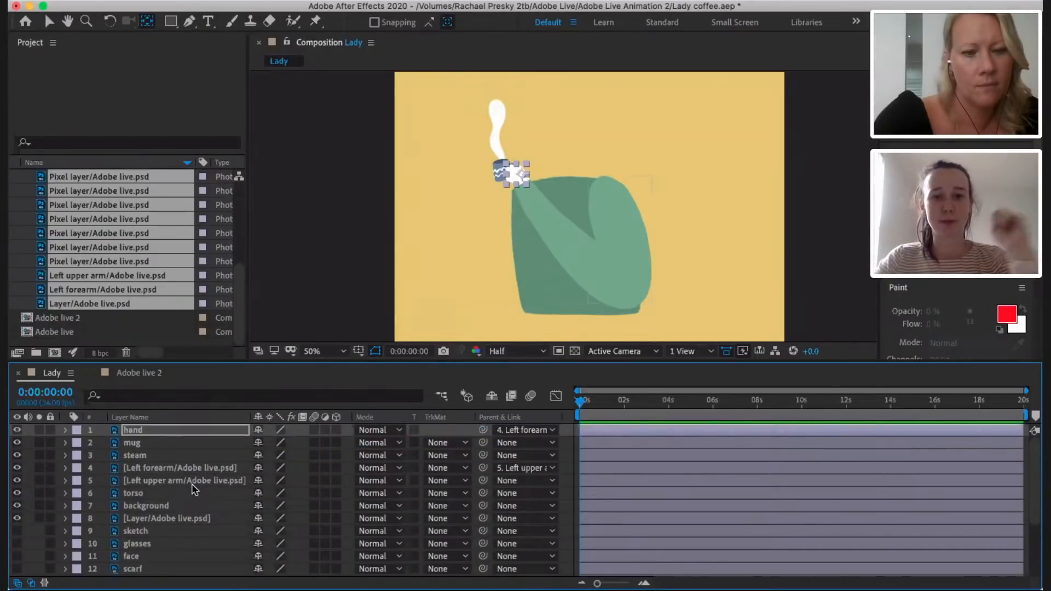
- Try moving the left upper arm to test the forearm and hand parenting, and undo the move
left_click(150, 479)
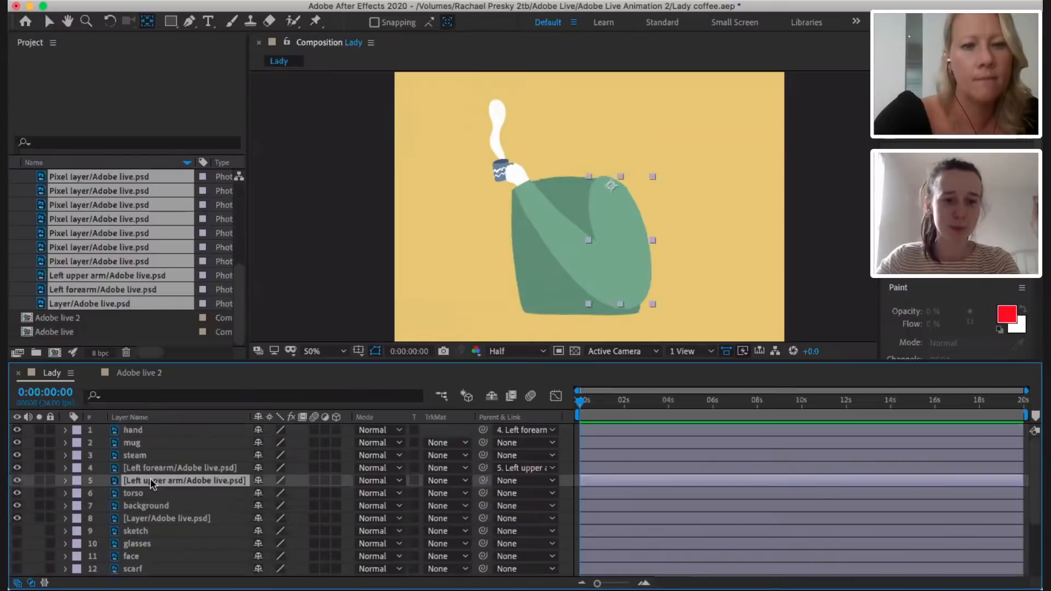
left_click(621, 214)
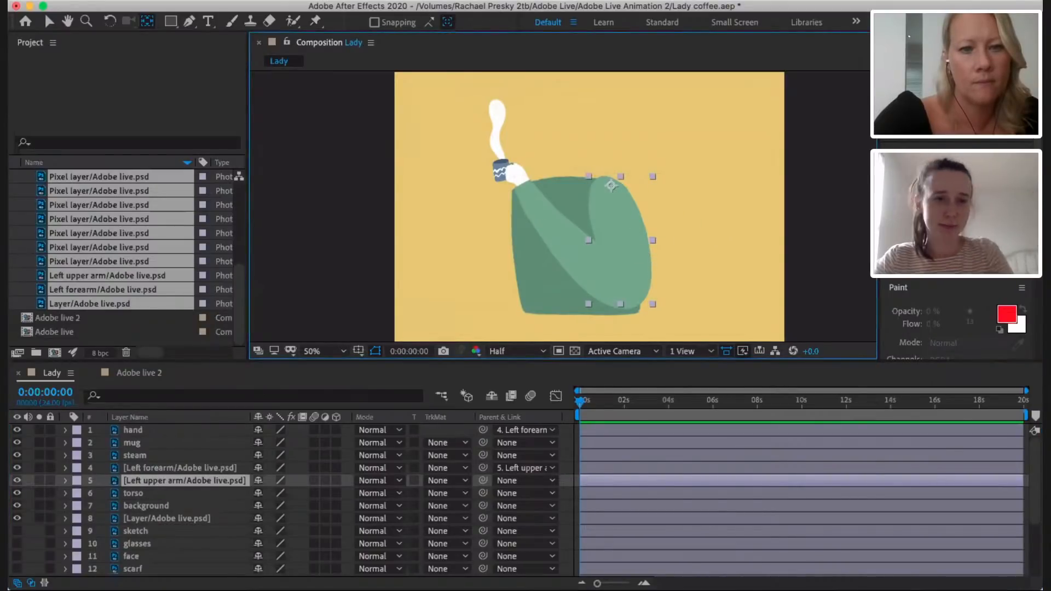
left_click(46, 23)
mouse_move(596, 259)
left_mouse_down()
mouse_move(703, 259)
mouse_move(573, 242)
mouse_move(618, 246)
mouse_move(637, 264)
mouse_move(615, 260)
left_mouse_up()
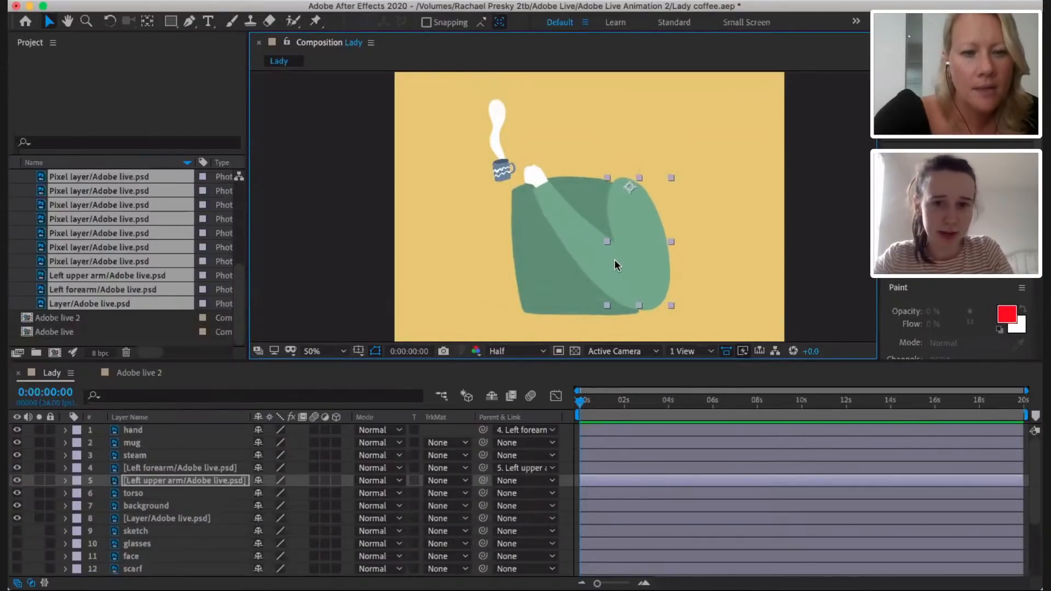
key("super+z")
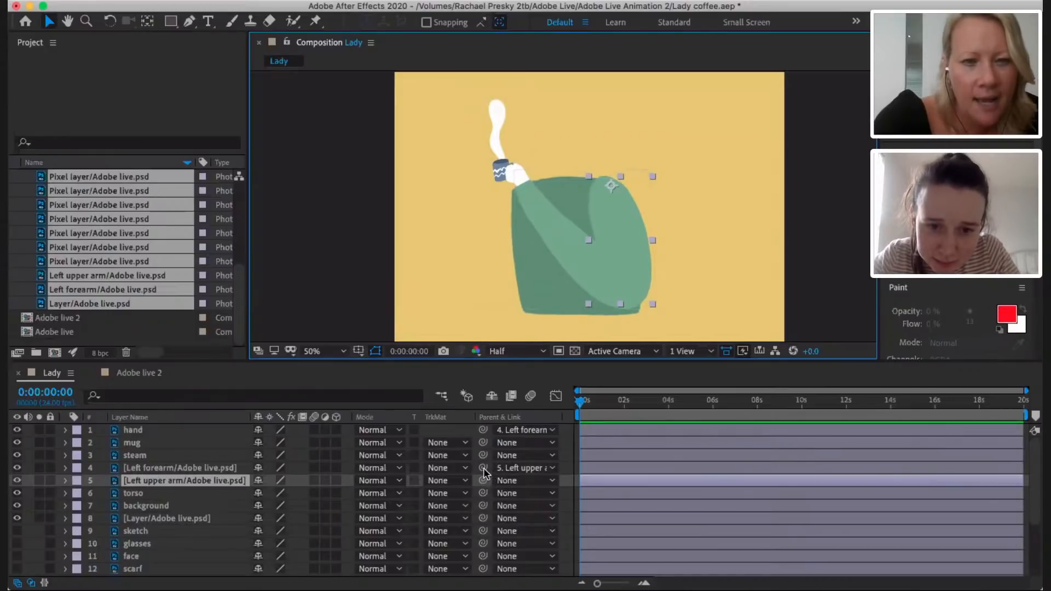
- Review the parent link and available parent layers for the left forearm without changing its parent
left_click_drag(483, 470, 339, 480)
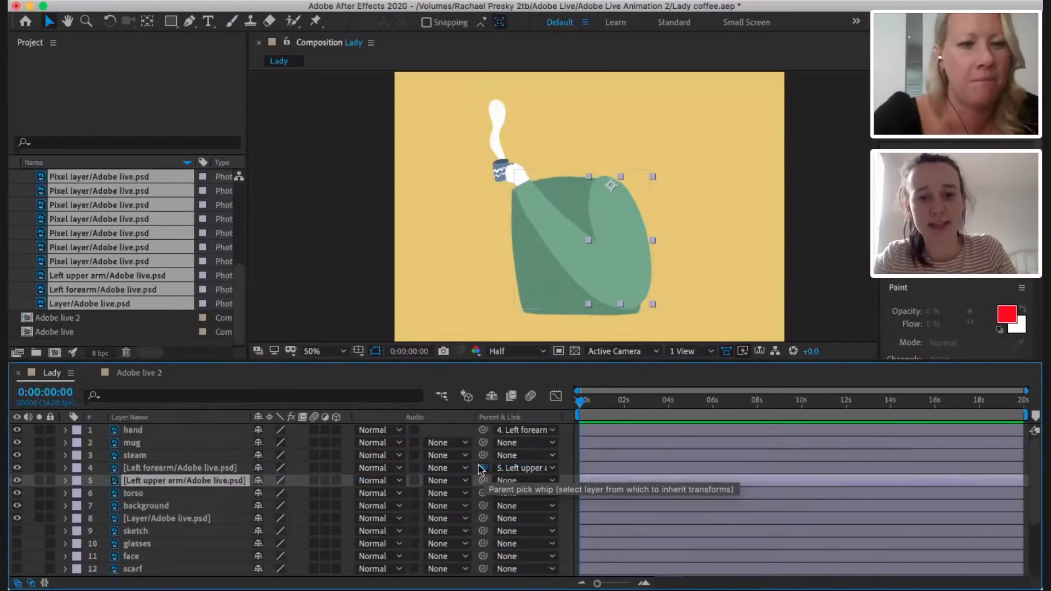
left_click(534, 468)
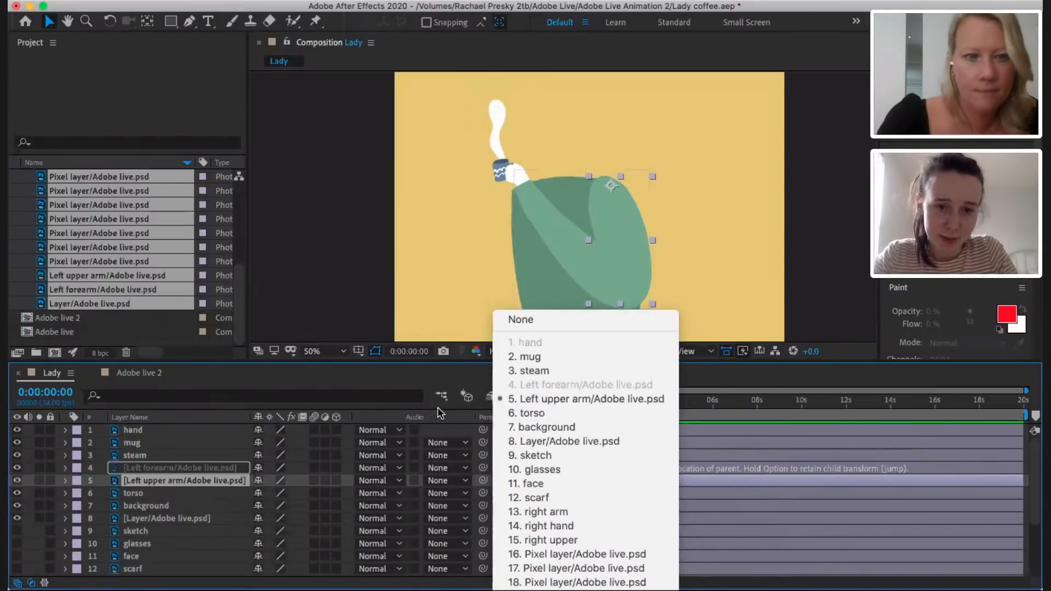
left_click(215, 454)
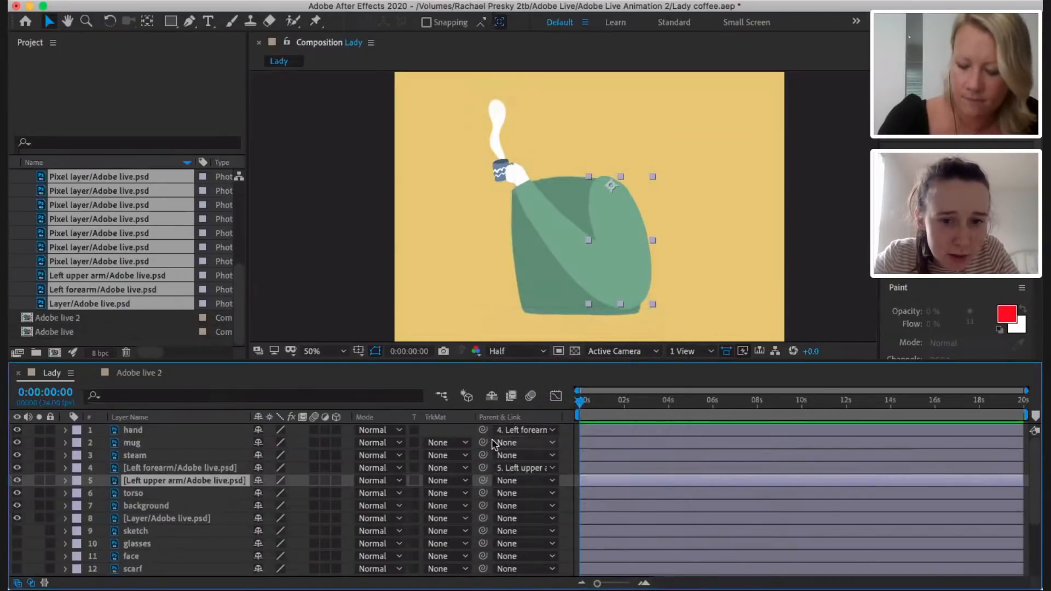
- Parent the mug to the hand and the steam to the mug, and place the steam layer above the mug
left_click_drag(483, 443, 241, 431)
left_click_drag(483, 455, 206, 437)
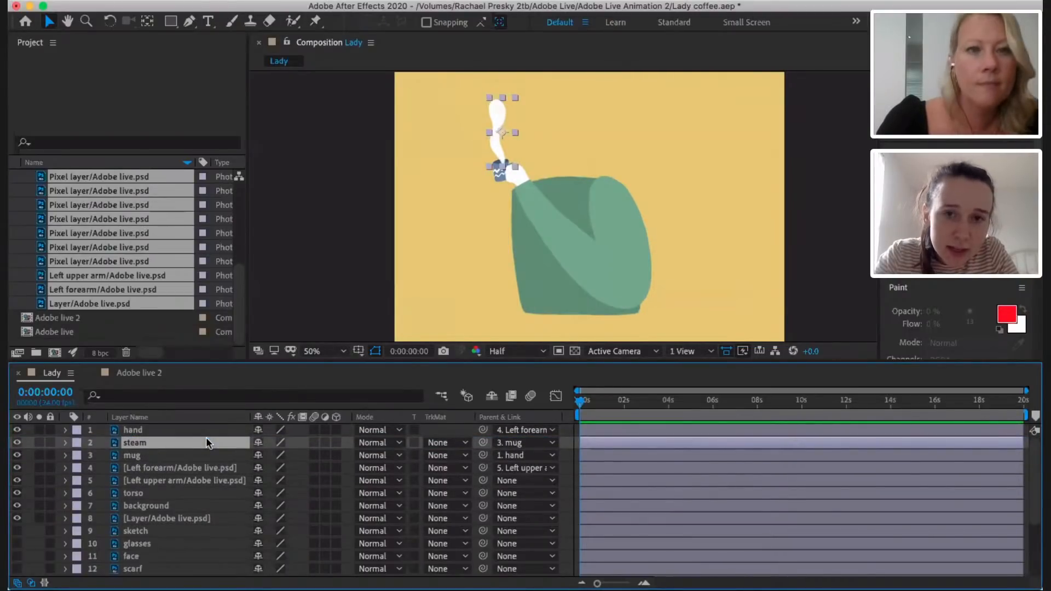
- Shorten the work area to end at about 5 seconds and set the current time to 0:00:05:00
left_click(216, 480)
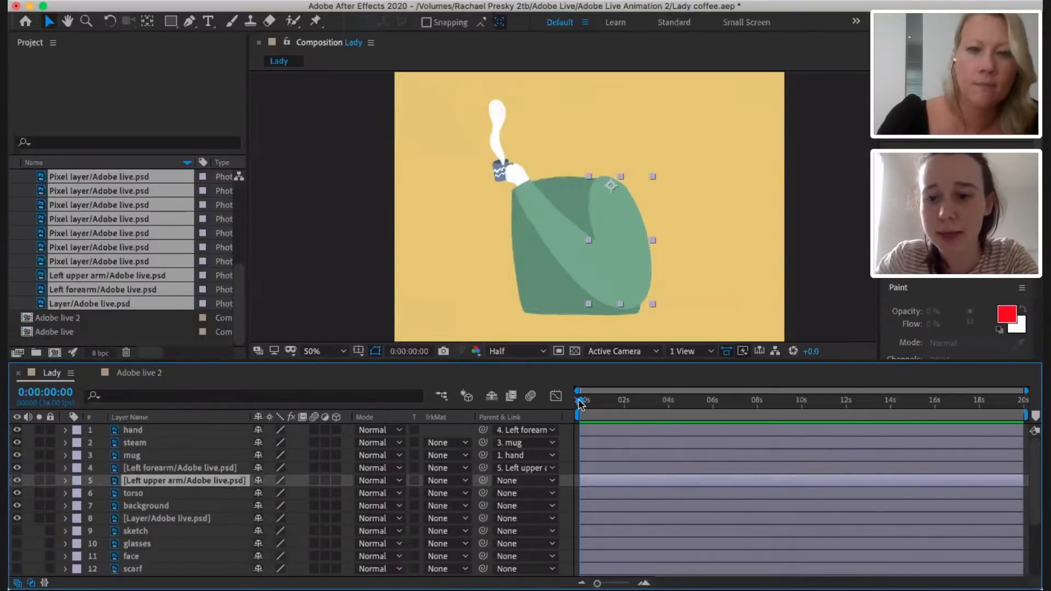
left_click_drag(1027, 416, 698, 414)
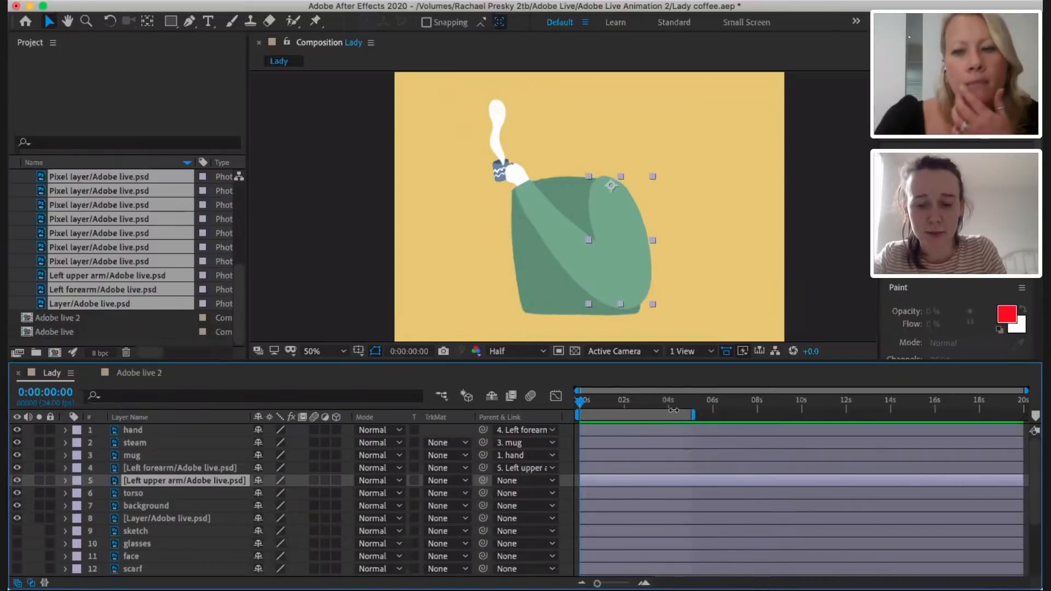
key("equal")
key("equal")
key("equal")
key("minus")
key("minus")
key("minus")
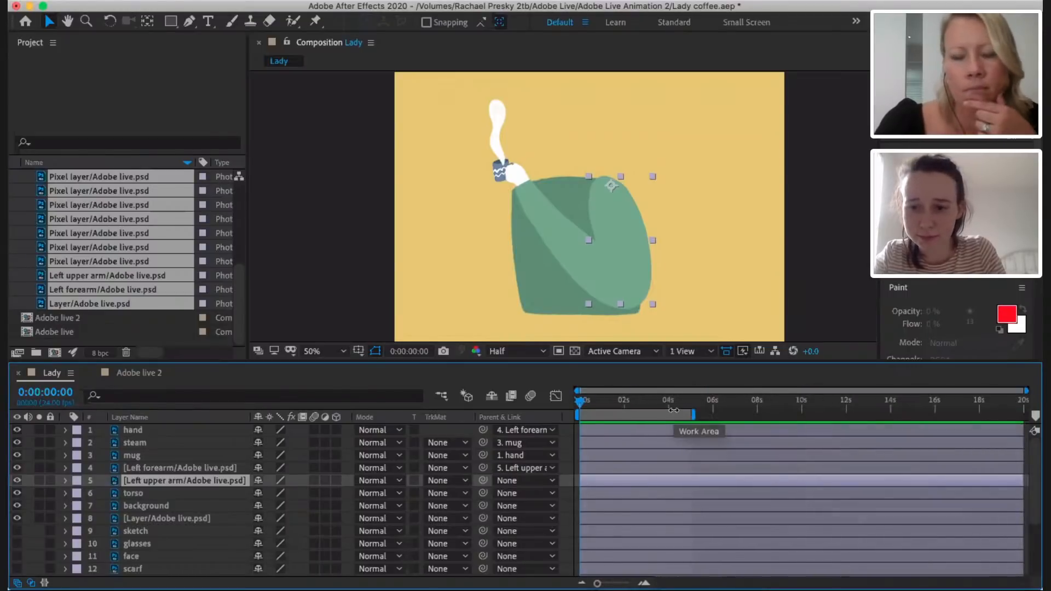
left_click(692, 401)
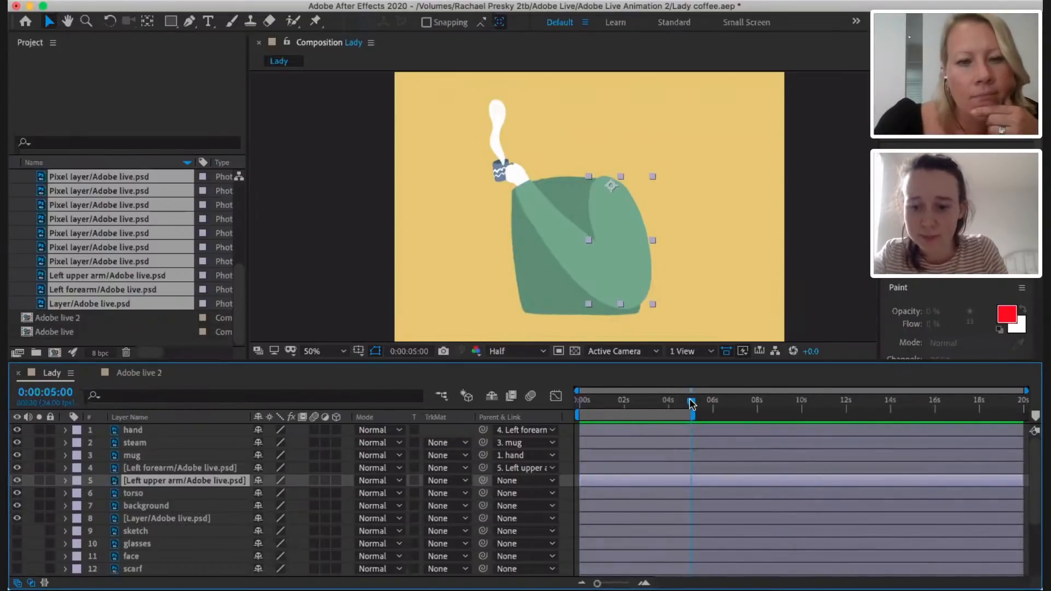
key("equal")
key("equal")
key("minus")
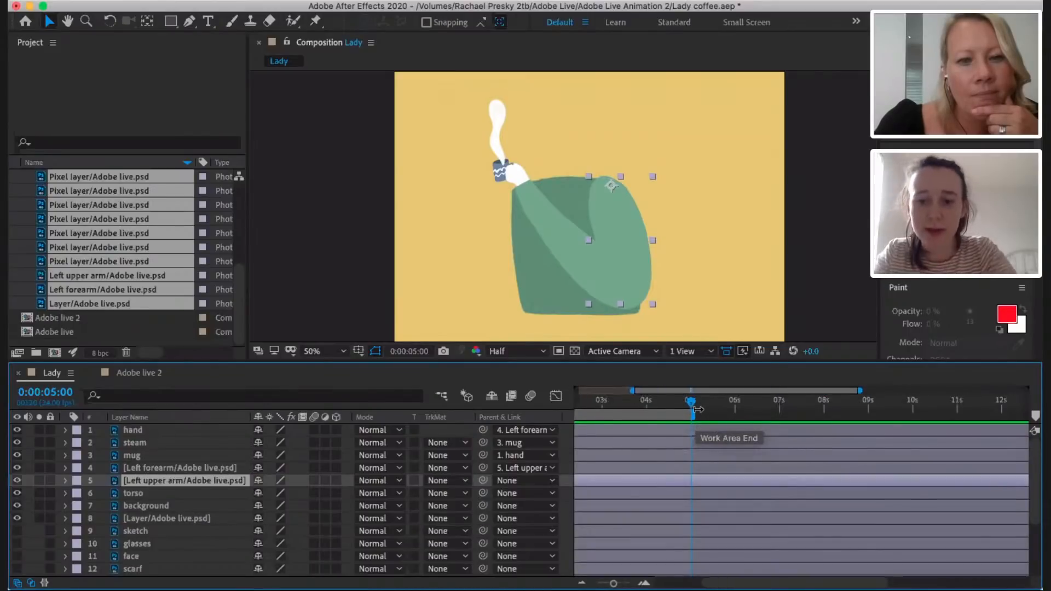
- Show the whole timeline, return the current time to 0:00:00:00 and look through the Lady composition's layer list
key("minus")
left_click(579, 402)
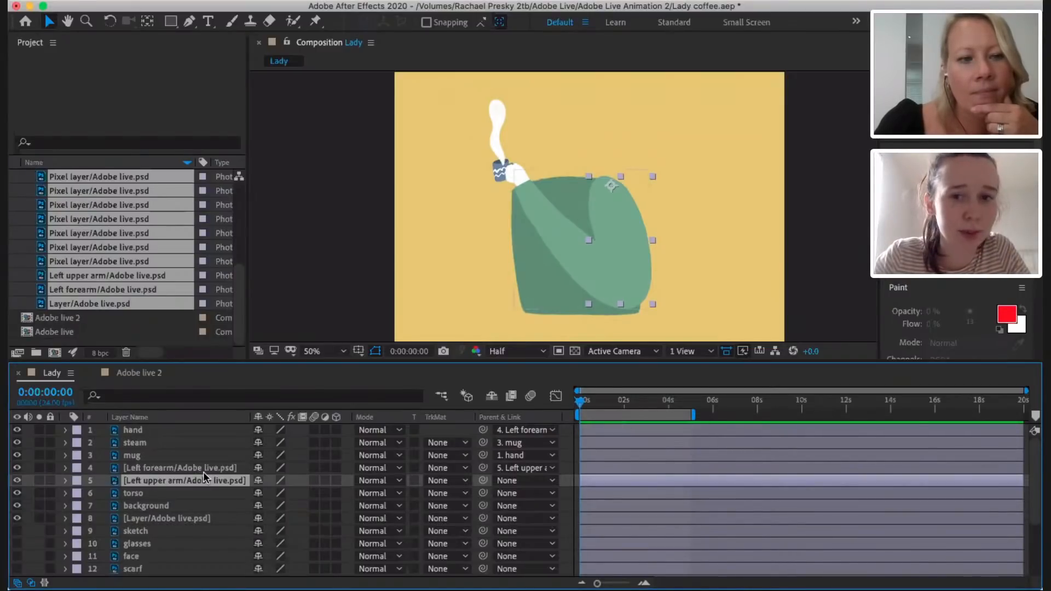
scroll(201, 476, "down", 7)
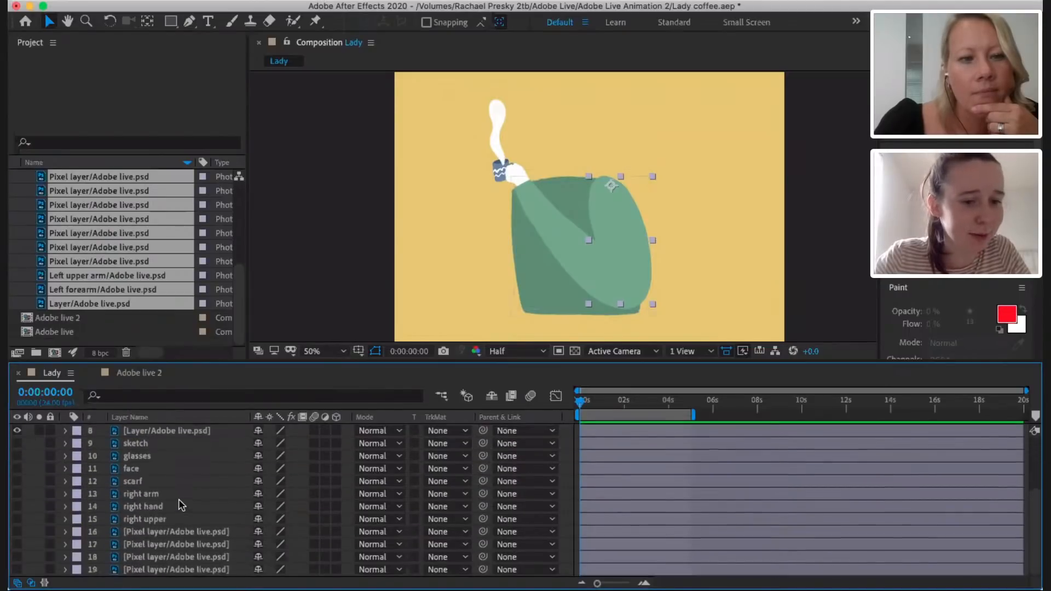
left_click(91, 558)
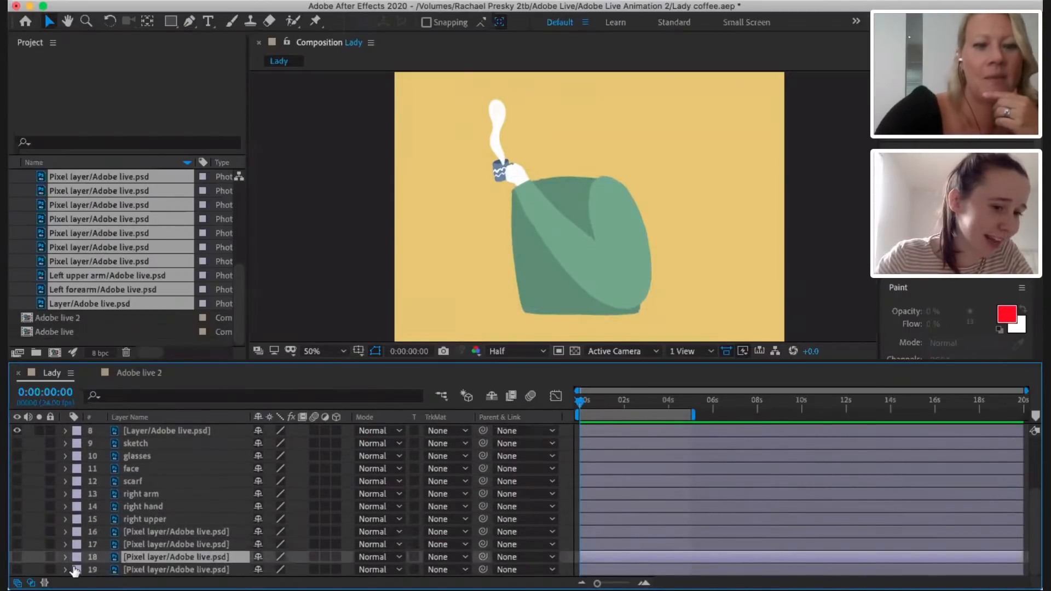
scroll(199, 498, "up", 4)
scroll(198, 498, "down", 4)
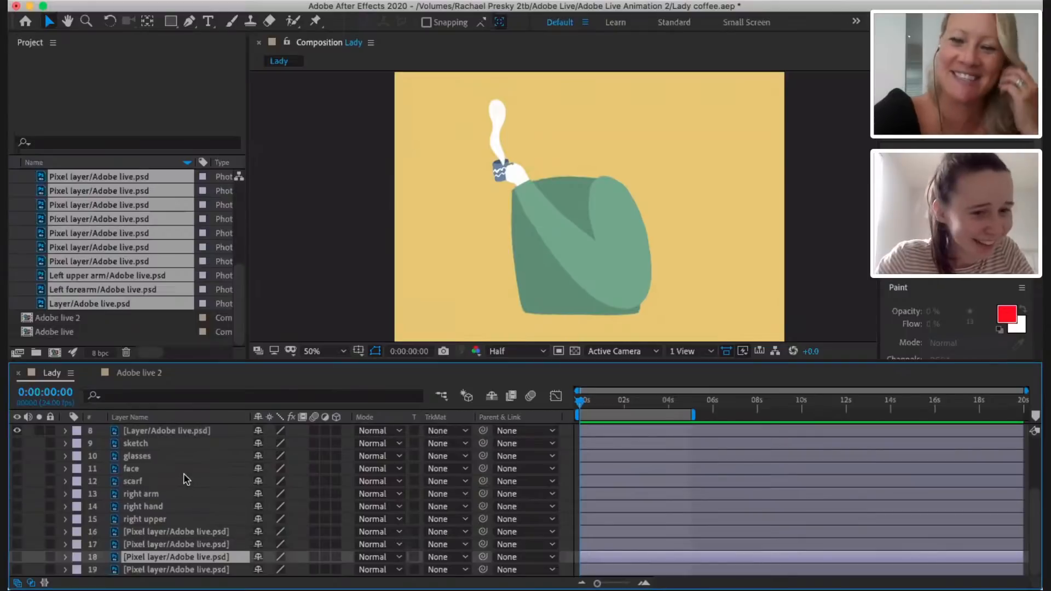
scroll(186, 480, "up", 8)
scroll(186, 480, "down", 8)
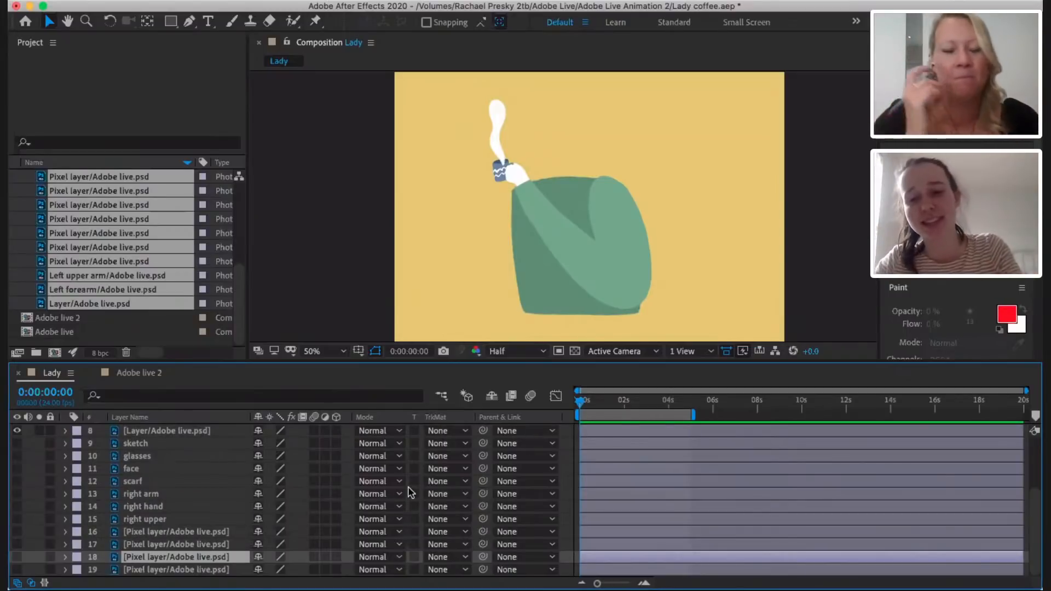
- Set starting Rotation keyframes at 0:00:02:00 on the hand, left forearm and left upper arm layers
left_click_drag(582, 403, 627, 403)
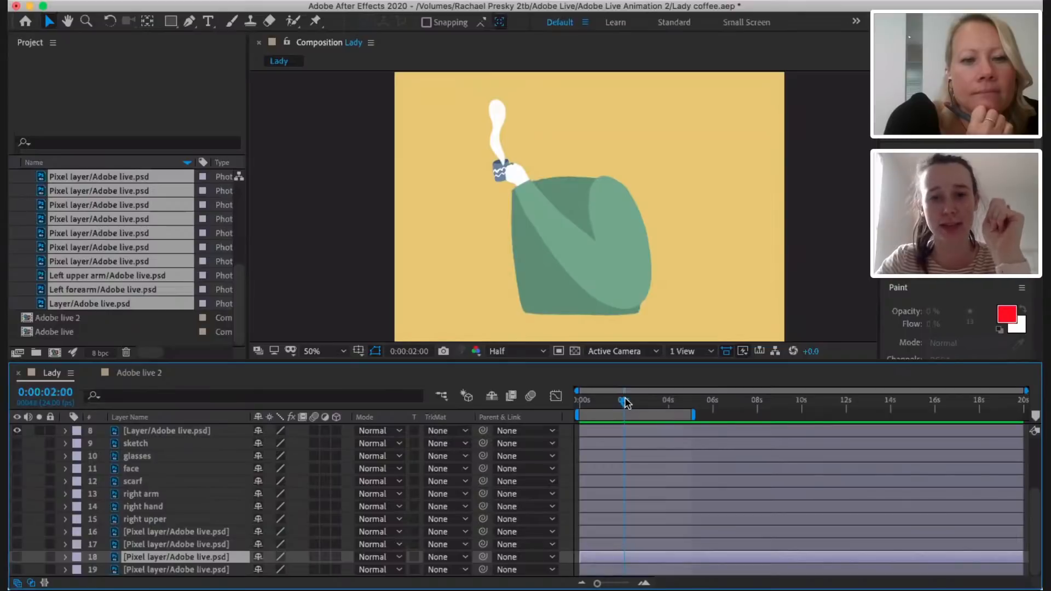
scroll(243, 502, "up", 5)
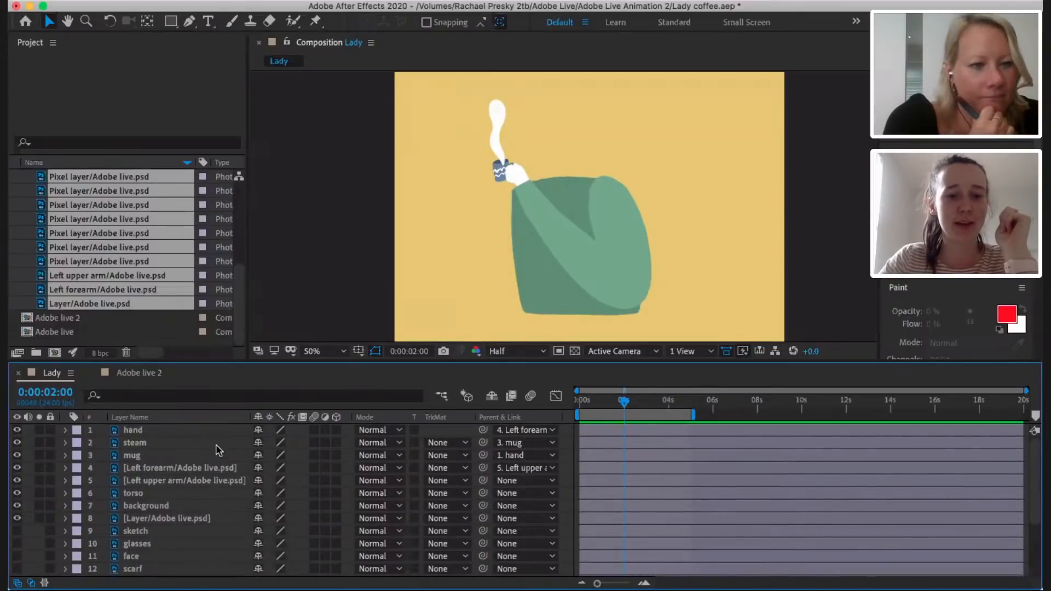
left_click(201, 484)
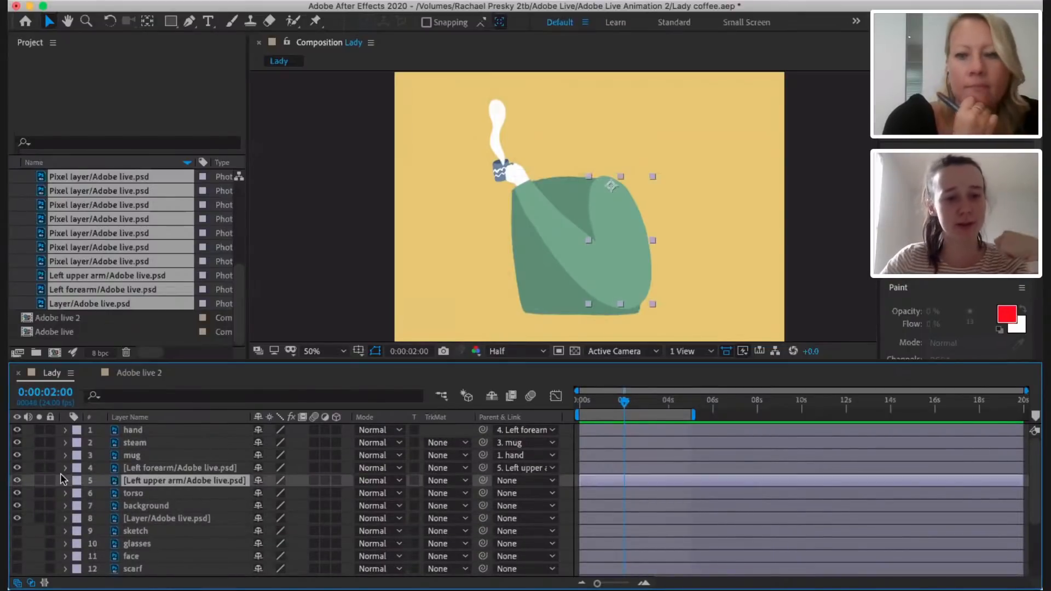
left_click(196, 468, "shift")
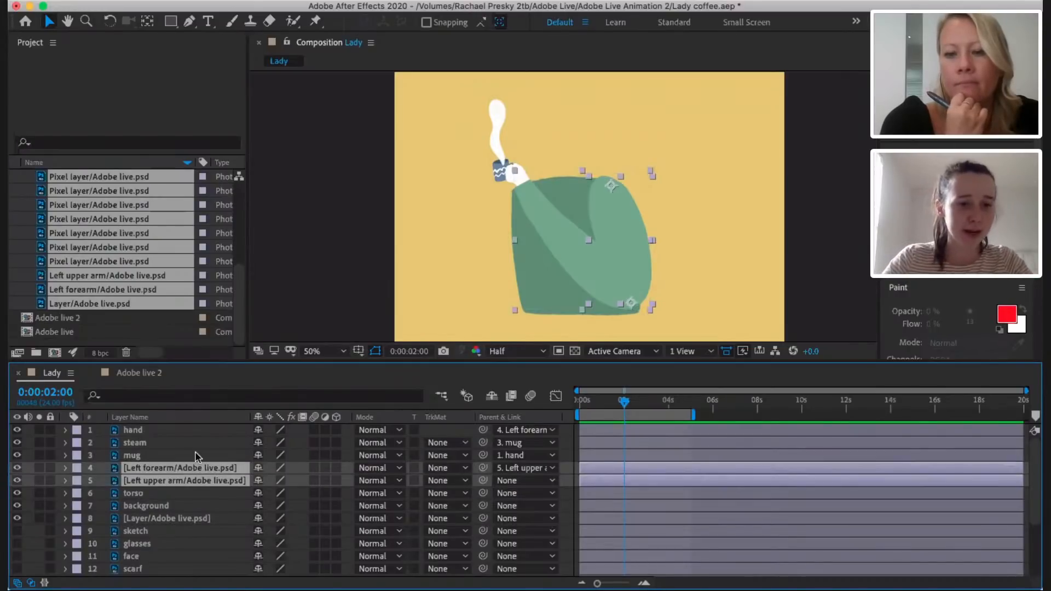
left_click(176, 427, "super")
key("p")
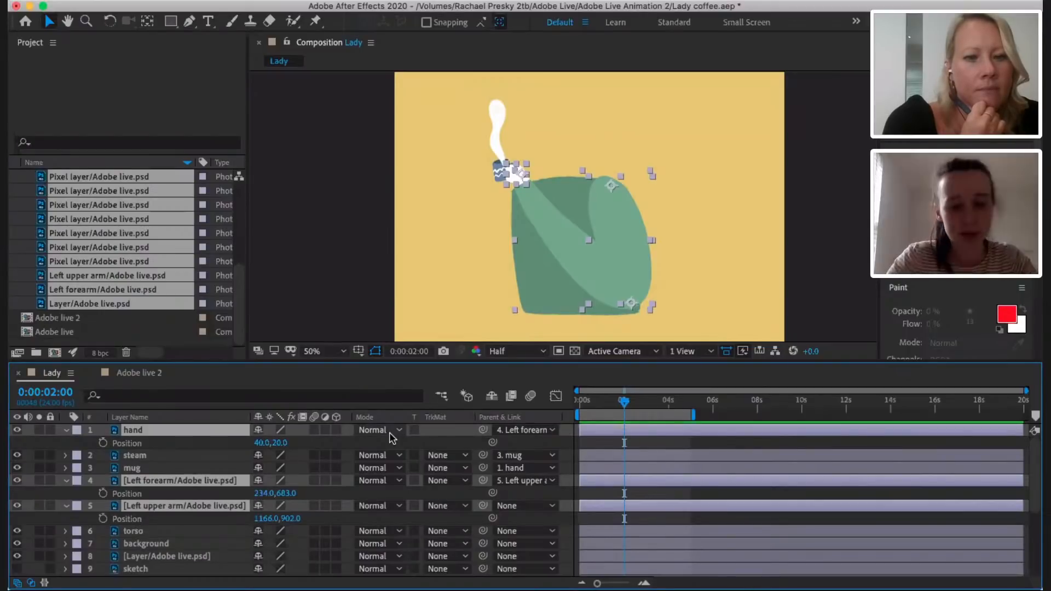
key("r")
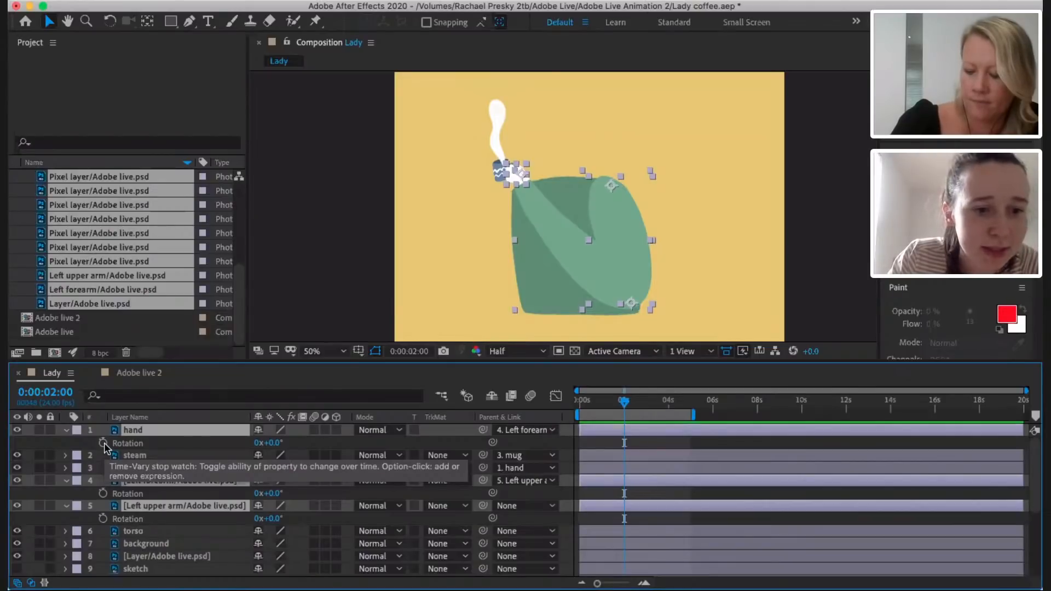
left_click(103, 442)
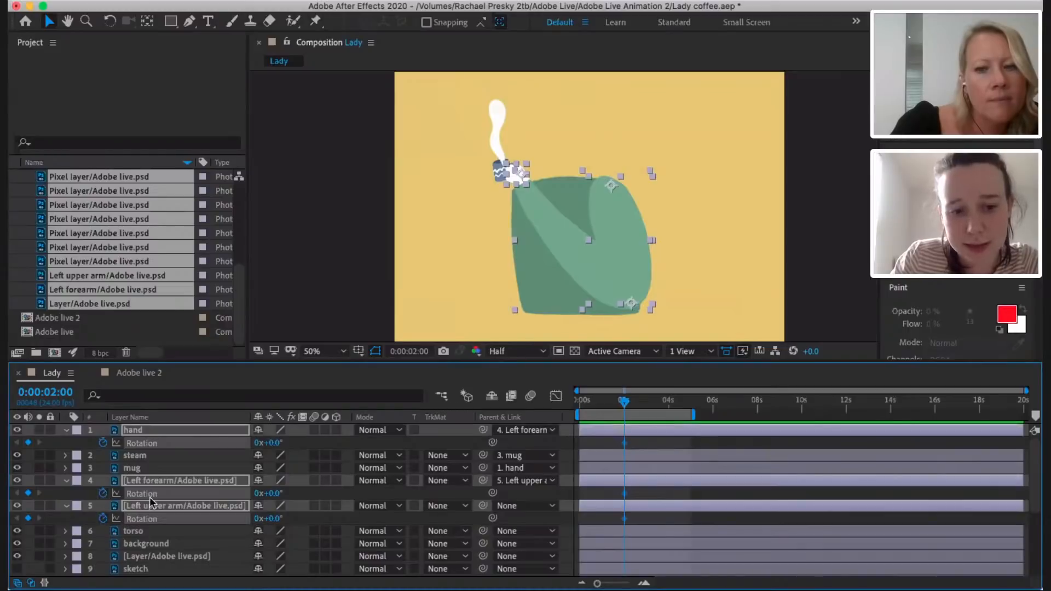
left_click(605, 493)
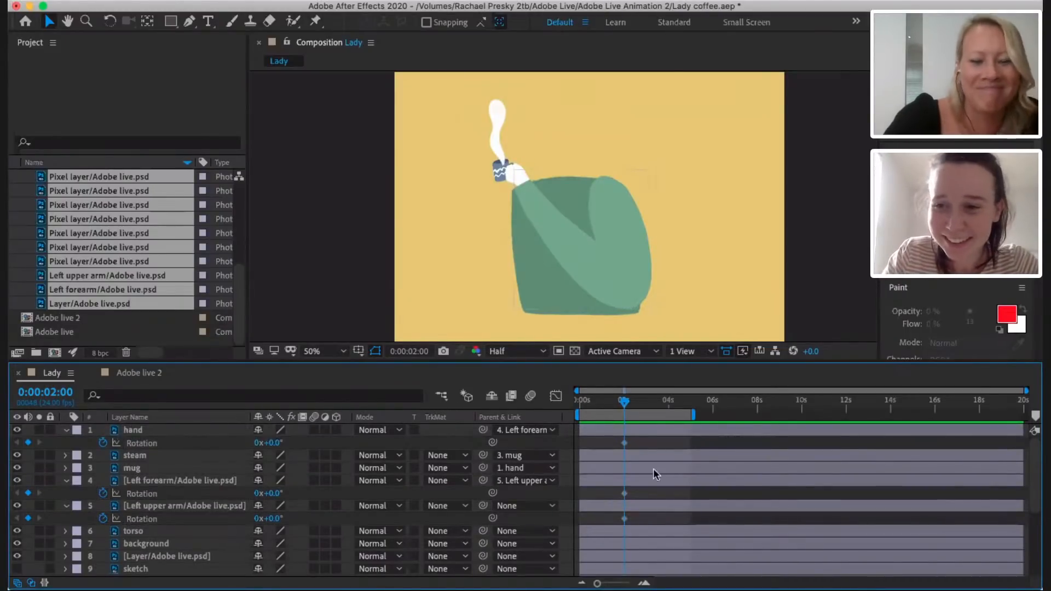
- Move the current time to 0:00:00:00 and activate the Rotation tool with the left upper arm layer selected
left_click_drag(624, 401, 582, 404)
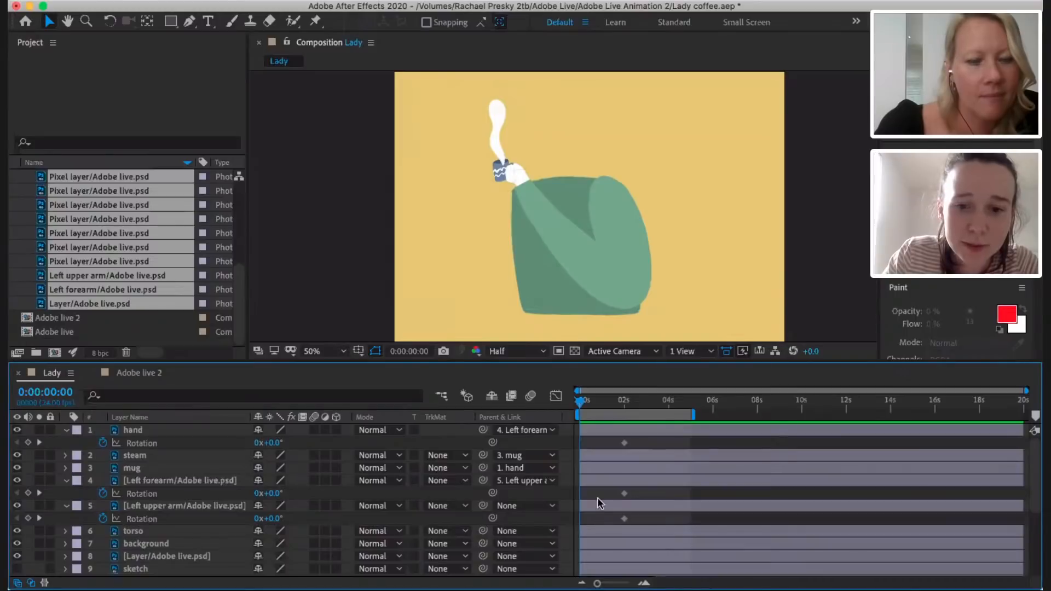
left_click_drag(625, 403, 579, 411)
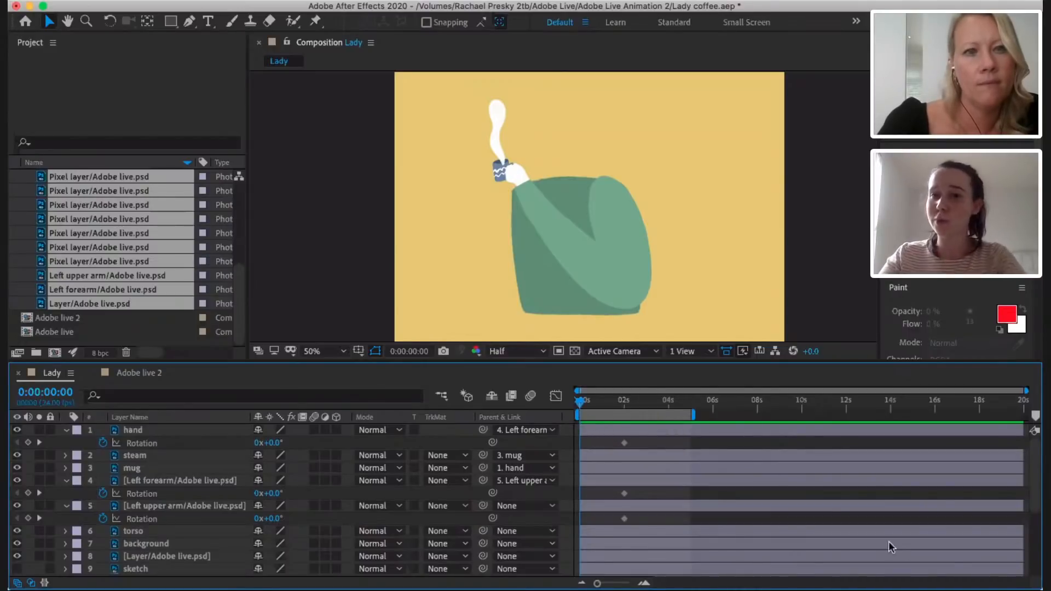
left_click(610, 219)
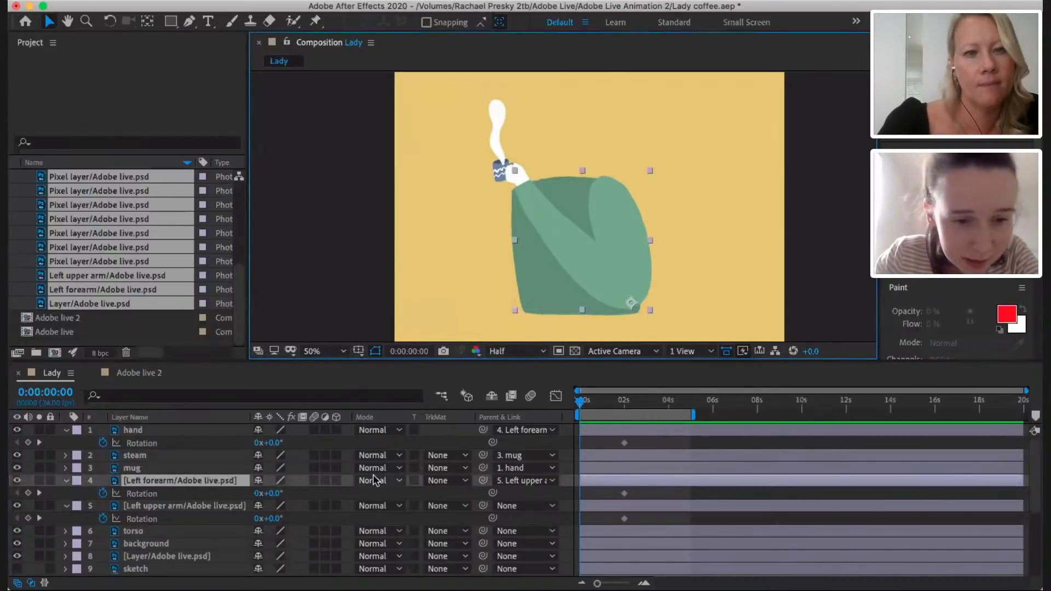
left_click(185, 505)
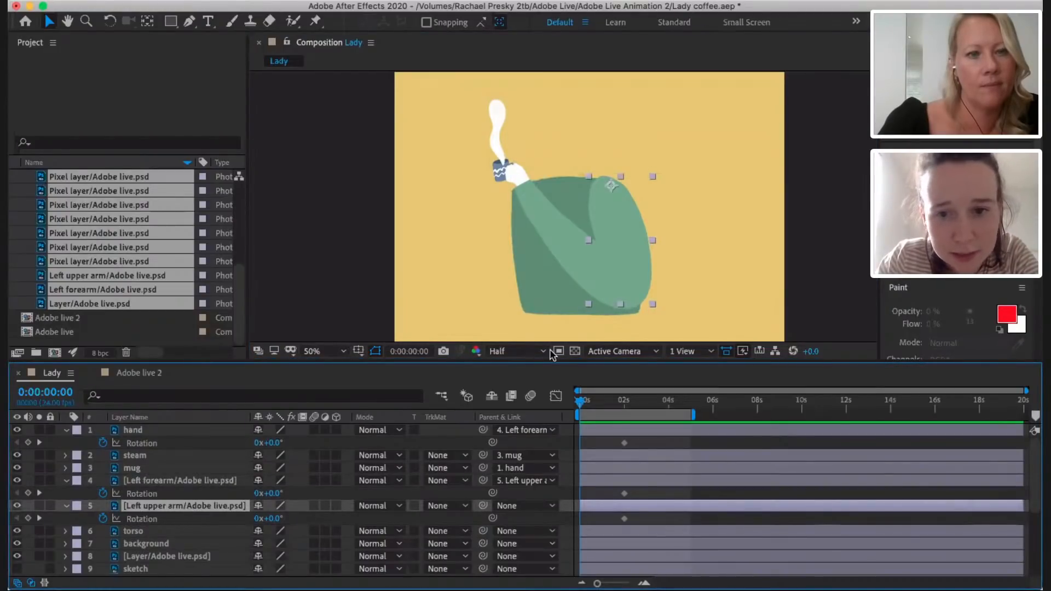
key("w")
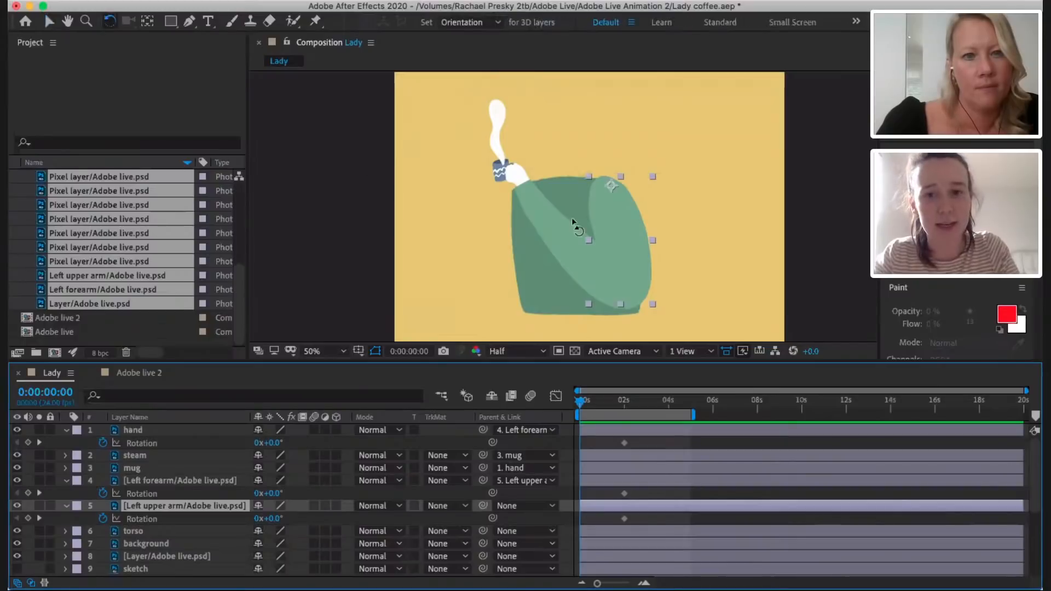
left_click(681, 287)
left_click_drag(680, 288, 679, 293)
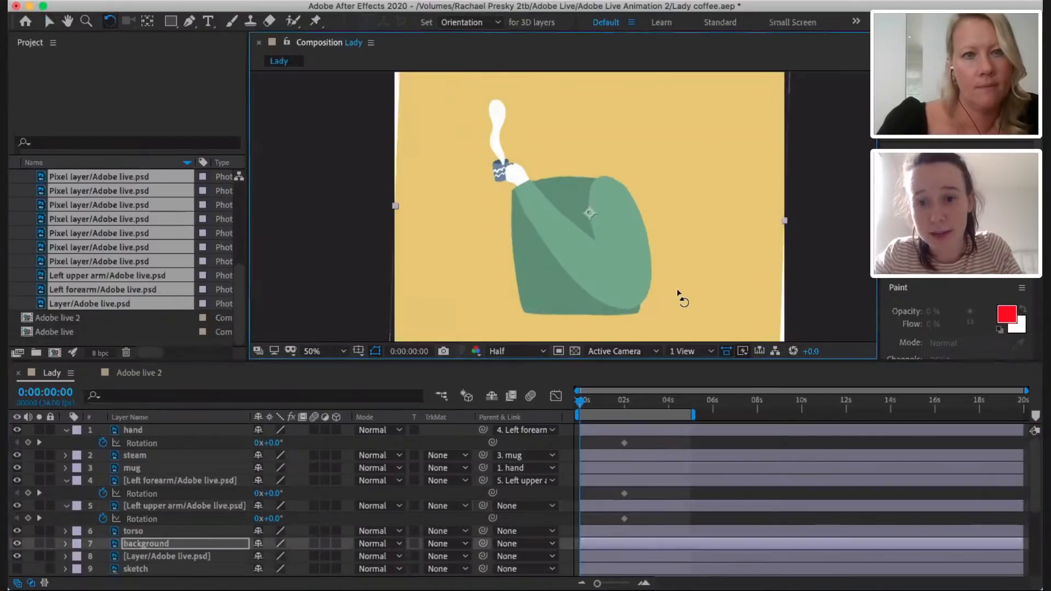
key("super+z")
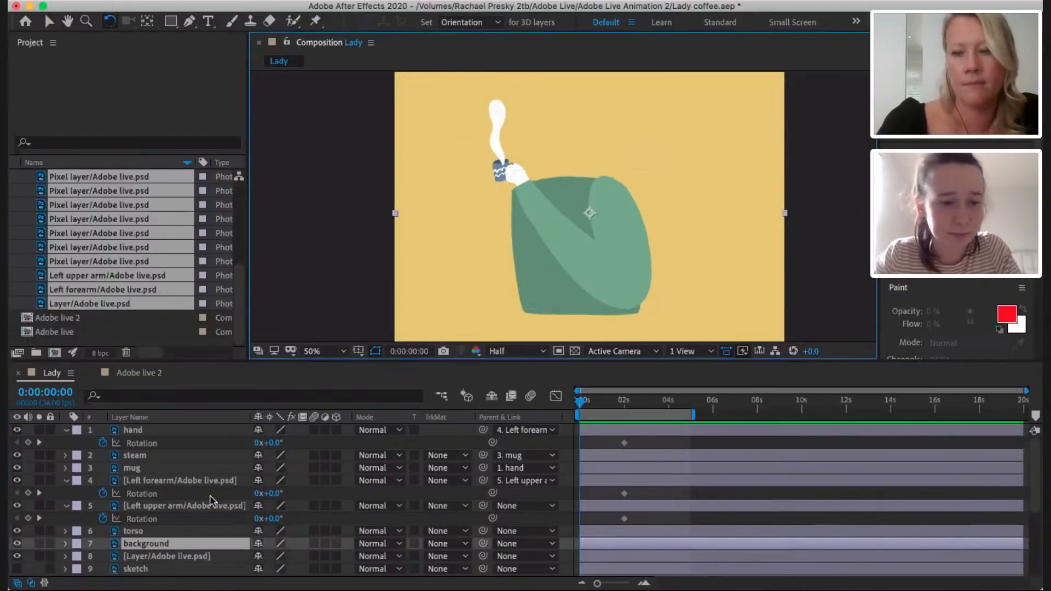
- Lock the background layer so it cannot be selected in the composition
scroll(214, 500, "down", 5)
scroll(213, 501, "up", 3)
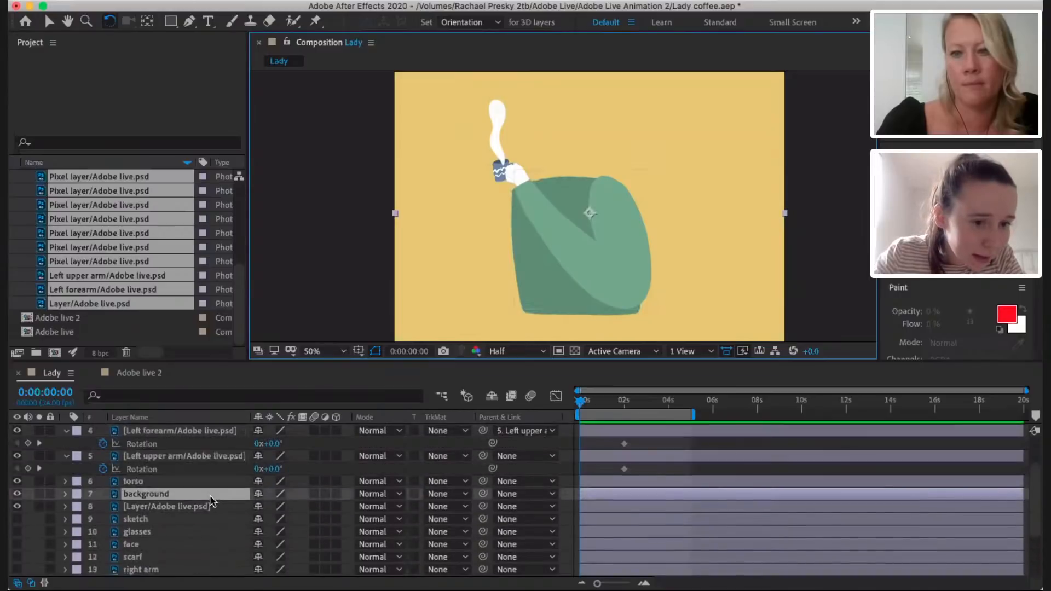
left_click(51, 494)
scroll(114, 517, "up", 3)
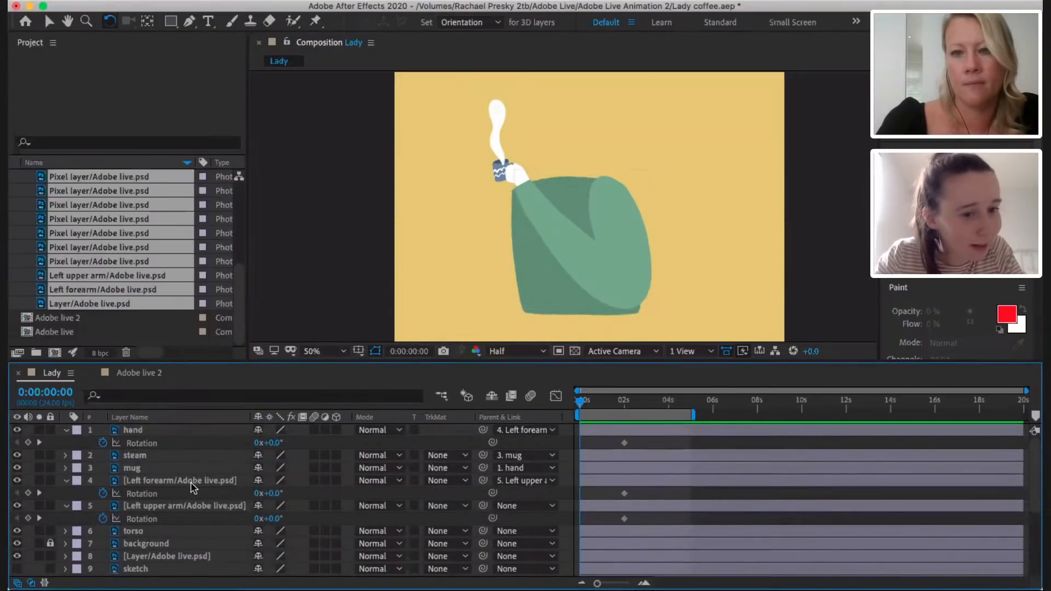
- Rotate the left upper arm to about -10.8° at 0:00:00:00
left_click(186, 504)
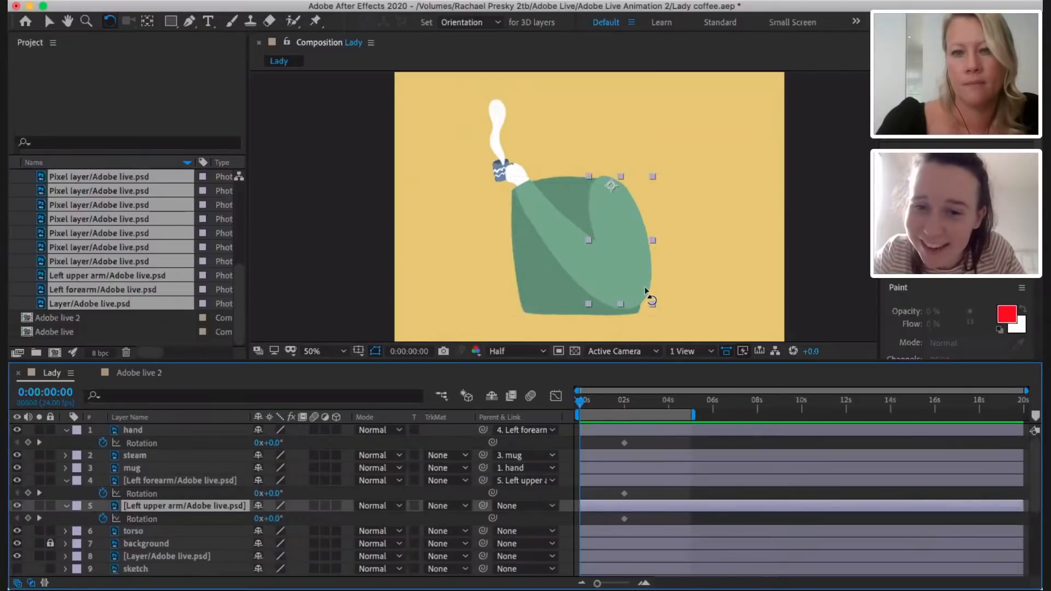
left_click_drag(646, 293, 663, 288)
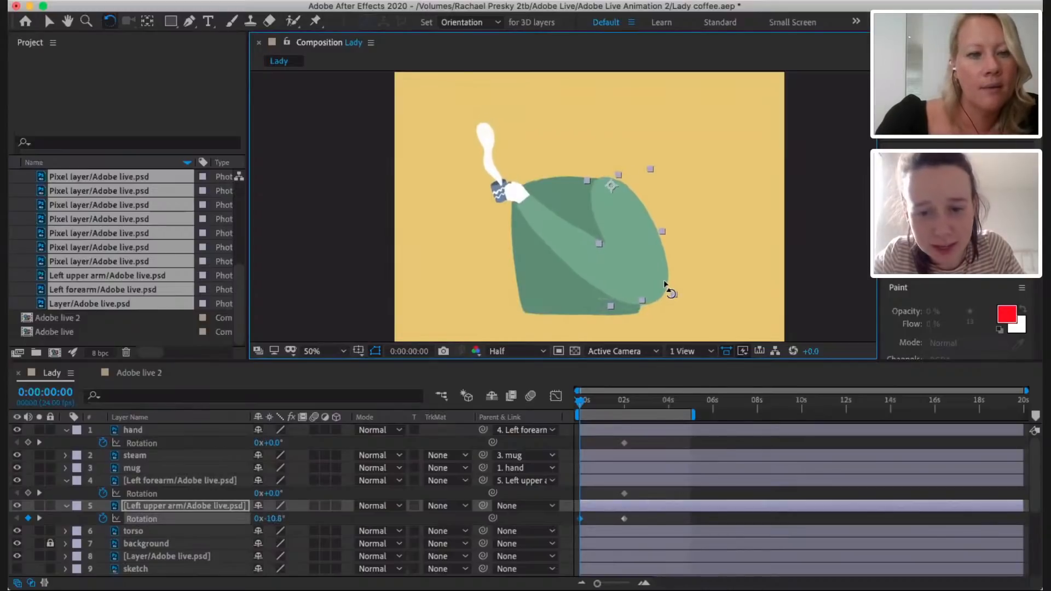
- Try rotating the left forearm to about -32.2° and the upper arm to about -10.2°, and undo both rotations
left_click(218, 482)
left_click_drag(543, 218, 515, 294)
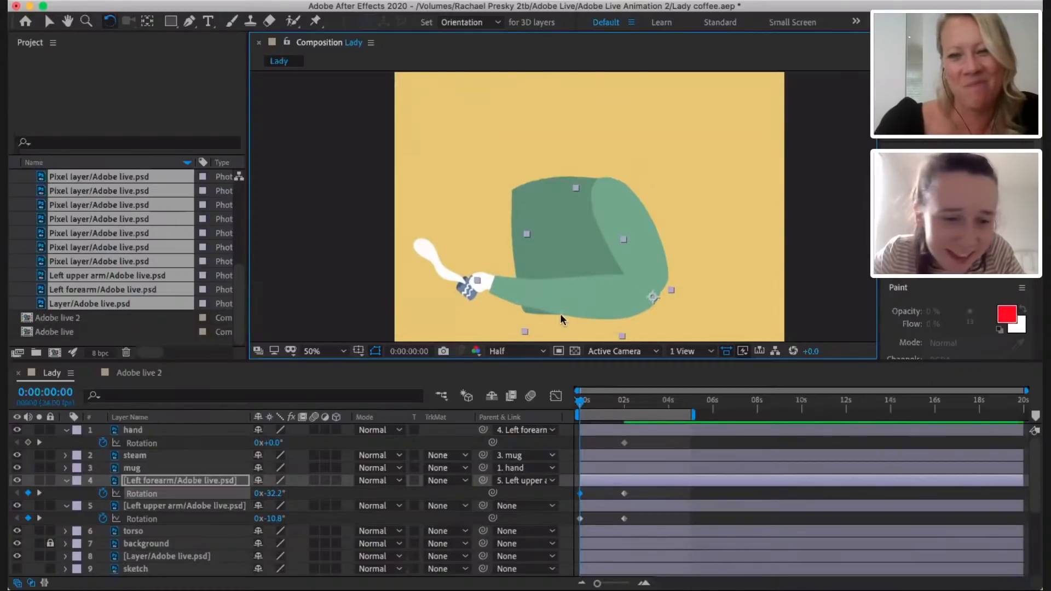
left_click(192, 506)
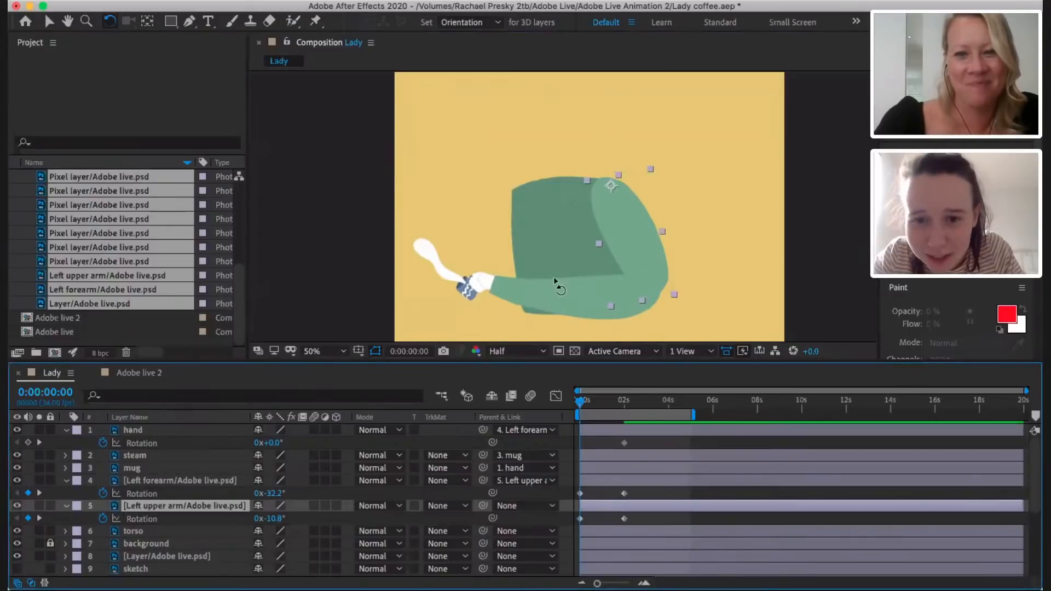
mouse_move(649, 261)
left_mouse_down()
mouse_move(640, 268)
mouse_move(649, 258)
left_mouse_up()
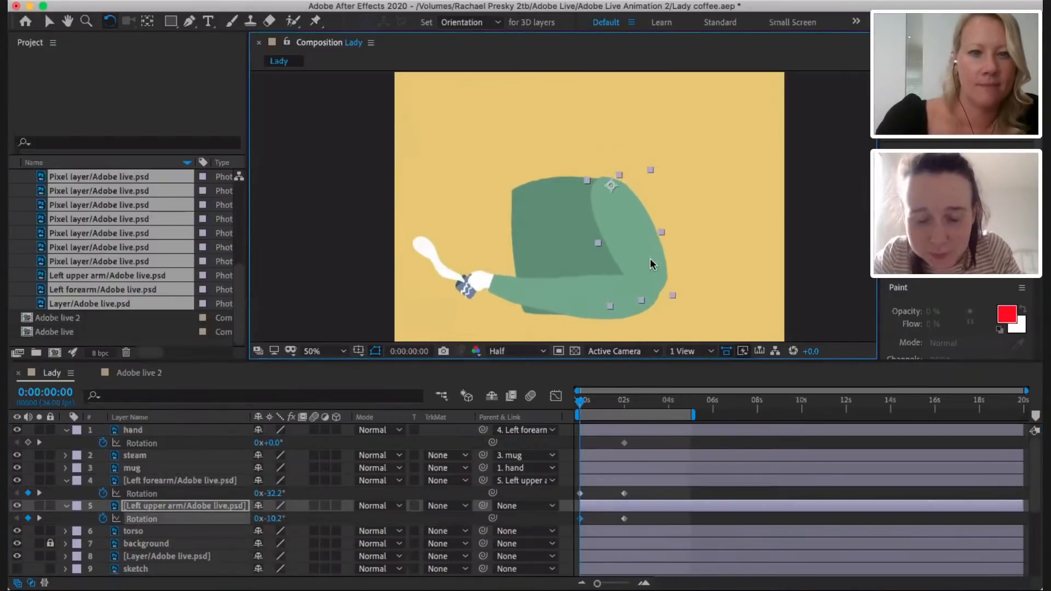
left_click(565, 302)
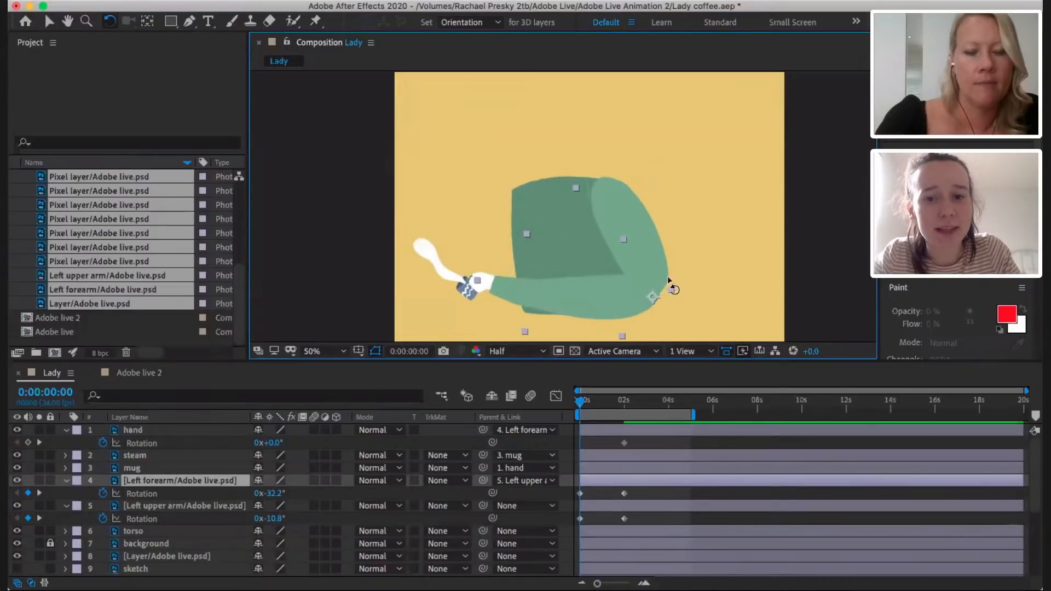
key("super+z")
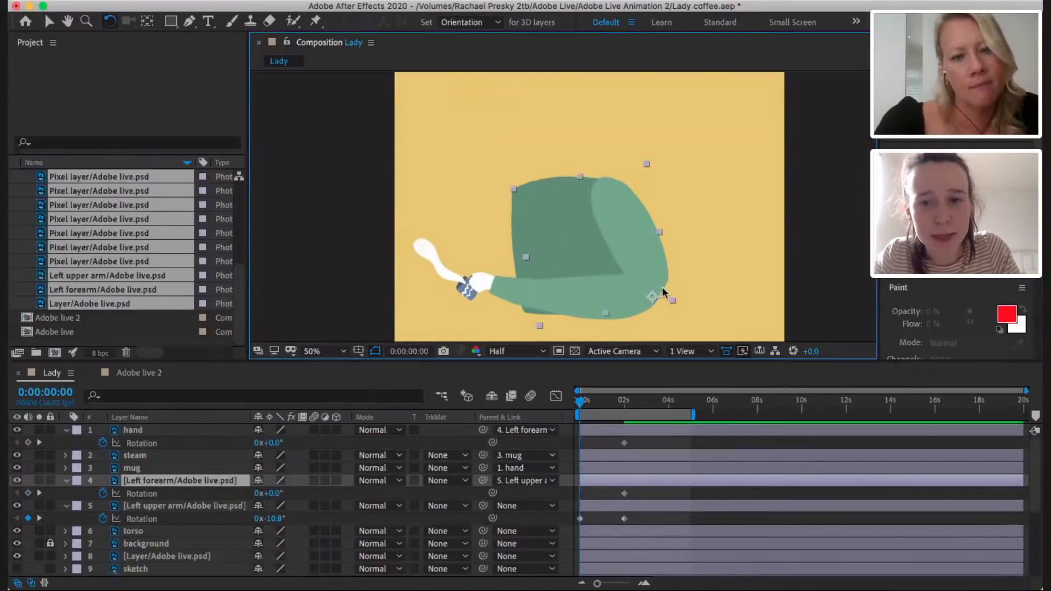
- Move the left forearm's anchor point slightly higher at the elbow and rotate the forearm to about -30.8° at 0:00:00:00
left_click(146, 21)
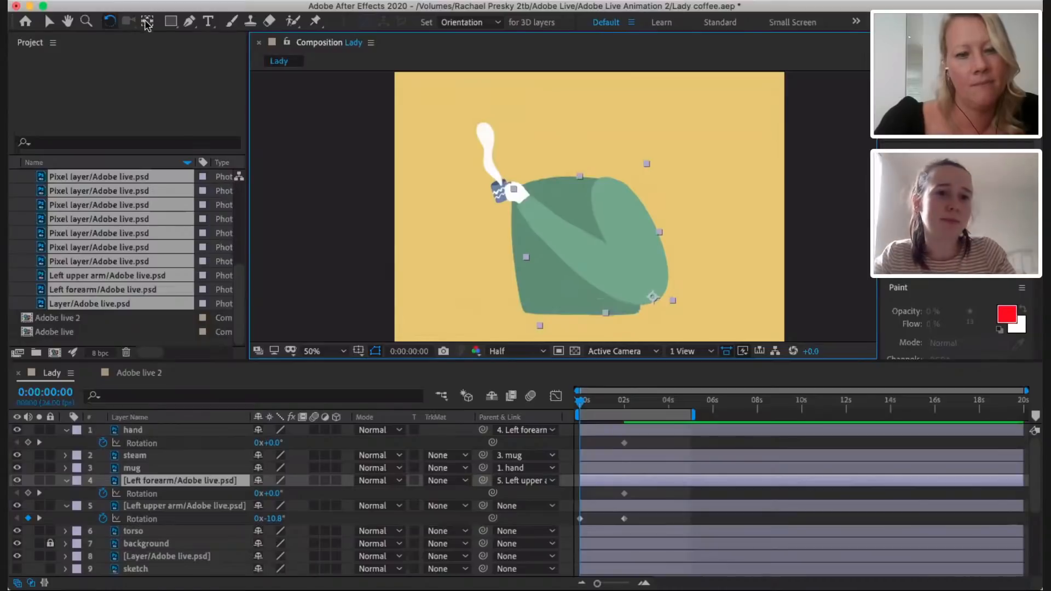
left_click_drag(654, 294, 658, 289)
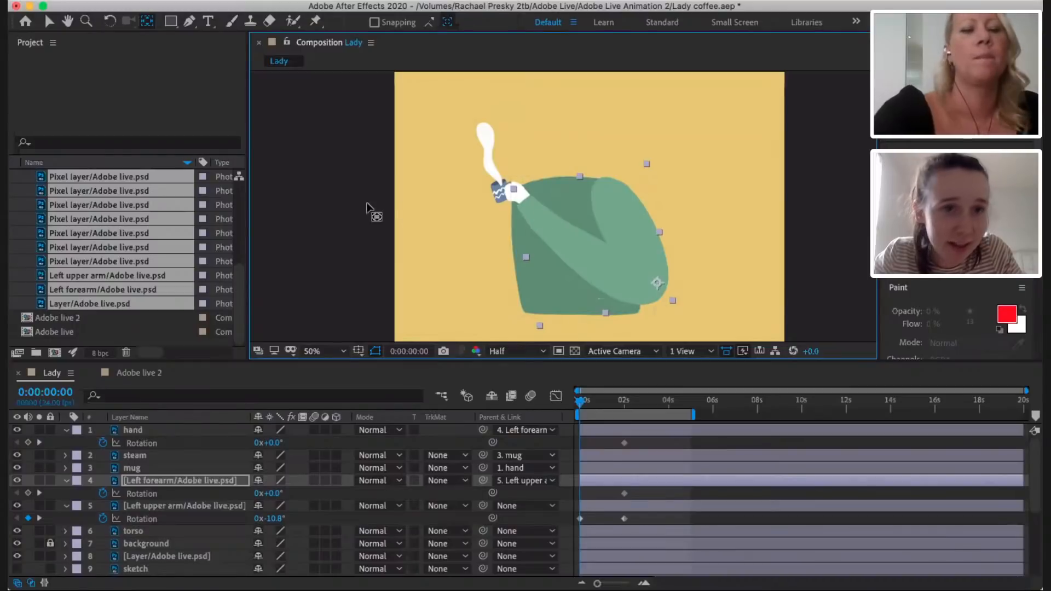
left_click(165, 484)
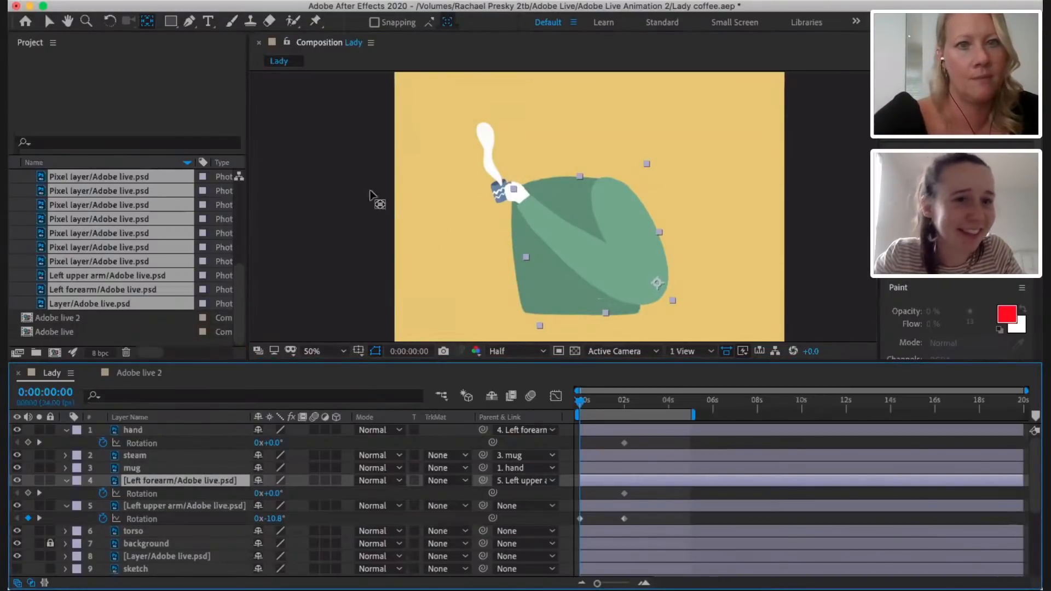
key("w")
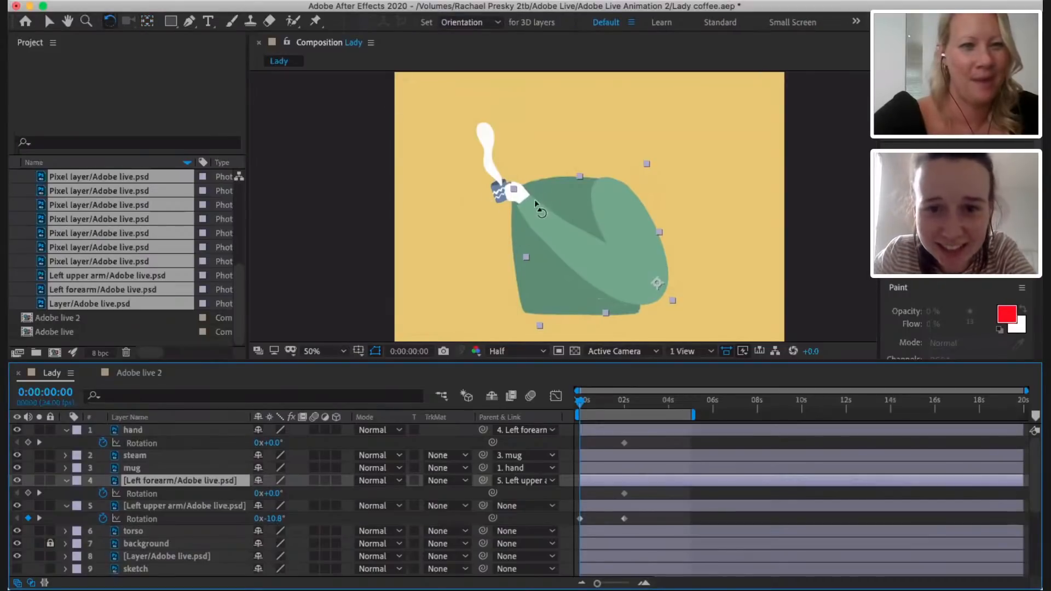
left_click_drag(536, 211, 476, 280)
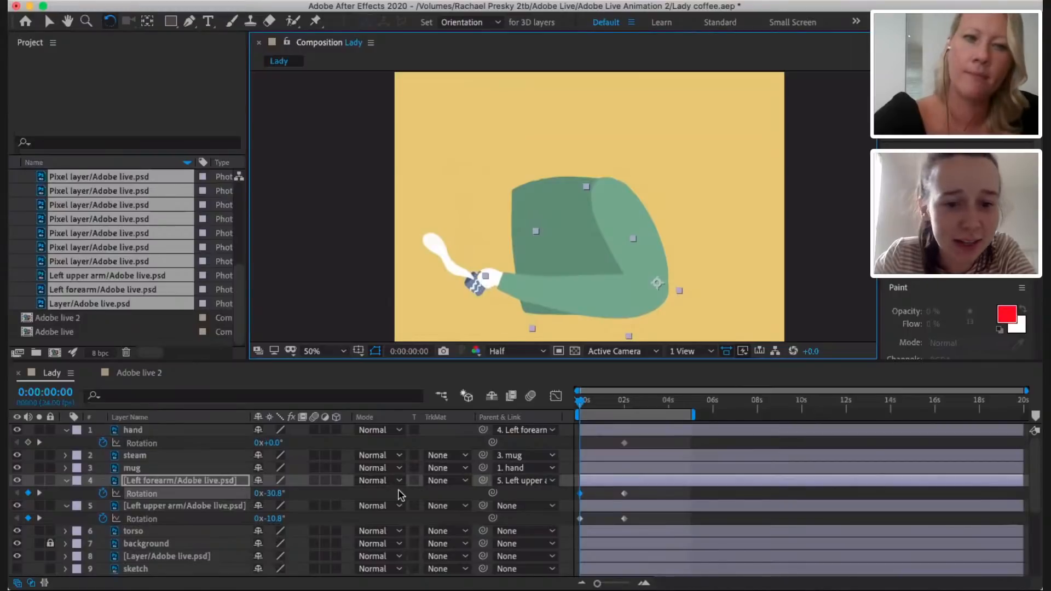
- Lock the [Layer/Adobe live.psd] layer beneath the background so it cannot be selected in the composition
left_click(180, 431)
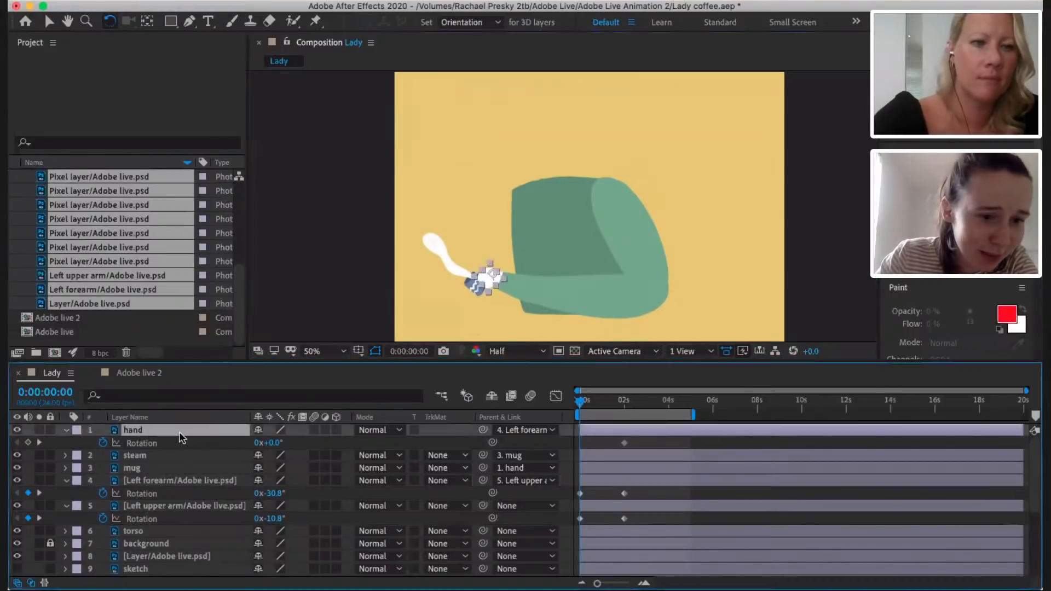
left_click(513, 263)
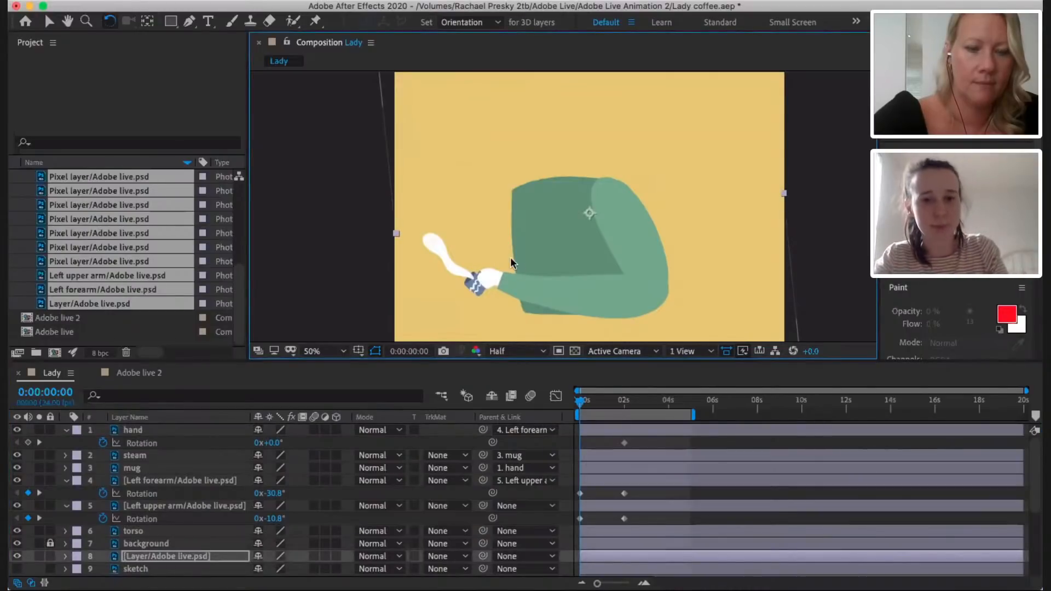
key("super+z")
scroll(503, 289, "up", 4)
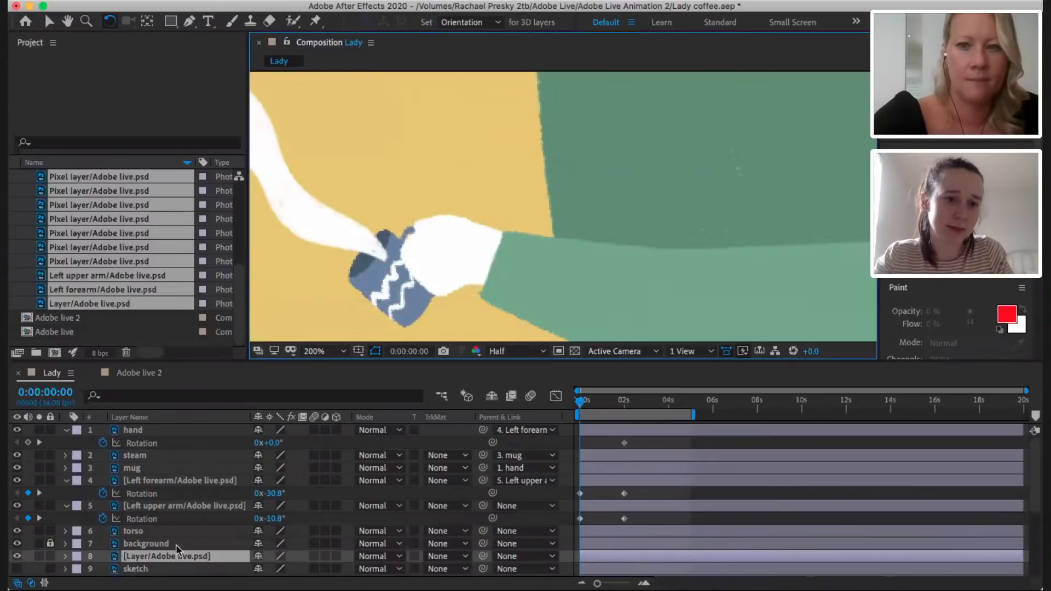
left_click(171, 431)
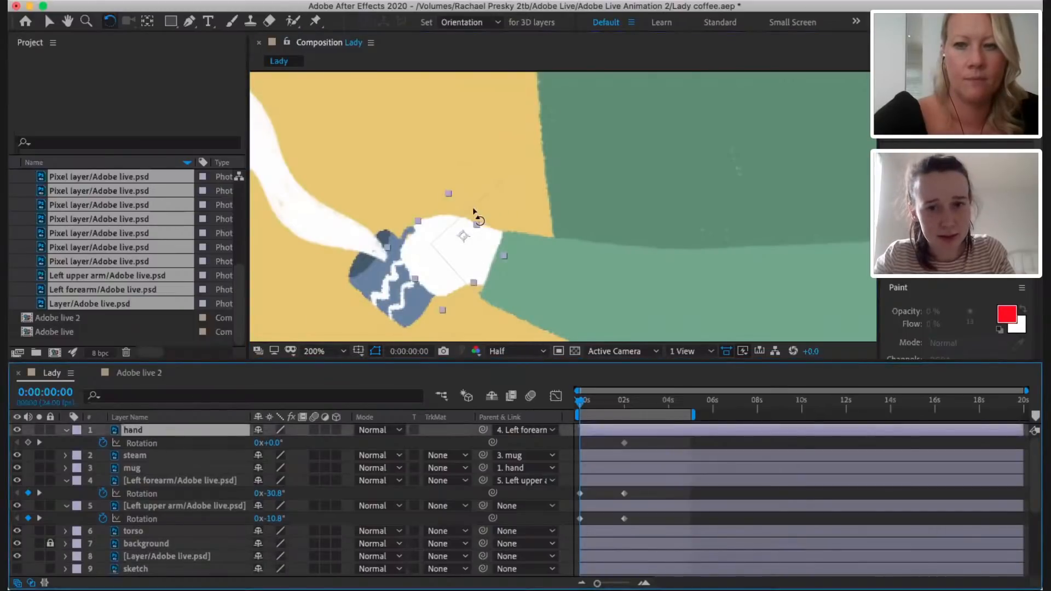
left_click(457, 192)
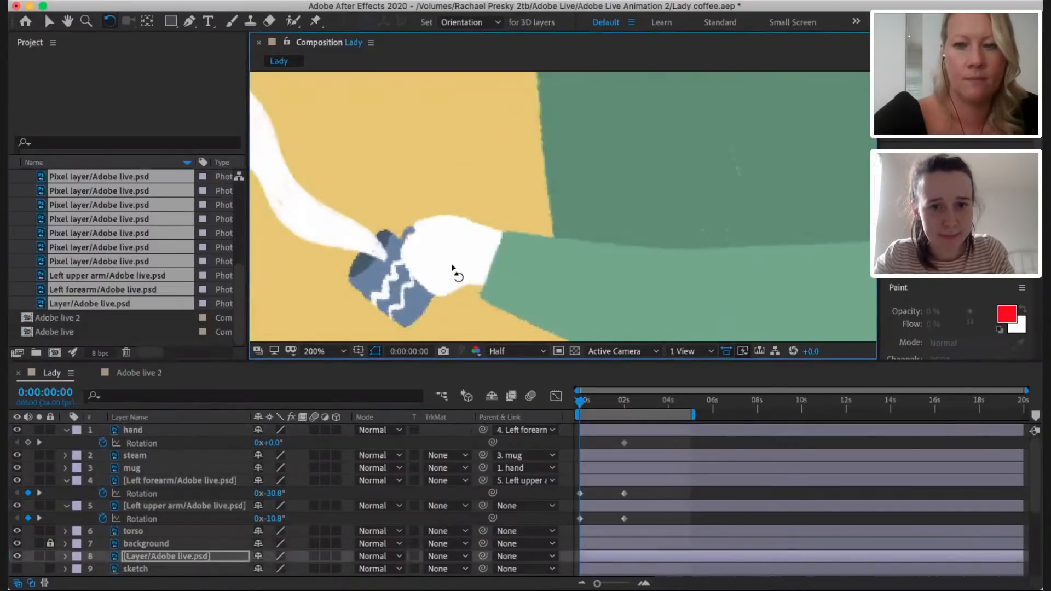
left_click(49, 556)
- Rotate the hand to about 36.3° at 0:00:00:00 and move it slightly so its wrist meets the sleeve end
left_click(159, 431)
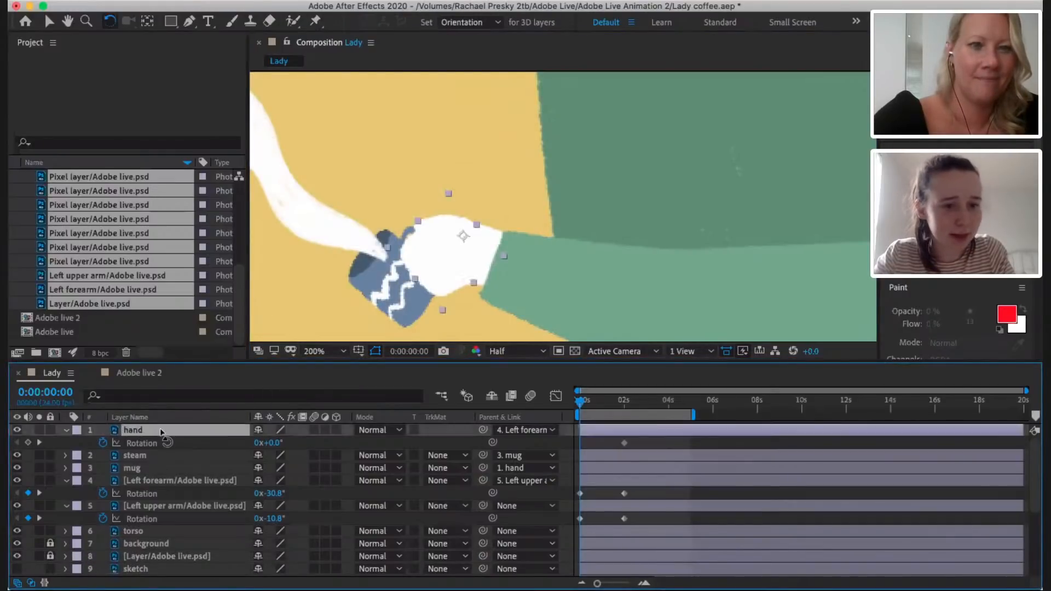
mouse_move(453, 205)
left_mouse_down()
mouse_move(485, 211)
mouse_move(470, 257)
mouse_move(459, 204)
mouse_move(465, 213)
mouse_move(474, 206)
left_mouse_up()
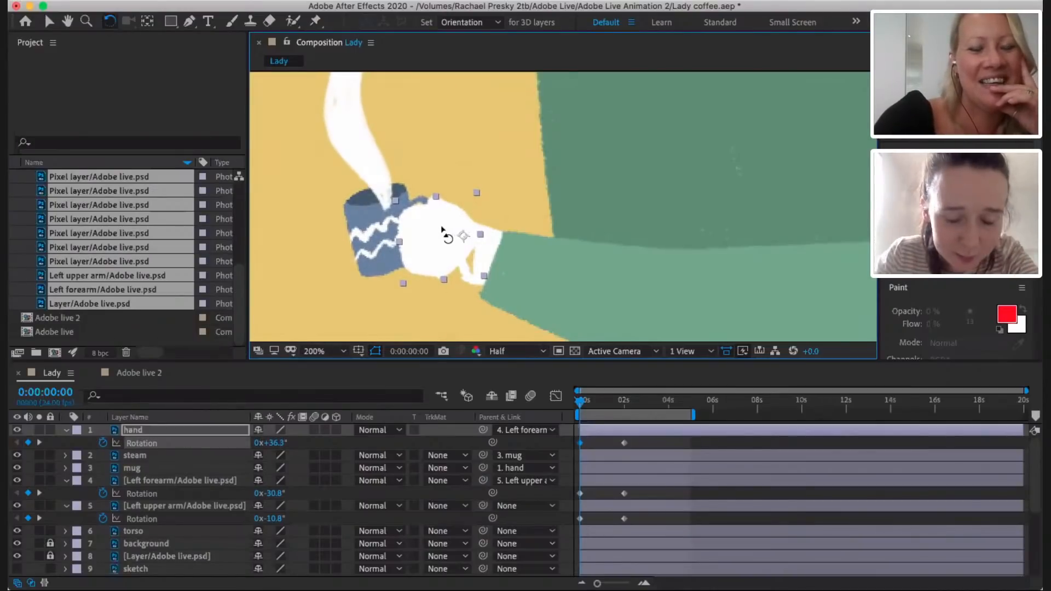
key("v")
left_click_drag(446, 225, 457, 229)
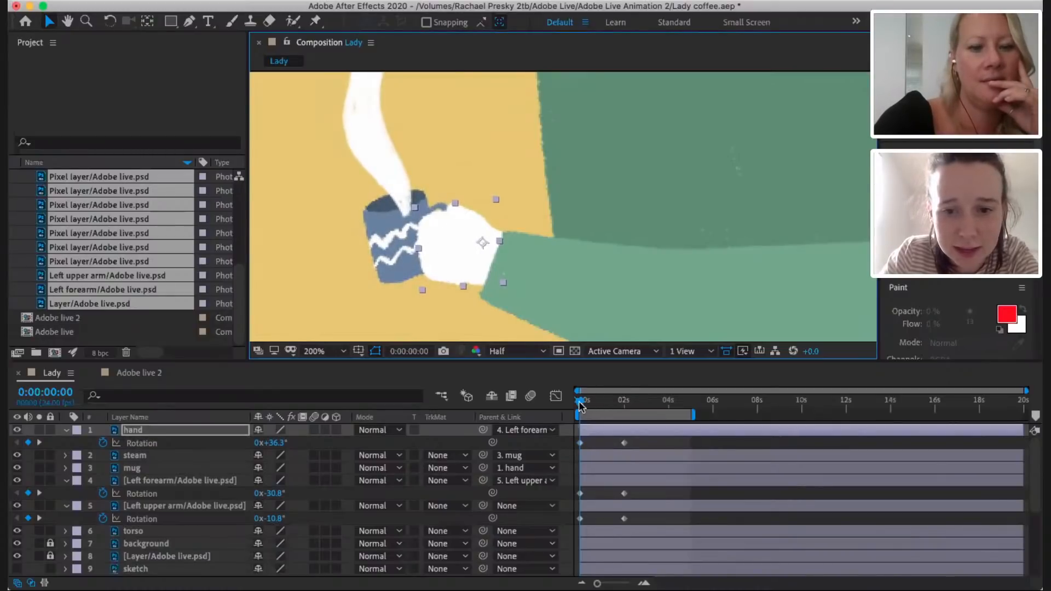
mouse_move(580, 405)
left_mouse_down()
mouse_move(602, 400)
mouse_move(580, 402)
left_mouse_up()
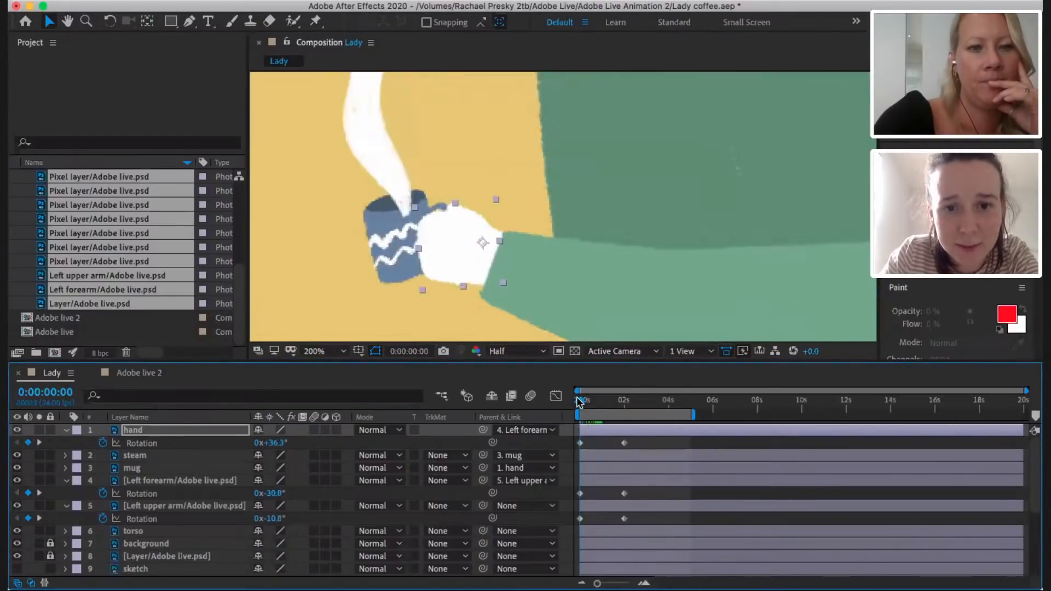
- Add a 0° Rotation keyframe to the mug layer at 0:00:02:00
left_click(209, 457)
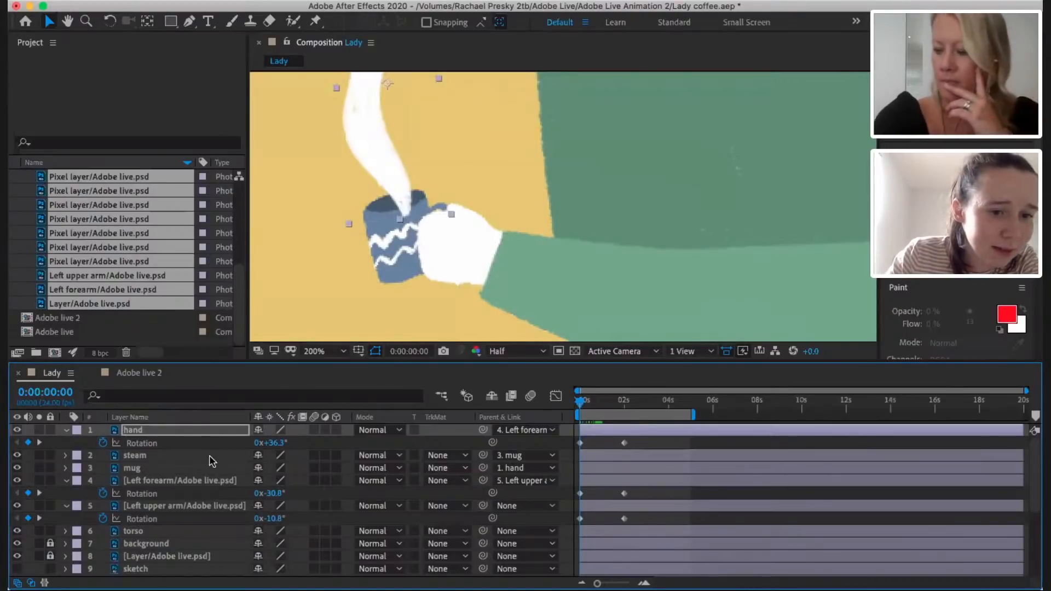
left_click(197, 468)
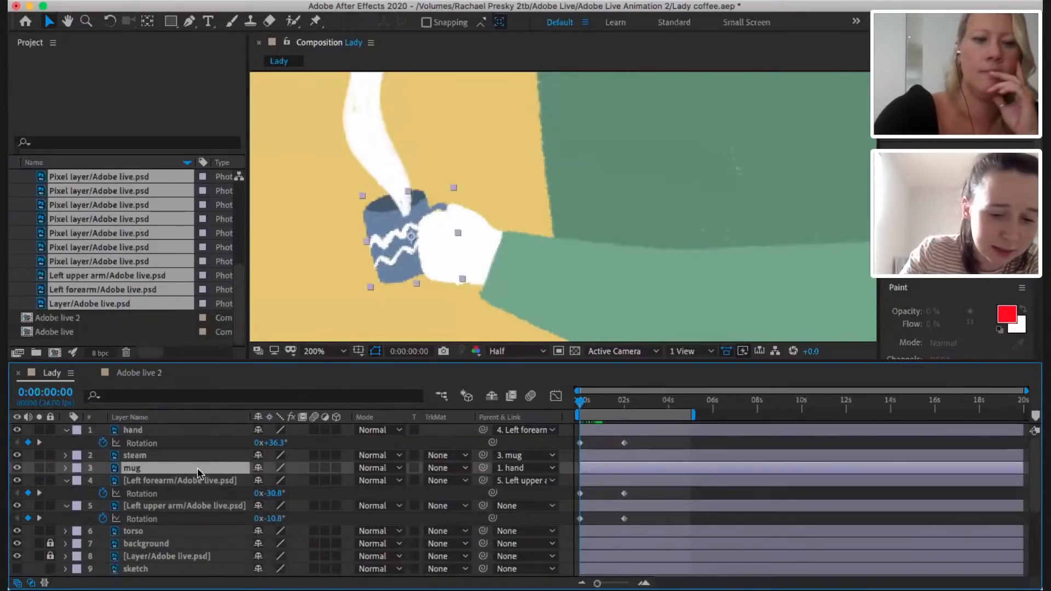
key("r")
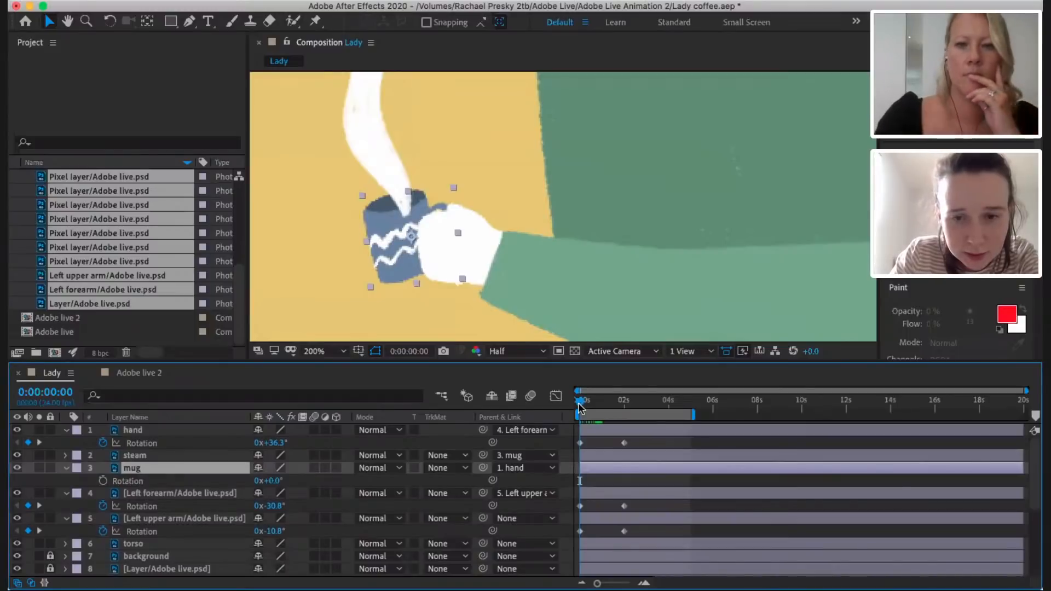
left_click_drag(578, 403, 626, 404)
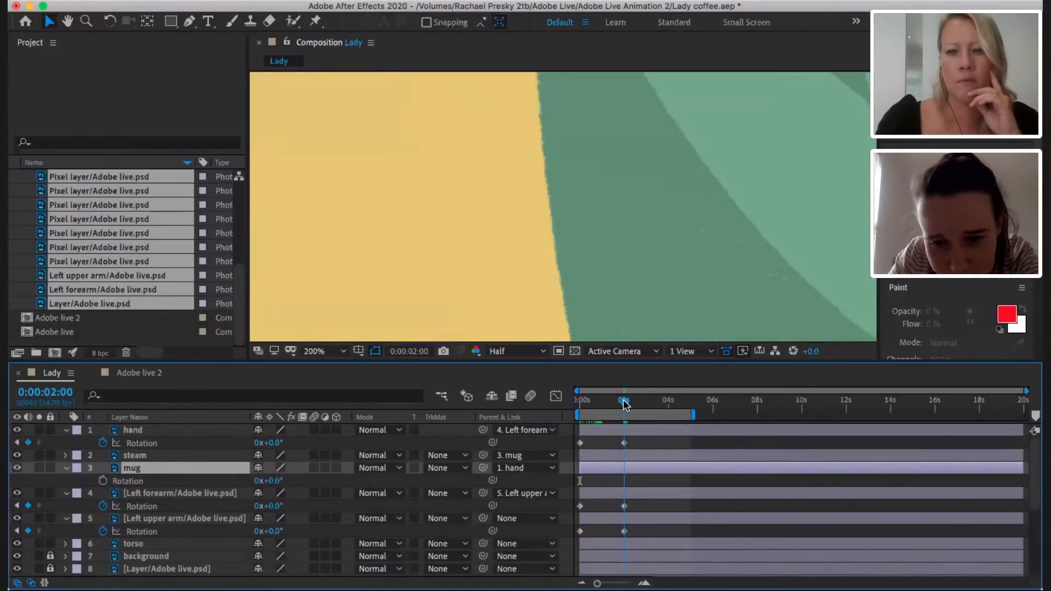
left_click(106, 481)
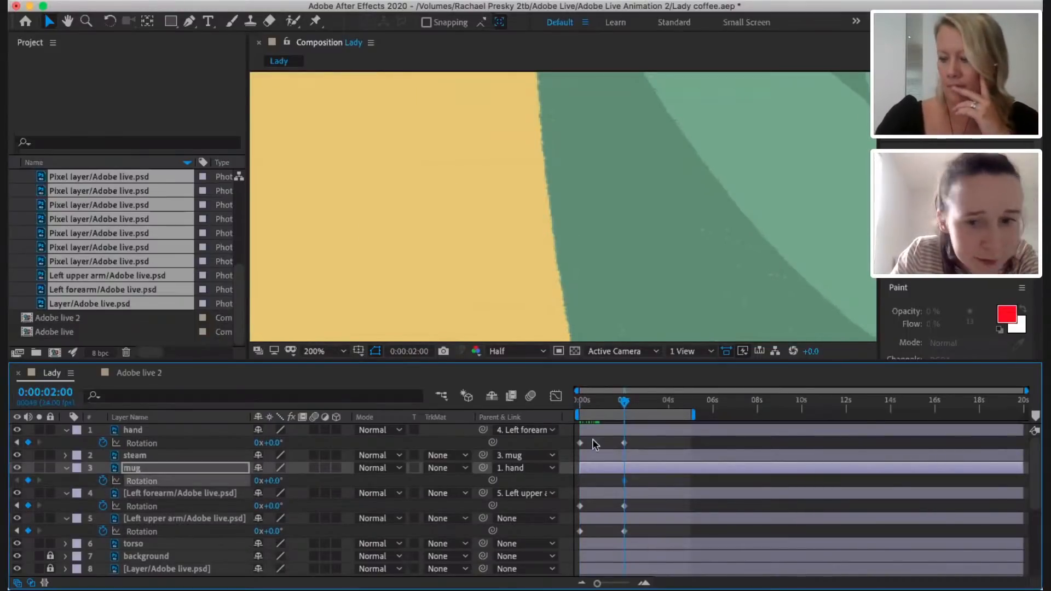
- Rotate the mug to about 9.8° at 0:00:00:00 so it stands upright
left_click(596, 402)
left_click_drag(585, 401, 575, 398)
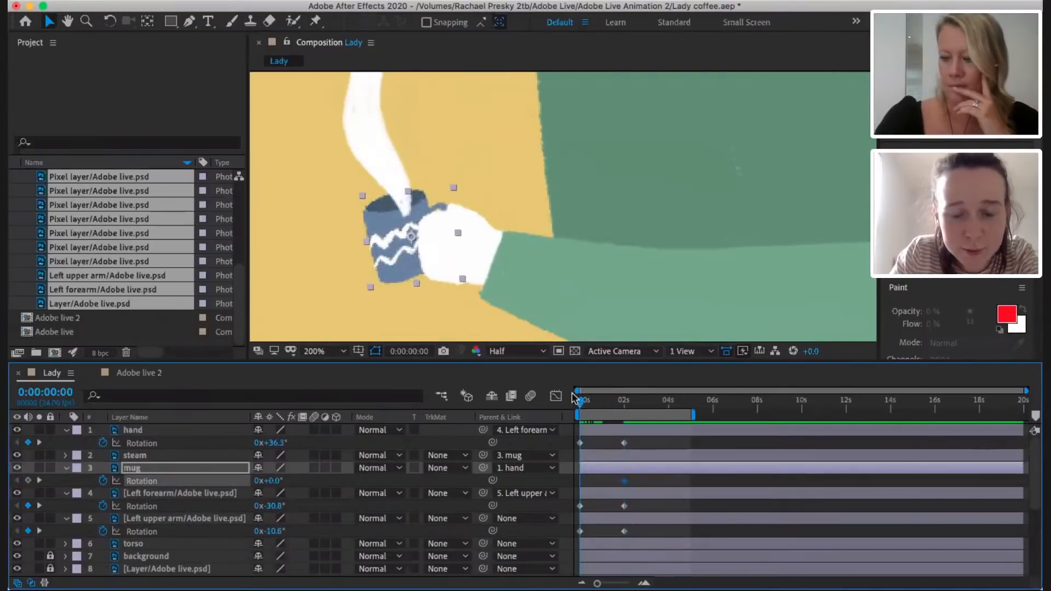
key("w")
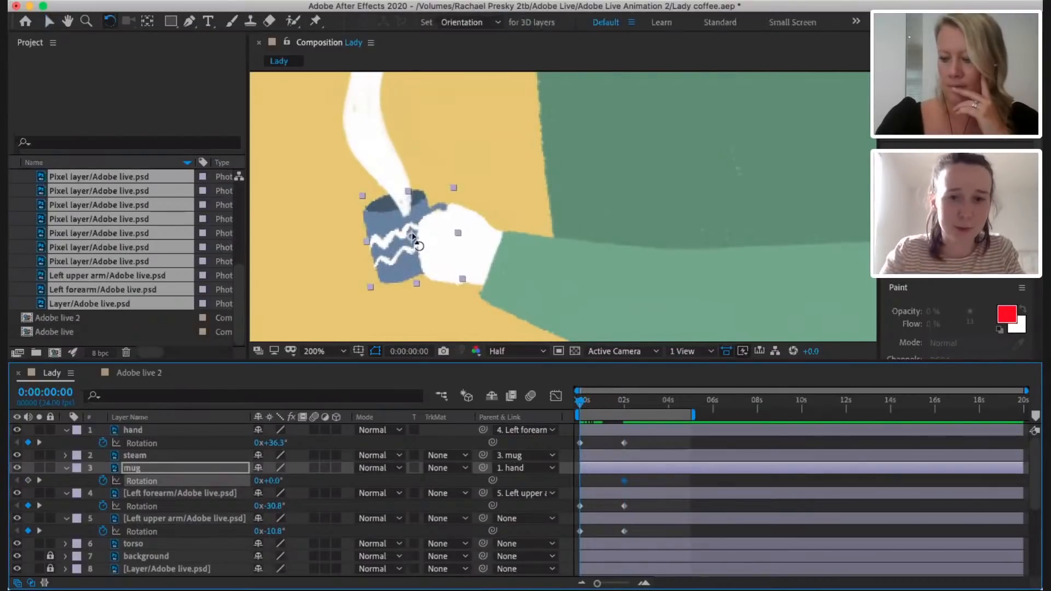
left_click_drag(394, 271, 404, 269)
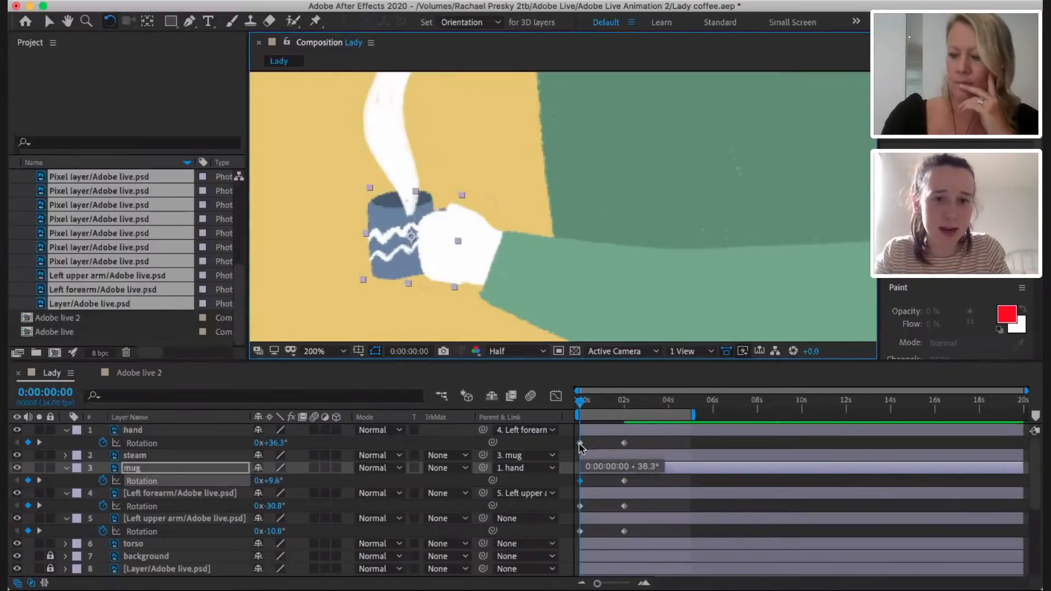
- Try copying the starting Rotation keyframes of the hand, mug, forearm and upper arm together to 0:00:04:00, and undo the paste
left_click(581, 443, "shift")
left_click(581, 505, "shift")
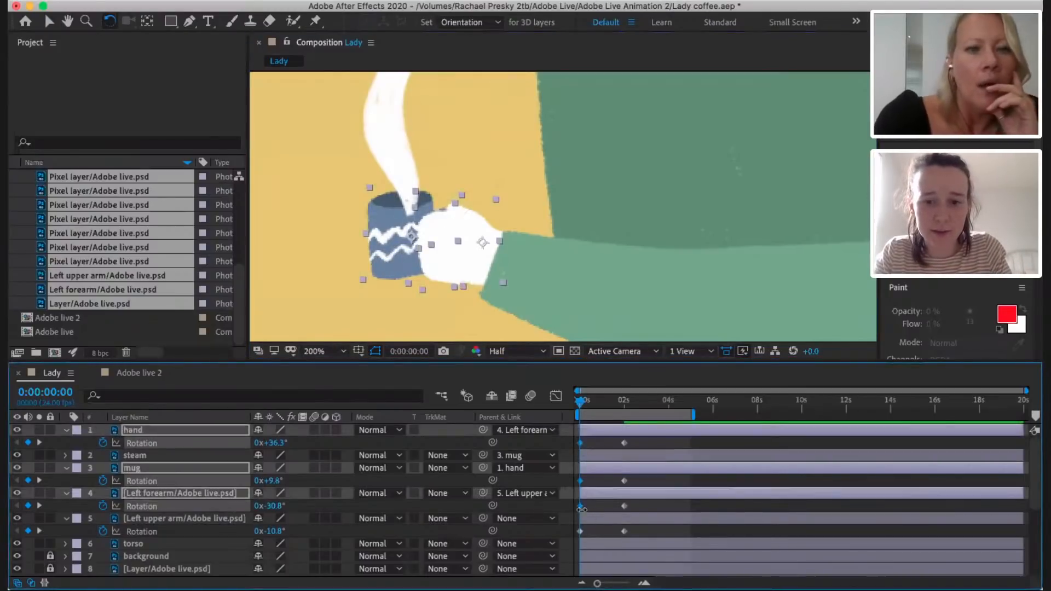
left_click(581, 531, "shift")
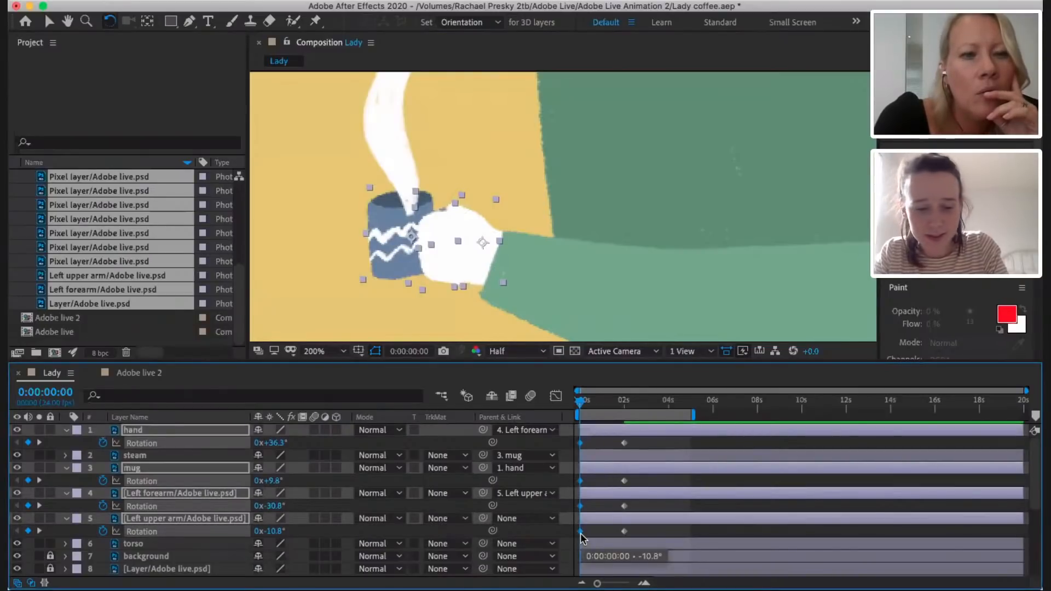
key("super+c")
left_click(667, 399)
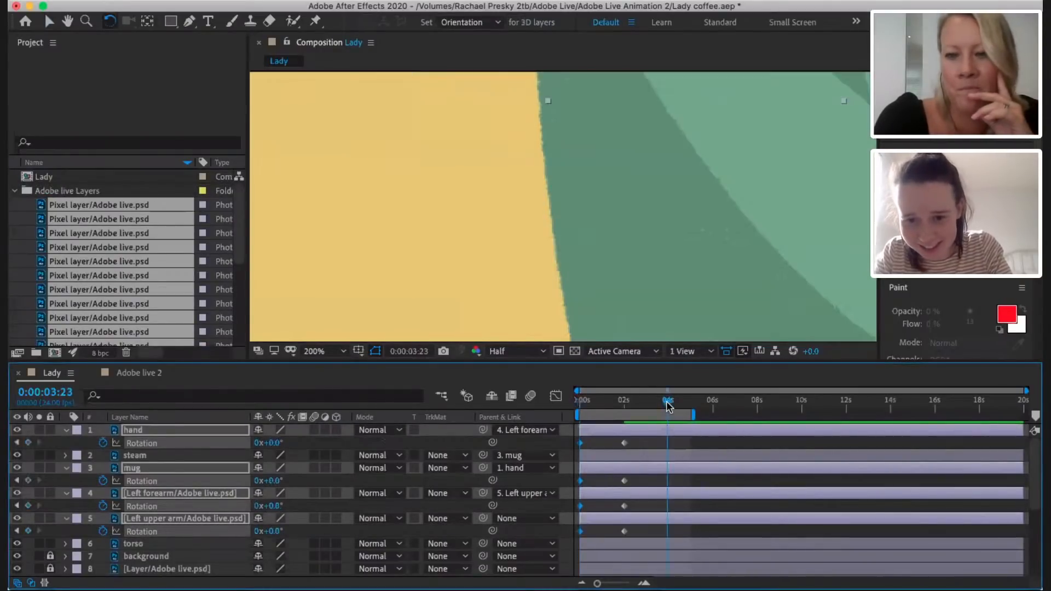
key("super+v")
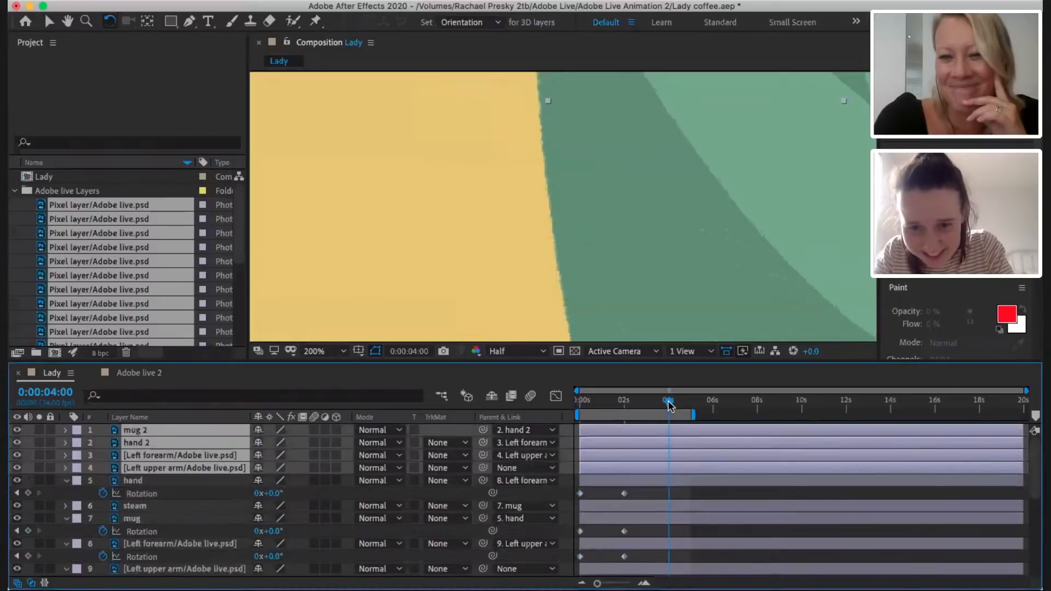
key("super+z")
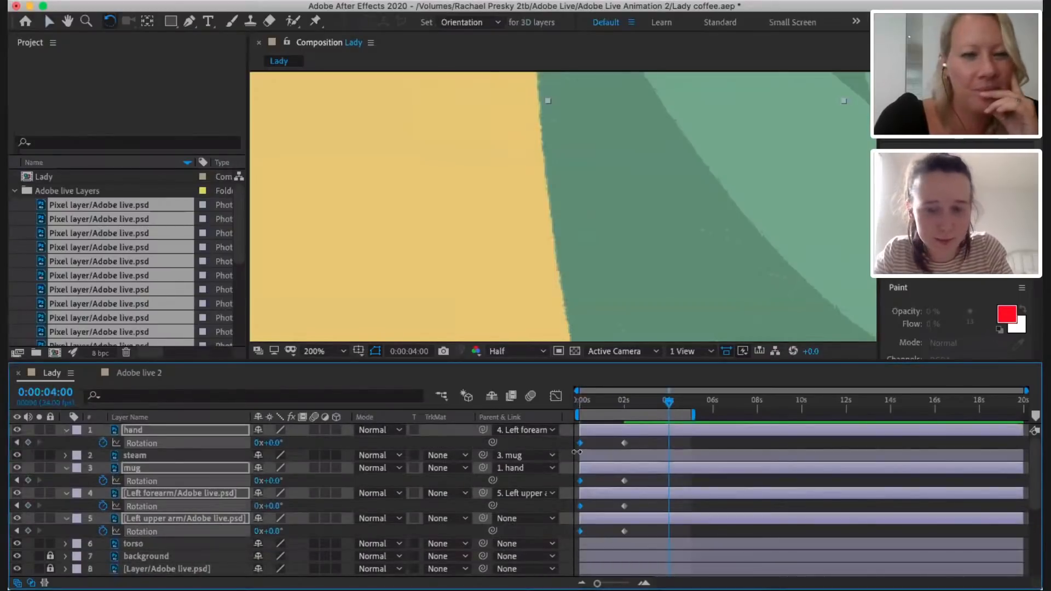
- Copy the starting Rotation keyframes of the hand and mug individually to 0:00:04:00
left_click(601, 445)
left_click(580, 443)
key("super+c")
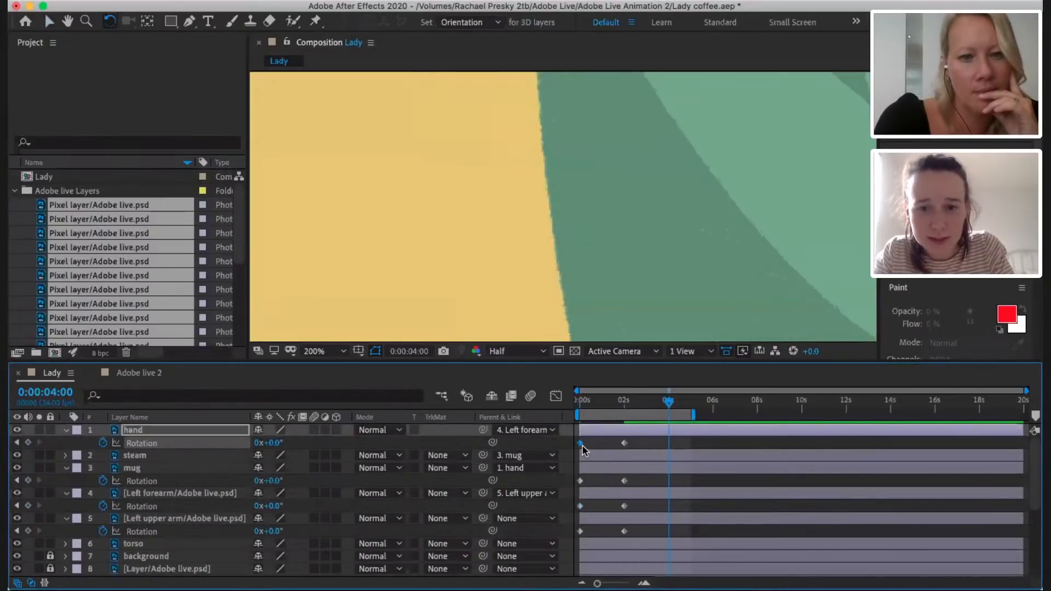
key("super+v")
left_click(580, 480)
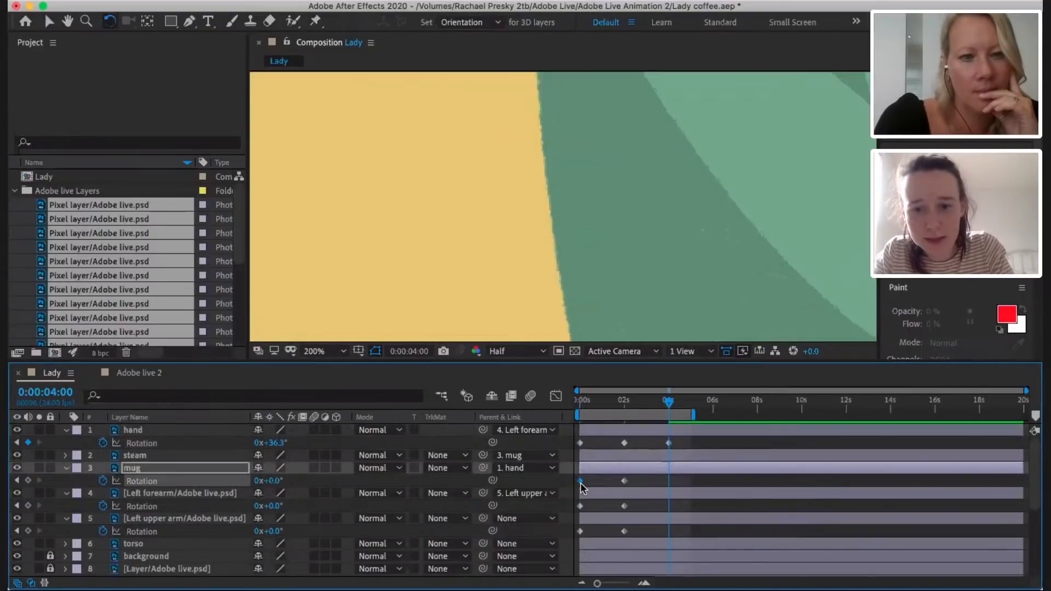
key("super+c")
key("super+v")
- Copy the starting Rotation keyframes of the left forearm and left upper arm individually to 0:00:04:00
left_click(580, 506)
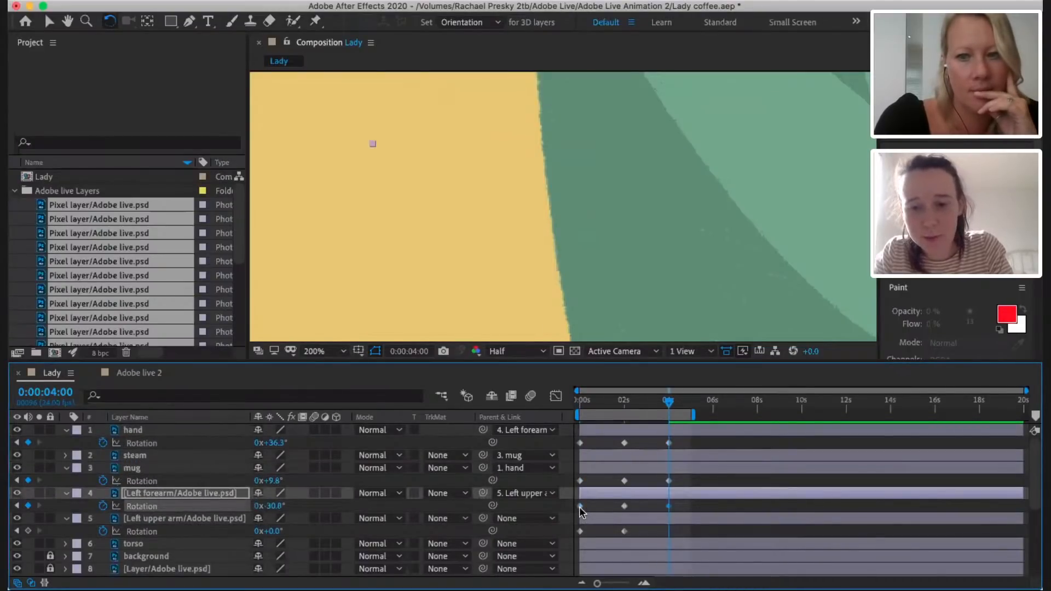
left_click(581, 531)
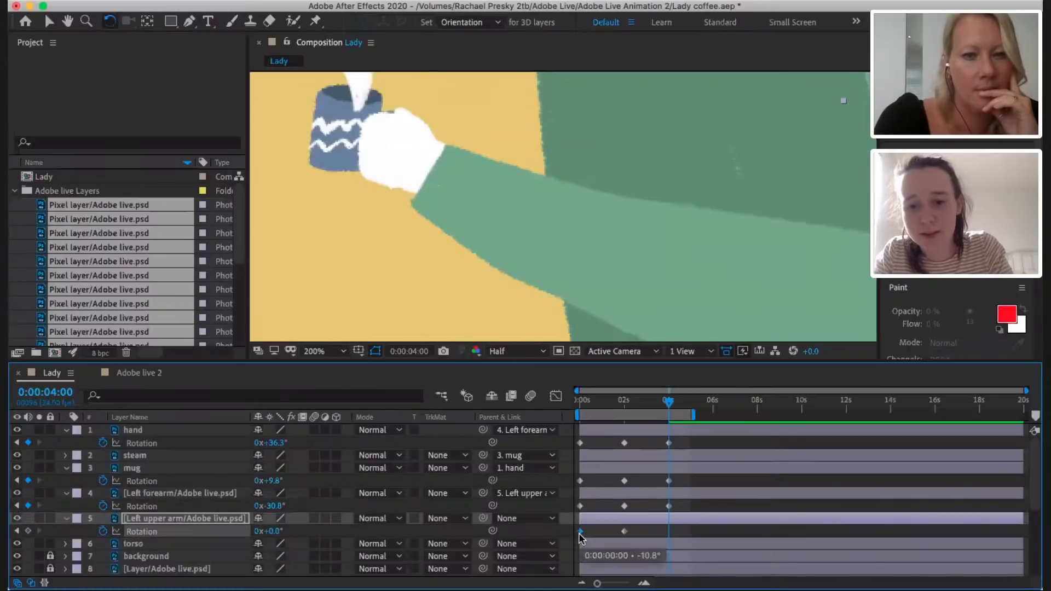
key("super+c")
key("super+v")
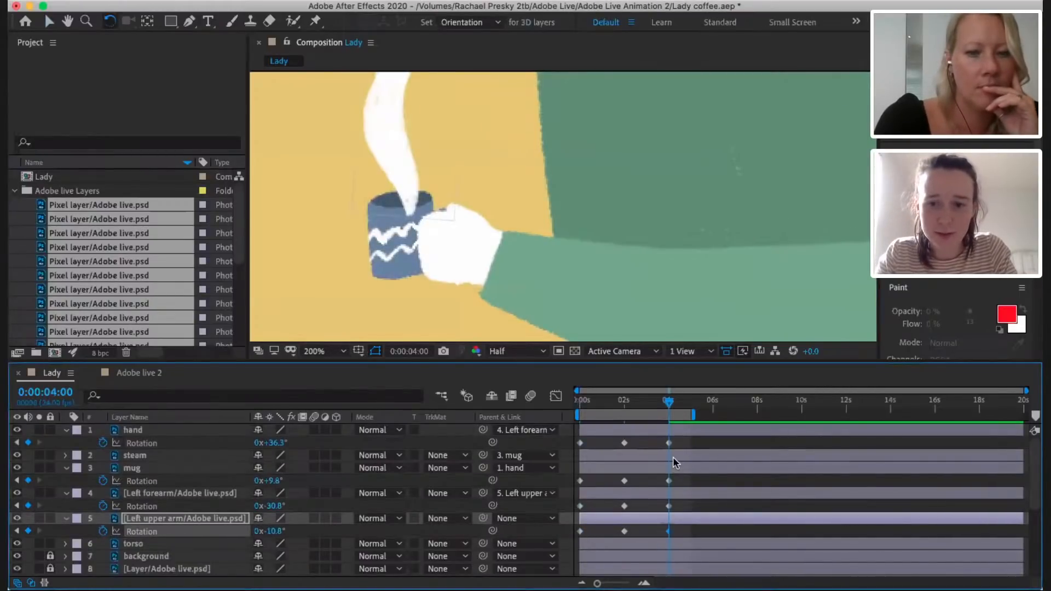
- Fit the whole composition in view, end the work area at about four seconds, and preview the arm animation
left_click(343, 352)
left_click(356, 89)
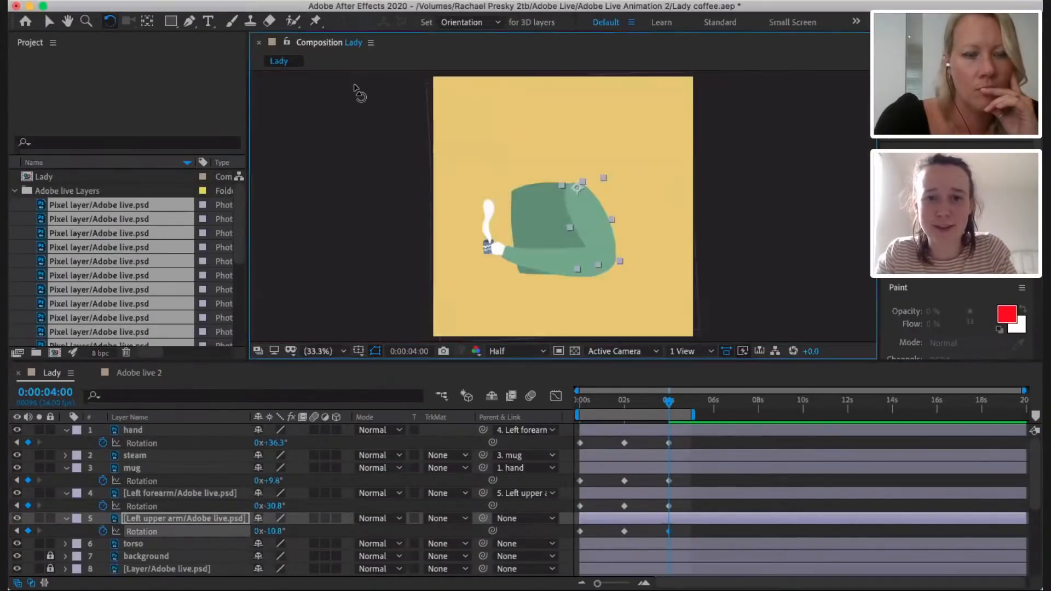
left_click_drag(667, 398, 572, 399)
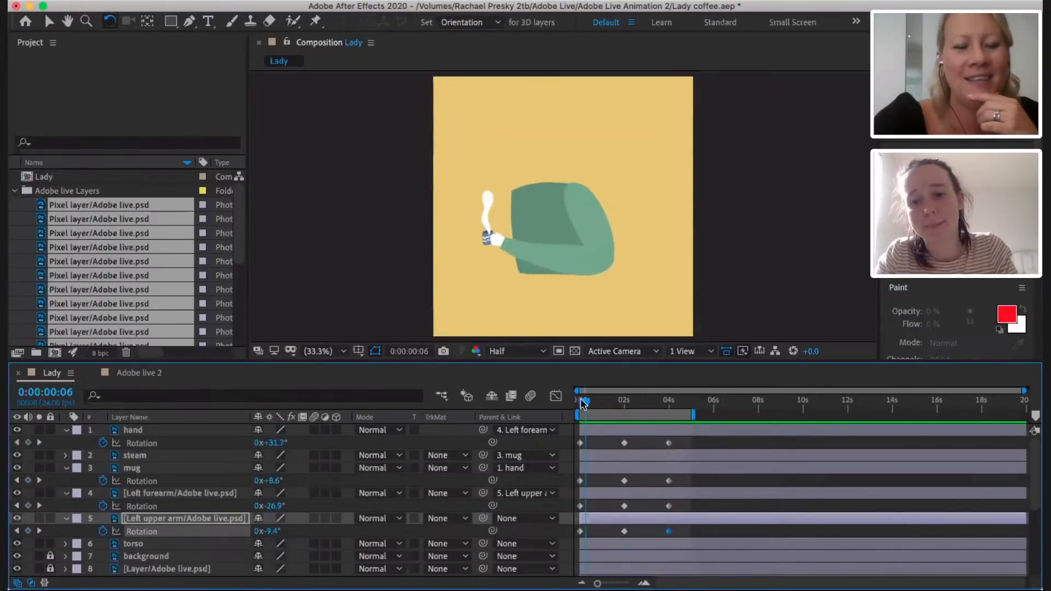
key("space")
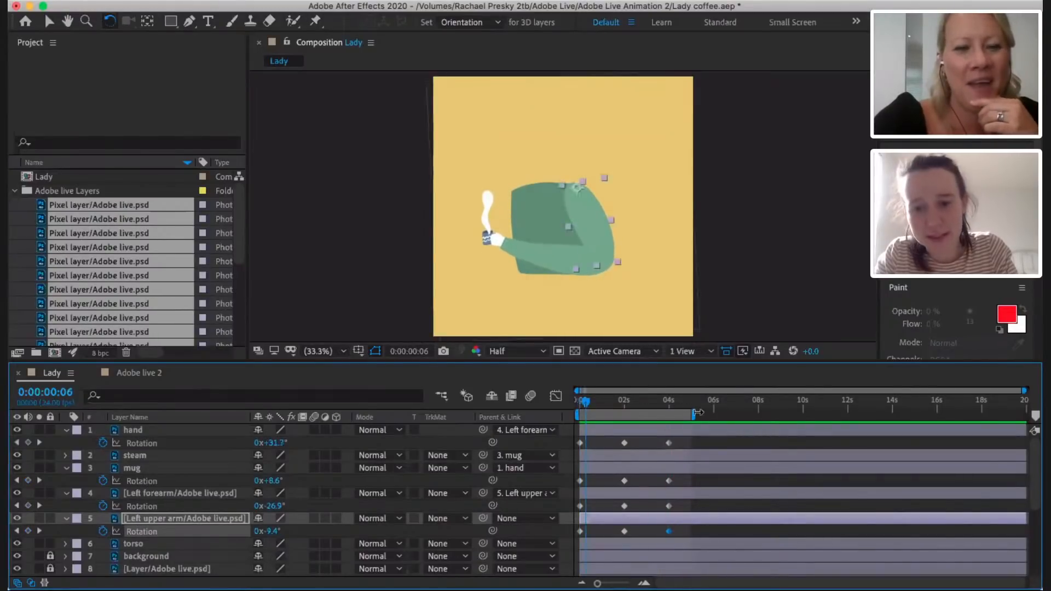
left_click_drag(686, 415, 673, 416)
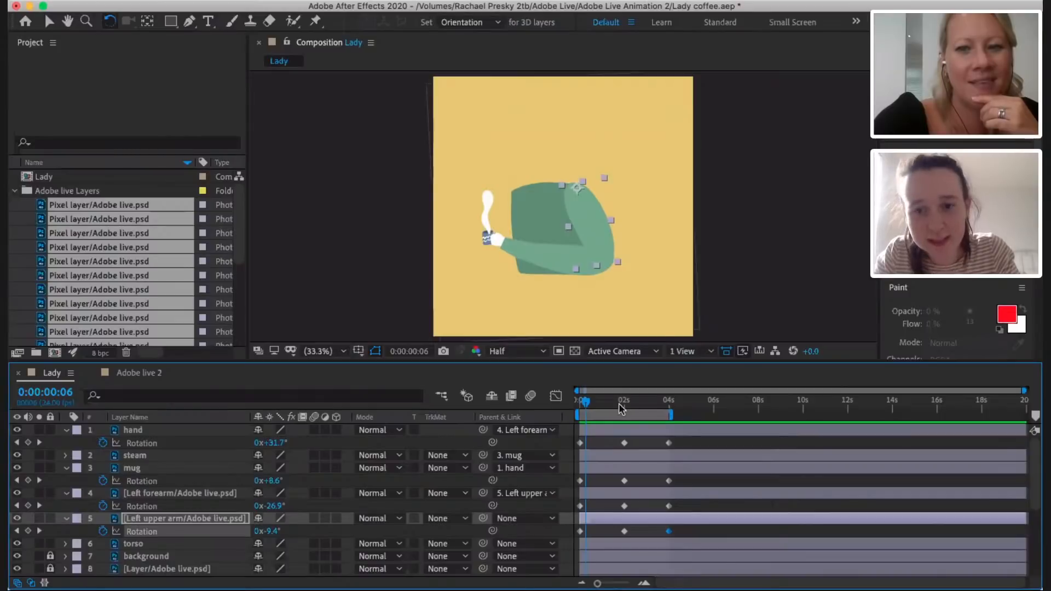
key("space")
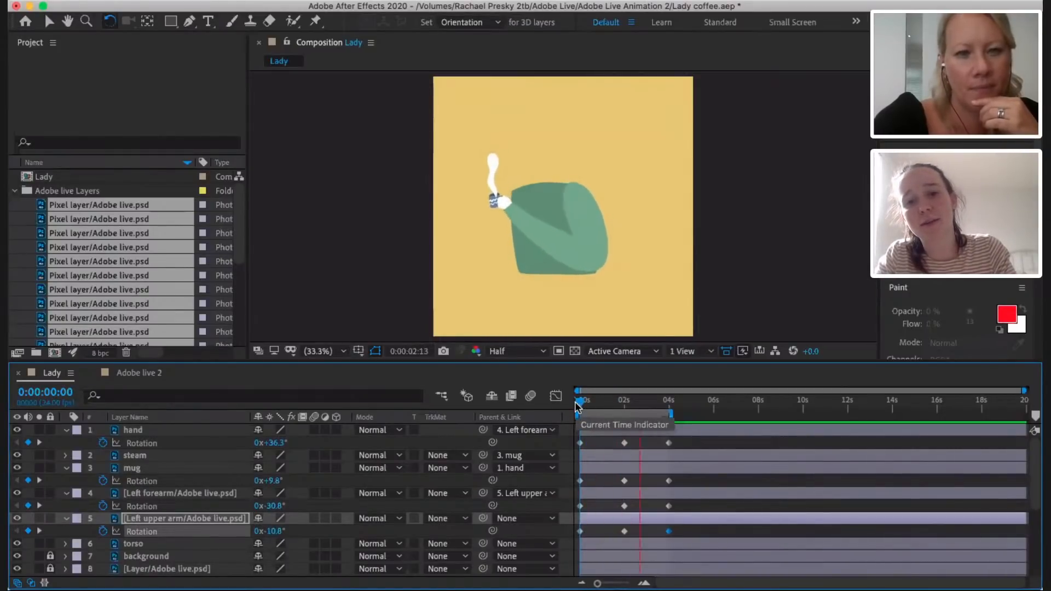
key("space")
- Apply Easy Ease to all three Rotation keyframes of the hand layer
left_click(625, 442)
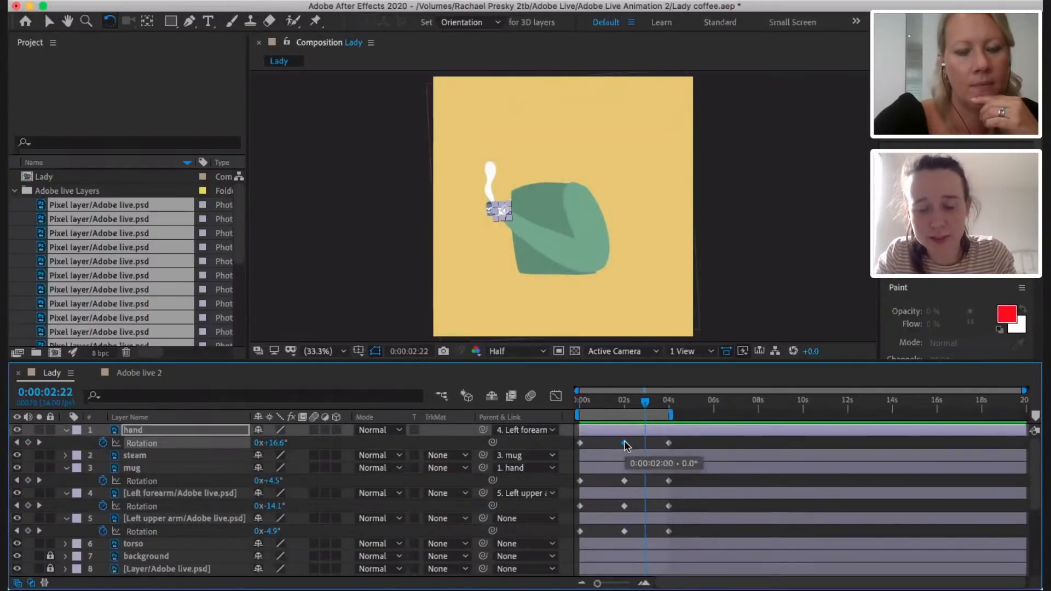
right_click(625, 443)
left_click(601, 443)
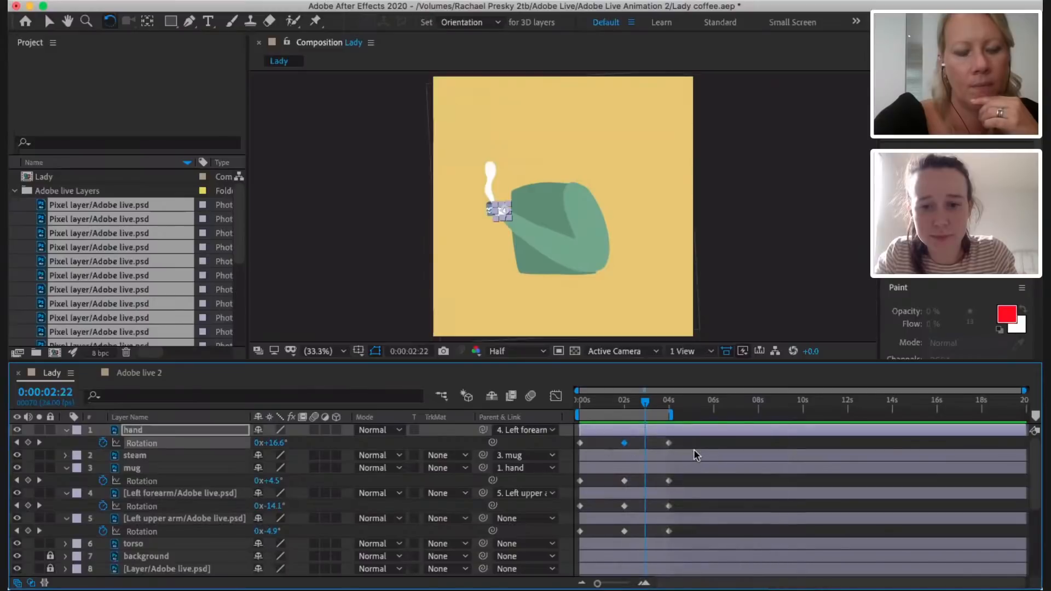
left_click(694, 450)
left_click_drag(687, 445, 579, 439)
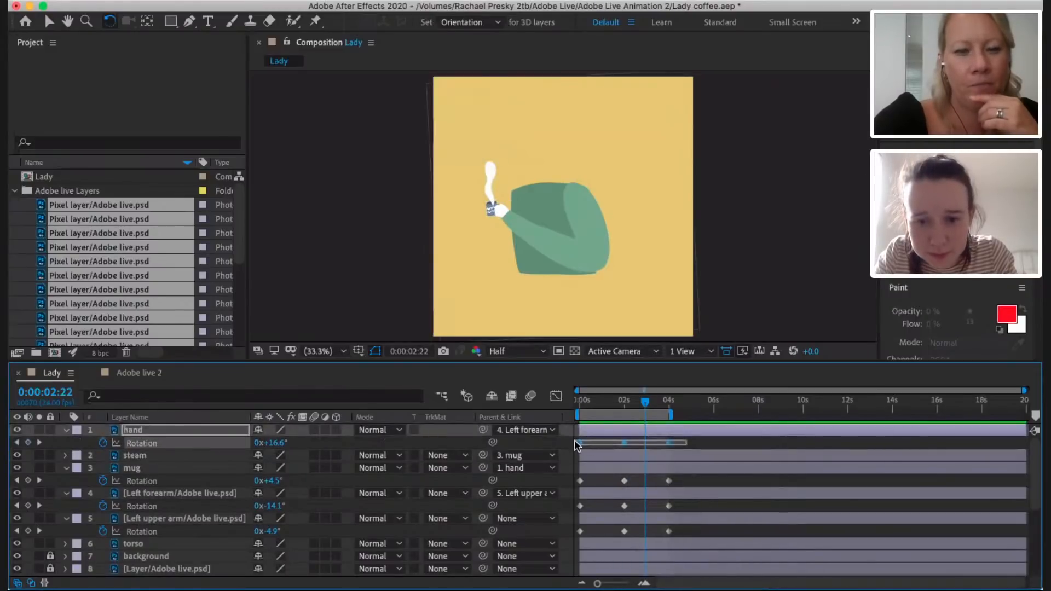
right_click(577, 438)
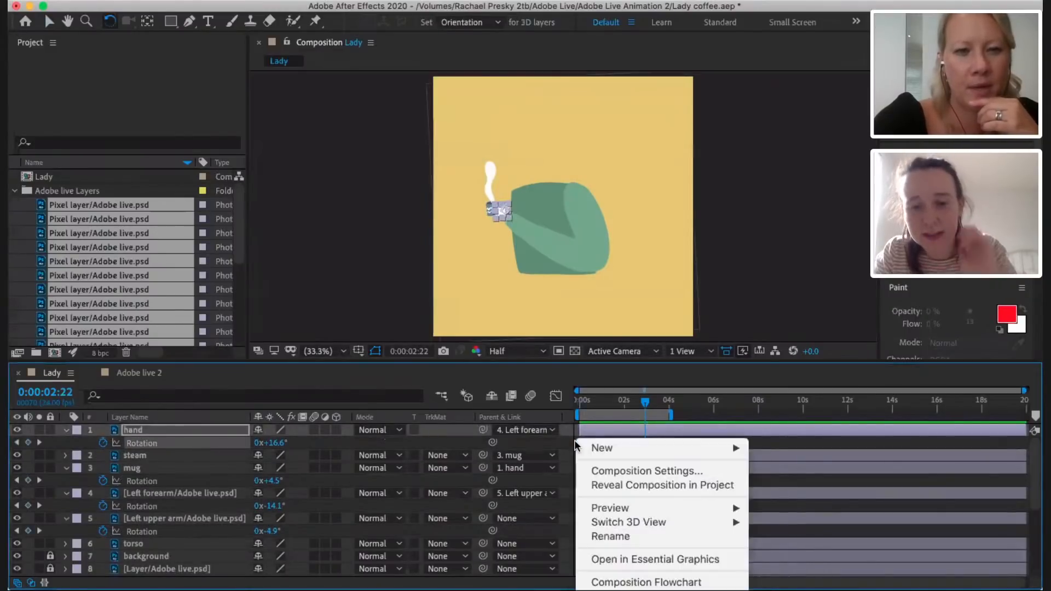
left_click(761, 448)
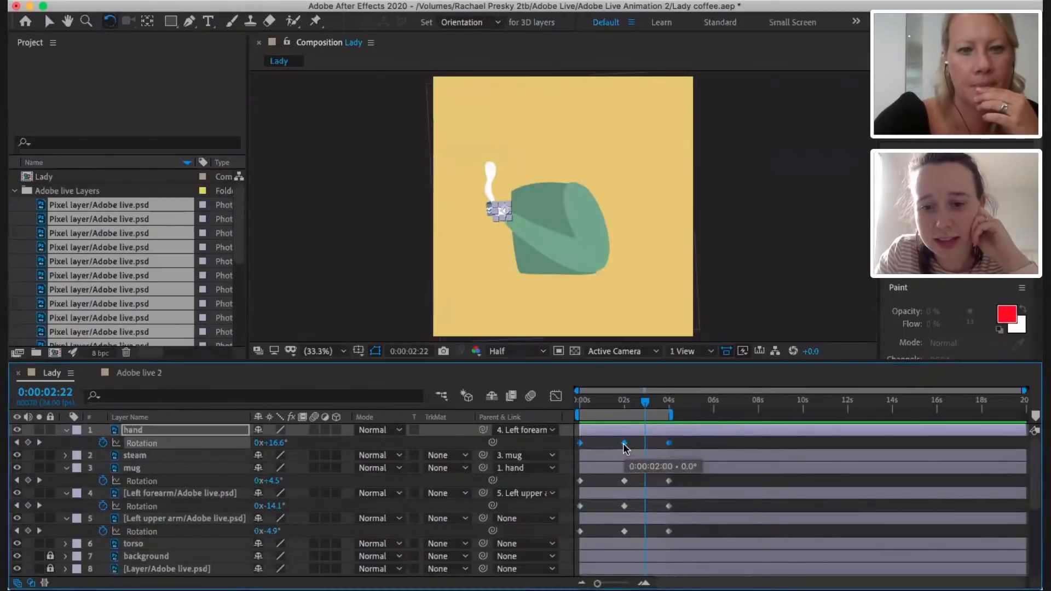
right_click(623, 442)
mouse_move(706, 589)
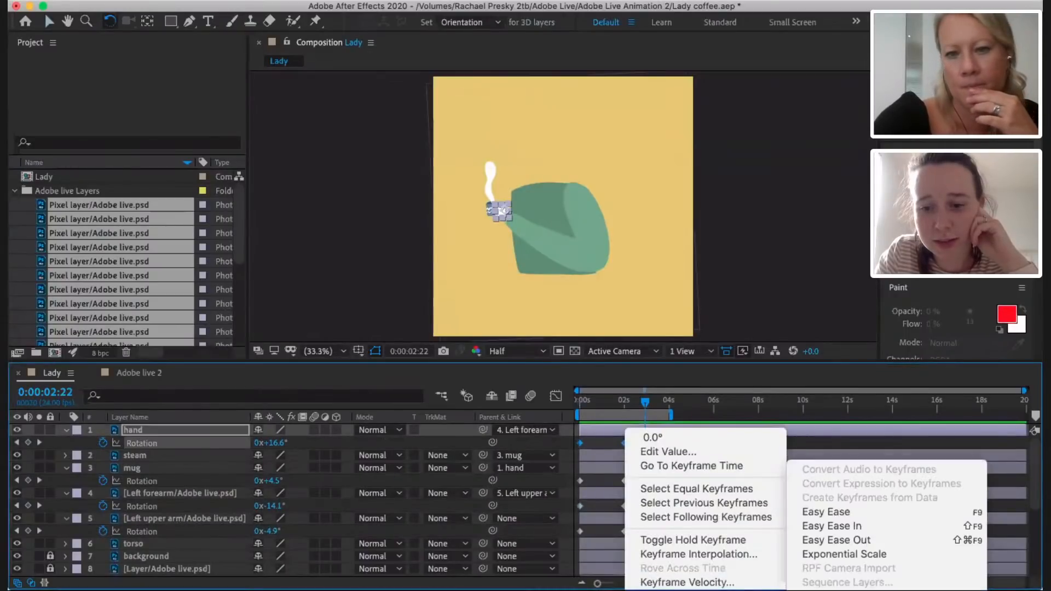
left_click(858, 514)
- Apply Easy Ease to all three Rotation keyframes of the mug, and likewise to those of the left forearm
left_click_drag(675, 479, 566, 495)
right_click(627, 482)
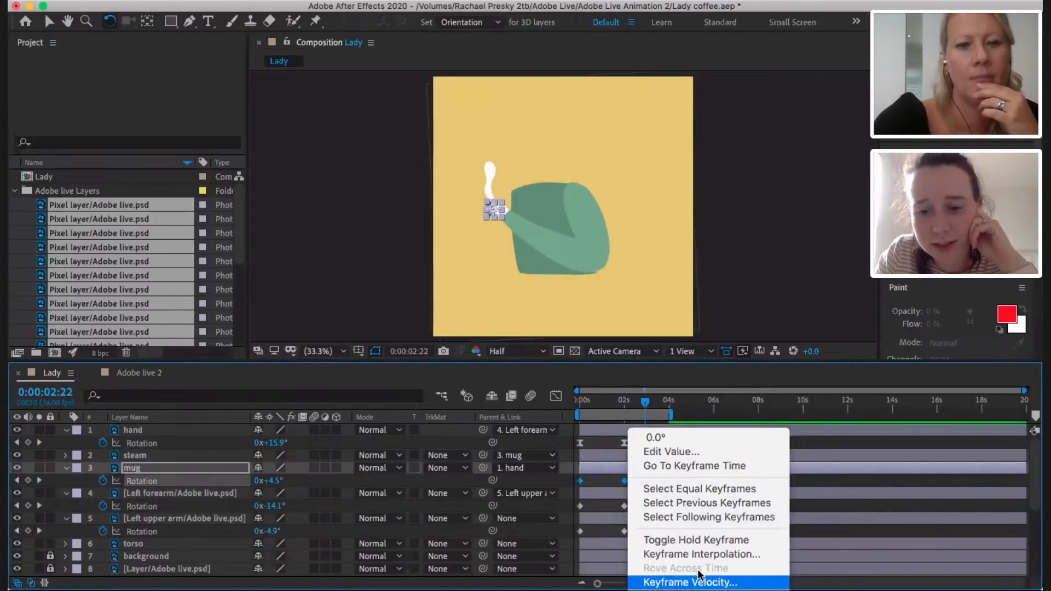
mouse_move(712, 589)
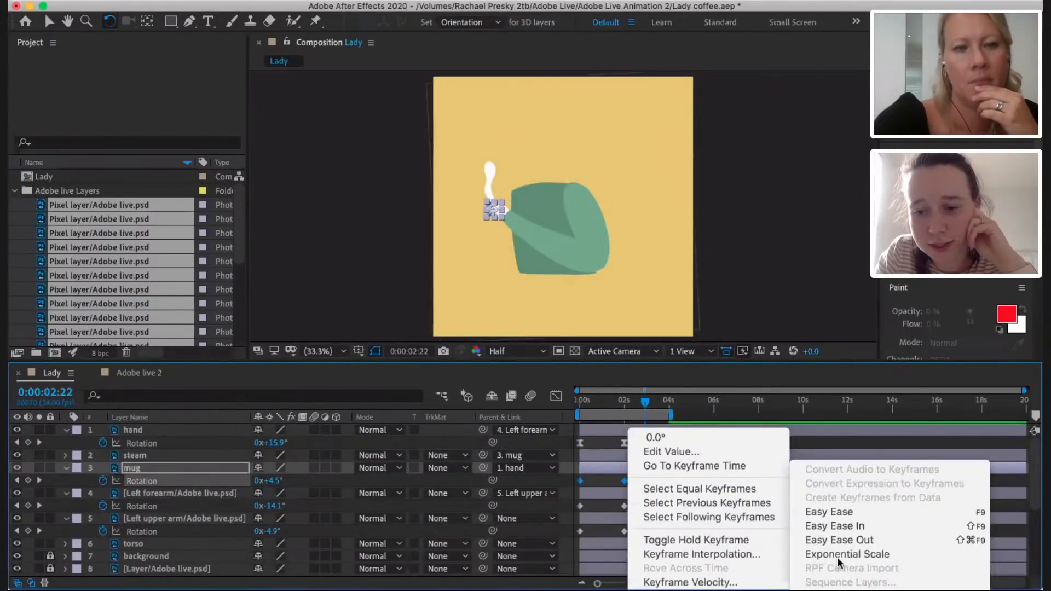
left_click(869, 512)
left_click_drag(687, 504, 568, 509)
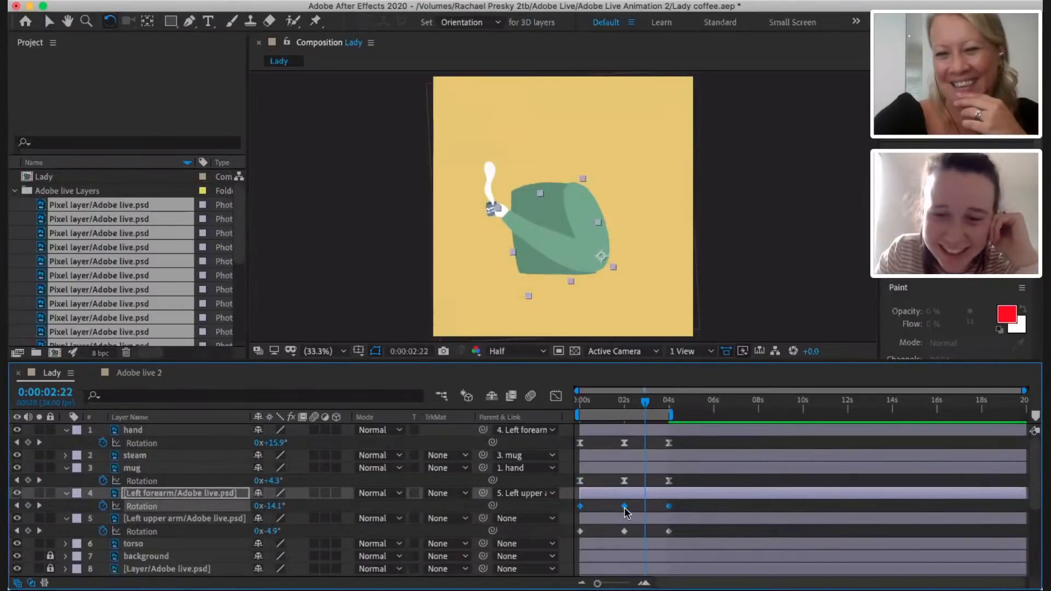
right_click(624, 507)
mouse_move(706, 589)
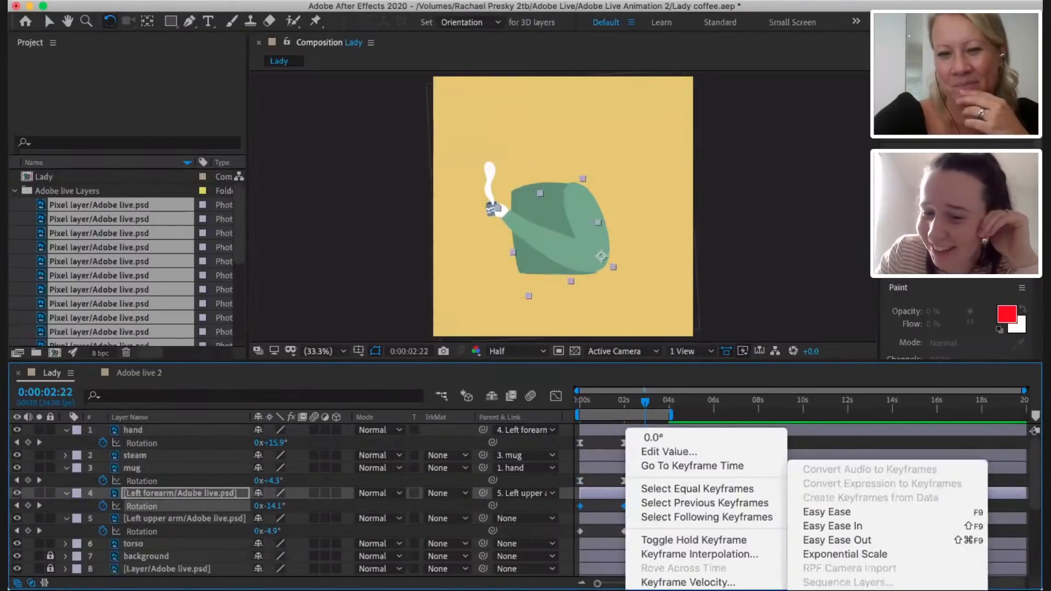
left_click(865, 511)
- Apply Easy Ease to the left upper arm's three Rotation keyframes and preview the eased arm animation from the start
left_click_drag(685, 529, 578, 534)
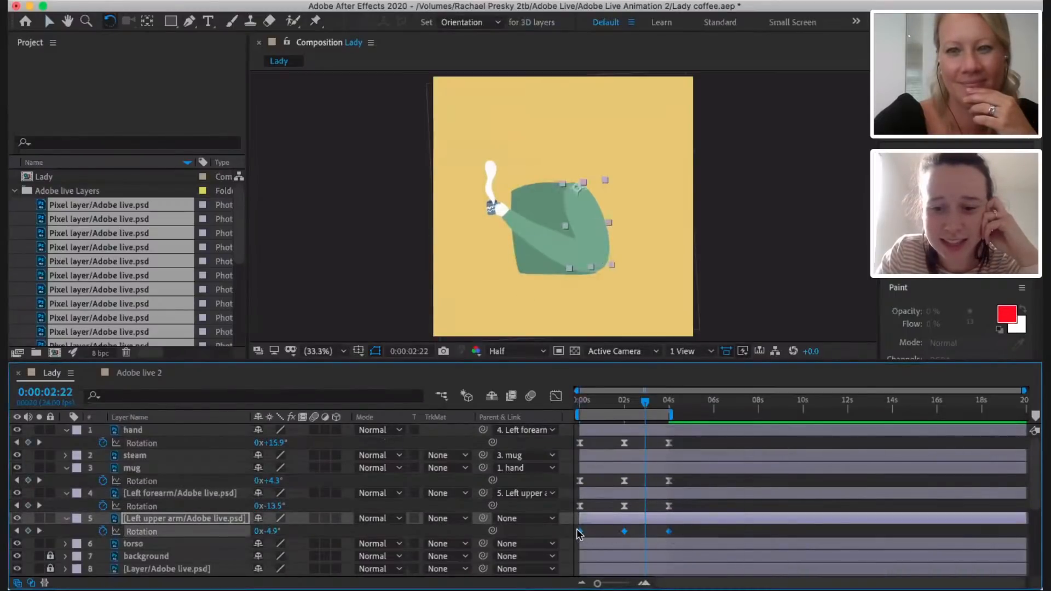
right_click(580, 531)
mouse_move(685, 589)
left_click(815, 511)
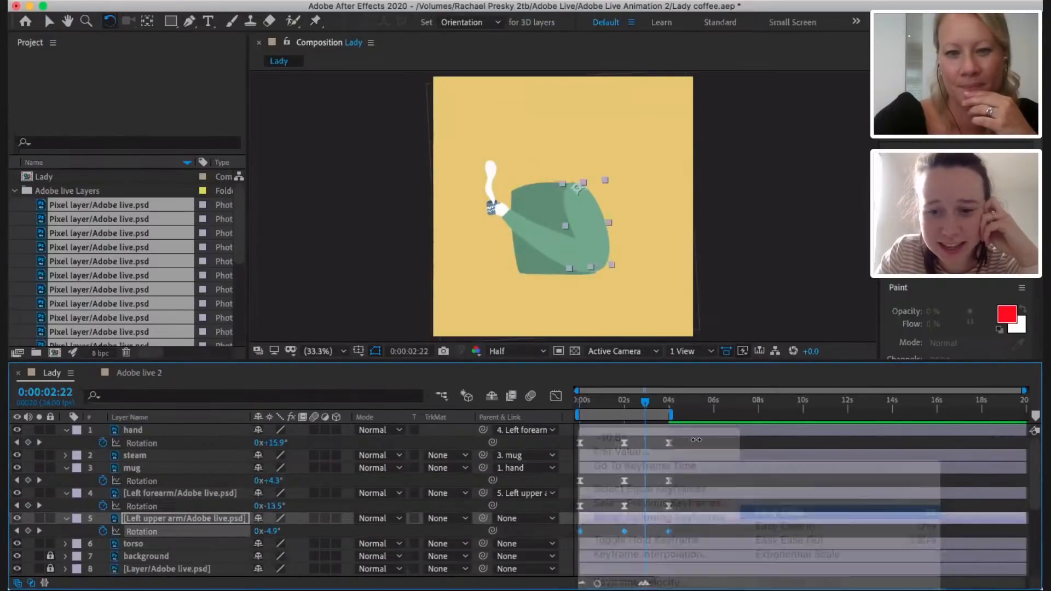
left_click_drag(645, 402, 571, 406)
key("space")
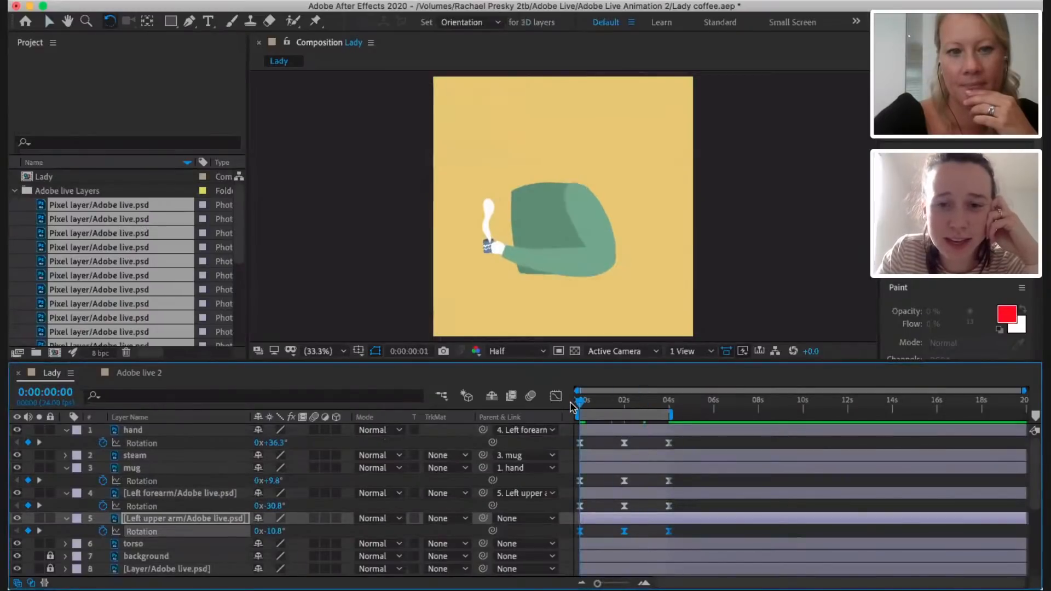
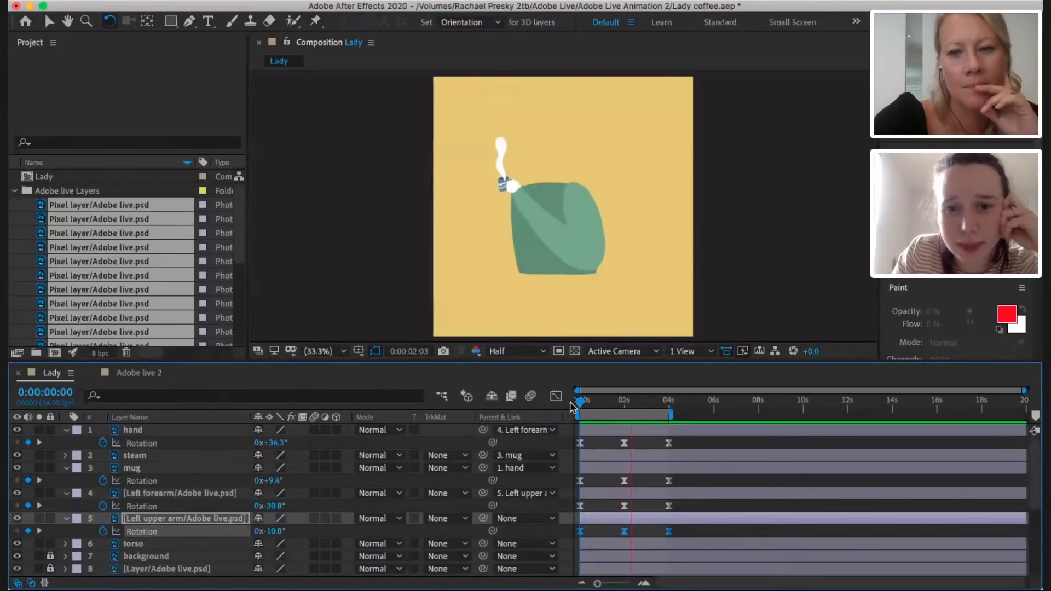
key("space")
- At 0:00:02:00, rotate the mug clockwise to about 18.8° so it tilts towards the drinker
left_click_drag(639, 411, 624, 410)
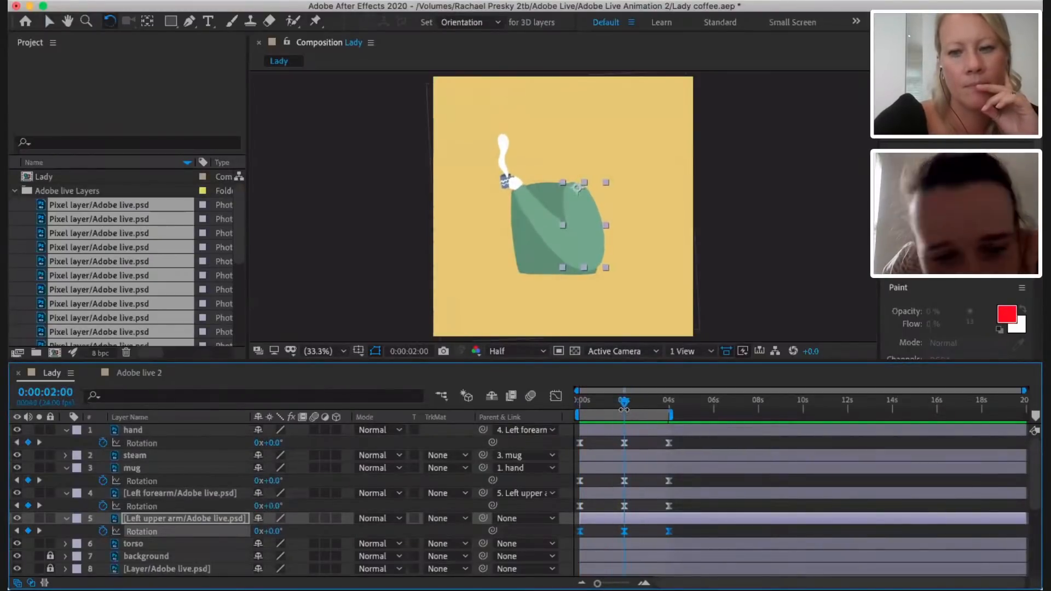
left_click(165, 469)
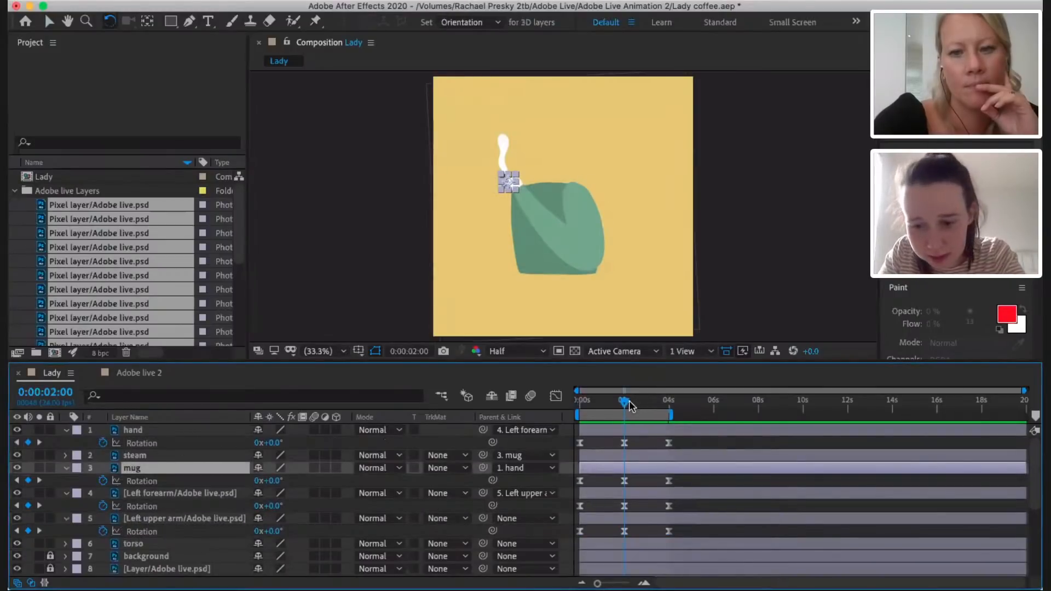
key("equal")
key("equal")
left_click(627, 493)
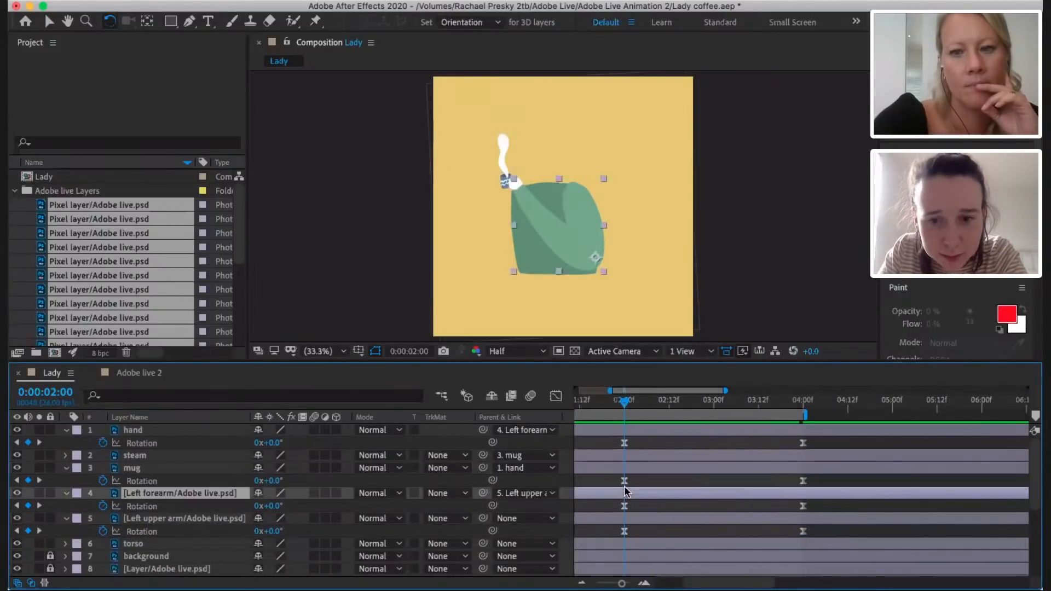
left_click(625, 482)
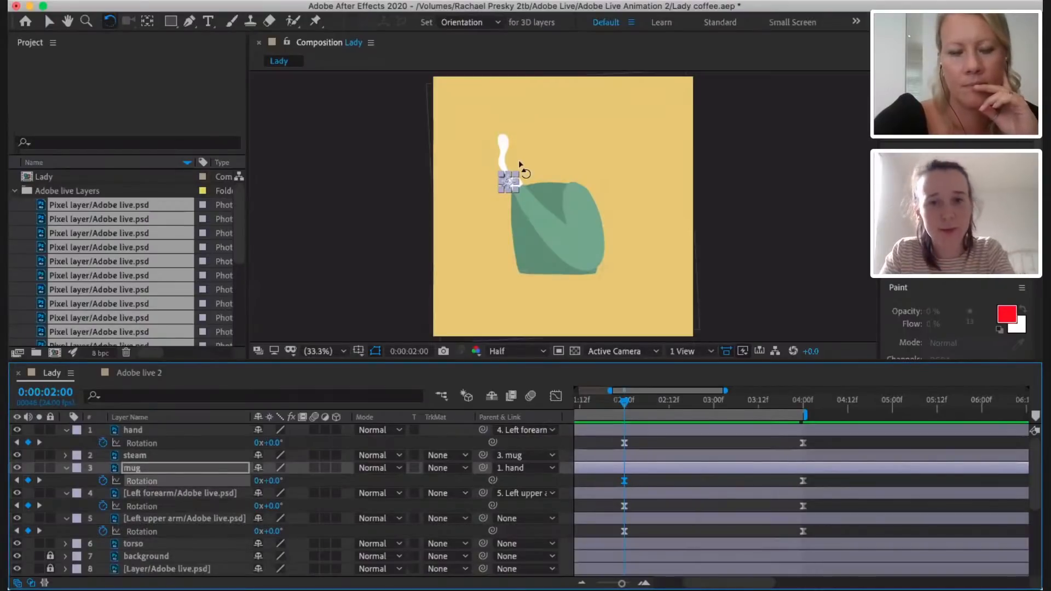
scroll(513, 167, "up", 4)
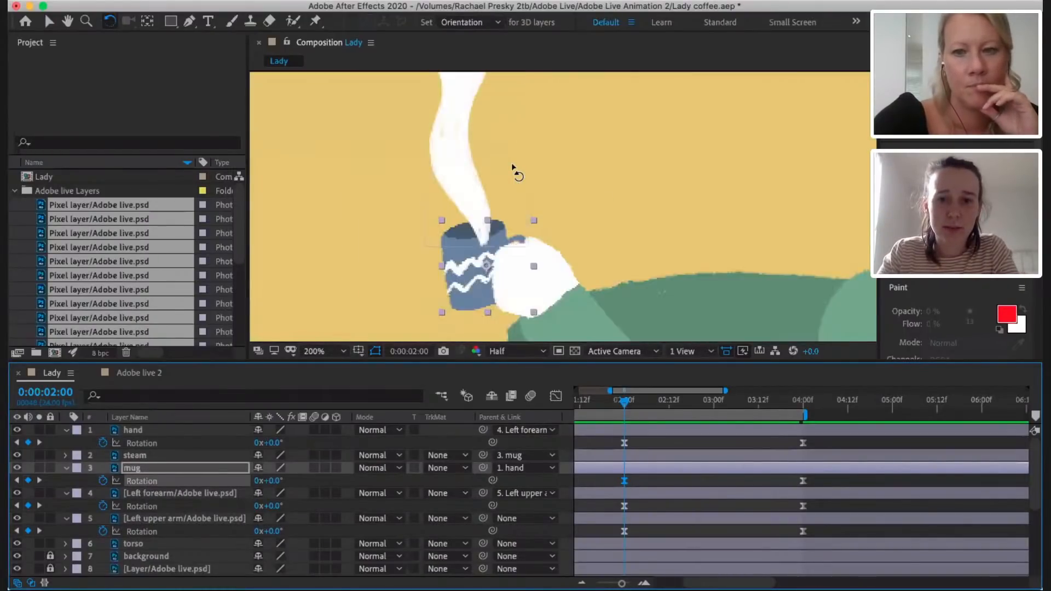
left_click(547, 220)
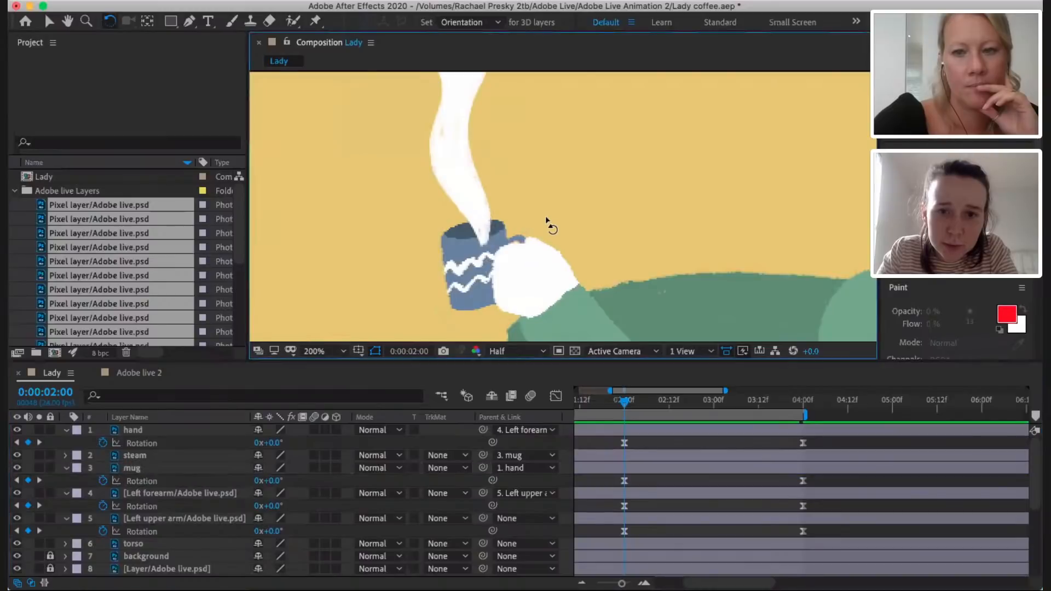
left_click(462, 257)
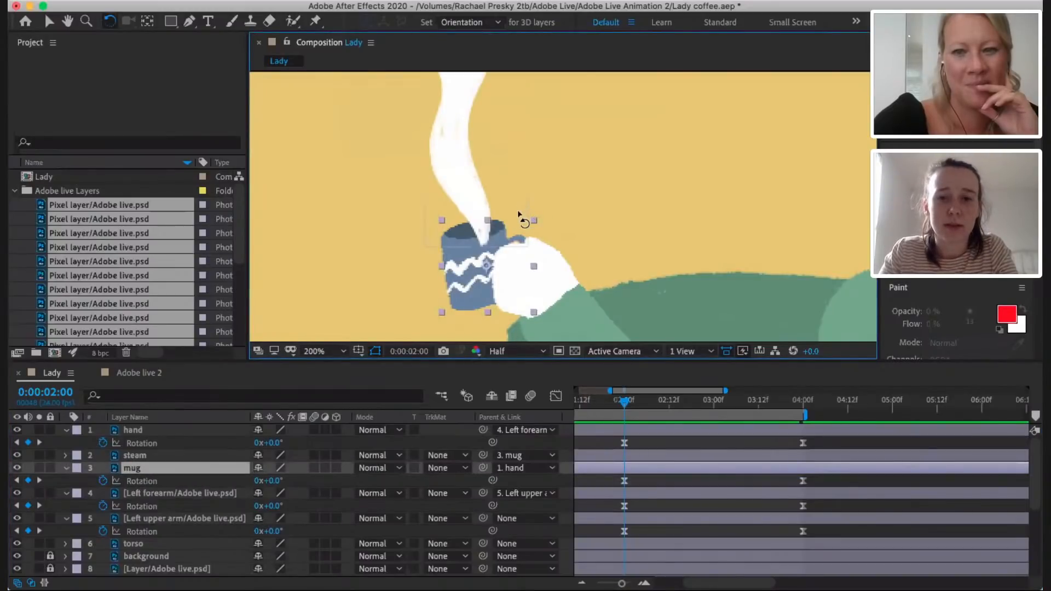
left_click_drag(519, 213, 540, 246)
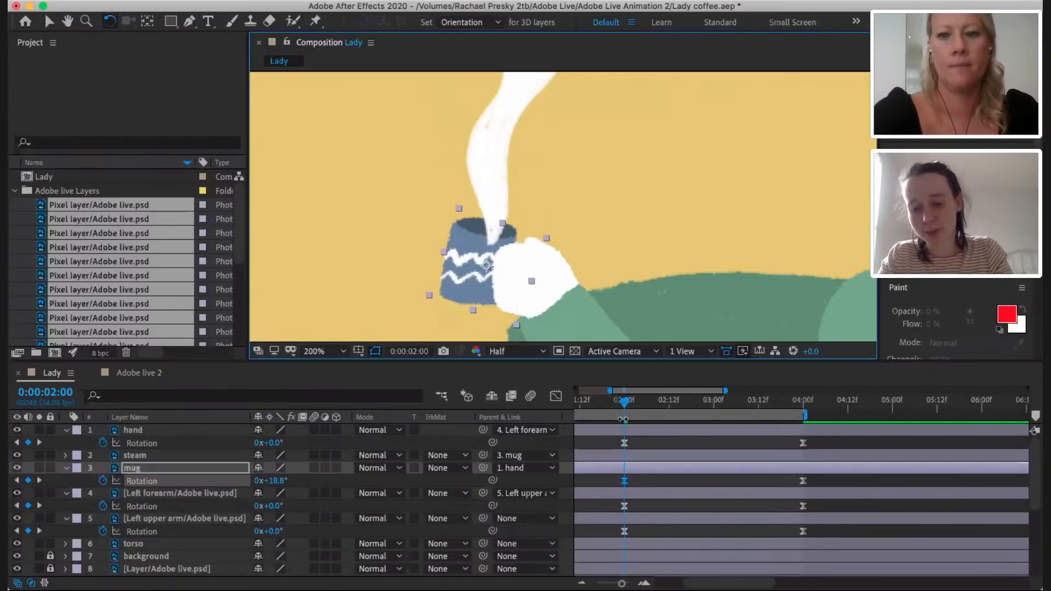
- Fit the whole composition in view and preview the arm animation with the tilted mug from near the start
key("minus")
key("minus")
left_click_drag(624, 401, 585, 405)
left_click(329, 351)
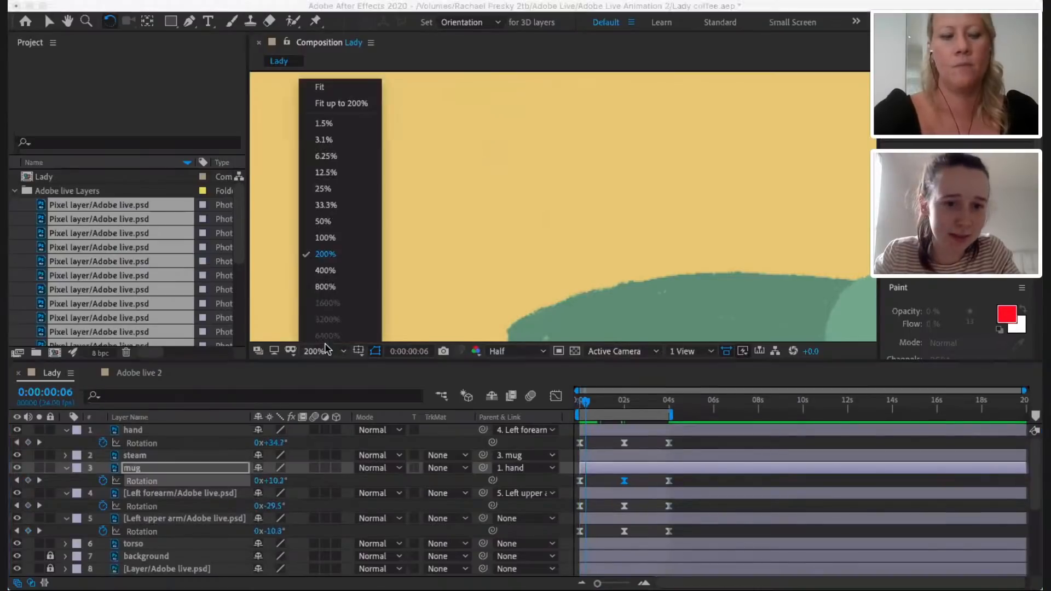
left_click(338, 88)
key("space")
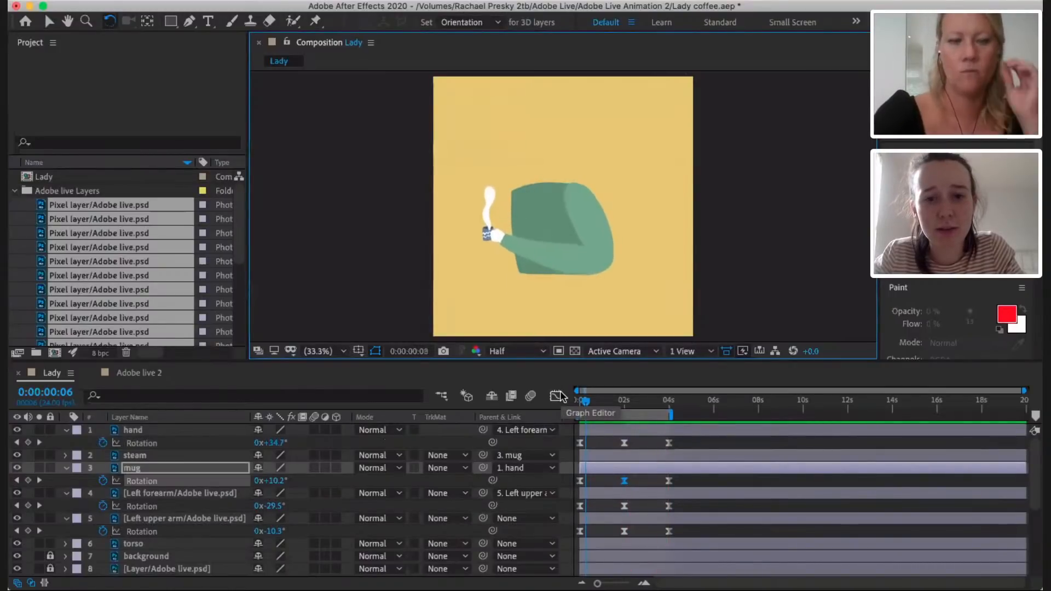
key("space")
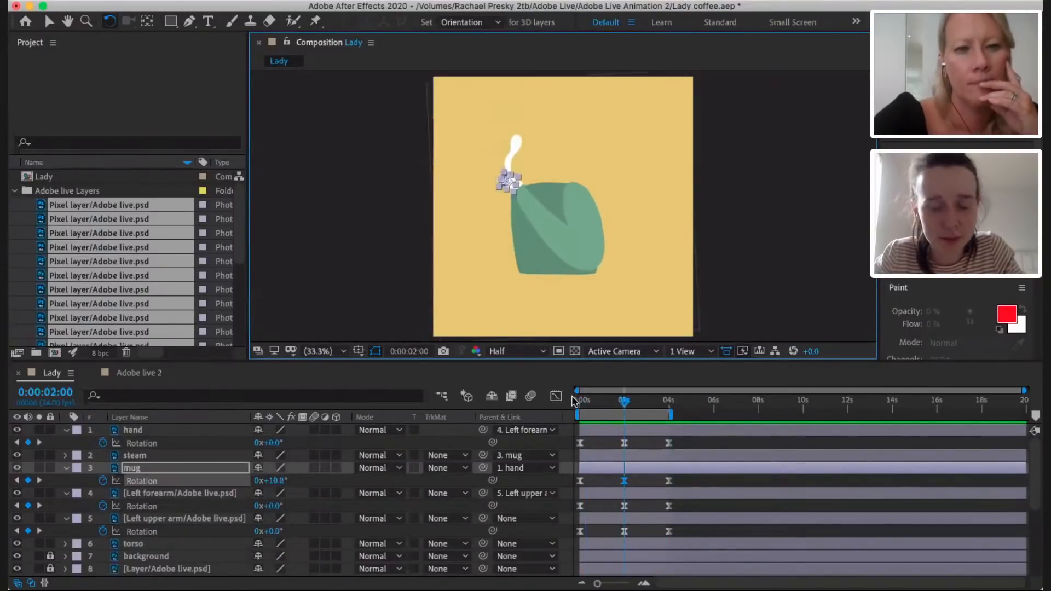
- Add the CC Bend It distortion effect to the steam layer and expand its properties in the timeline
left_click(158, 455)
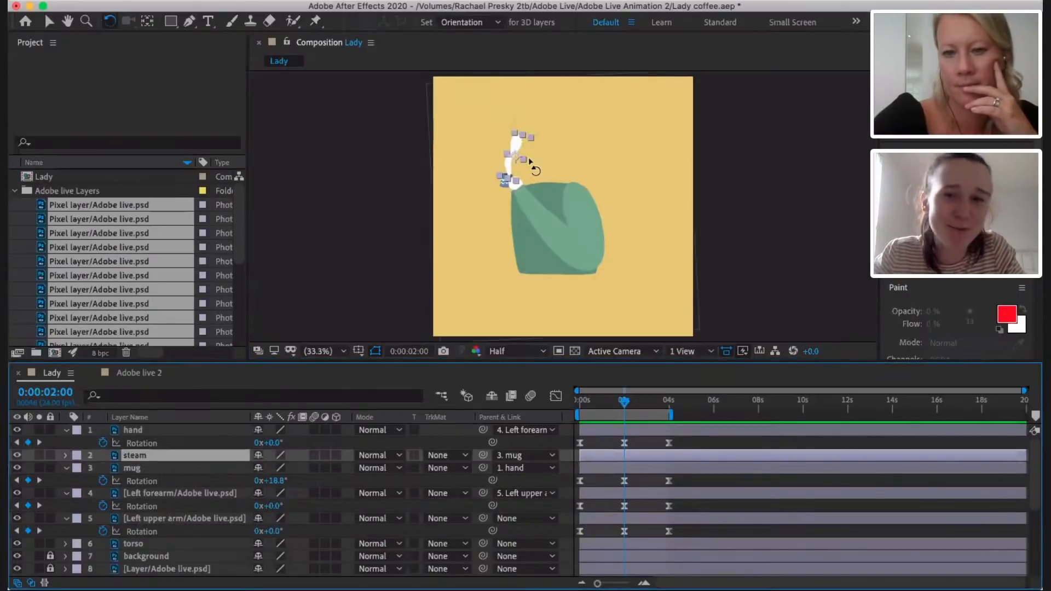
key("v")
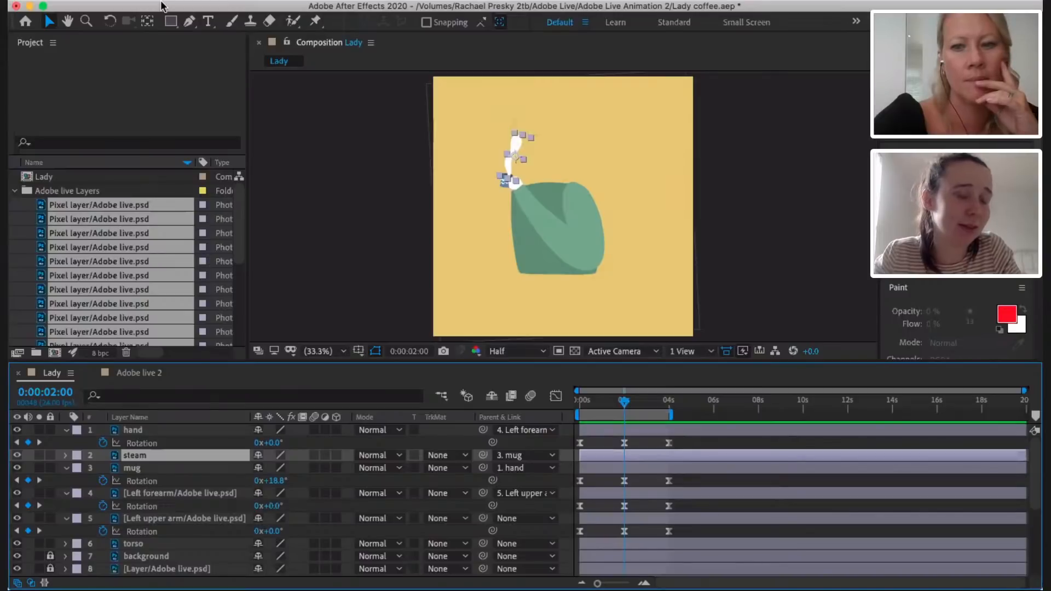
left_click(382, 11)
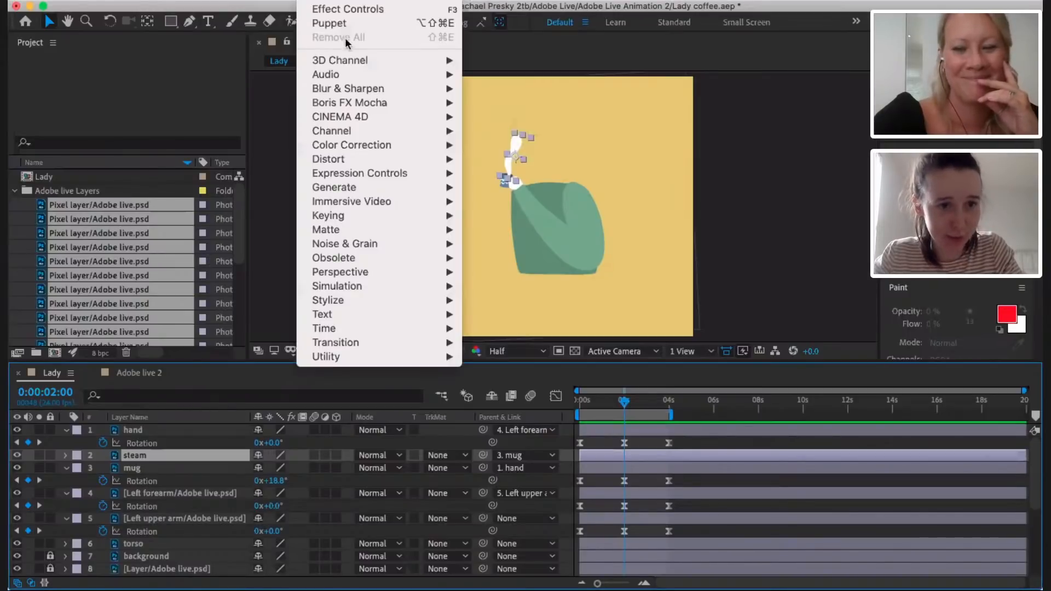
mouse_move(433, 158)
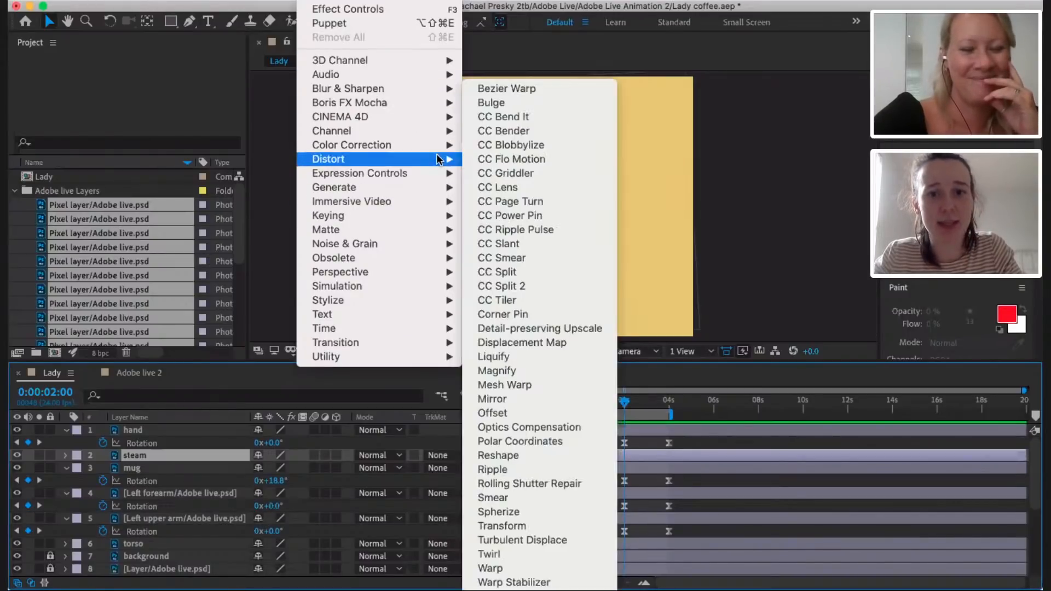
left_click(524, 116)
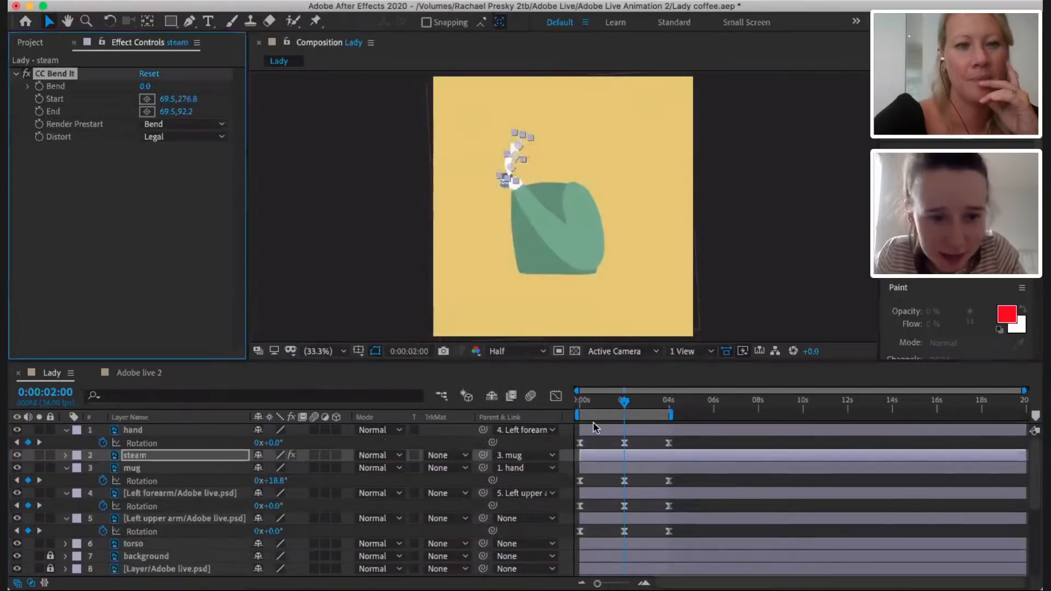
left_click(64, 455)
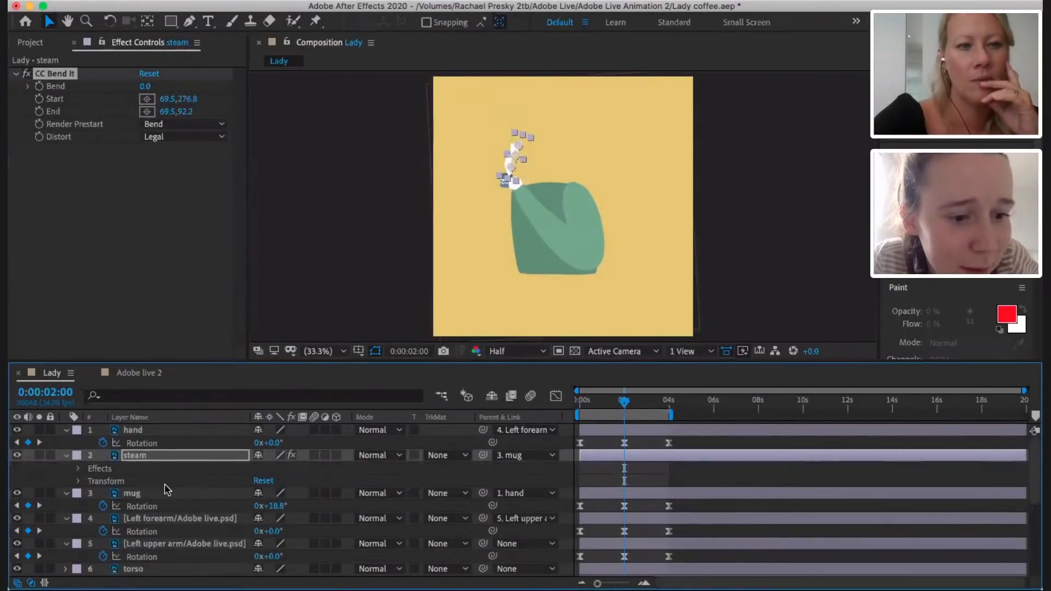
left_click(80, 468)
left_click(91, 480)
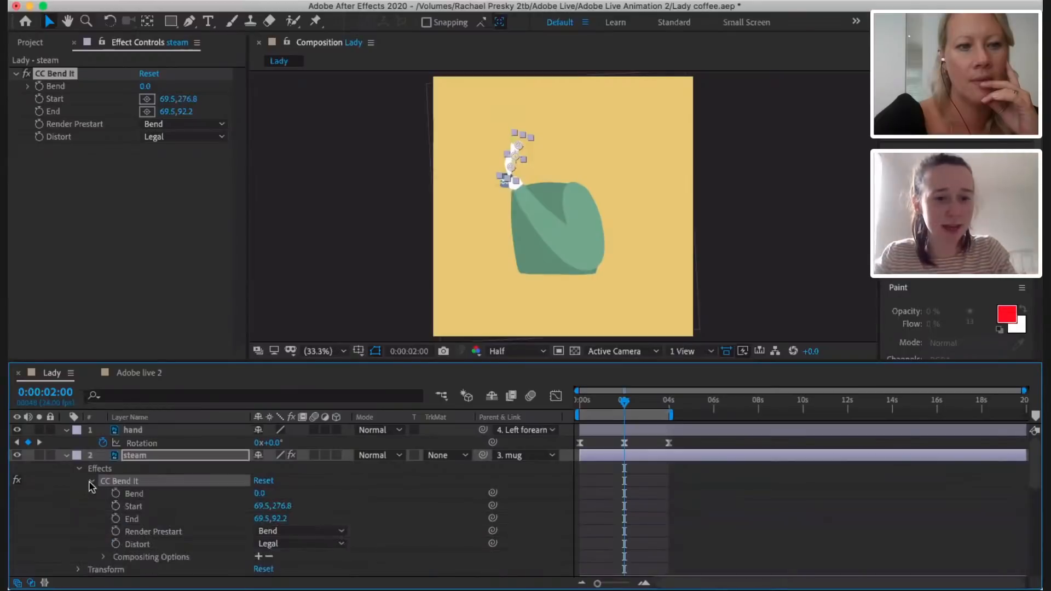
- Place CC Bend It's Start point on the mug at about 70.6, 379.9 and its End point at the steam's tip at about 34.1, -26.0
left_click_drag(626, 402, 575, 404)
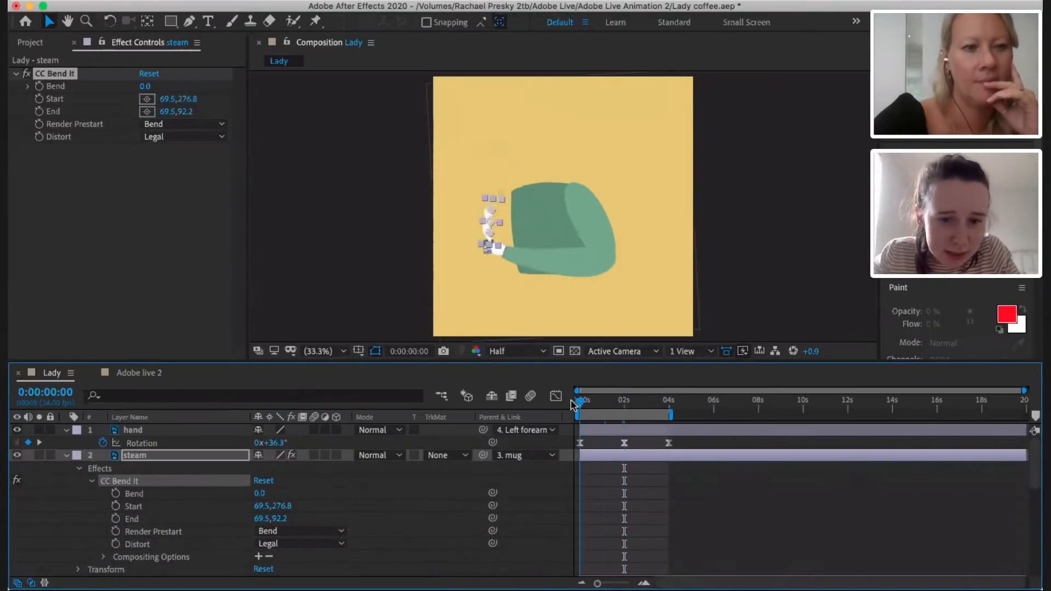
key("k")
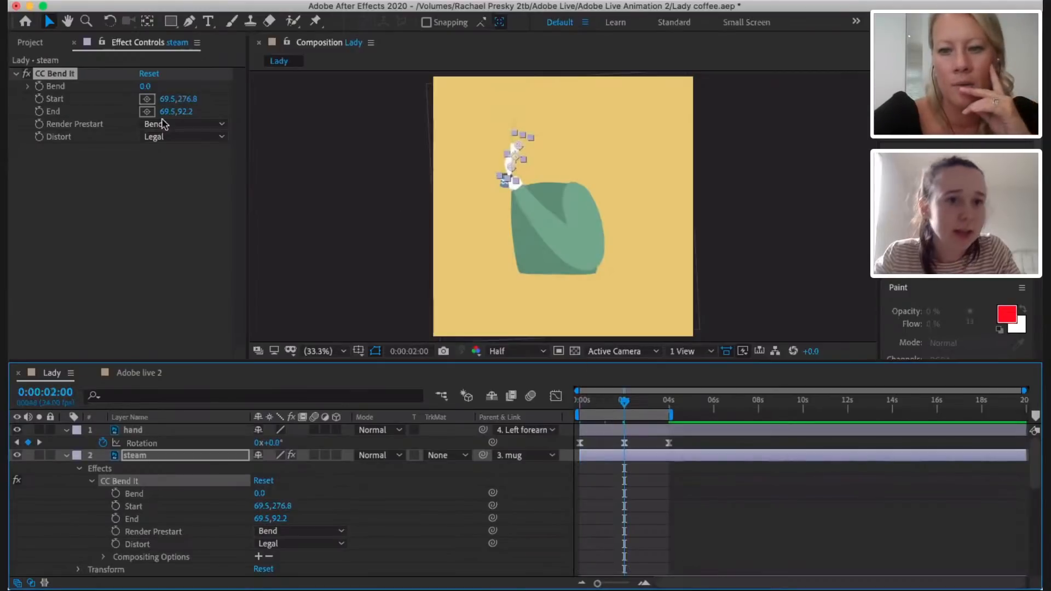
left_click(147, 100)
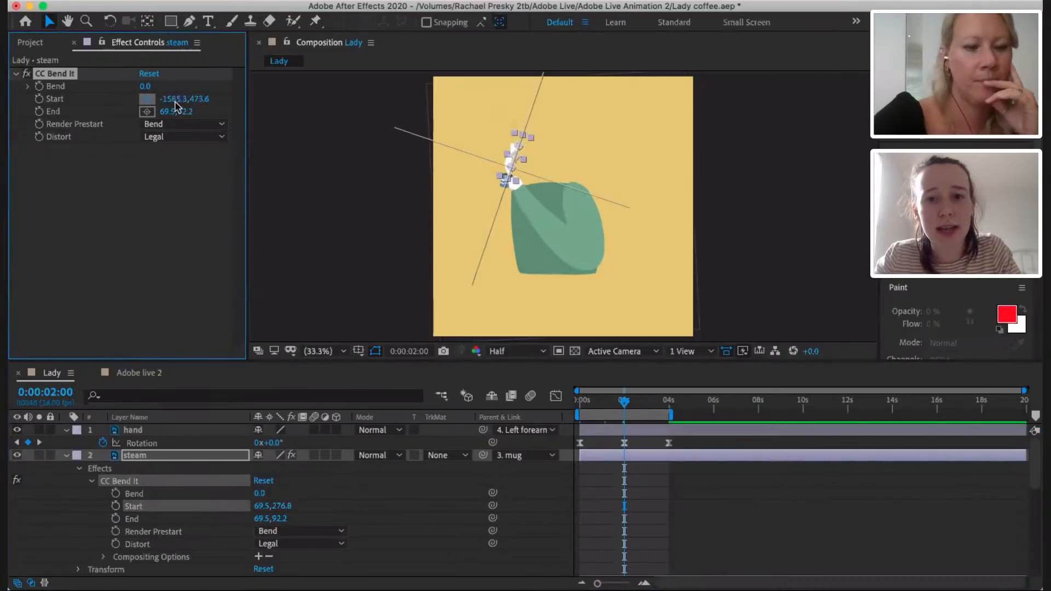
left_click(331, 351)
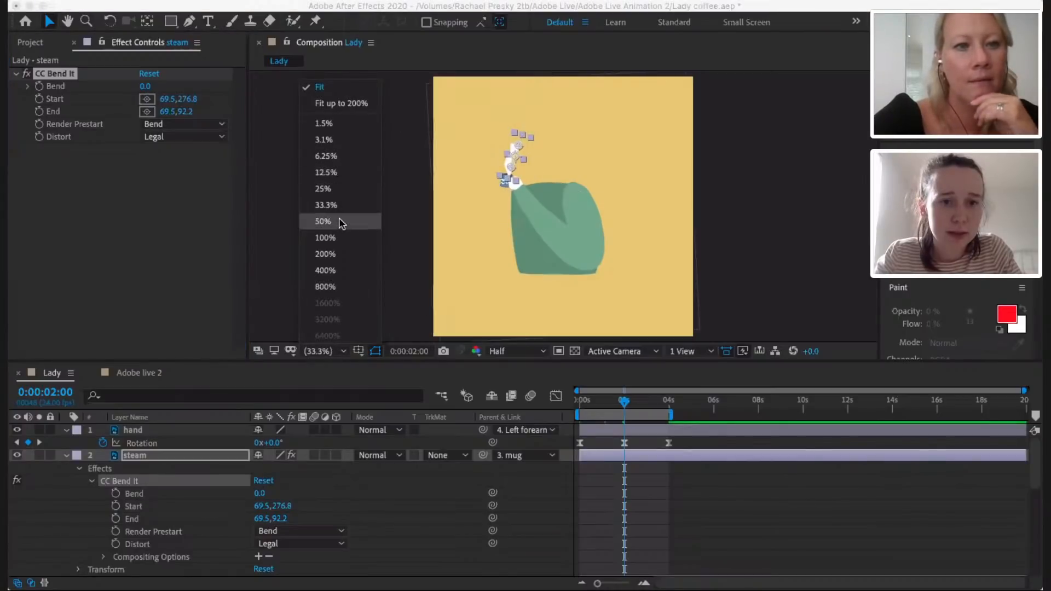
left_click(340, 221)
left_click(484, 147)
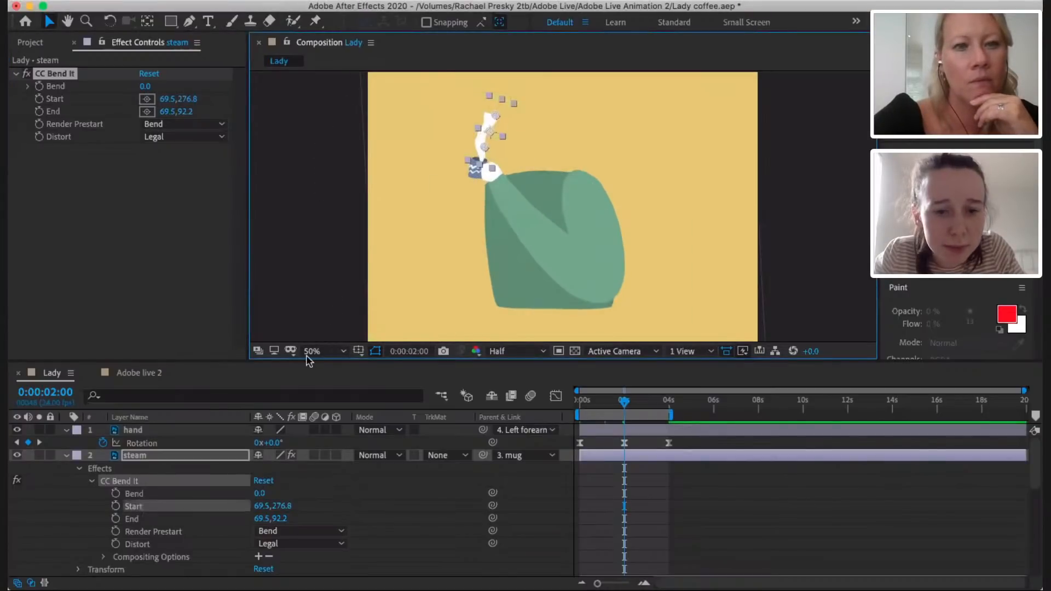
left_click(147, 98)
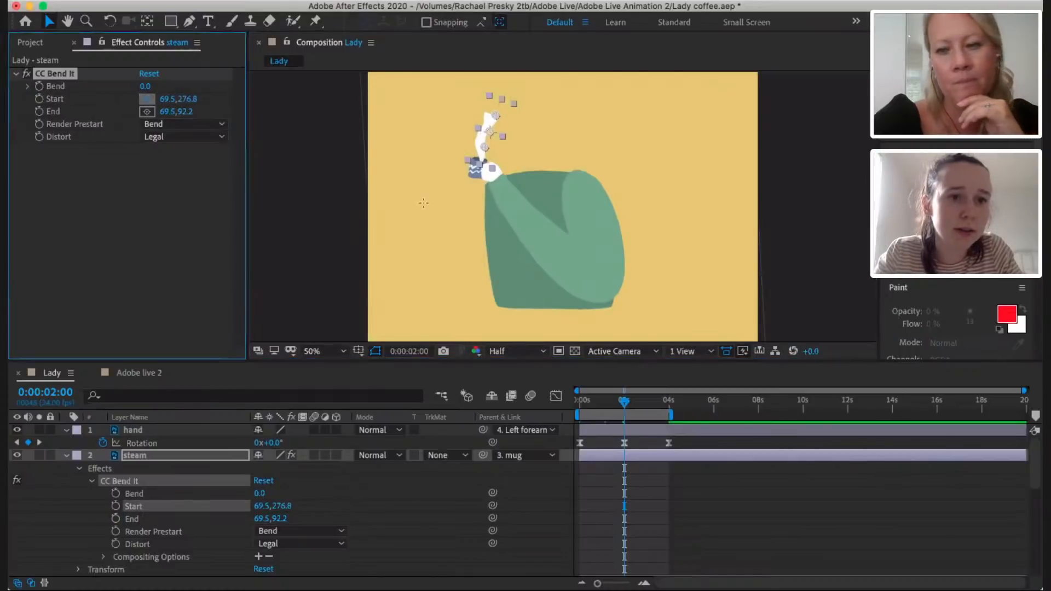
left_click(479, 169)
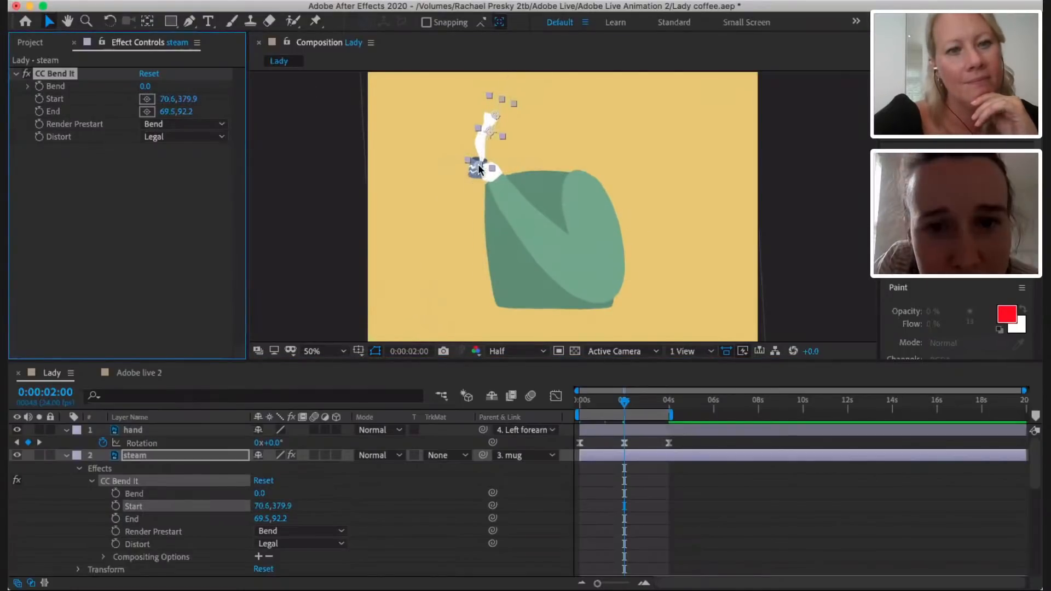
left_click(147, 111)
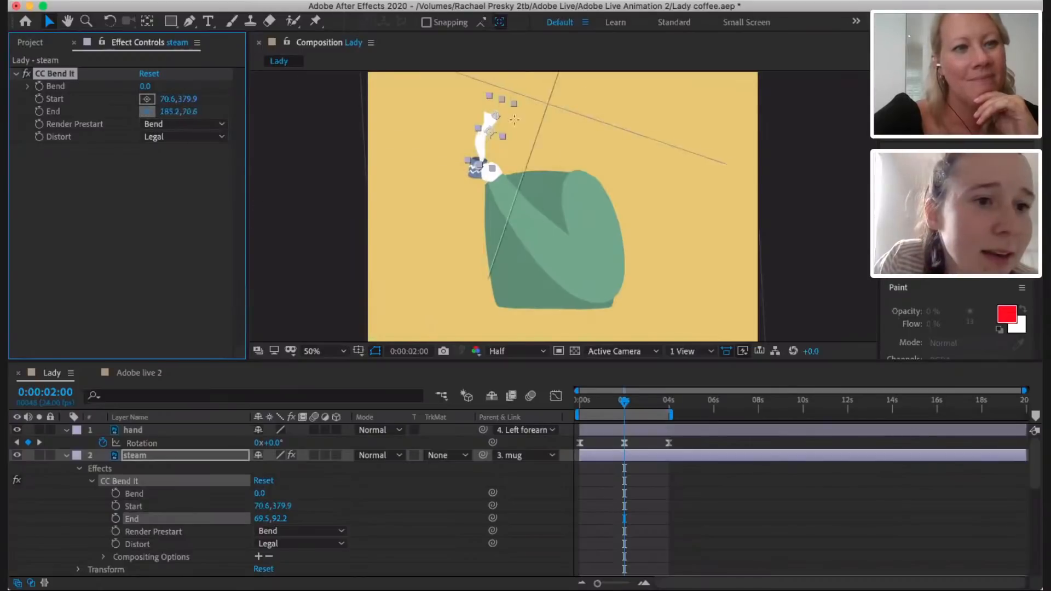
left_click(496, 92)
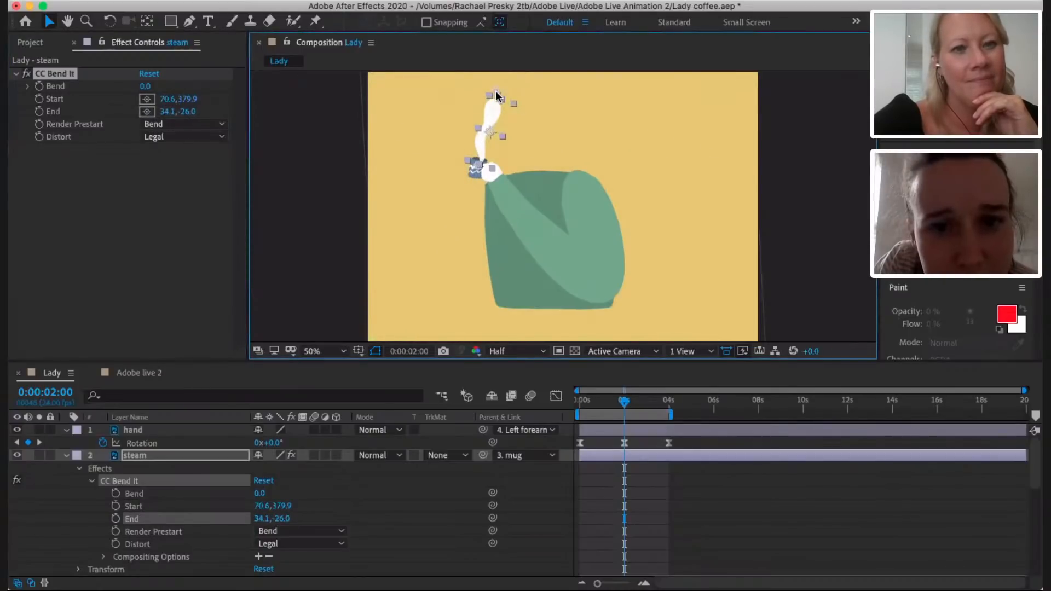
- Scrub around the two-second mark to check the steam, and expand CC Bend It's Compositing Options in the timeline
left_click(625, 409)
mouse_move(611, 404)
left_mouse_down()
mouse_move(593, 400)
mouse_move(624, 400)
mouse_move(589, 395)
mouse_move(625, 400)
left_mouse_up()
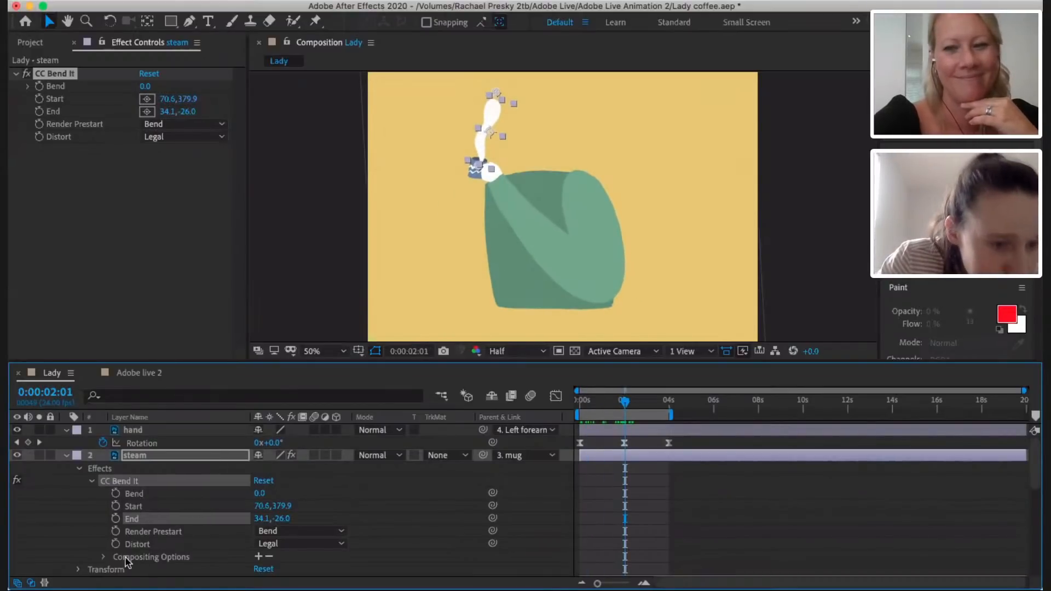
left_click(97, 557)
left_click(104, 557)
scroll(137, 507, "down", 5)
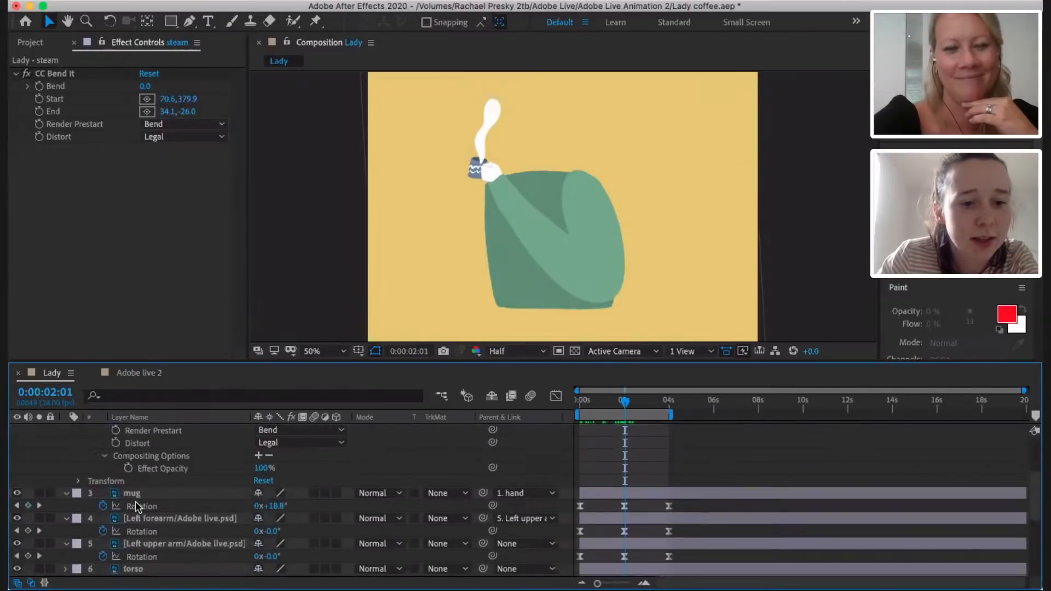
scroll(137, 468, "up", 3)
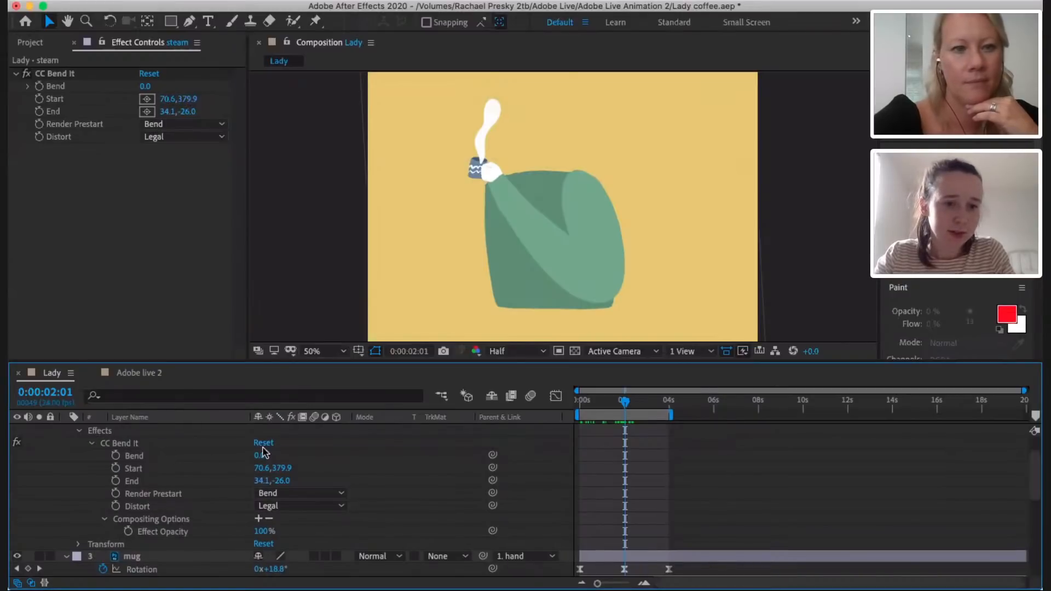
- Try keyframing the steam's Bend at 0:00:02:01 with a value of -12.0 at 0:00:00:22, and undo it
left_click(115, 455)
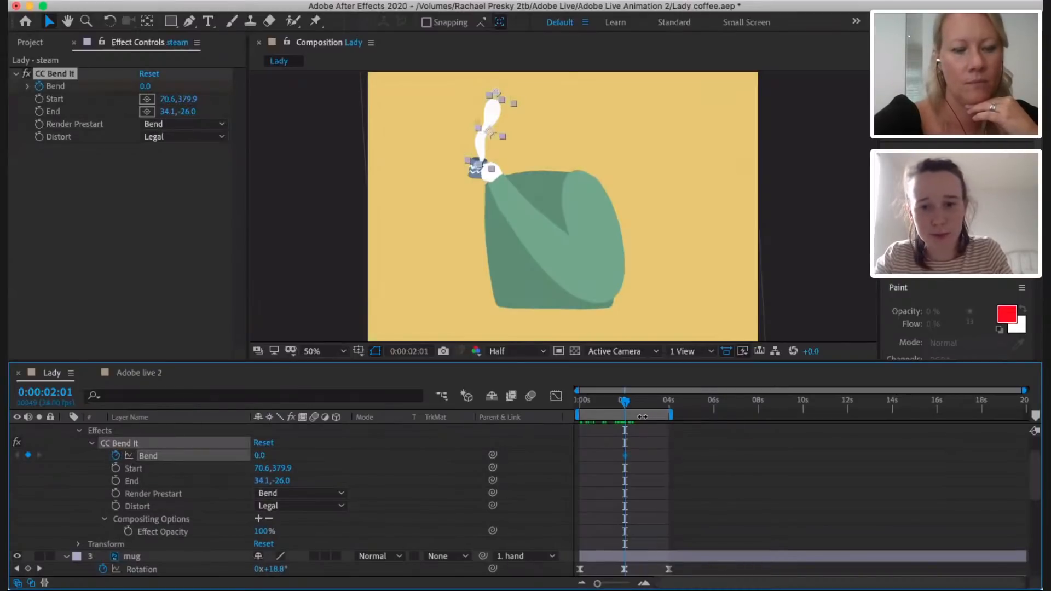
left_click_drag(614, 405, 589, 407)
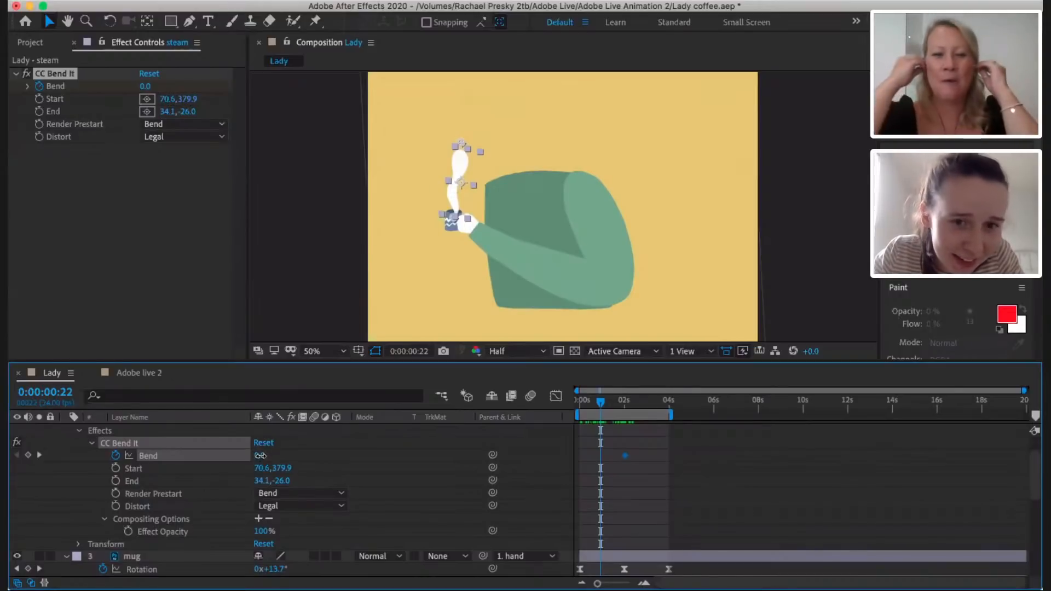
left_click_drag(259, 455, 249, 455)
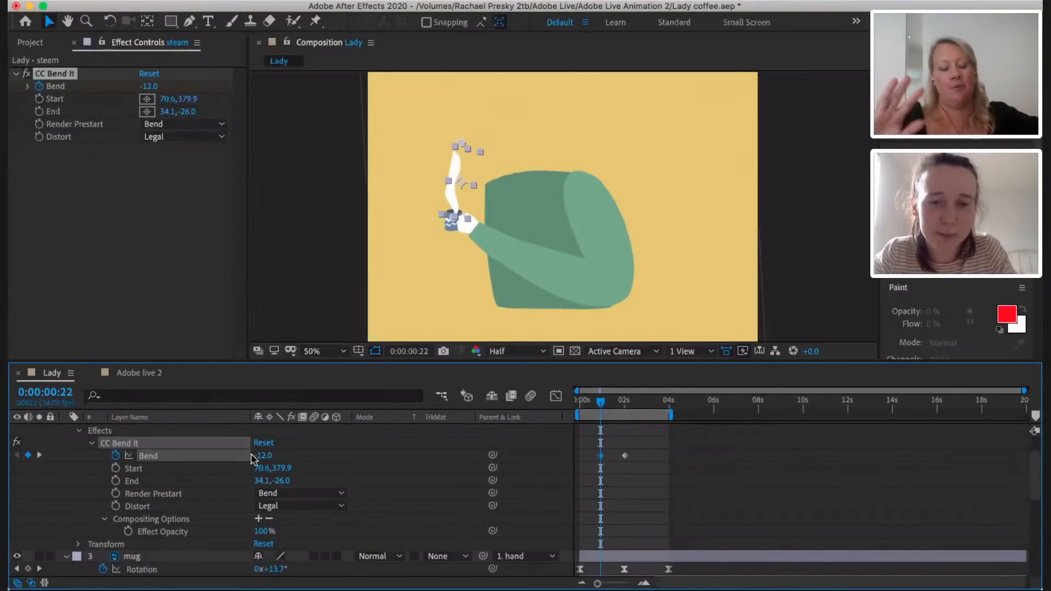
key("ctrl+z")
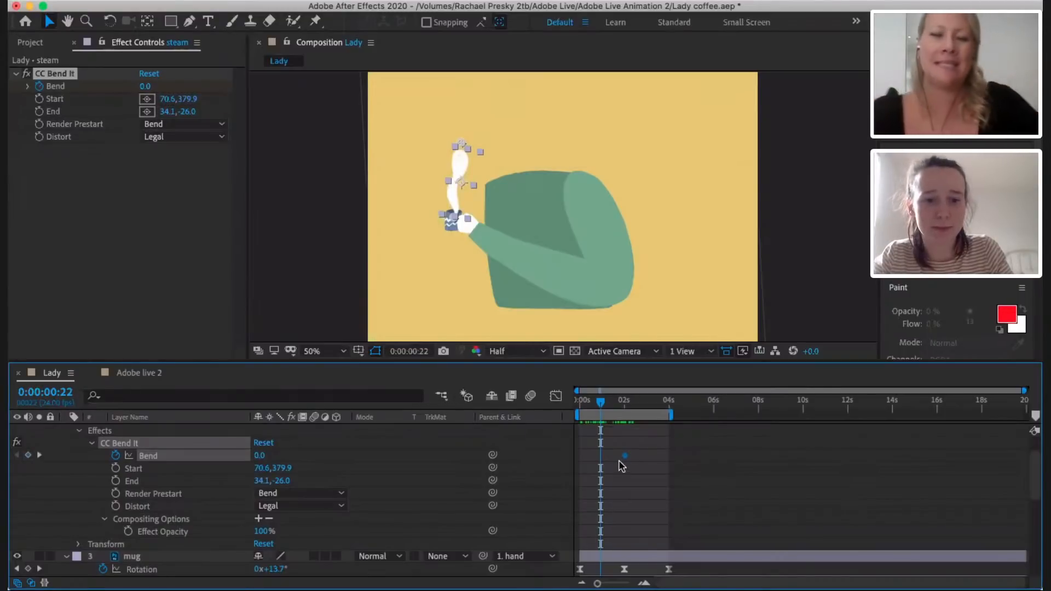
key("ctrl+z")
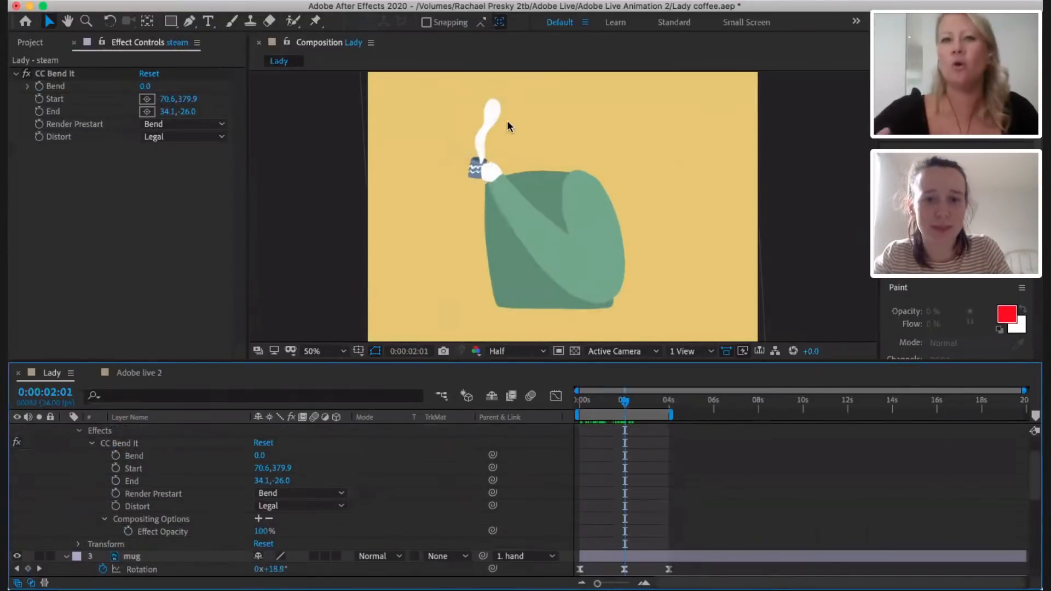
- Reposition CC Bend It's Start point on the mug at about 87.4, 403.2 and its End point above the steam at about -10.6, -107.9
left_click(147, 101)
left_click(148, 100)
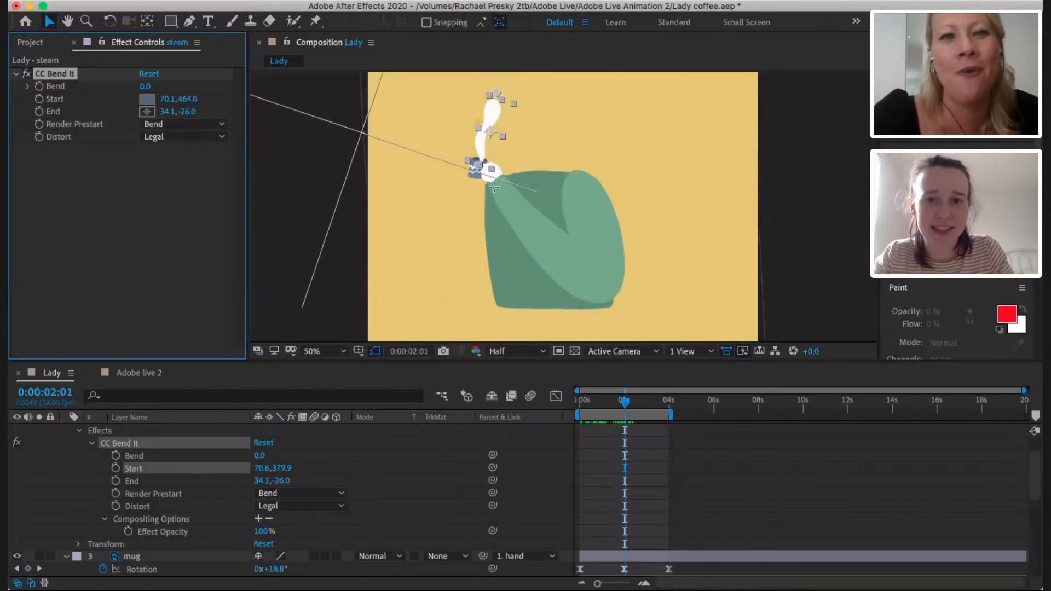
left_click(480, 171)
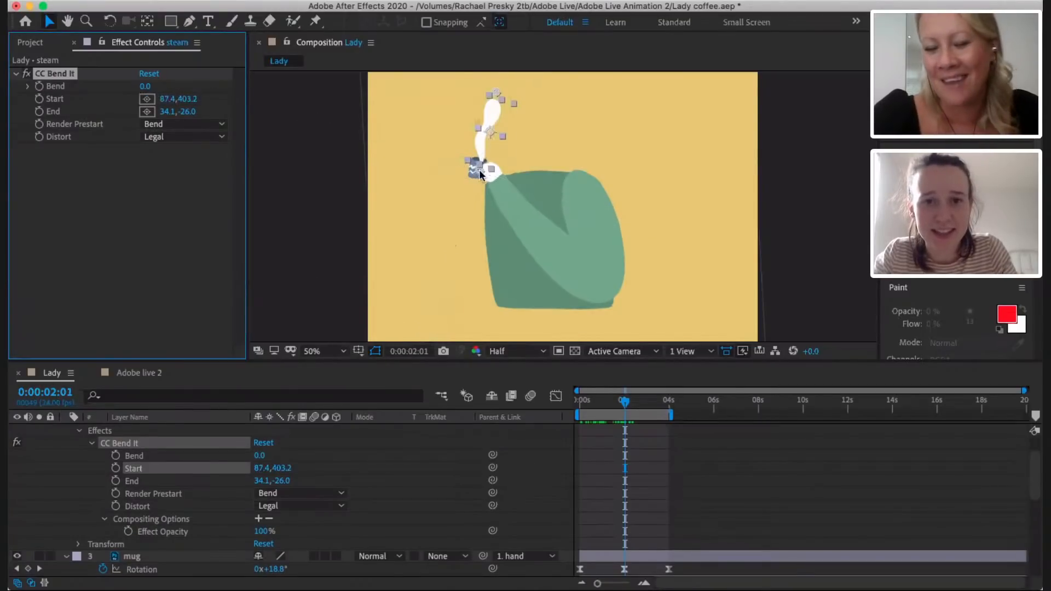
left_click_drag(497, 92, 493, 72)
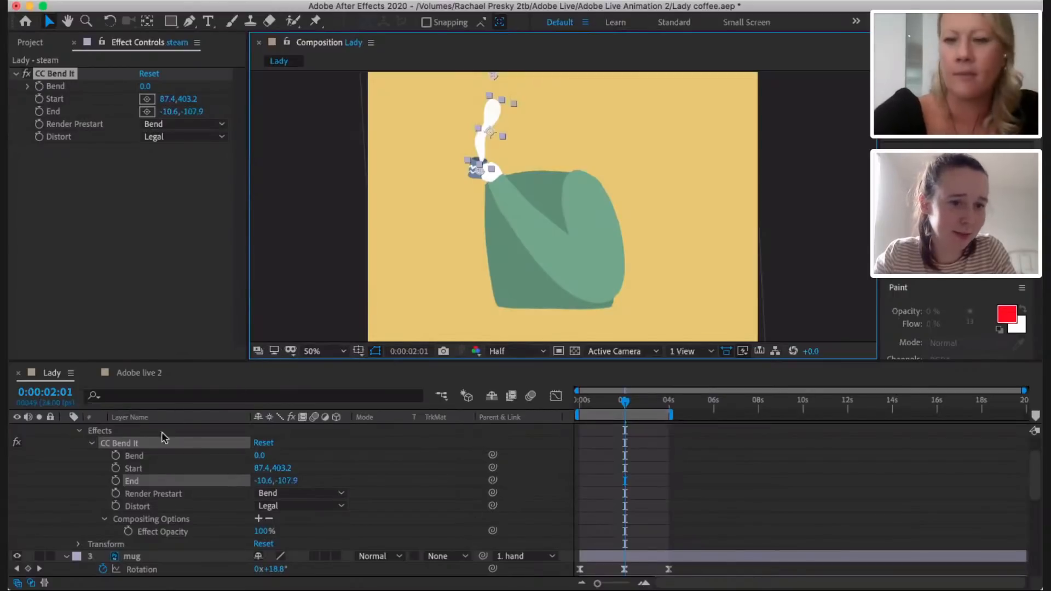
- Keyframe the steam's Bend at 0.0 at 0:00:02:01 and -7.0 at 0:00:01:00, and move the End point to about -91.1, -62.7
left_click(115, 455)
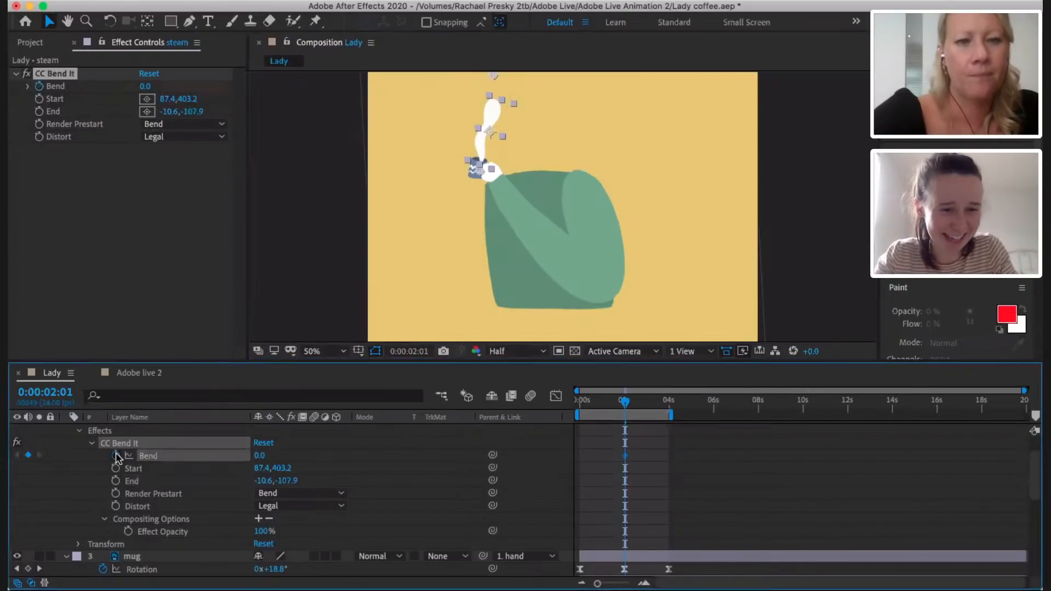
left_click_drag(615, 402, 602, 403)
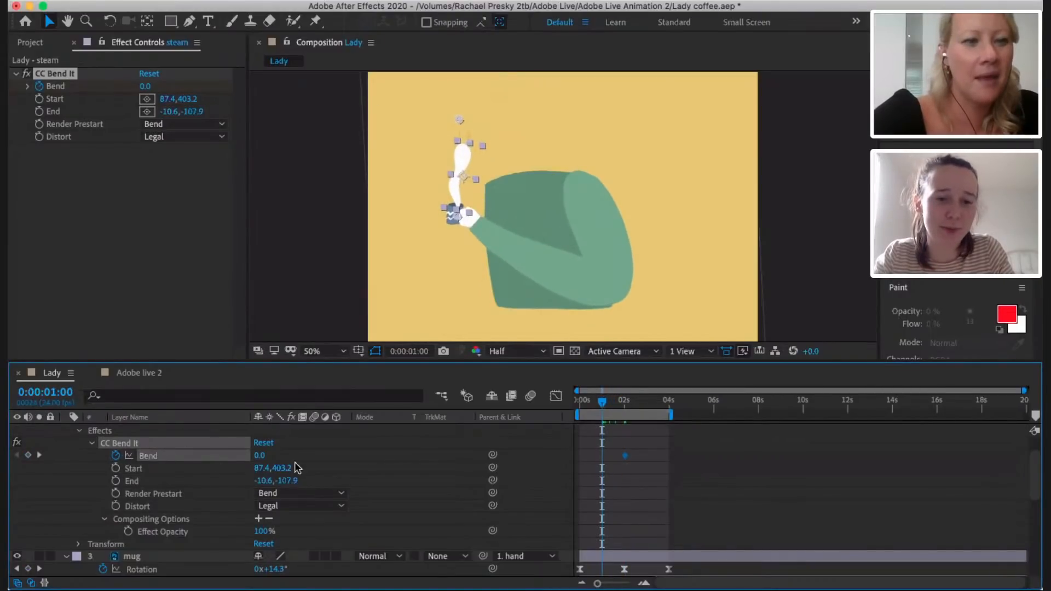
mouse_move(260, 456)
left_mouse_down()
mouse_move(266, 466)
mouse_move(256, 462)
left_mouse_up()
left_click(265, 462)
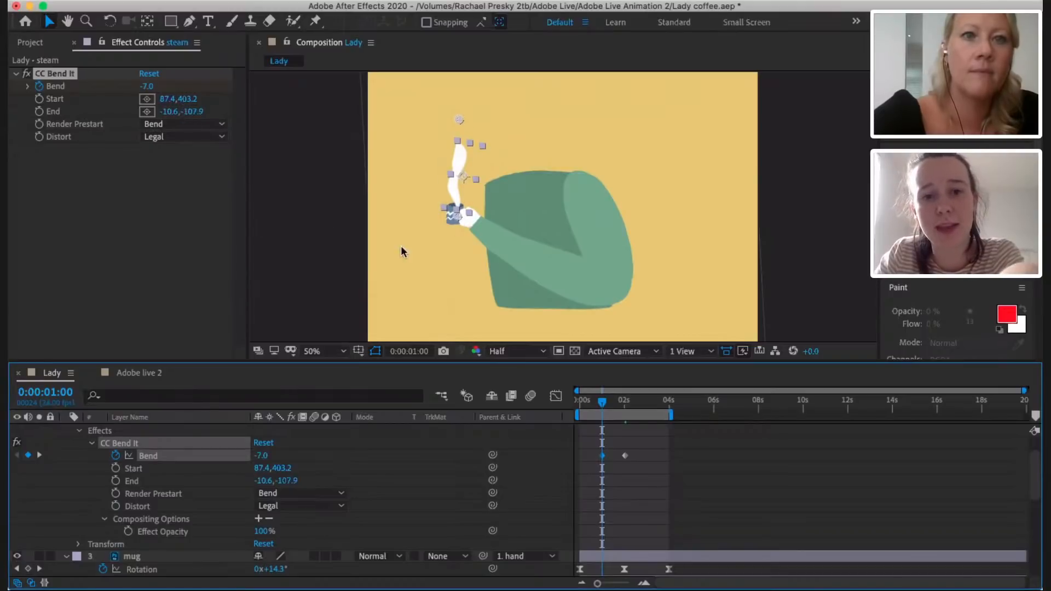
left_click_drag(460, 116, 440, 125)
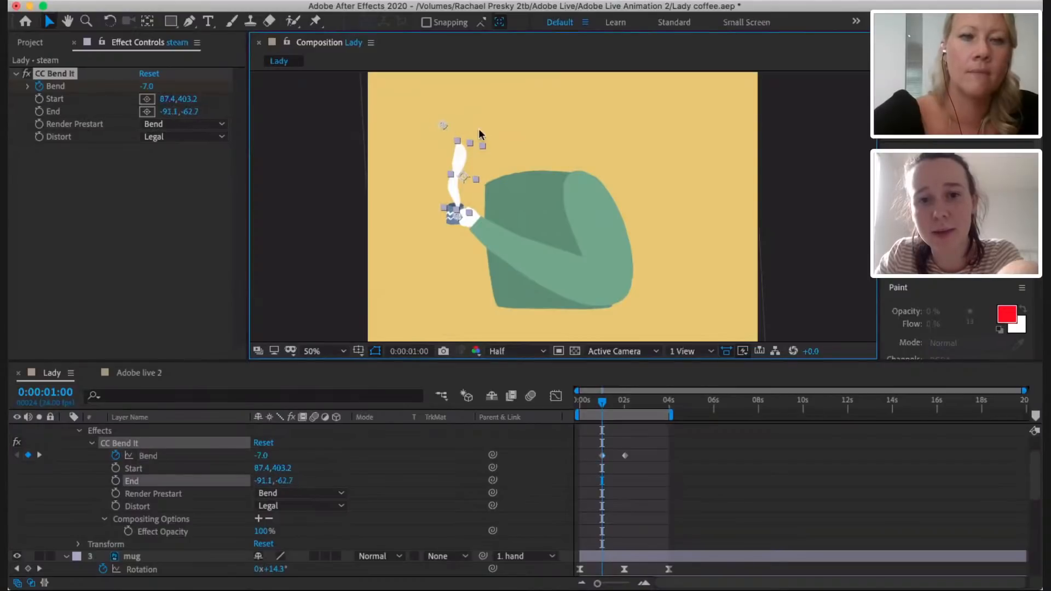